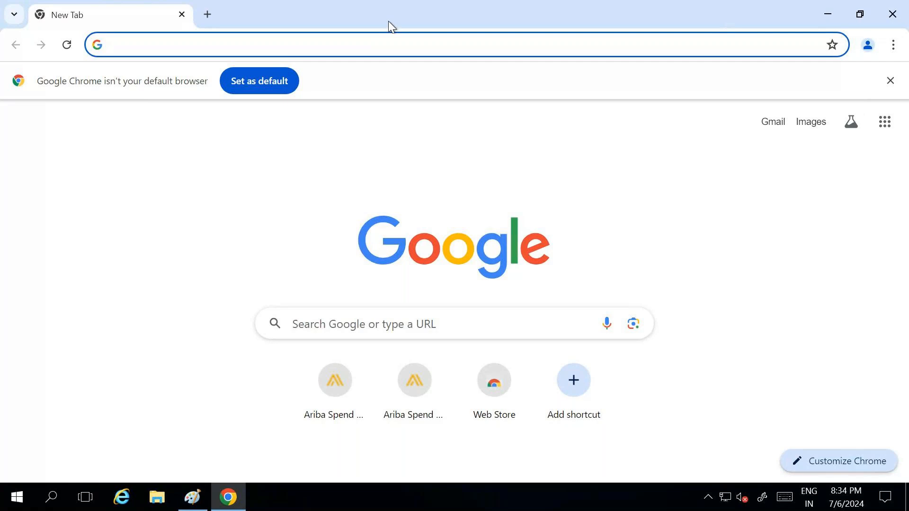
Sign in to the Ariba Spend test site using Chrome's saved password.
{"action": "left_click", "coordinate": [329, 369]}
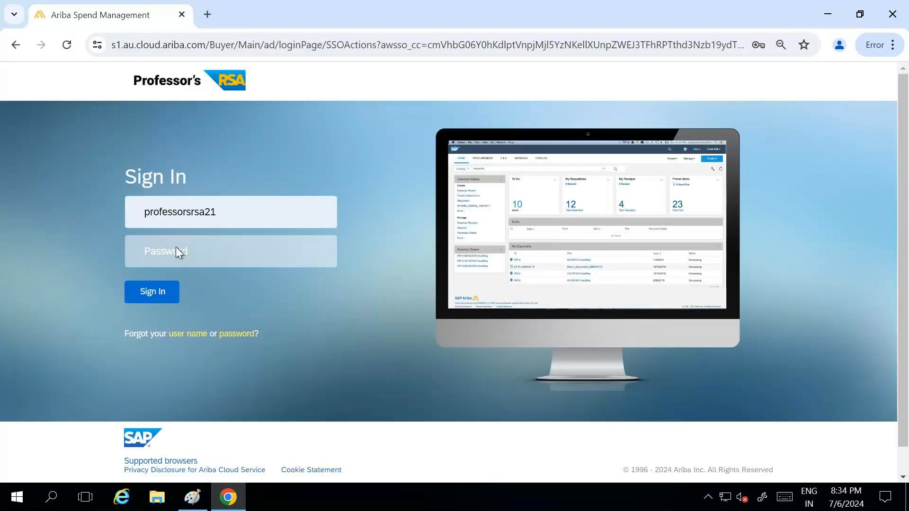
{"action": "left_click", "coordinate": [223, 254]}
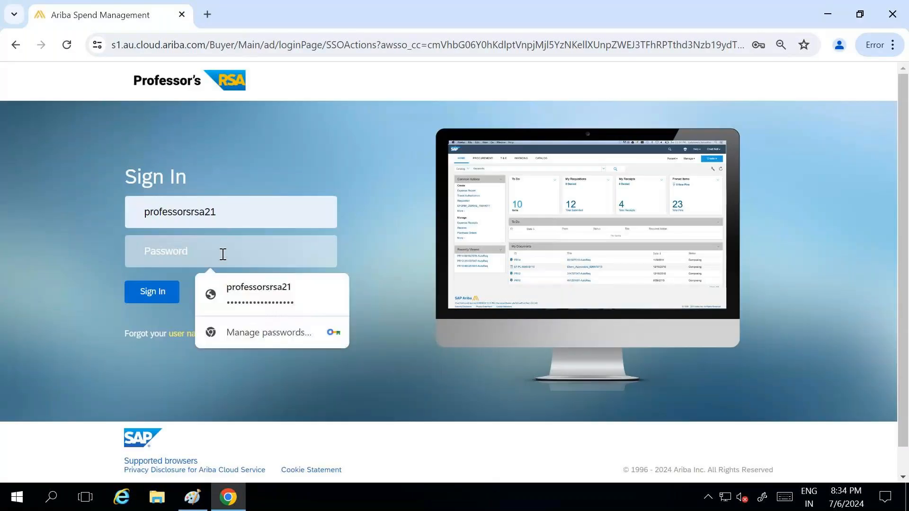
{"action": "left_click", "coordinate": [249, 302]}
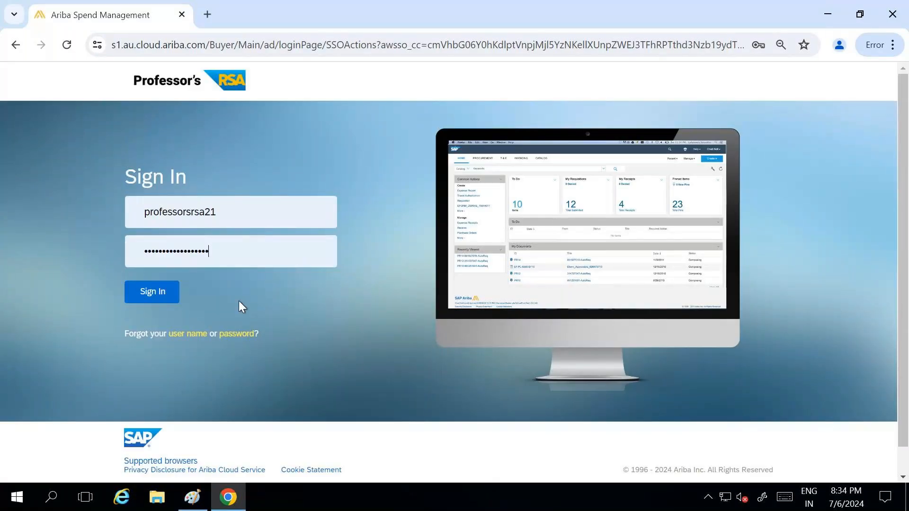
{"action": "left_click", "coordinate": [166, 297]}
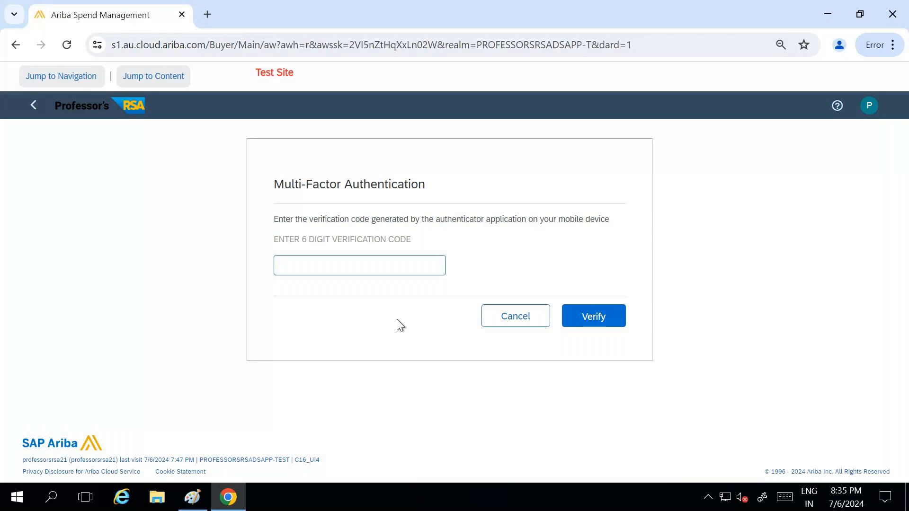
Enter the six-digit authenticator code and verify it to load the Sourcing dashboard.
{"action": "left_click", "coordinate": [592, 315]}
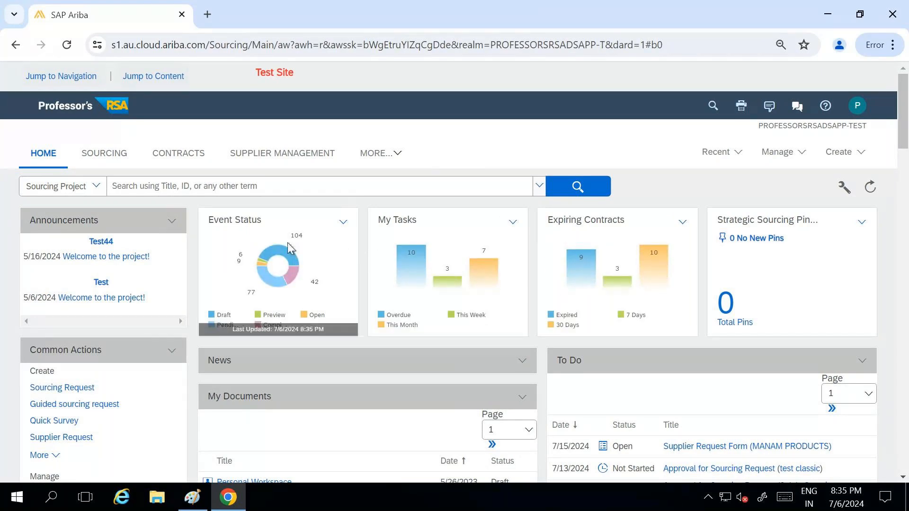
Start a Sourcing Project from Common Actions, cancel it, and switch to Supplier Management.
{"action": "left_click", "coordinate": [85, 161]}
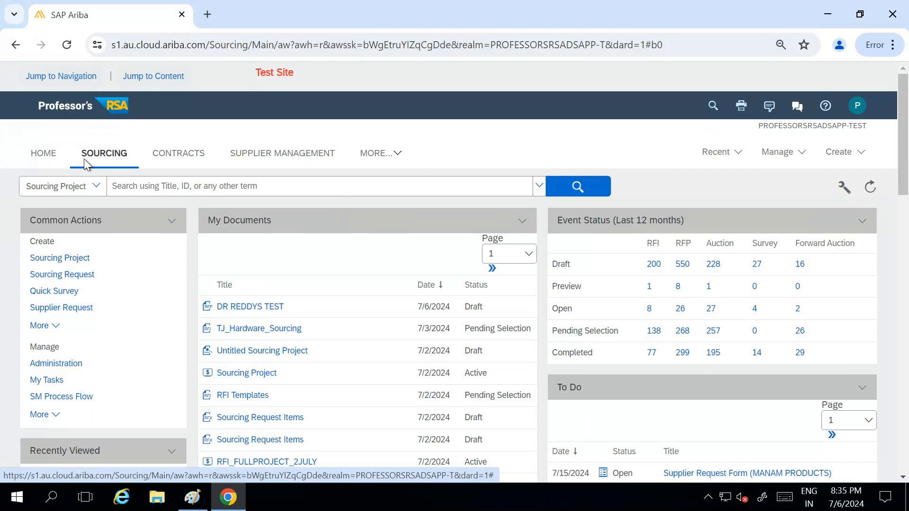
{"action": "left_click", "coordinate": [47, 258]}
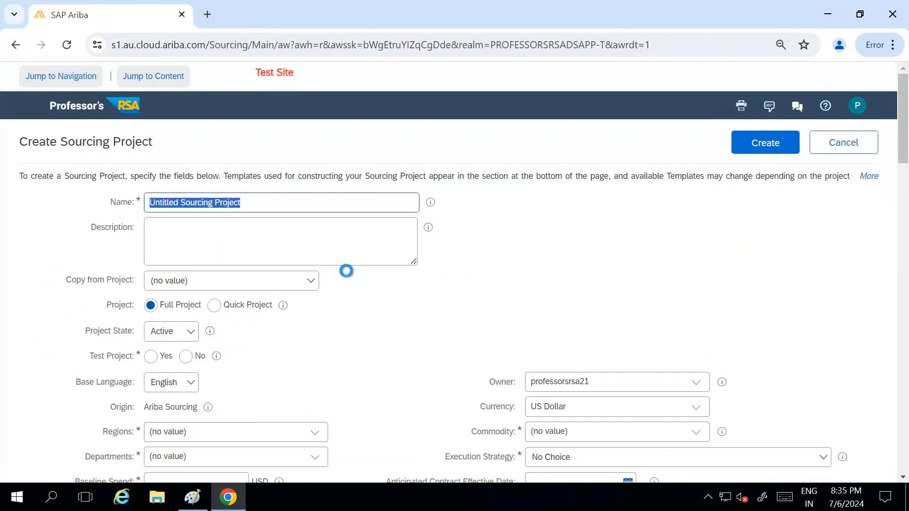
{"action": "left_click", "coordinate": [844, 142]}
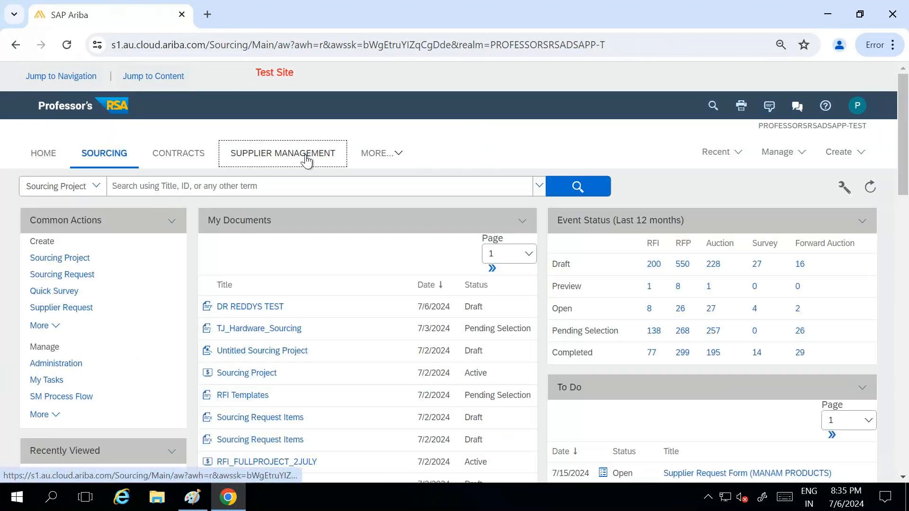
{"action": "left_click", "coordinate": [305, 154]}
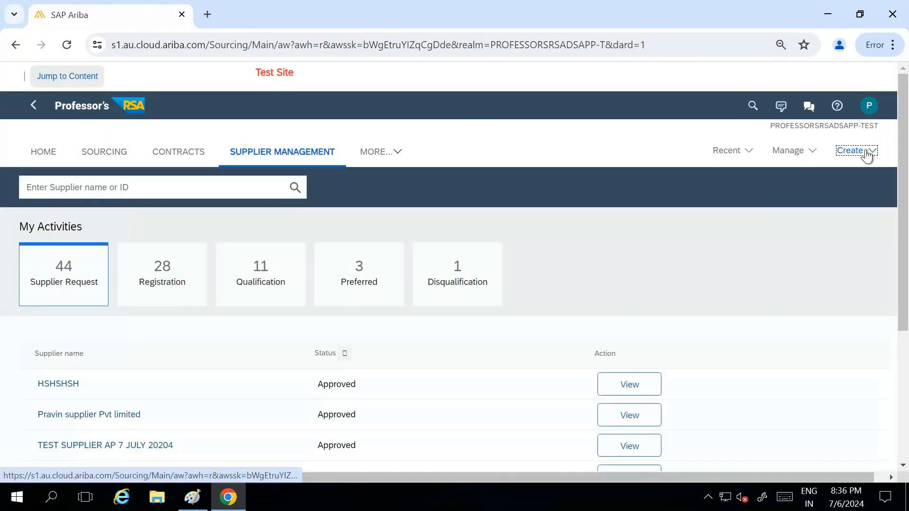
Check the Create and Manage dropdown lists, then view the approved HSHSHSH supplier request.
{"action": "left_click", "coordinate": [866, 153]}
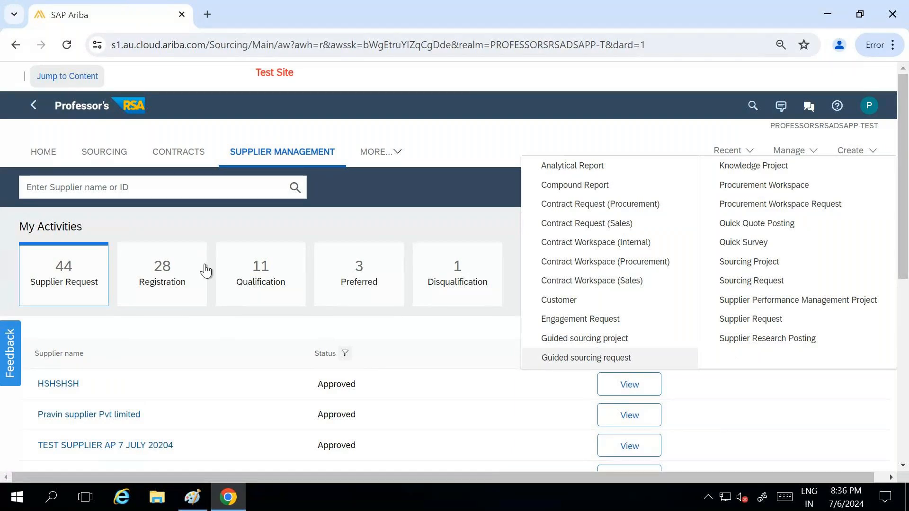
{"action": "left_click", "coordinate": [794, 152]}
{"action": "left_click", "coordinate": [795, 154]}
{"action": "left_click", "coordinate": [650, 124]}
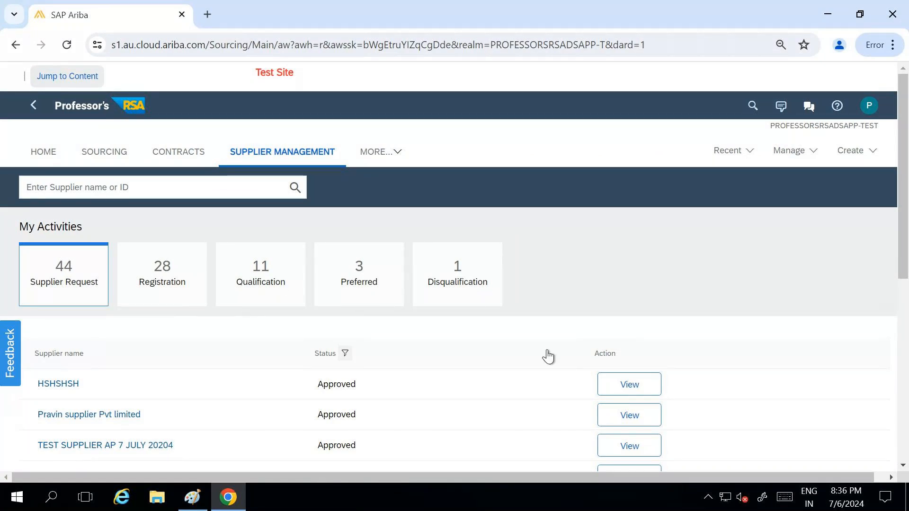
{"action": "left_click", "coordinate": [626, 391]}
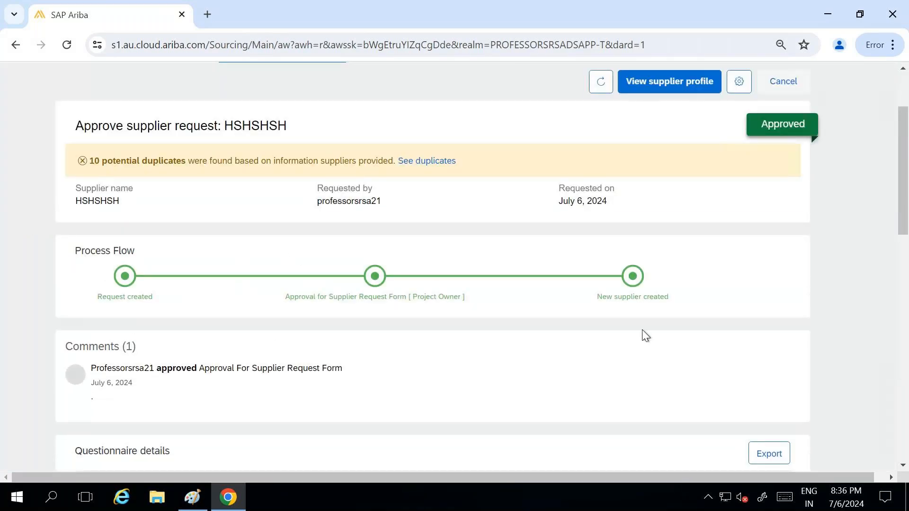
View the HSHSHSH supplier profile and dismiss the 'We made updates' banner.
{"action": "left_click", "coordinate": [682, 91]}
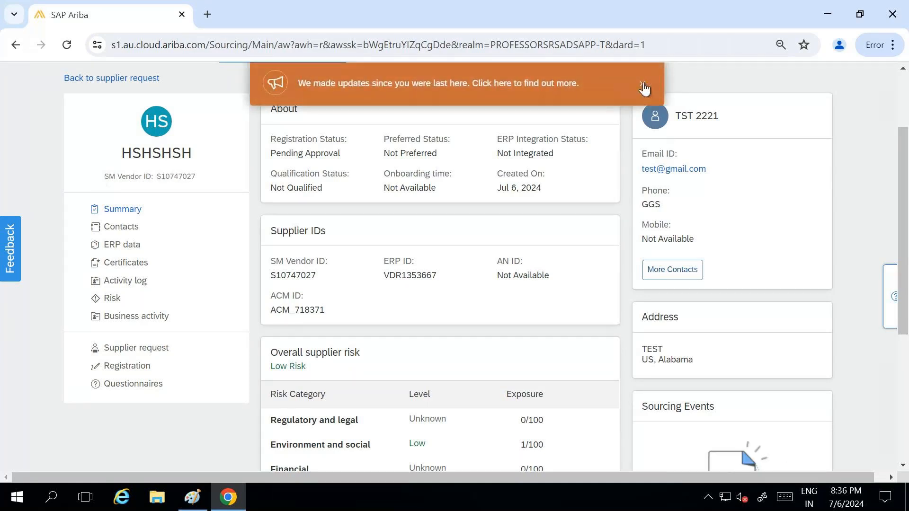
{"action": "left_click", "coordinate": [642, 84]}
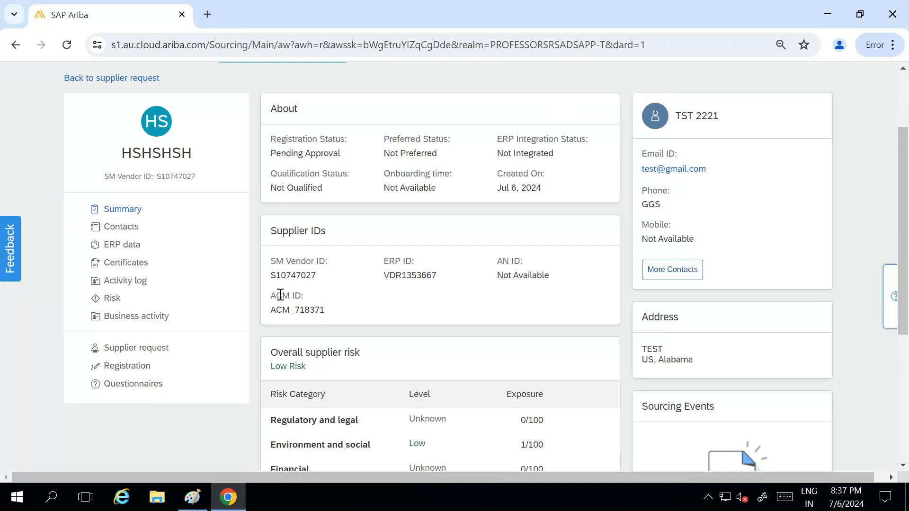
{"action": "left_click_drag", "start_coordinate": [271, 292], "coordinate": [332, 313]}
{"action": "left_click_drag", "start_coordinate": [320, 273], "coordinate": [259, 274]}
{"action": "left_click", "coordinate": [258, 268]}
{"action": "left_click_drag", "start_coordinate": [271, 296], "coordinate": [330, 308]}
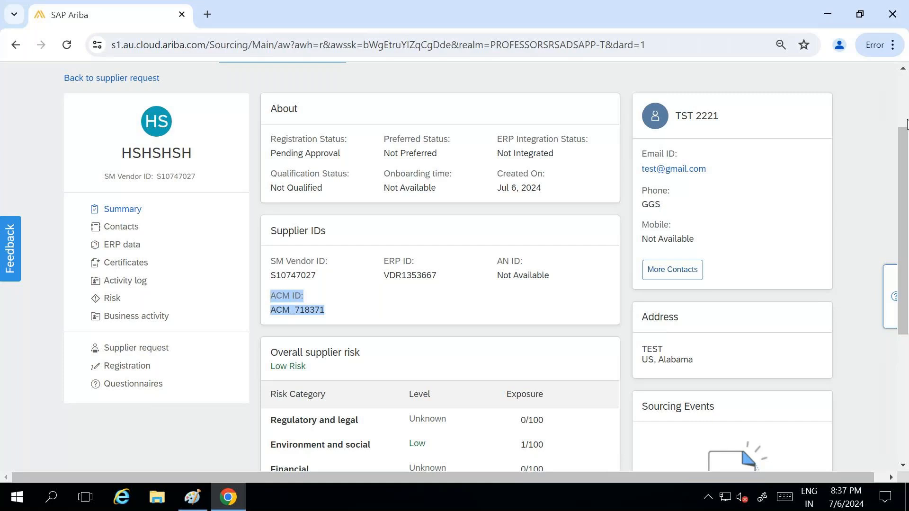
{"action": "scroll", "coordinate": [906, 142], "scroll_direction": "up", "scroll_amount": 3}
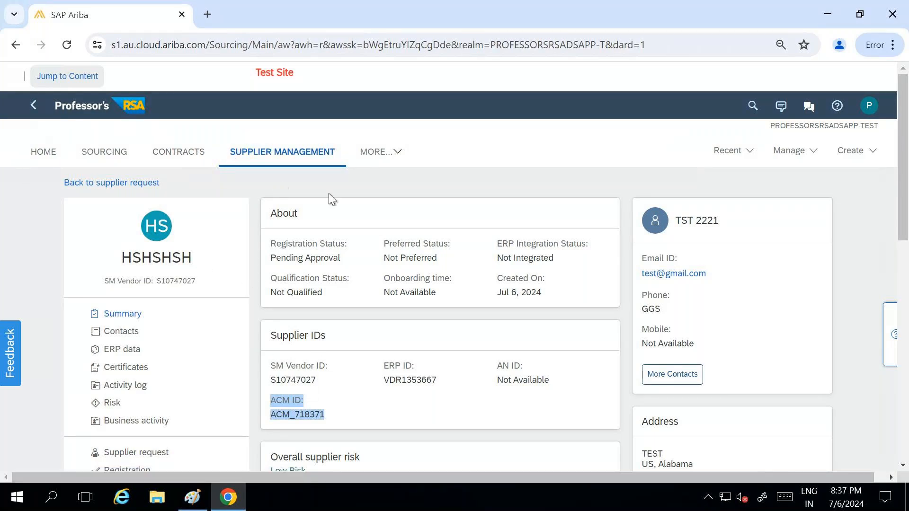
{"action": "left_click_drag", "start_coordinate": [278, 365], "coordinate": [316, 381]}
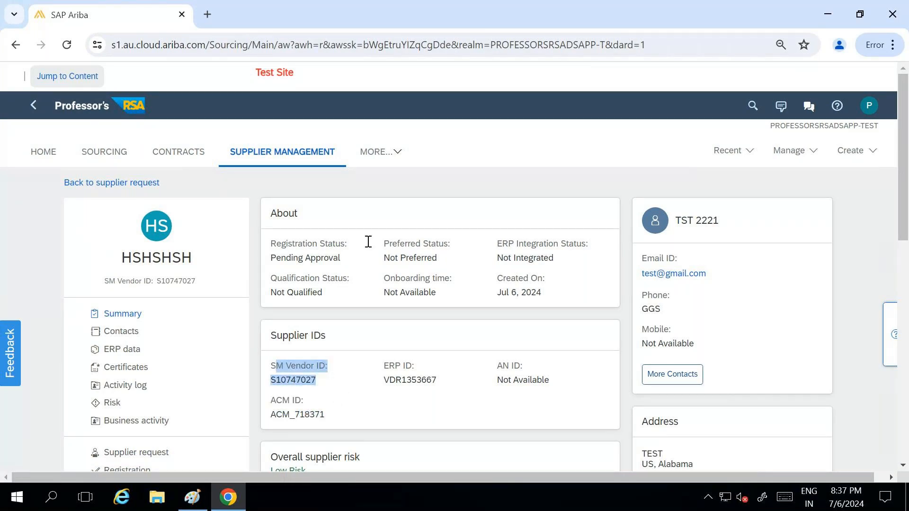
{"action": "left_click", "coordinate": [370, 177]}
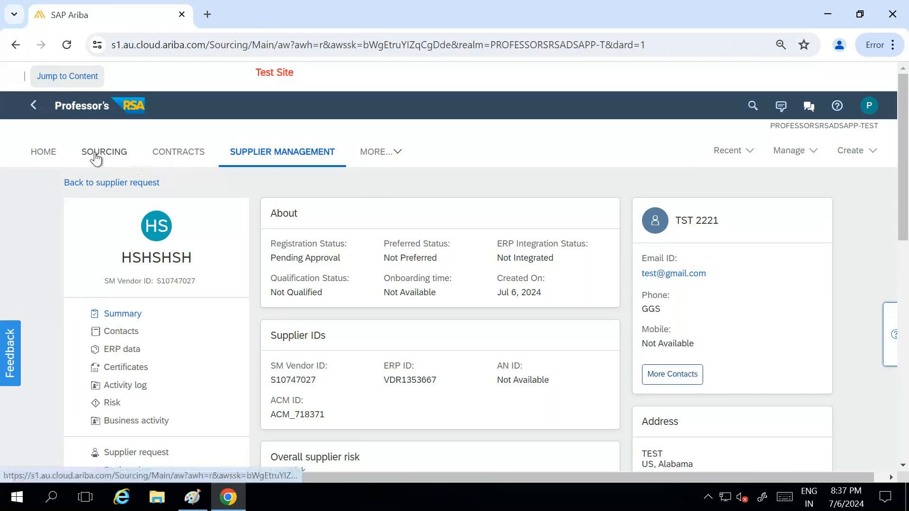
{"action": "triple_click", "coordinate": [388, 372]}
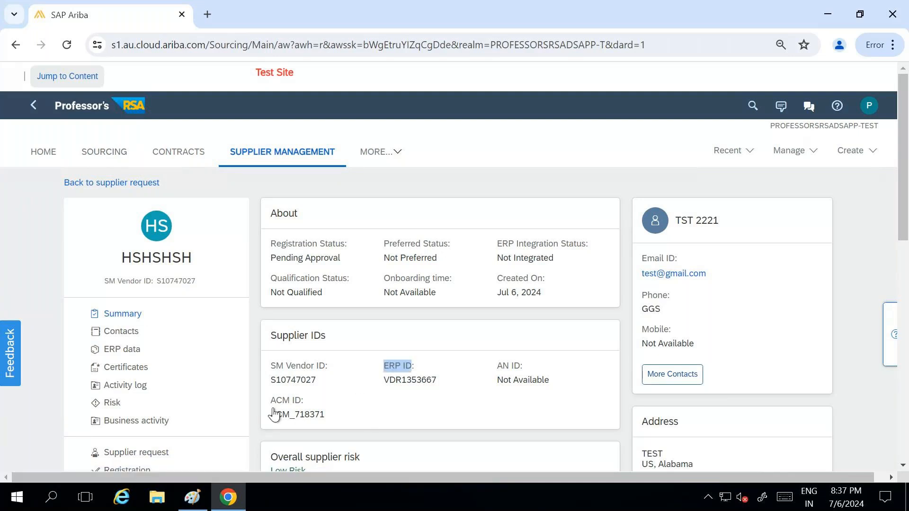
{"action": "left_click_drag", "start_coordinate": [271, 401], "coordinate": [301, 402]}
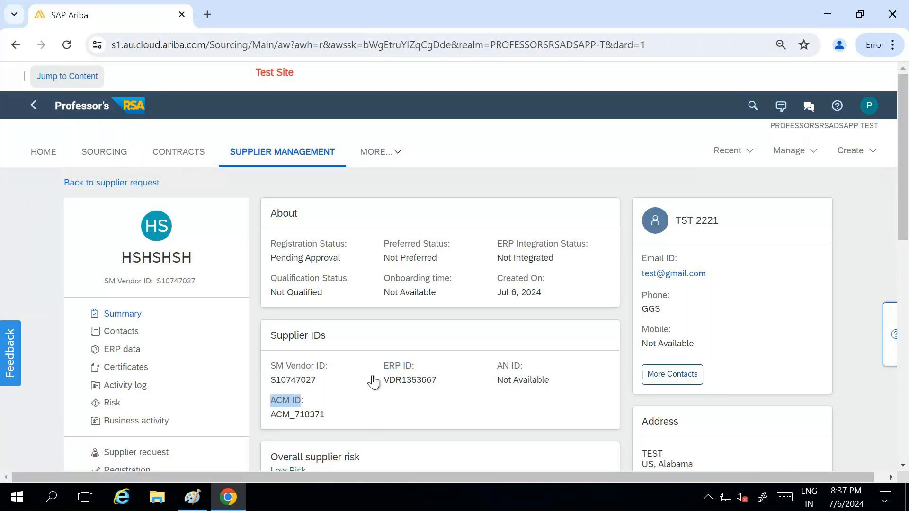
{"action": "left_click", "coordinate": [401, 364]}
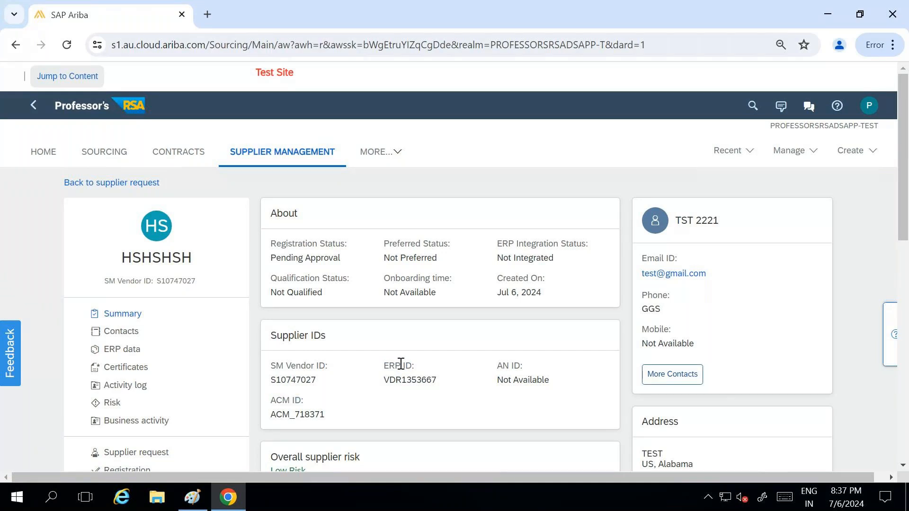
{"action": "left_click_drag", "start_coordinate": [400, 364], "coordinate": [388, 381]}
{"action": "left_click_drag", "start_coordinate": [496, 374], "coordinate": [550, 368]}
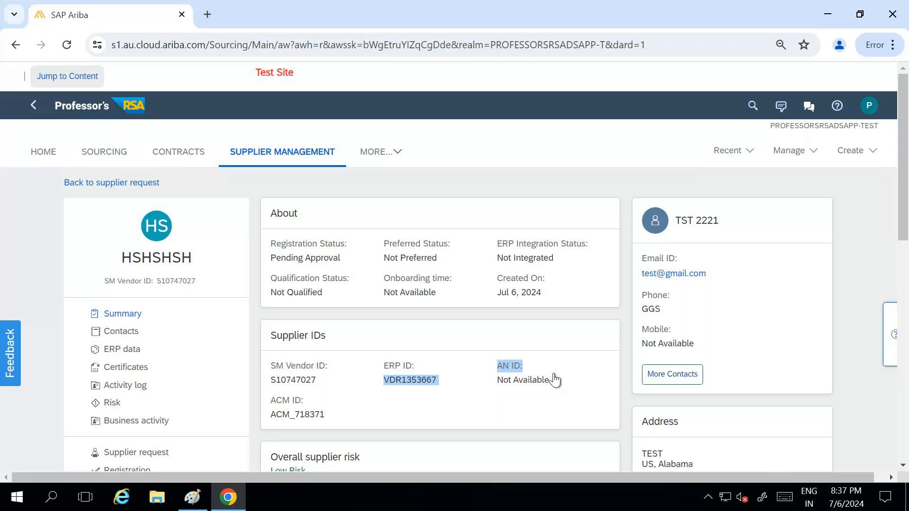
{"action": "left_click", "coordinate": [555, 380]}
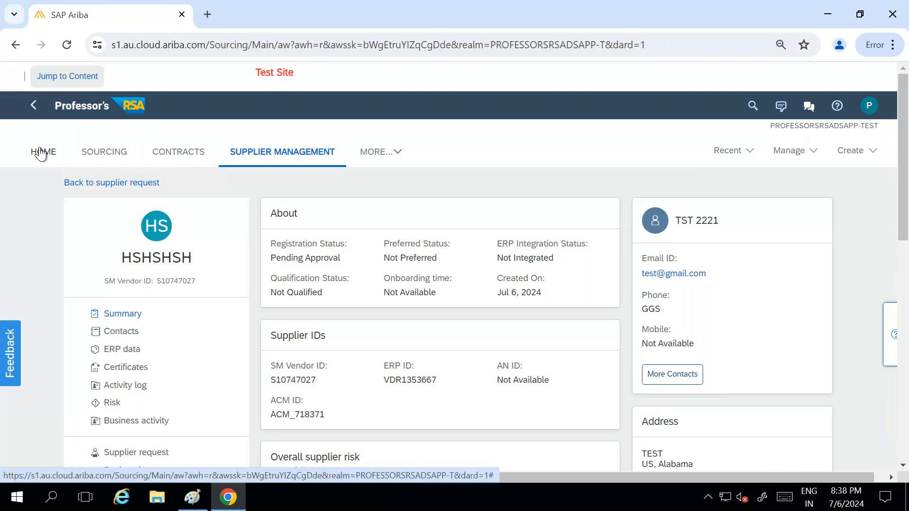
Switch to the SOURCING tab to see recent documents like DR REDDYS TEST.
{"action": "left_click", "coordinate": [90, 164]}
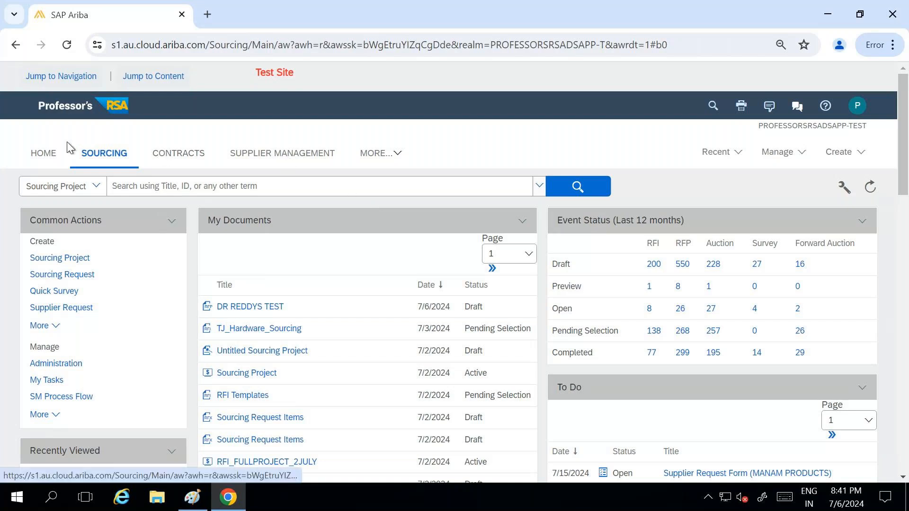
Move through the Home, Supplier Management and Sourcing pages in Ariba.
{"action": "left_click", "coordinate": [42, 156]}
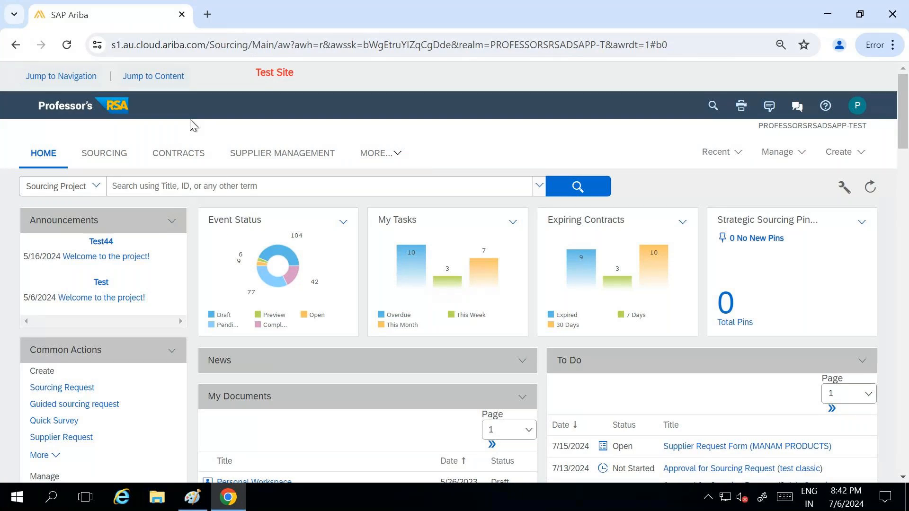
{"action": "left_click", "coordinate": [239, 163]}
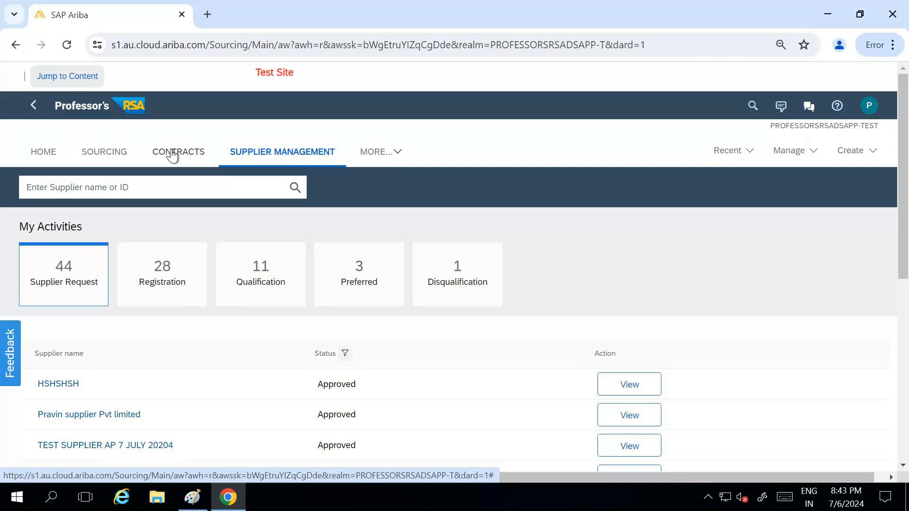
{"action": "left_click", "coordinate": [114, 157]}
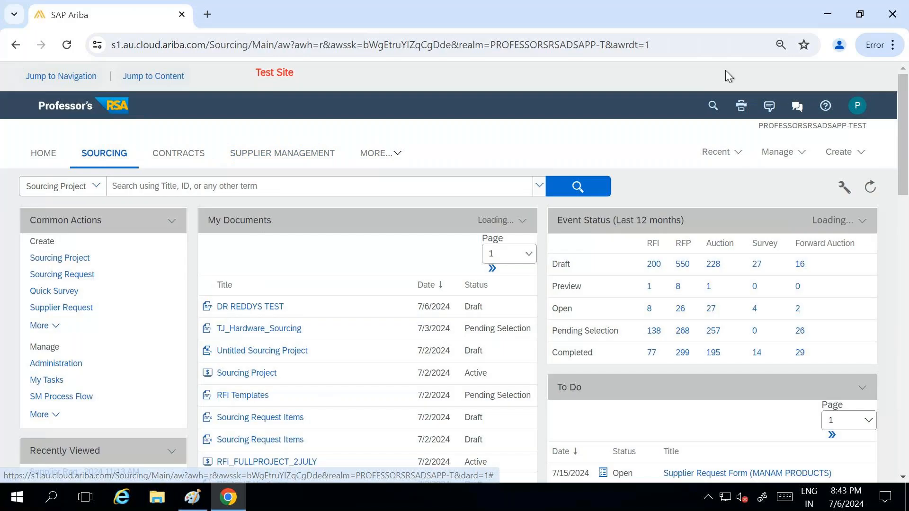
Minimize Chrome and the remote desktop session to bring up File Explorer.
{"action": "left_click", "coordinate": [827, 14]}
{"action": "left_click", "coordinate": [652, 13]}
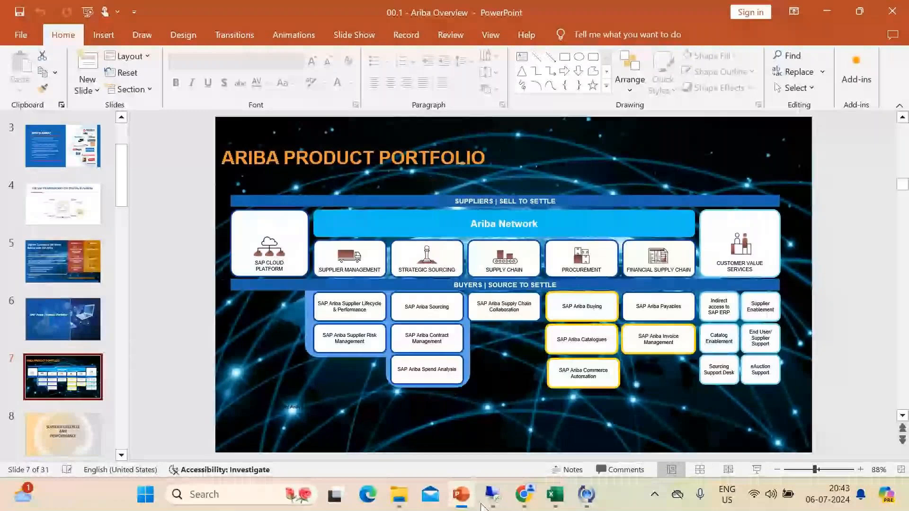
{"action": "left_click", "coordinate": [400, 495]}
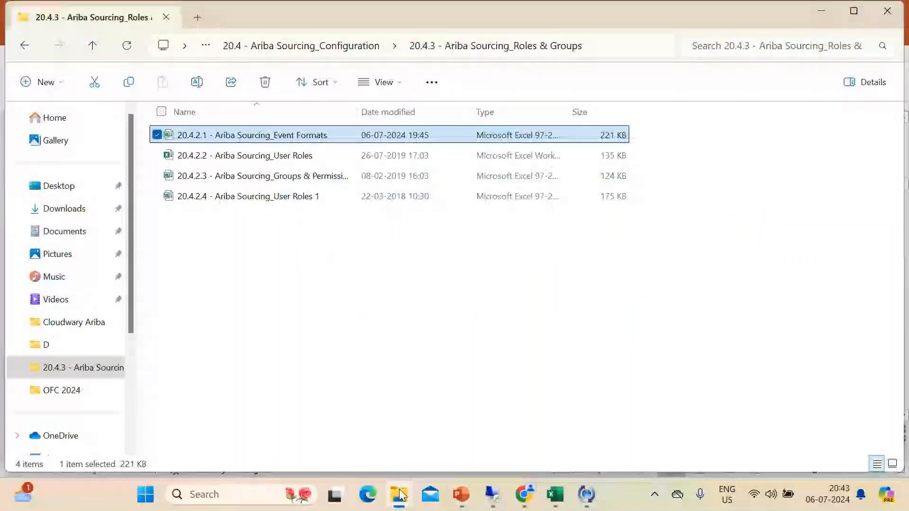
Look into the Data Collection templates folder, then open 20.4.3 - Ariba Sourcing_Roles & Groups.
{"action": "left_click", "coordinate": [347, 52]}
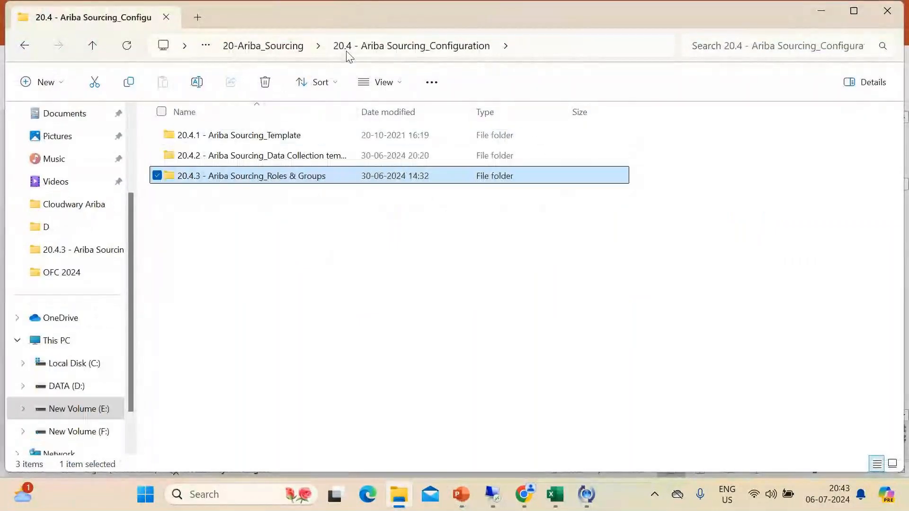
{"action": "double_click", "coordinate": [287, 157]}
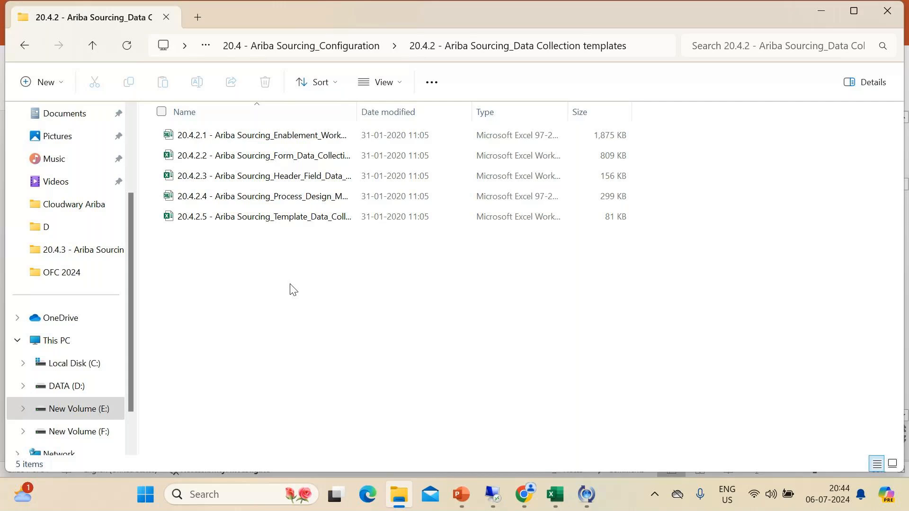
{"action": "left_click", "coordinate": [339, 47]}
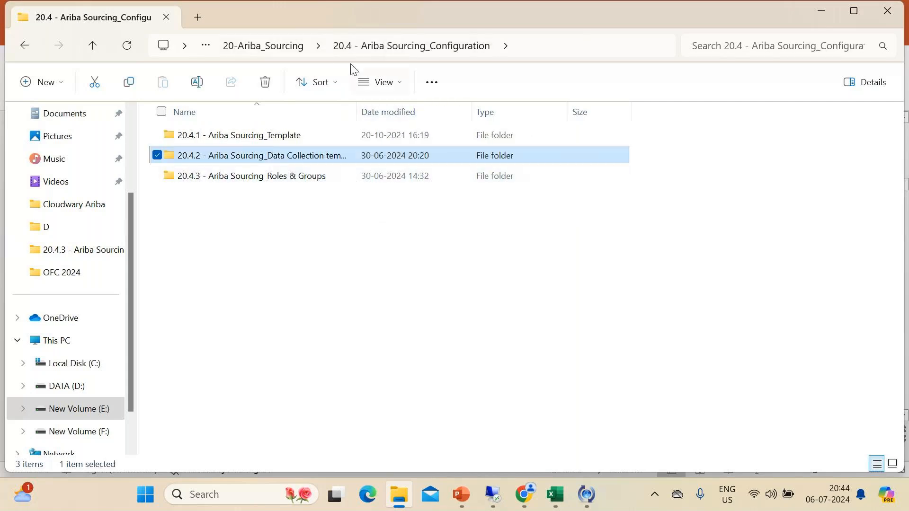
{"action": "left_click", "coordinate": [279, 56]}
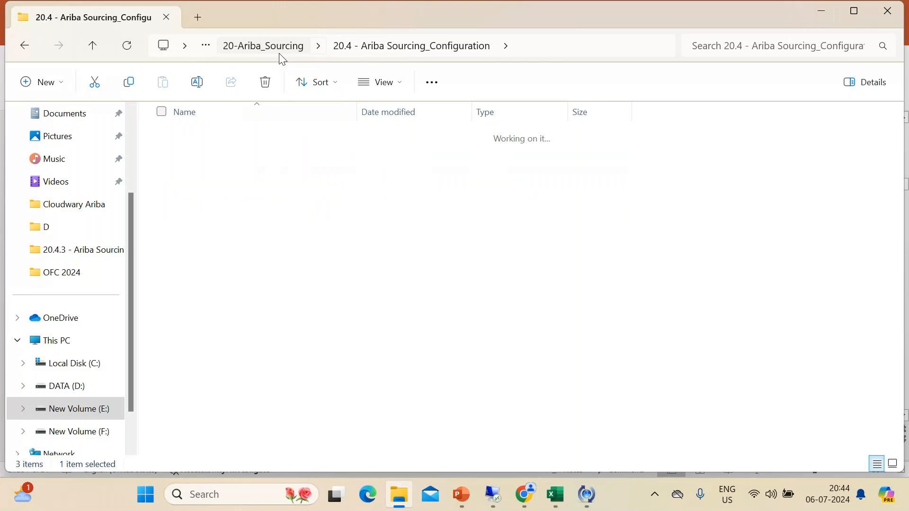
{"action": "double_click", "coordinate": [285, 196]}
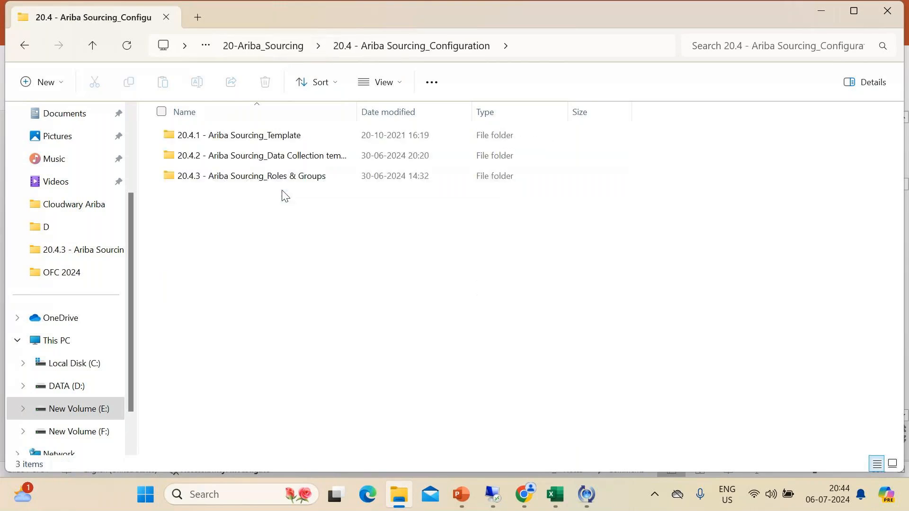
{"action": "double_click", "coordinate": [287, 183]}
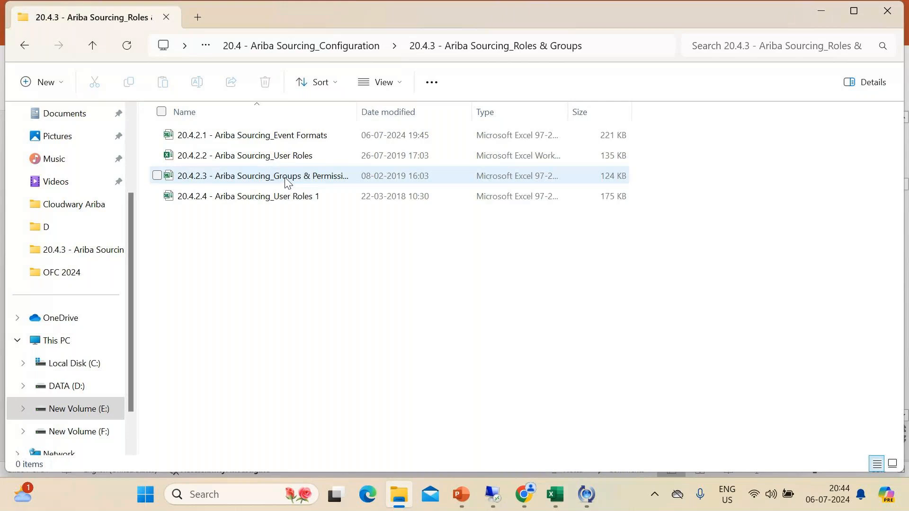
Select the Event Formats workbook to show its Tree Diagram, then switch to Remote Desktop.
{"action": "left_click", "coordinate": [309, 138]}
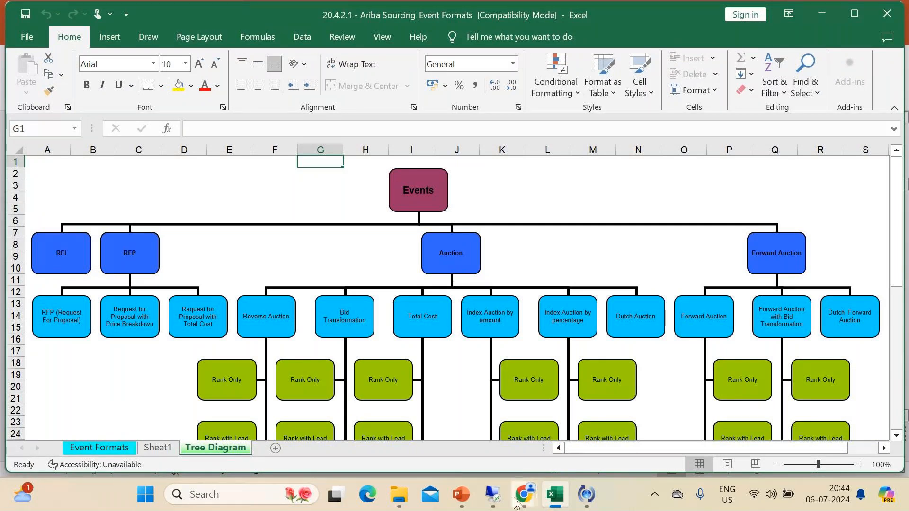
{"action": "left_click", "coordinate": [493, 494]}
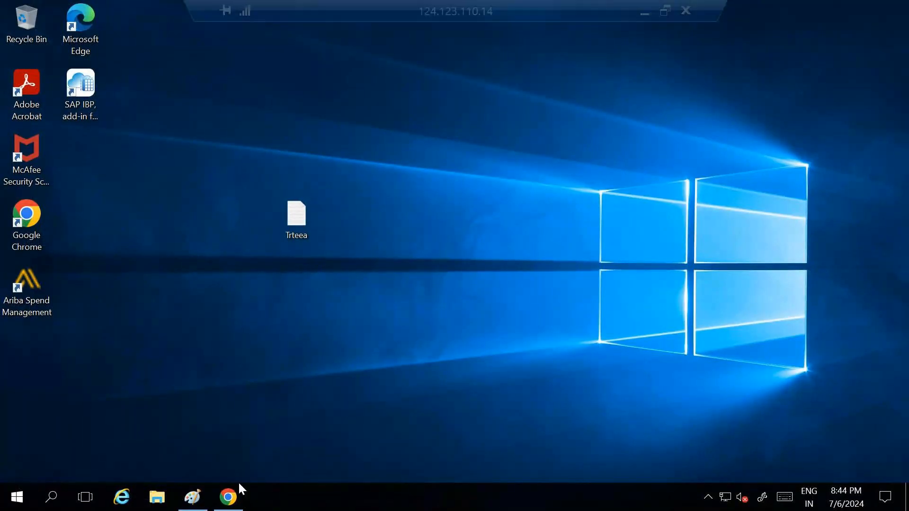
Review the Manage dropdown on Ariba's Sourcing page, then minimize Remote Desktop back to Excel.
{"action": "left_click", "coordinate": [240, 495]}
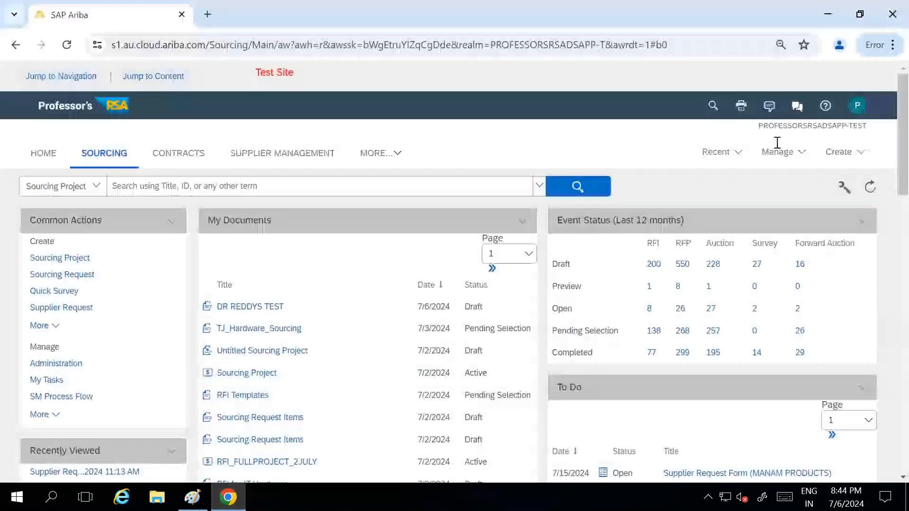
{"action": "left_click", "coordinate": [778, 151]}
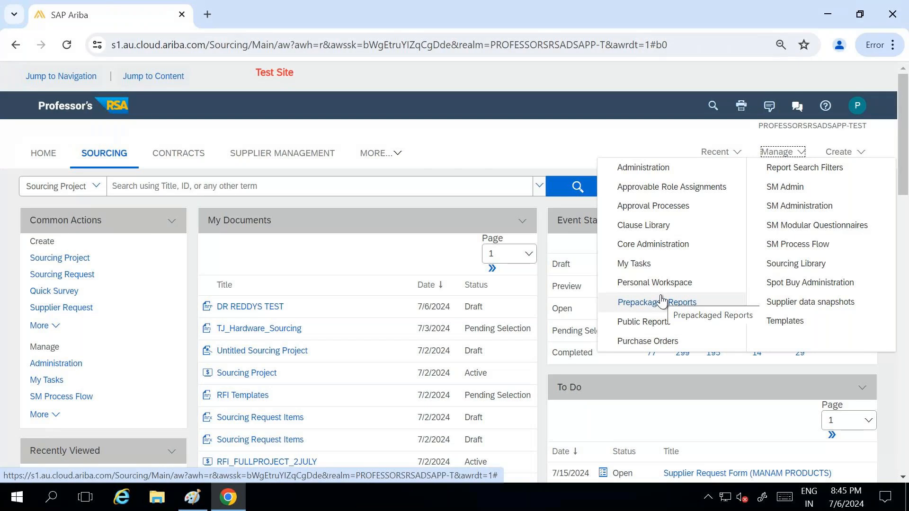
{"action": "left_click", "coordinate": [461, 133]}
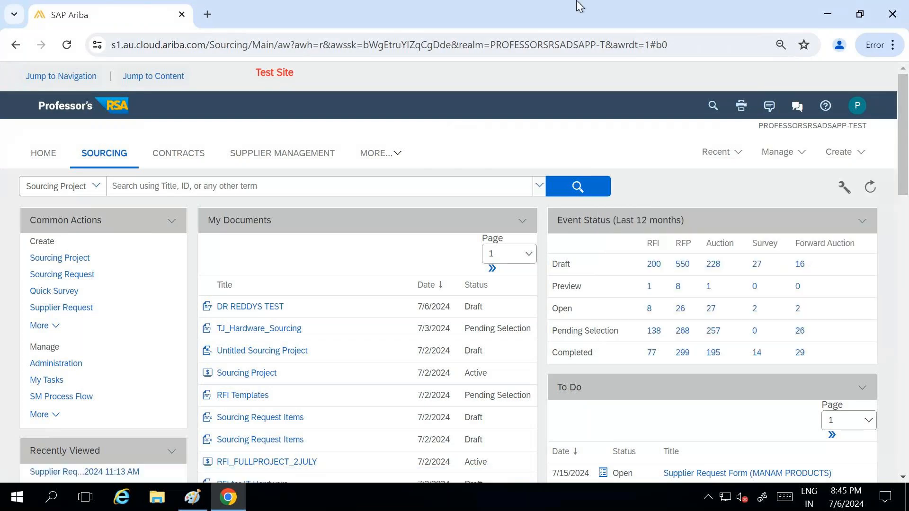
{"action": "mouse_move", "coordinate": [531, 6]}
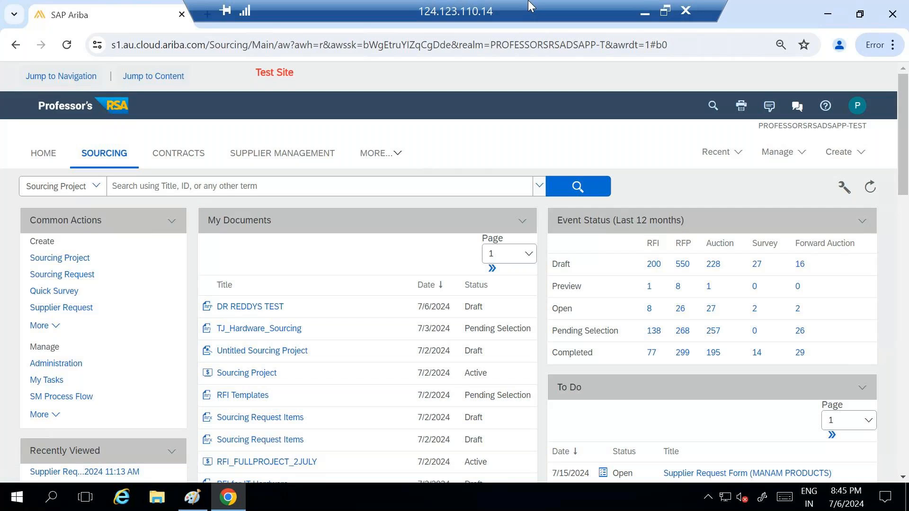
{"action": "left_click", "coordinate": [644, 13]}
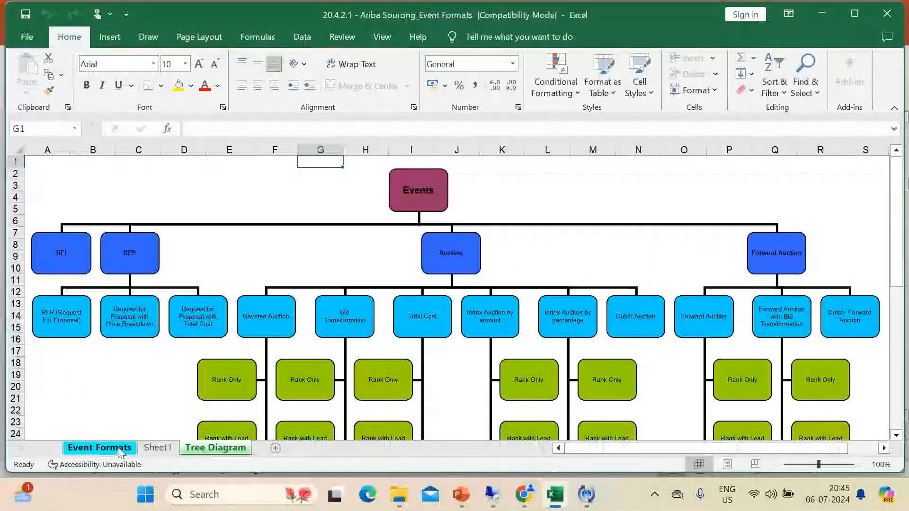
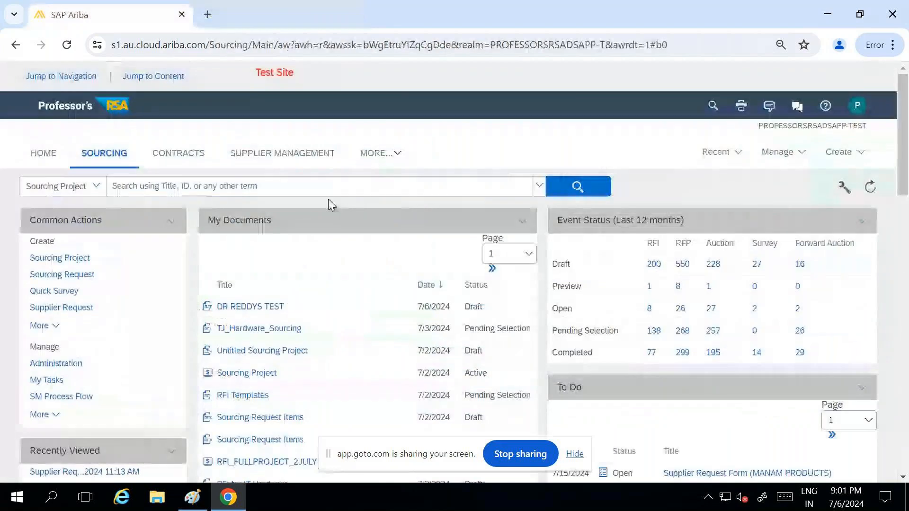
Via Manage > Administration > Integration Manager, open Managed Gateway for Spend&Network and launch its SAP Integration Suite link.
{"action": "left_click", "coordinate": [789, 154]}
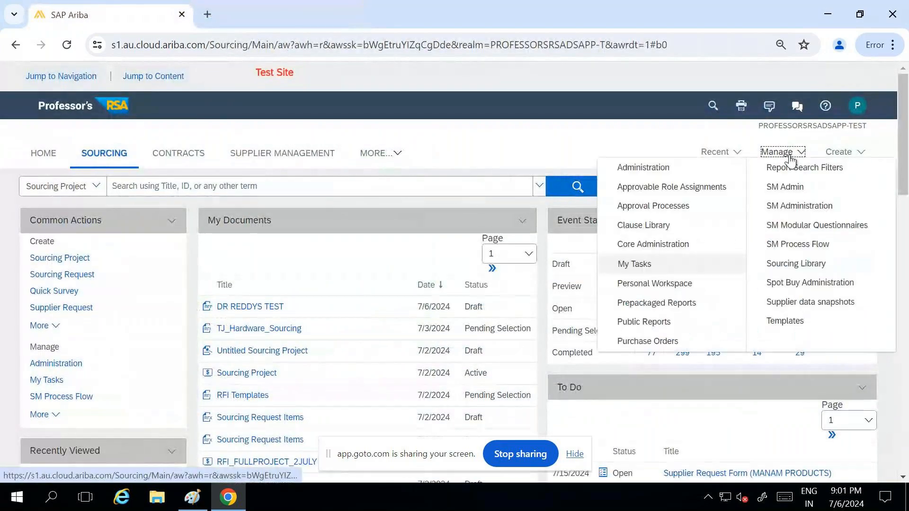
{"action": "left_click", "coordinate": [699, 195]}
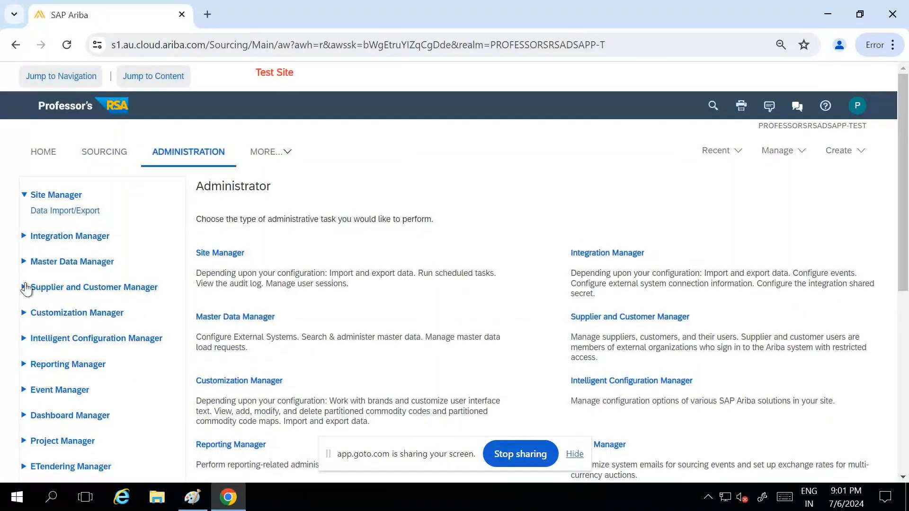
{"action": "left_click", "coordinate": [23, 236]}
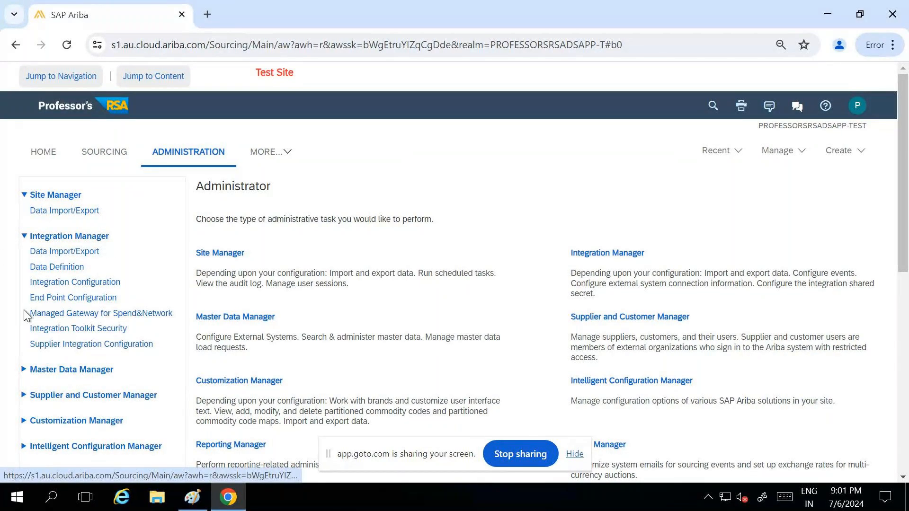
{"action": "left_click", "coordinate": [71, 314]}
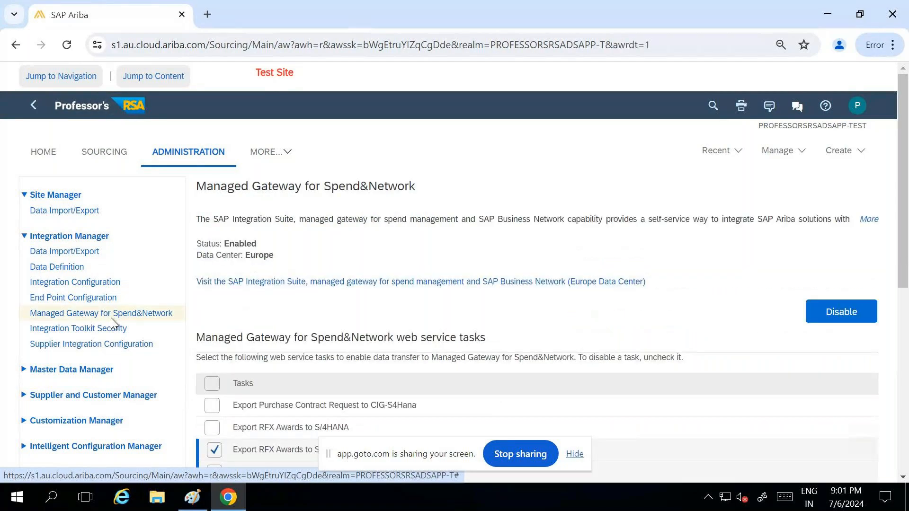
{"action": "left_click", "coordinate": [344, 284]}
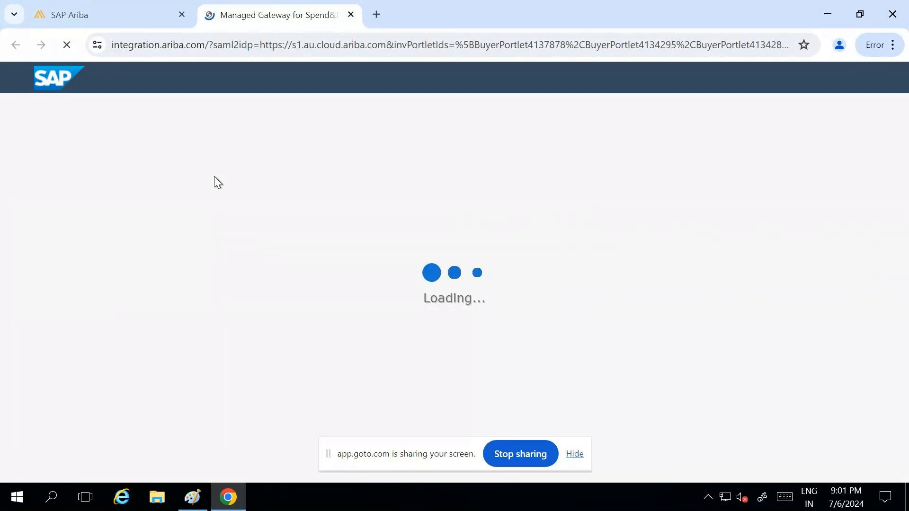
Alternate between the Ariba administration tab and the still-loading Managed Gateway tab.
{"action": "left_click", "coordinate": [119, 24]}
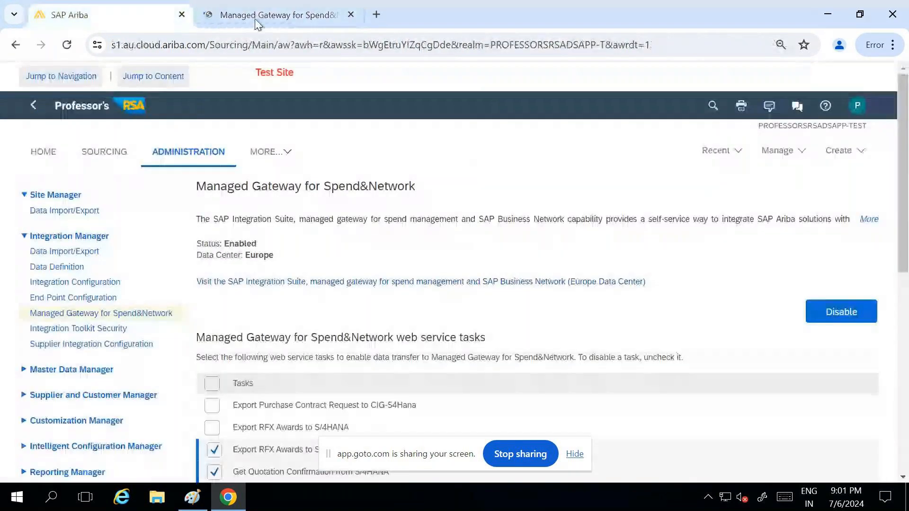
{"action": "left_click", "coordinate": [280, 20]}
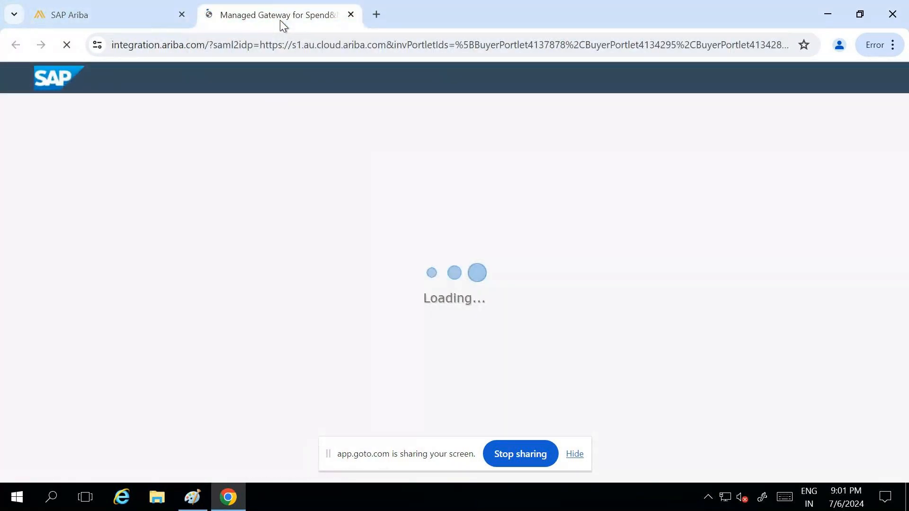
{"action": "left_click", "coordinate": [131, 22]}
{"action": "left_click", "coordinate": [282, 12]}
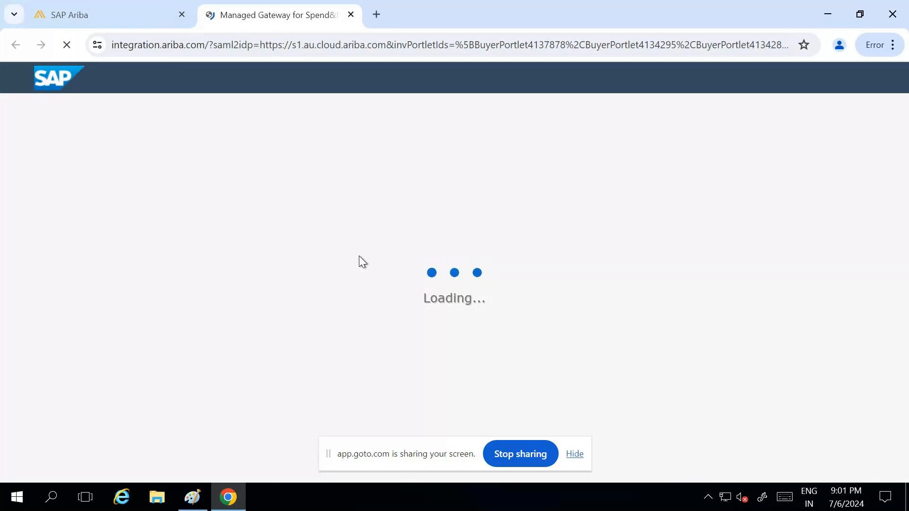
{"action": "left_click", "coordinate": [125, 17]}
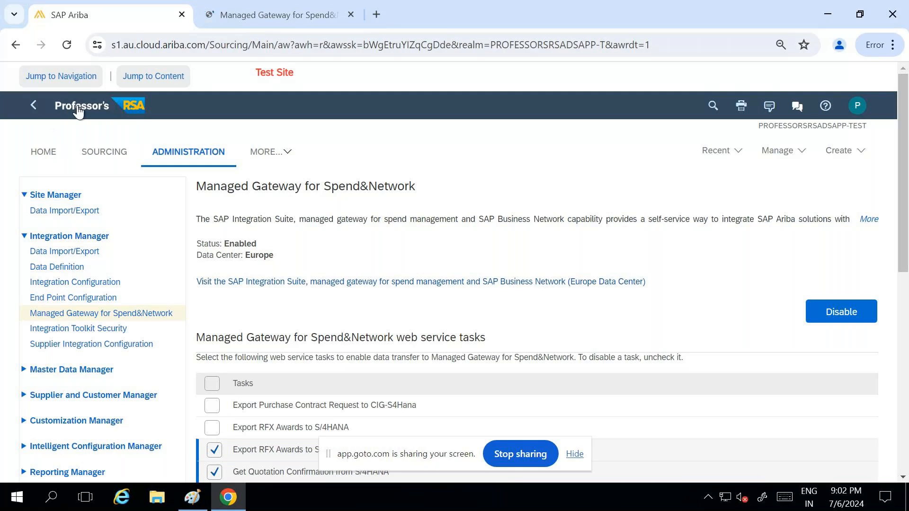
{"action": "left_click", "coordinate": [282, 11]}
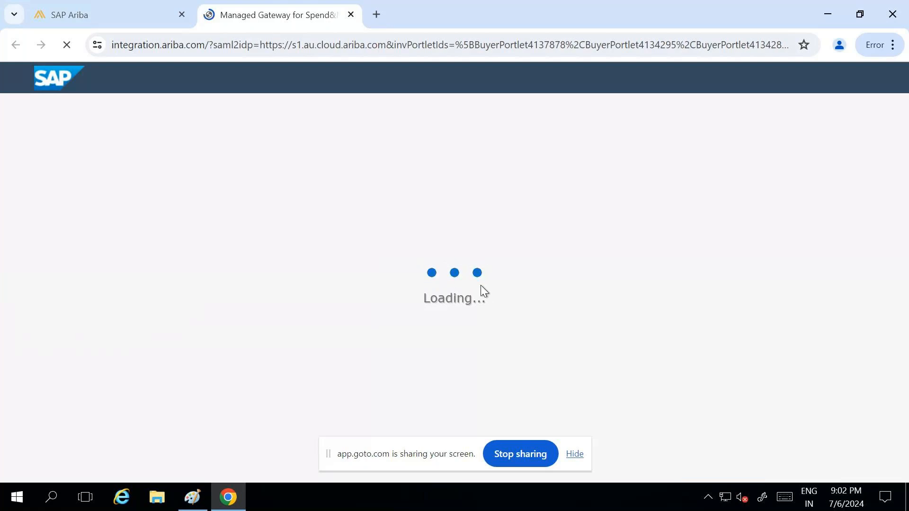
{"action": "left_click", "coordinate": [89, 7]}
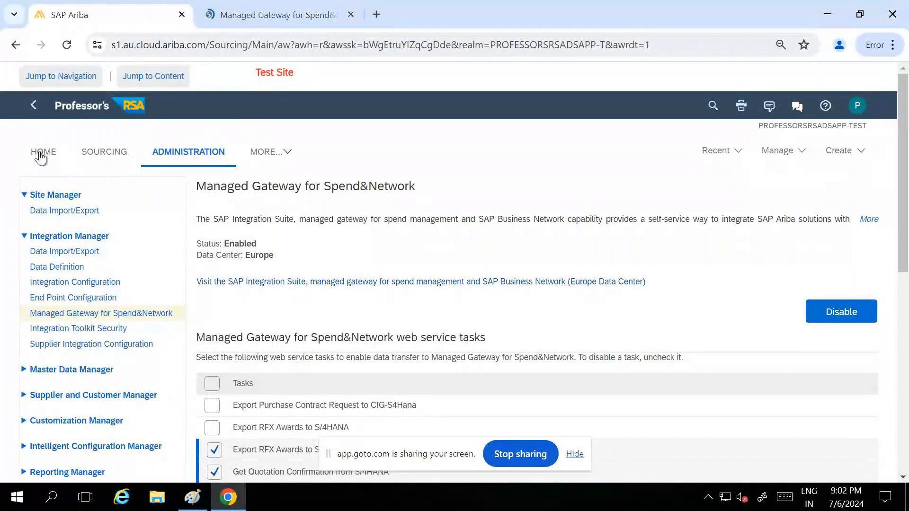
{"action": "left_click", "coordinate": [288, 24]}
{"action": "left_click", "coordinate": [101, 22]}
Dismiss the slow network warning, keep the pages loading, and minimize the remote desktop.
{"action": "left_click", "coordinate": [241, 8]}
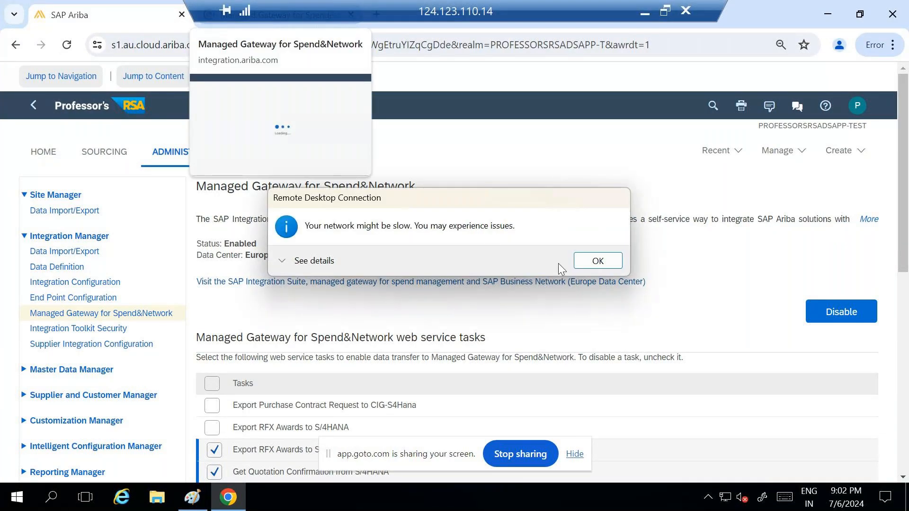
{"action": "left_click", "coordinate": [590, 263]}
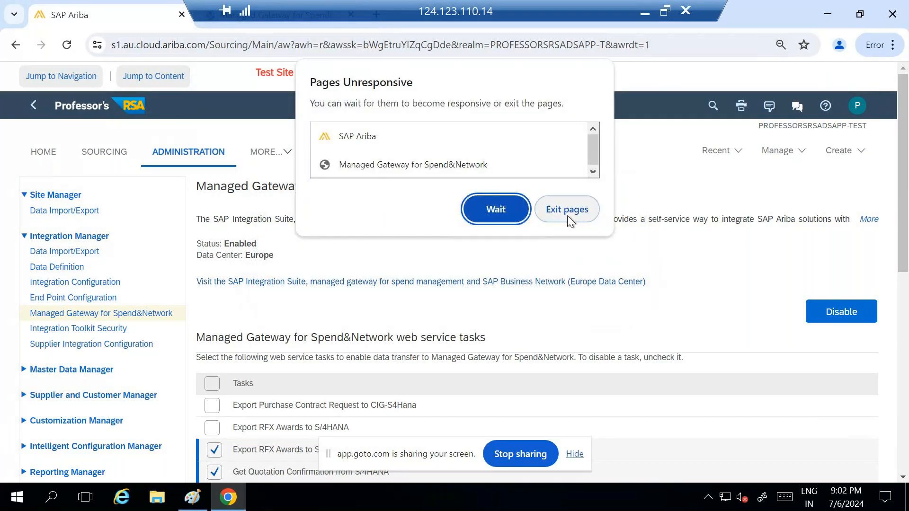
{"action": "left_click", "coordinate": [504, 201]}
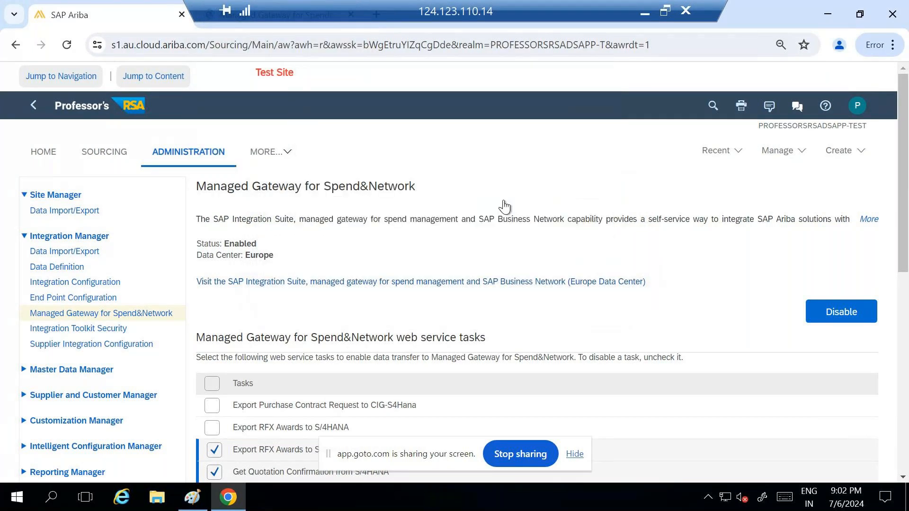
{"action": "left_click", "coordinate": [645, 11]}
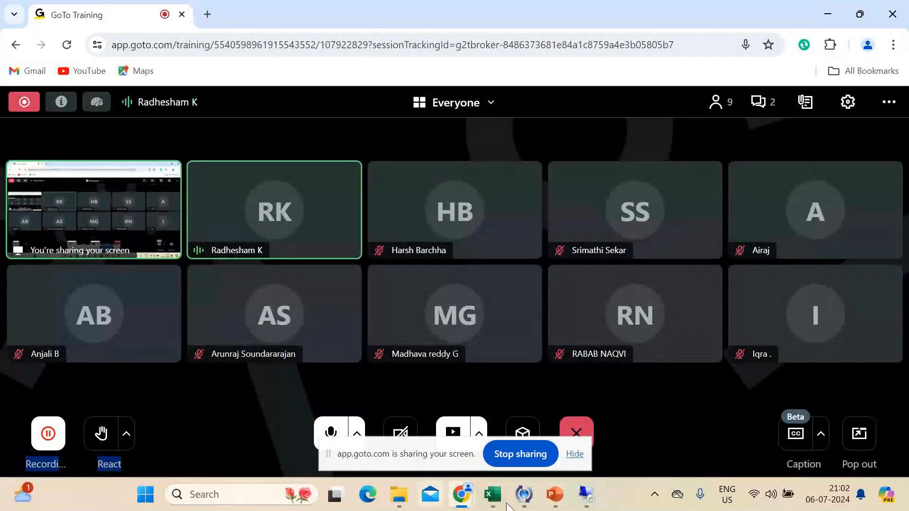
Browse the Ariba Overview slides from Ariba Buying to Collaborative Requisitioning, then return to the remote session.
{"action": "left_click", "coordinate": [555, 494]}
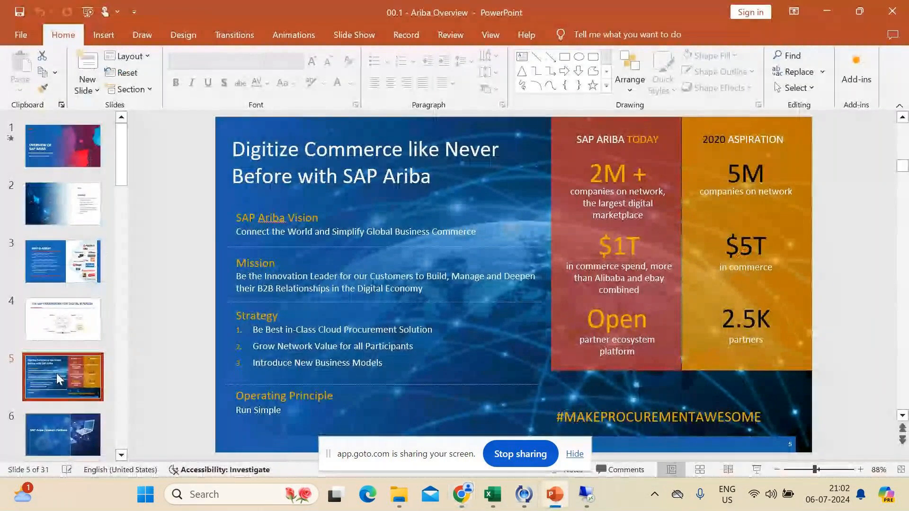
{"action": "key", "text": "Down"}
{"action": "key", "text": "Down"}
{"action": "key", "text": "Down"}
{"action": "key", "text": "Down"}
{"action": "key", "text": "Down"}
{"action": "key", "text": "Down"}
{"action": "key", "text": "Down"}
{"action": "key", "text": "Down"}
{"action": "key", "text": "Down"}
{"action": "key", "text": "Down"}
{"action": "key", "text": "Down"}
{"action": "key", "text": "Down"}
{"action": "key", "text": "Down"}
{"action": "key", "text": "Down"}
{"action": "key", "text": "Down"}
{"action": "key", "text": "Down"}
{"action": "key", "text": "Down"}
{"action": "key", "text": "Down"}
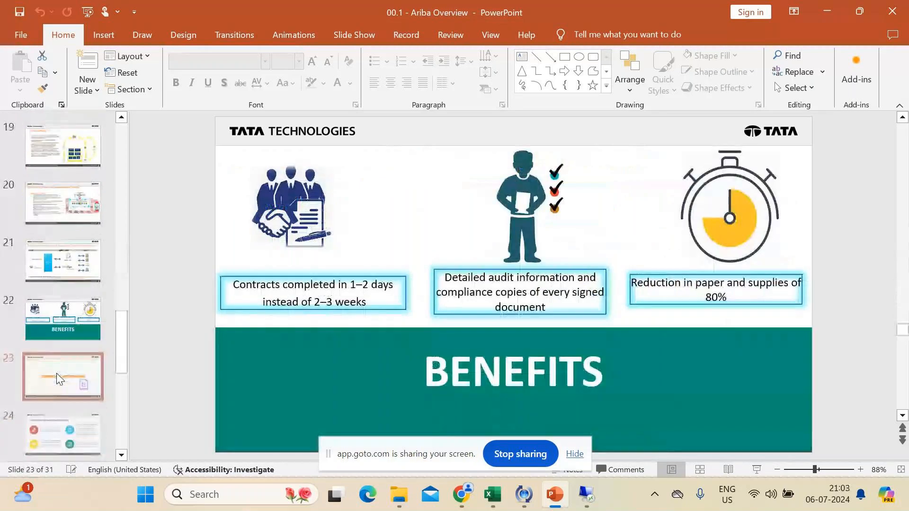
{"action": "key", "text": "Down"}
{"action": "key", "text": "Down"}
{"action": "key", "text": "Down"}
{"action": "key", "text": "Down"}
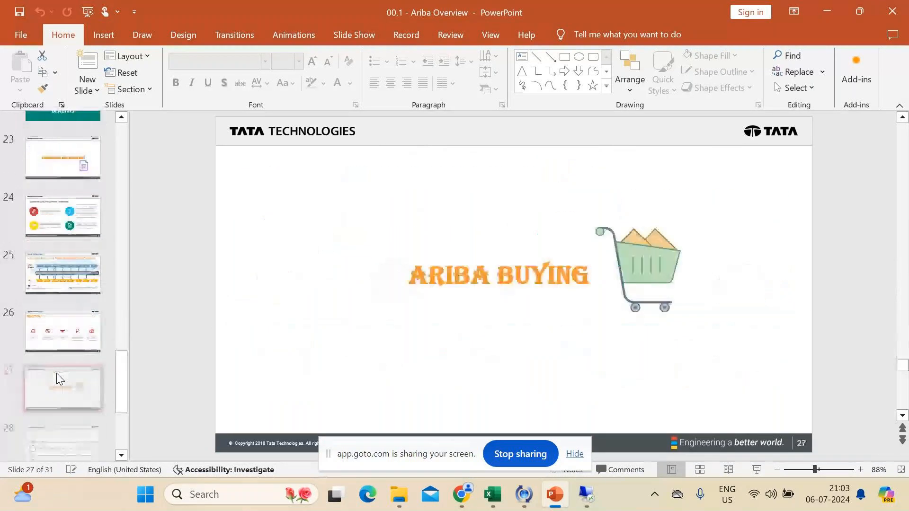
{"action": "key", "text": "Up"}
{"action": "key", "text": "Up"}
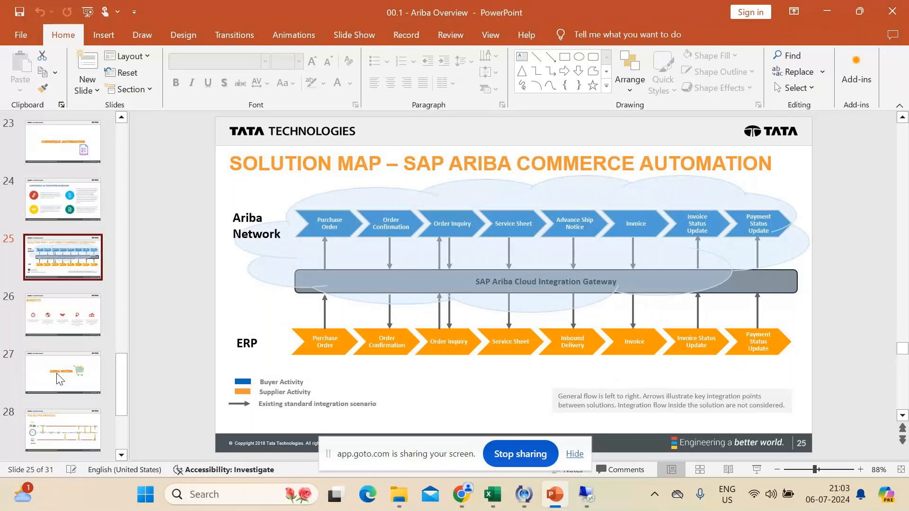
{"action": "key", "text": "Down"}
{"action": "key", "text": "Down"}
{"action": "key", "text": "Down"}
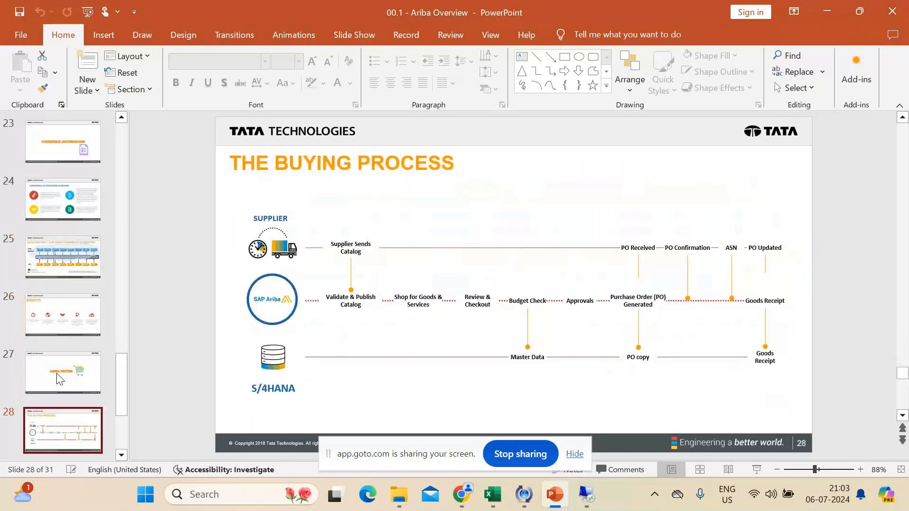
{"action": "key", "text": "Down"}
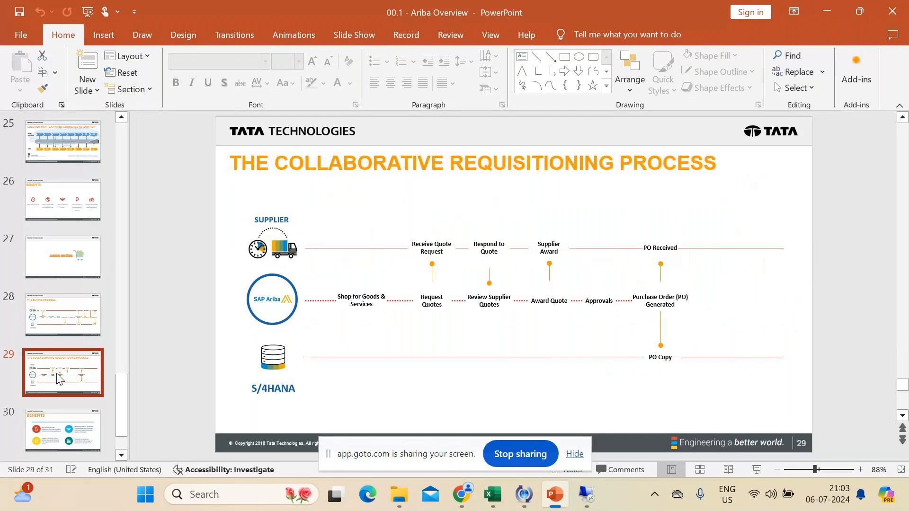
{"action": "key", "text": "Down"}
{"action": "key", "text": "Down"}
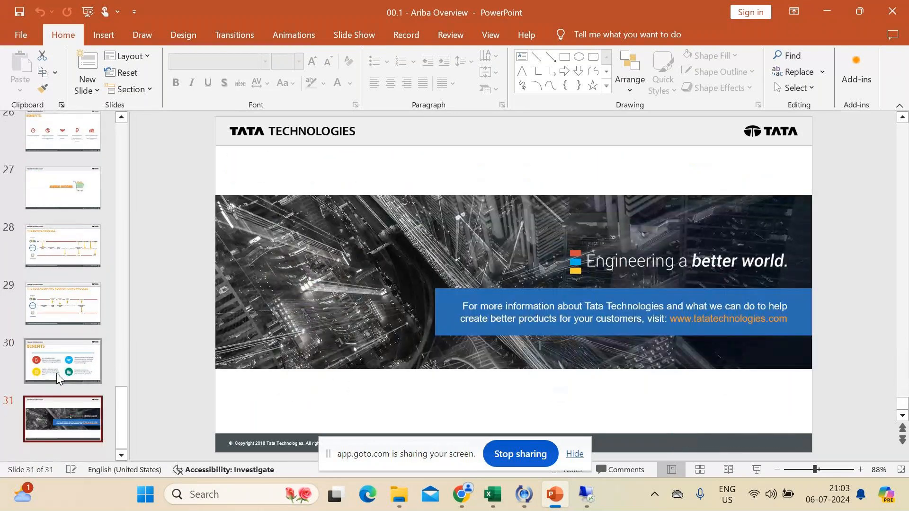
{"action": "left_click", "coordinate": [592, 498]}
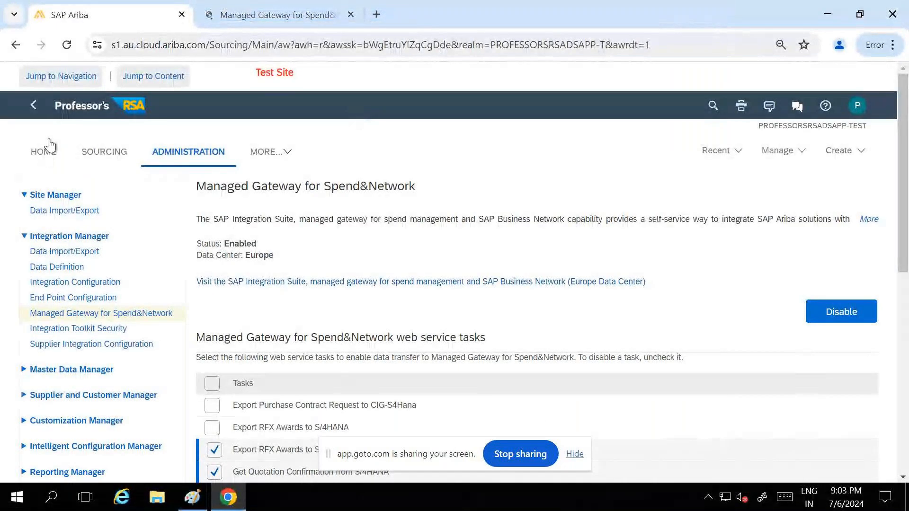
Let the unresponsive pages keep loading, visit the Ariba home dashboard, then view the loaded Managed Gateway project list.
{"action": "left_click", "coordinate": [275, 15]}
{"action": "left_click", "coordinate": [118, 25]}
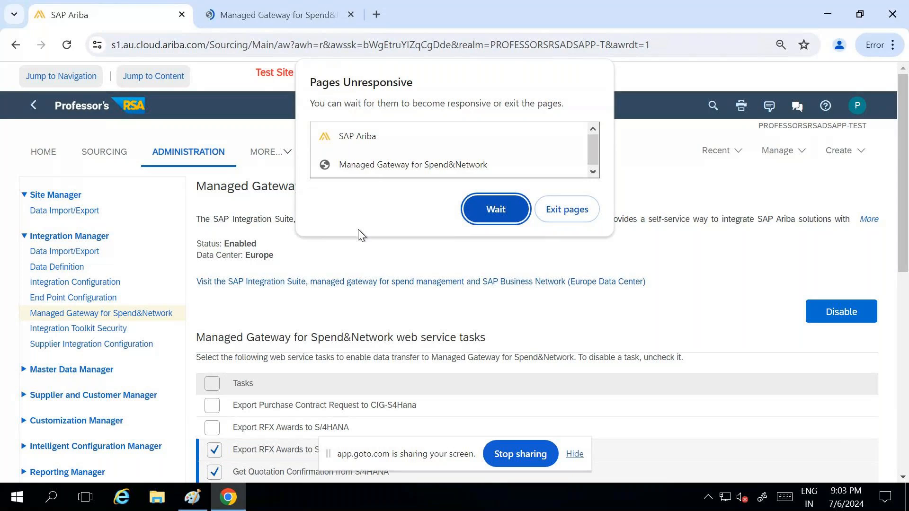
{"action": "left_click", "coordinate": [512, 209]}
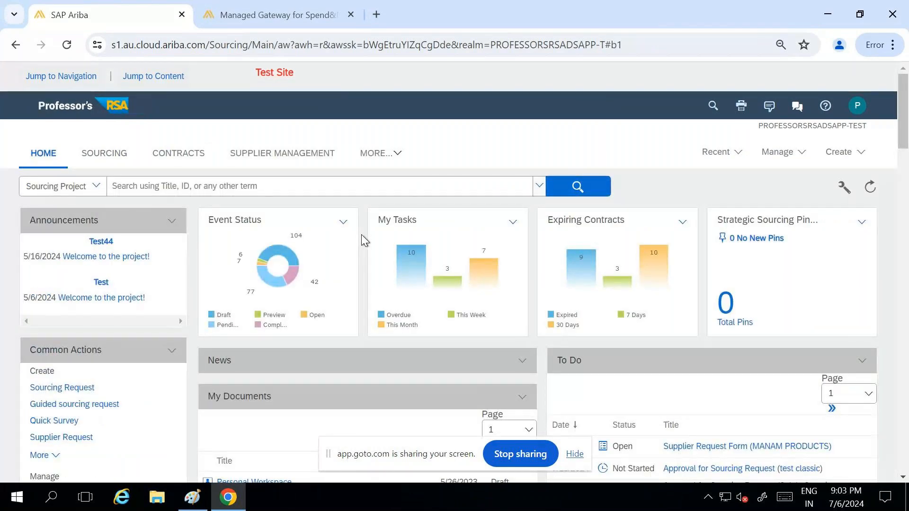
{"action": "left_click", "coordinate": [291, 160]}
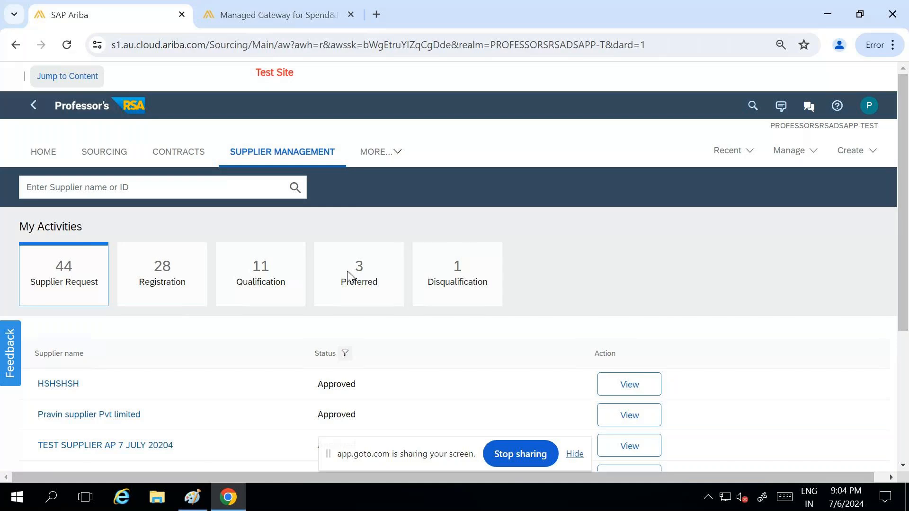
{"action": "left_click", "coordinate": [248, 9]}
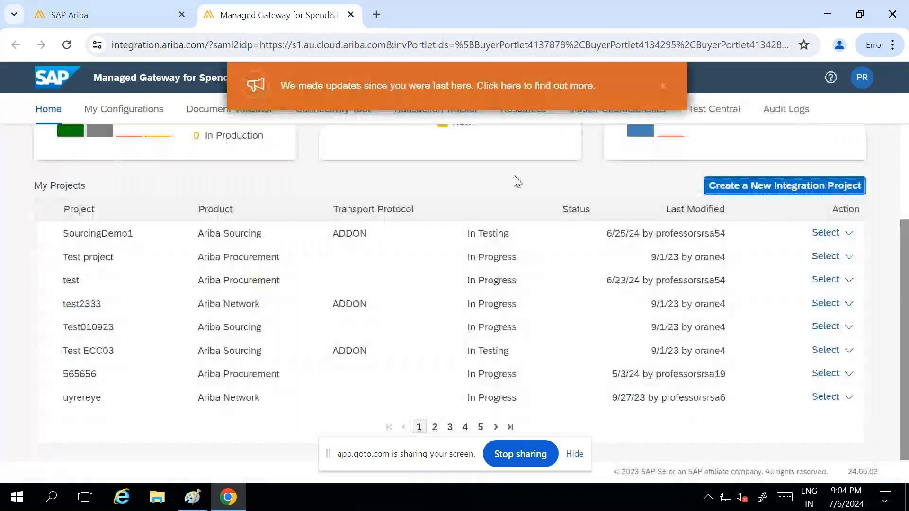
Dismiss the updates banner and open Managed Gateway's Transaction Tracker.
{"action": "left_click", "coordinate": [659, 86]}
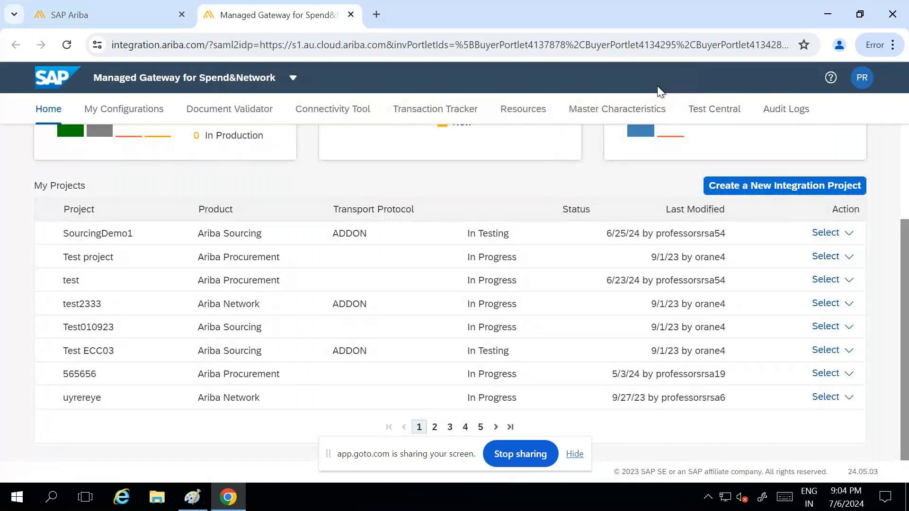
{"action": "left_click", "coordinate": [429, 111]}
{"action": "double_click", "coordinate": [418, 109]}
{"action": "left_click", "coordinate": [93, 6]}
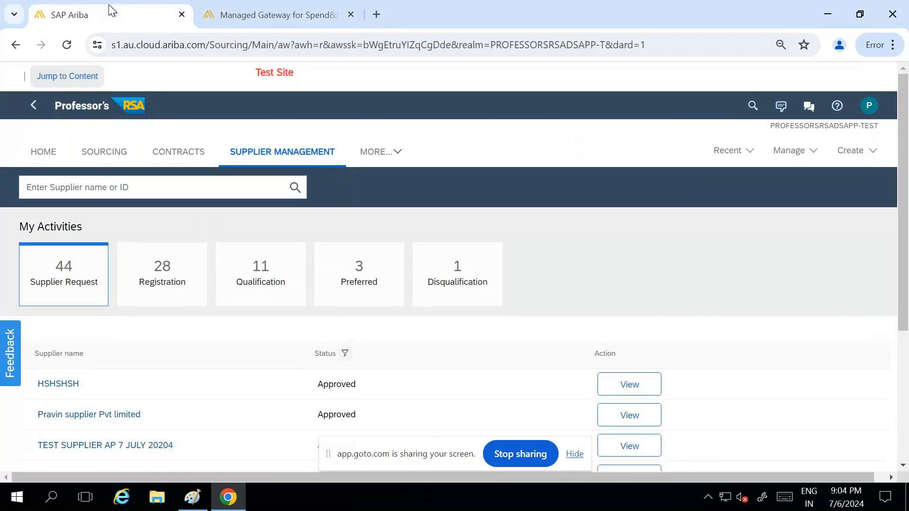
{"action": "left_click", "coordinate": [284, 19]}
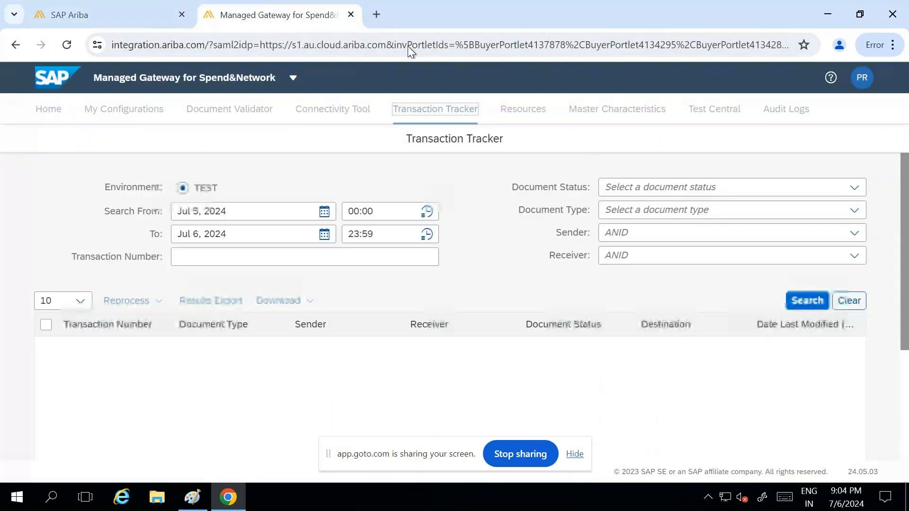
Search transactions, open the second one's Activity tab, and download and open its outbound payload.
{"action": "left_click", "coordinate": [800, 305]}
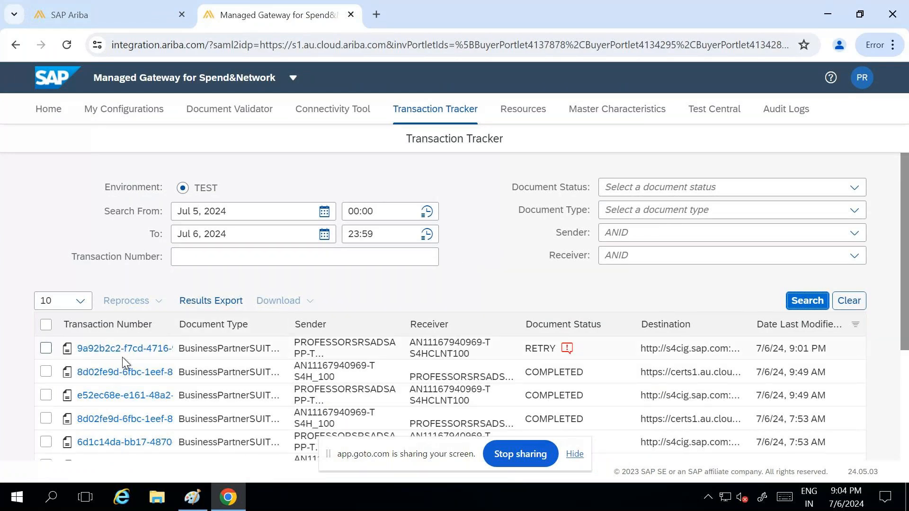
{"action": "left_click", "coordinate": [124, 372]}
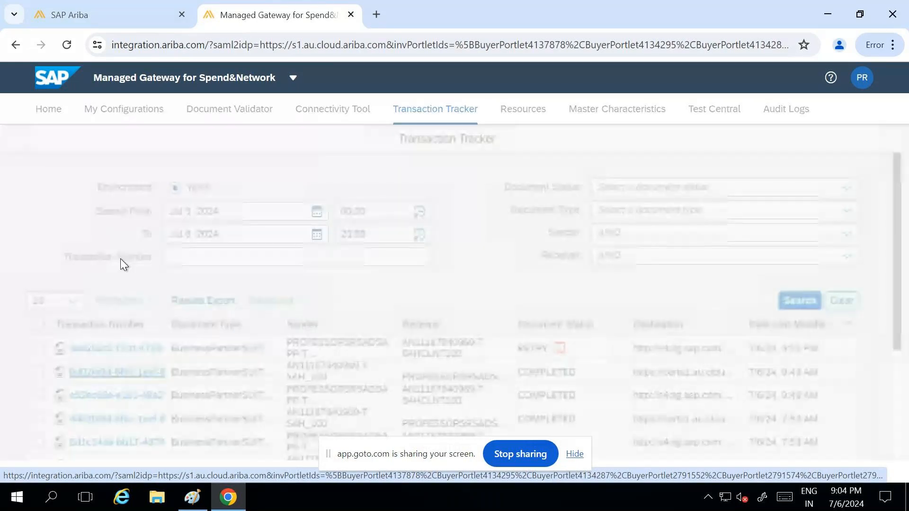
{"action": "left_click", "coordinate": [143, 327]}
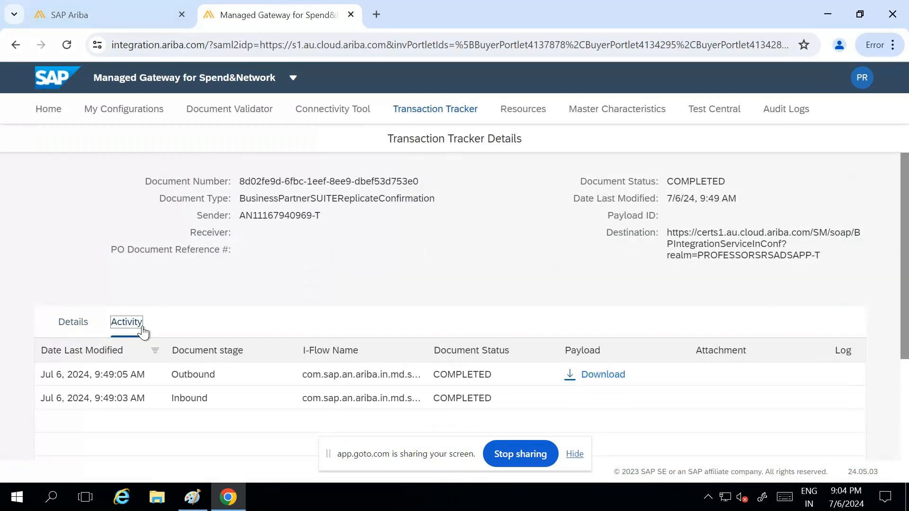
{"action": "left_click", "coordinate": [594, 372]}
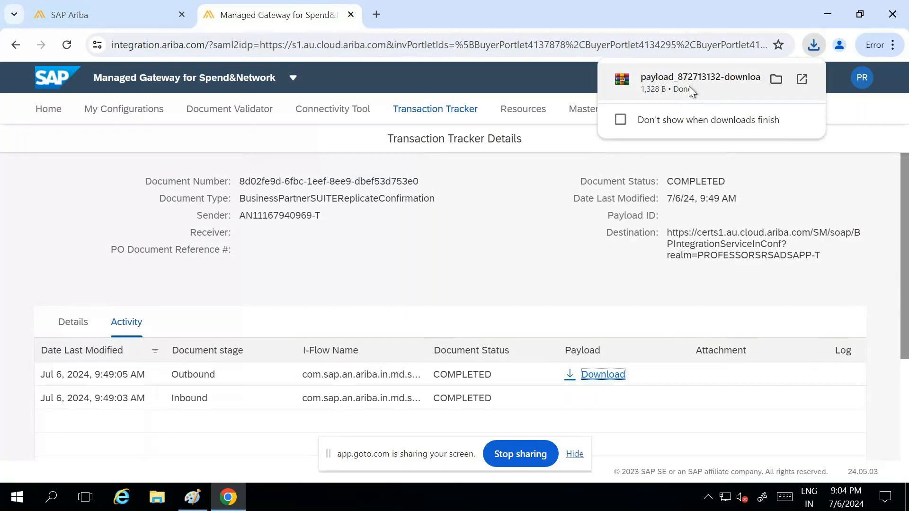
{"action": "left_click", "coordinate": [689, 87]}
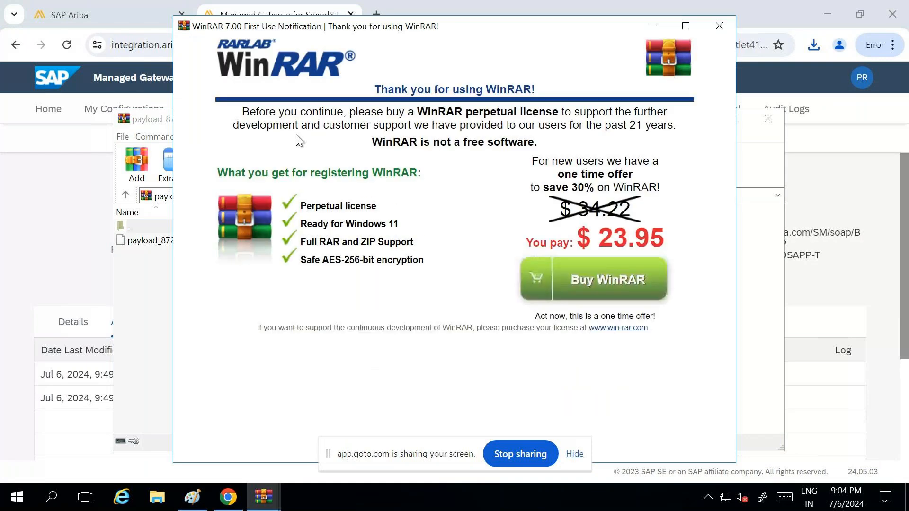
Try opening the payload .dat file in WinRAR, dismiss the error, close WinRAR, and show the desktop.
{"action": "left_click", "coordinate": [719, 23]}
{"action": "left_click", "coordinate": [153, 240]}
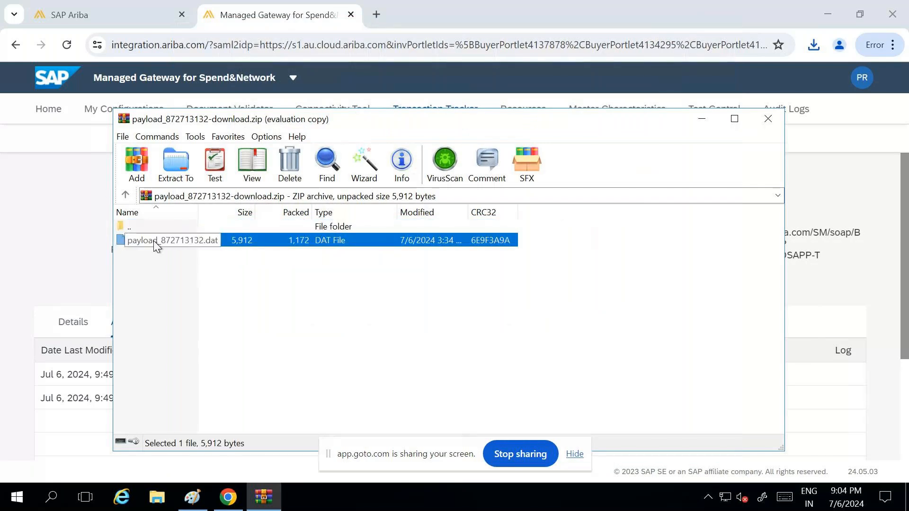
{"action": "double_click", "coordinate": [153, 241]}
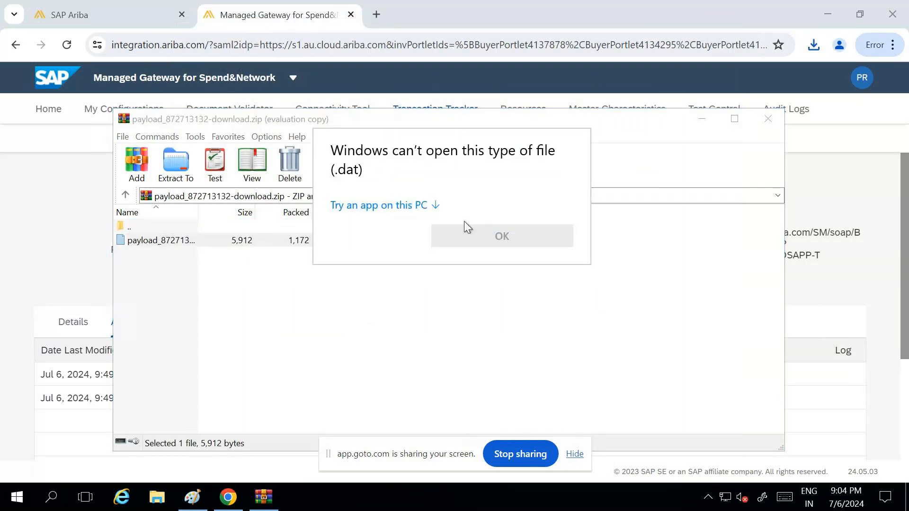
{"action": "left_click", "coordinate": [349, 391]}
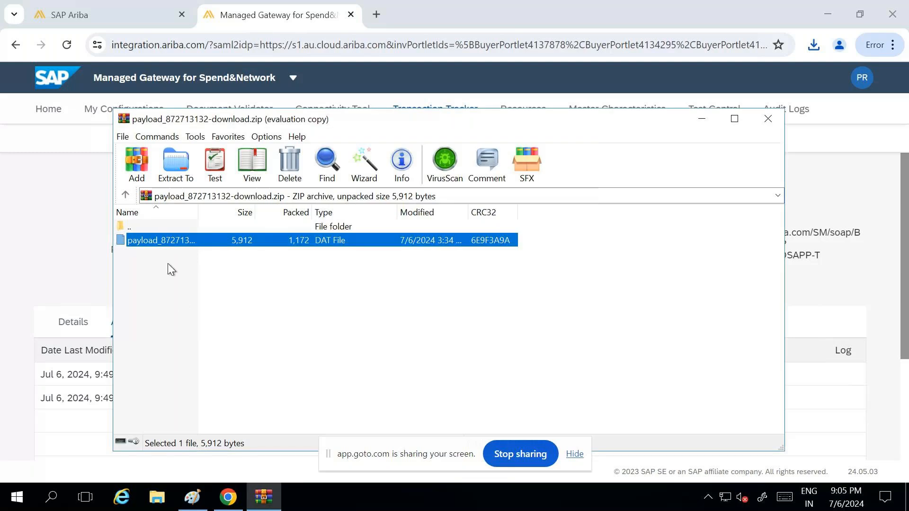
{"action": "left_click", "coordinate": [767, 120]}
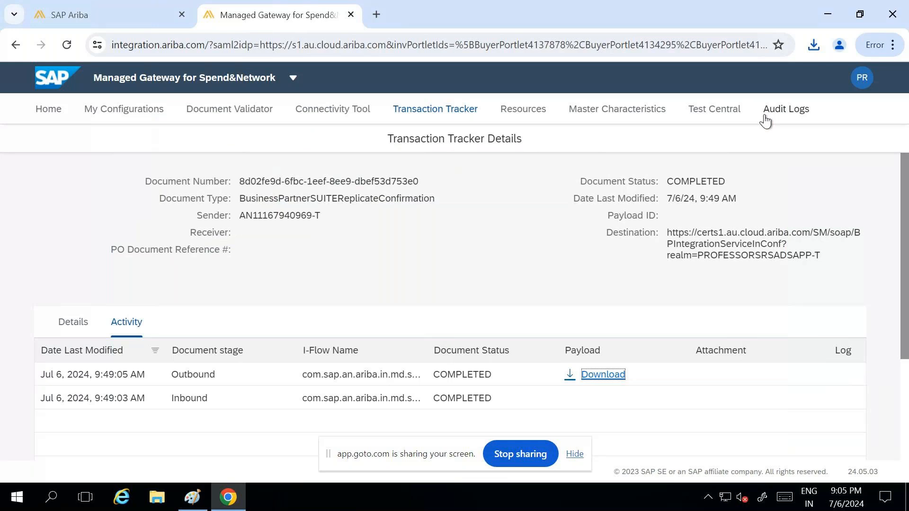
{"action": "key", "text": "super+d"}
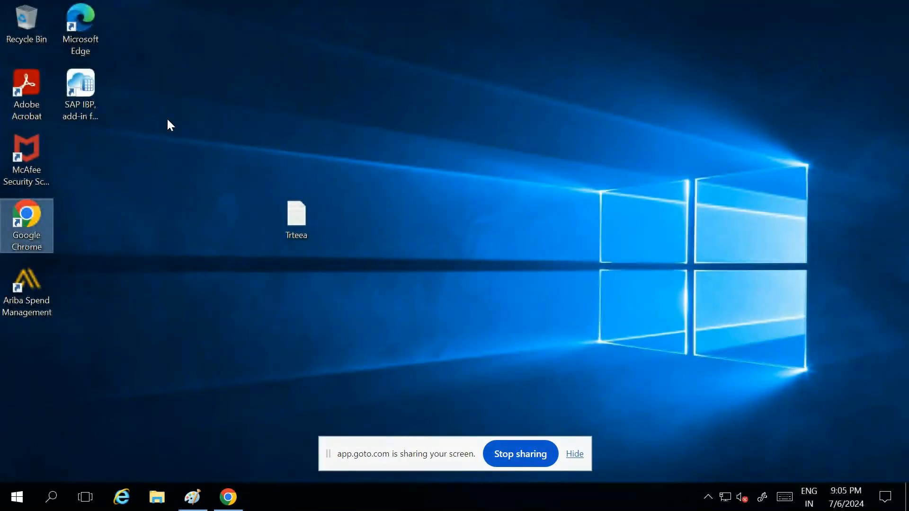
Extract the payload ZIP in Downloads to the payload_872713132-download folder and open it.
{"action": "left_click", "coordinate": [156, 497]}
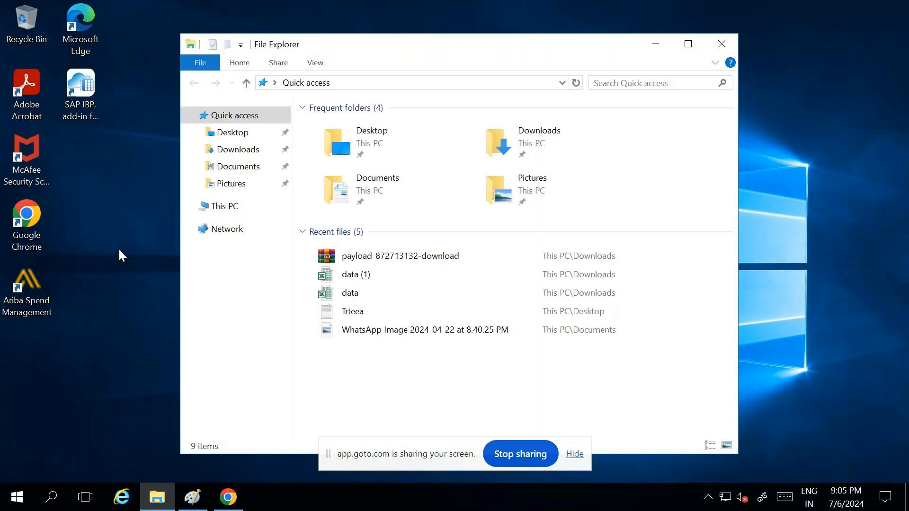
{"action": "left_click", "coordinate": [249, 152]}
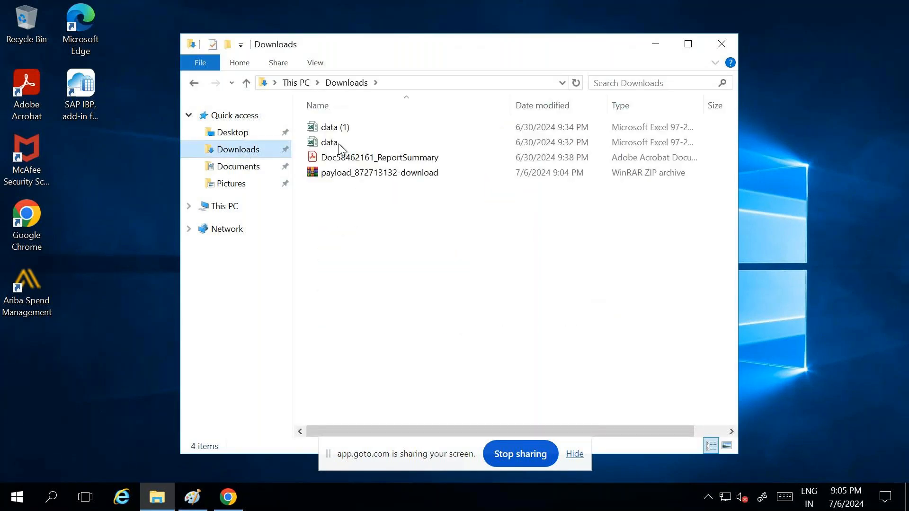
{"action": "right_click", "coordinate": [387, 173]}
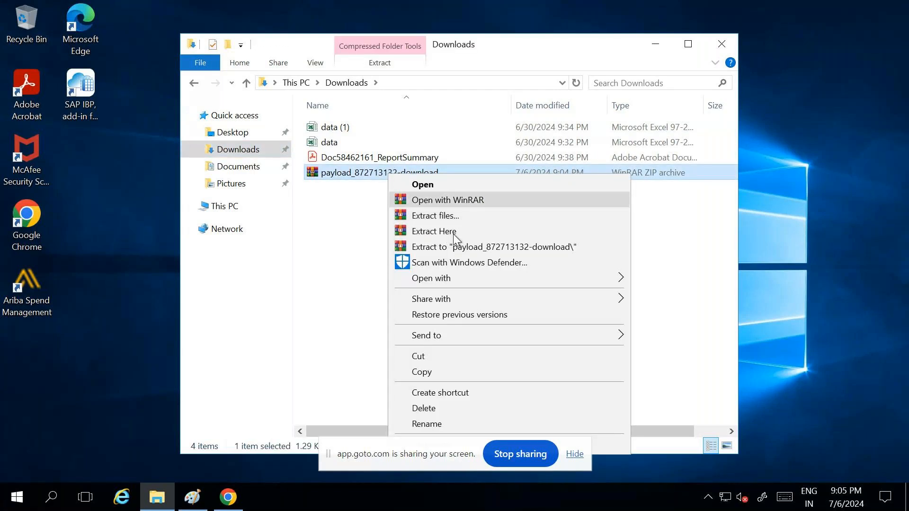
{"action": "left_click", "coordinate": [432, 215]}
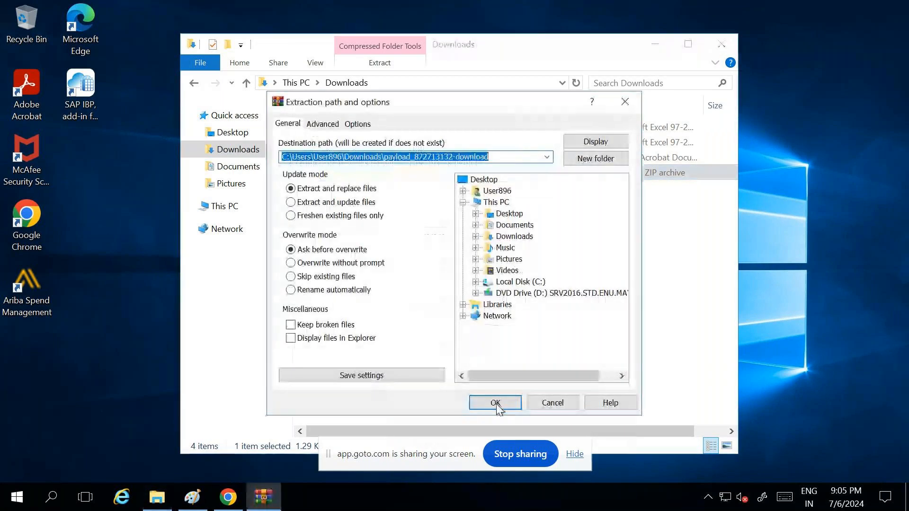
{"action": "left_click", "coordinate": [493, 402]}
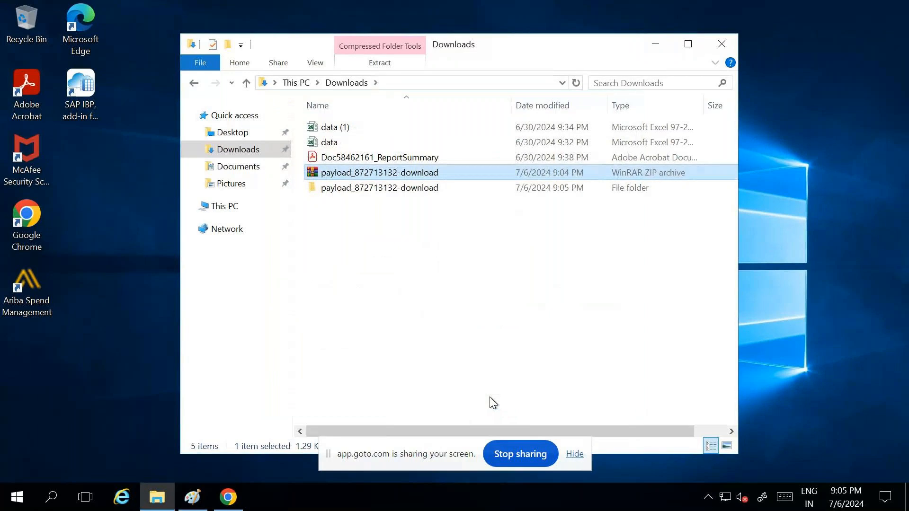
{"action": "left_click", "coordinate": [372, 190]}
{"action": "double_click", "coordinate": [377, 190]}
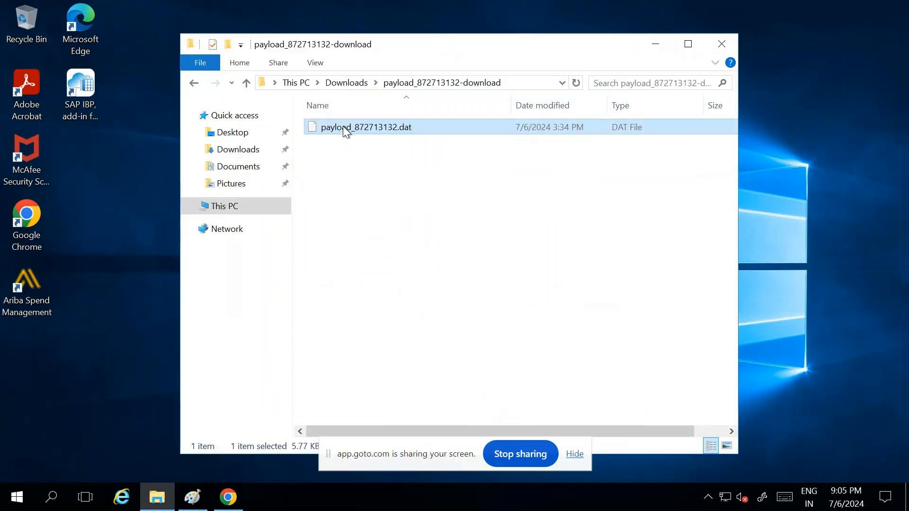
Open the payload .dat file in Notepad to view its XML, then switch back to the browser.
{"action": "right_click", "coordinate": [343, 126]}
{"action": "mouse_move", "coordinate": [438, 176]}
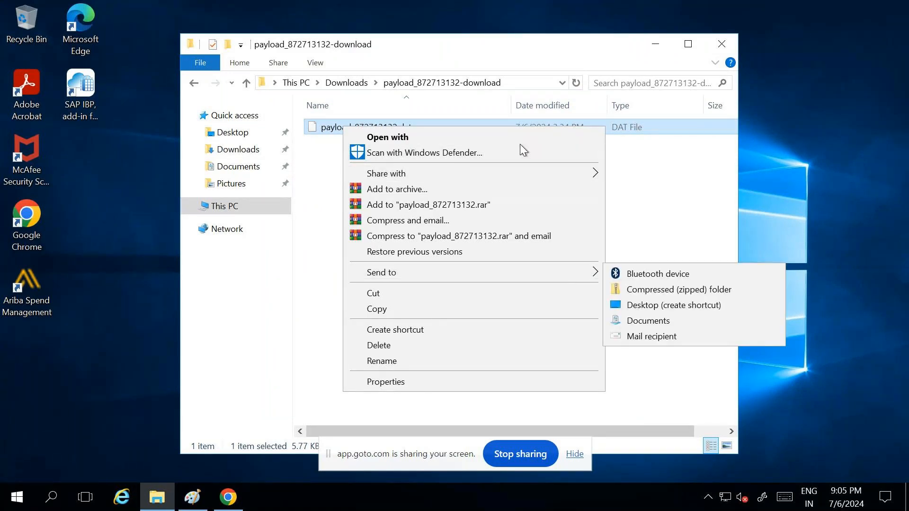
{"action": "left_click", "coordinate": [486, 138]}
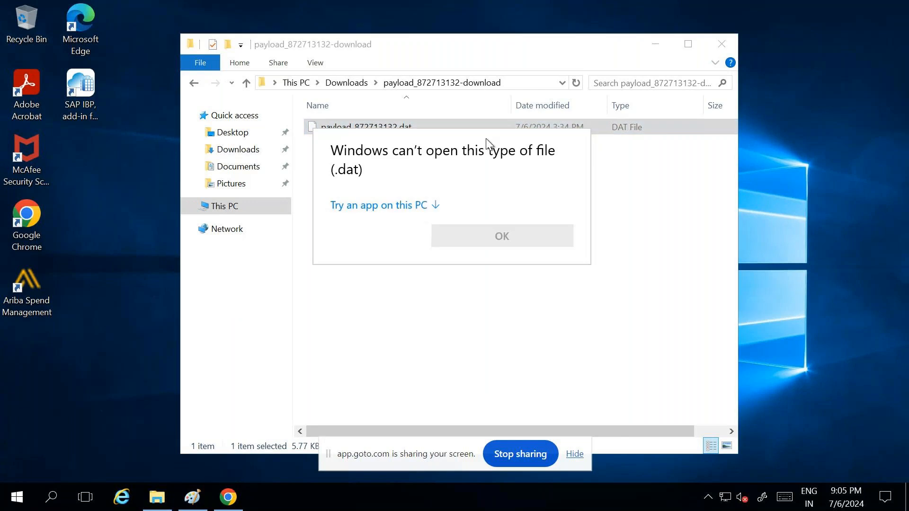
{"action": "left_click", "coordinate": [410, 205]}
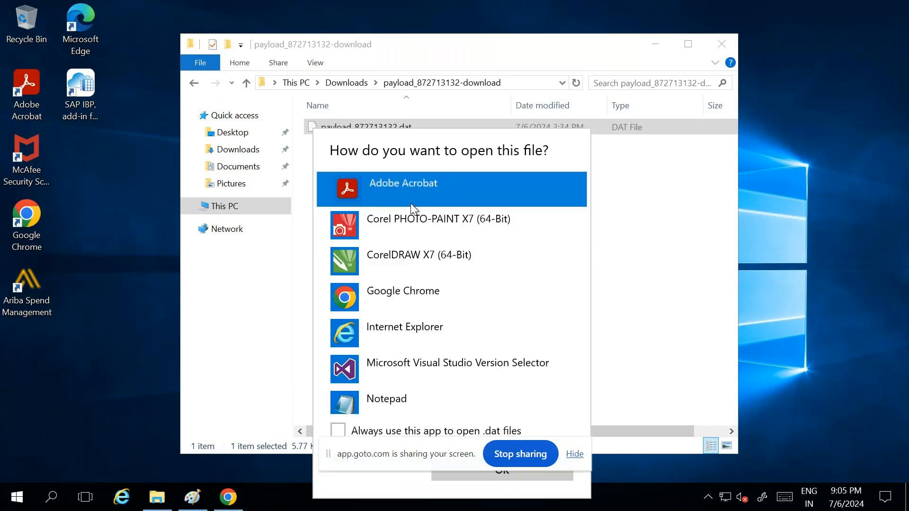
{"action": "left_click", "coordinate": [402, 398]}
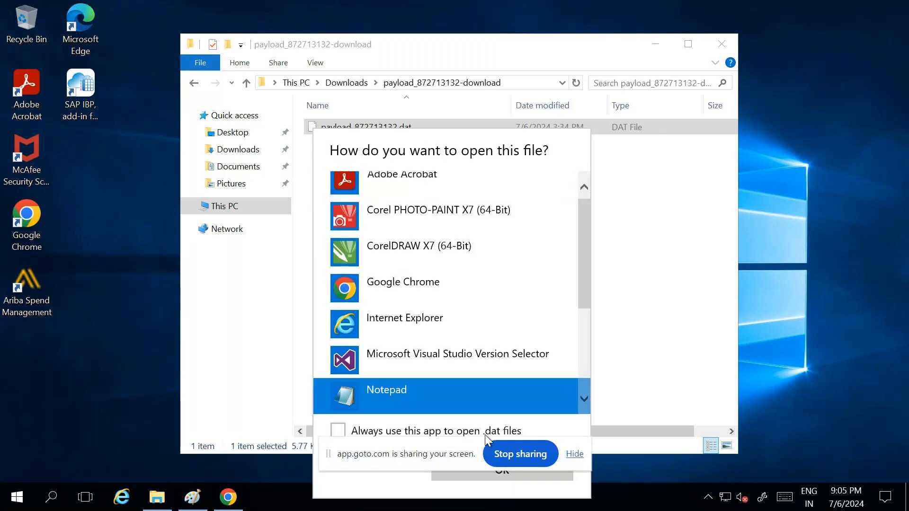
{"action": "left_click", "coordinate": [586, 406]}
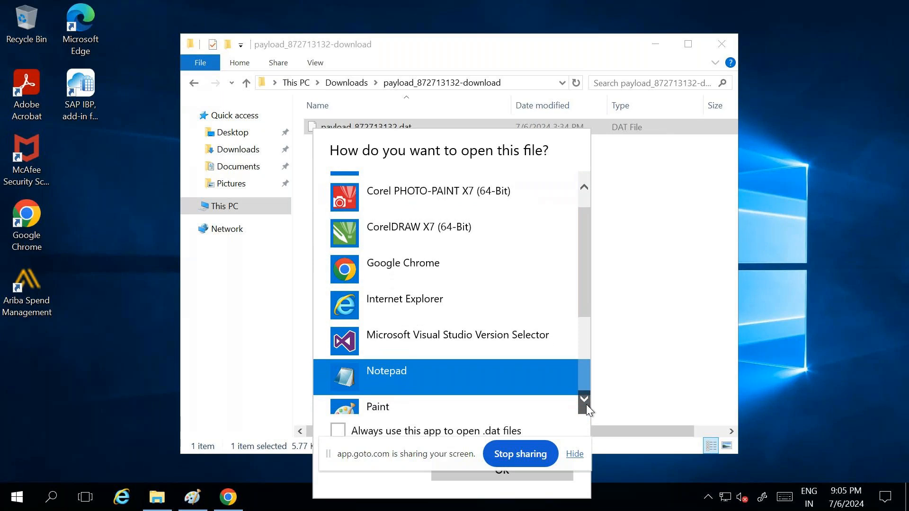
{"action": "left_click", "coordinate": [584, 452]}
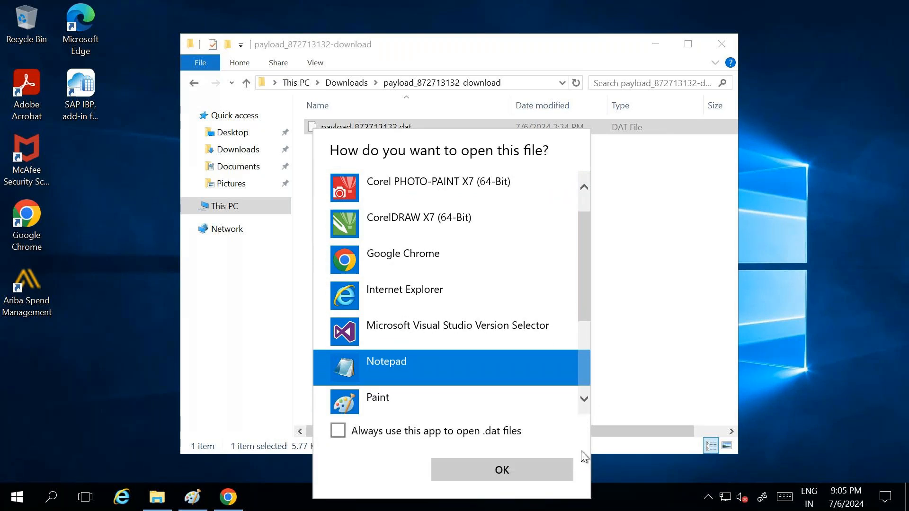
{"action": "left_click", "coordinate": [535, 469]}
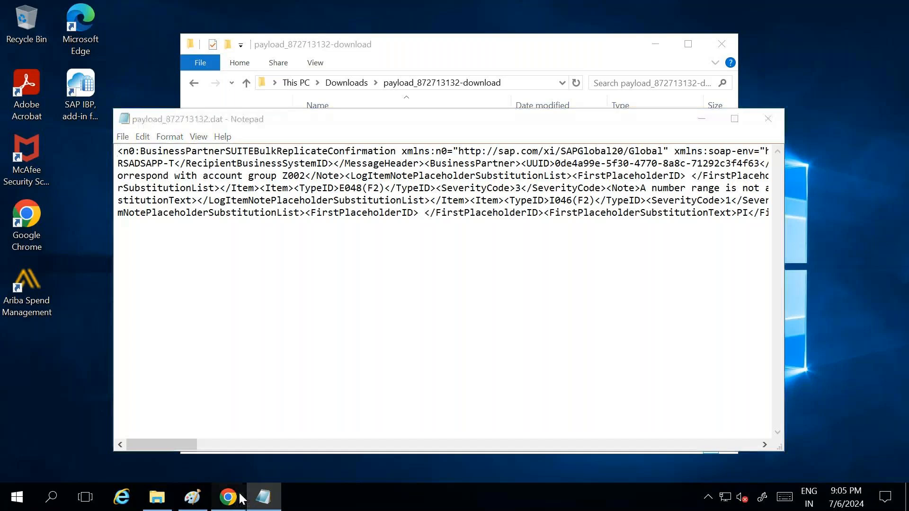
{"action": "key", "text": "alt+Tab"}
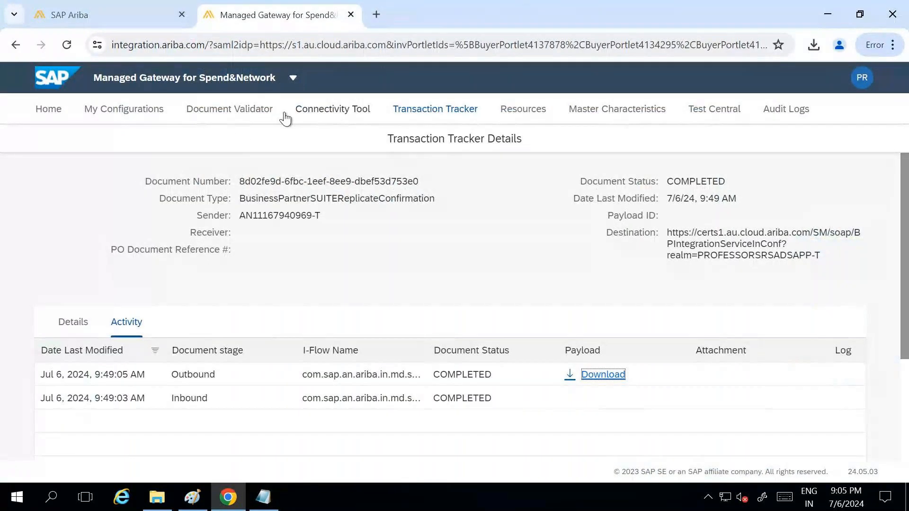
Browse My Configurations' project list, opening SourcingDemo1's actions menu, then return to the SAP Ariba tab.
{"action": "left_click", "coordinate": [125, 114]}
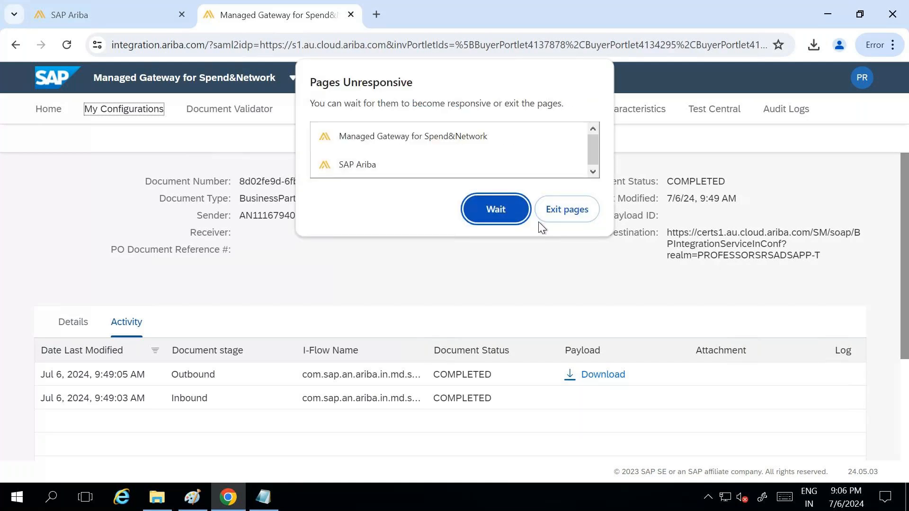
{"action": "left_click", "coordinate": [496, 209]}
{"action": "left_click", "coordinate": [473, 206]}
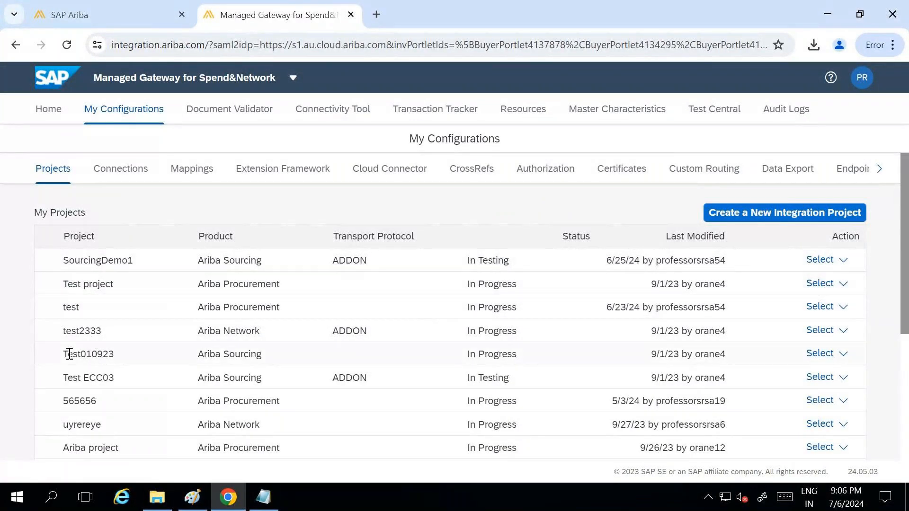
{"action": "left_click", "coordinate": [818, 263]}
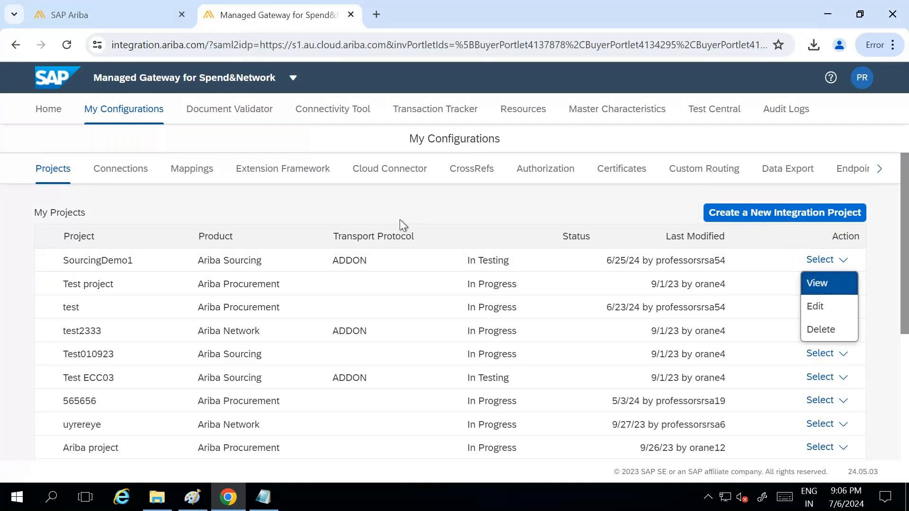
{"action": "left_click", "coordinate": [87, 7]}
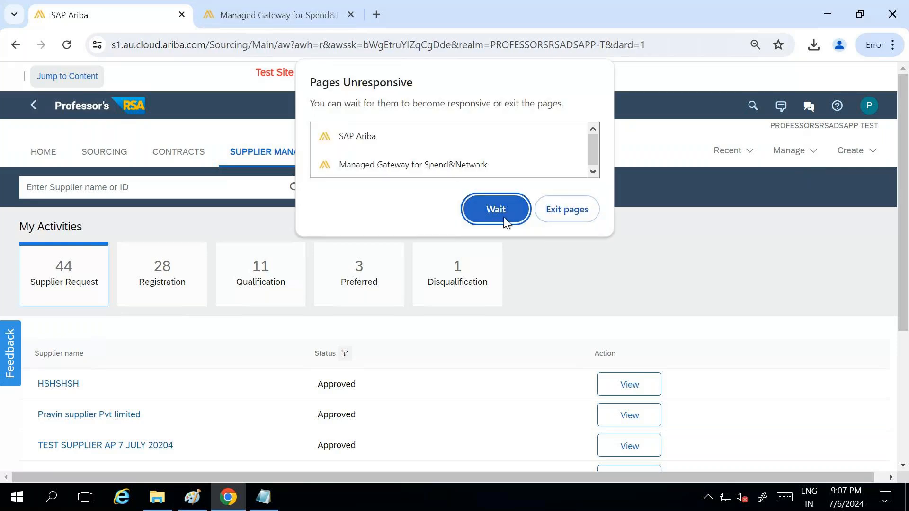
View the Connection step of the Managed Gateway wizard, then minimize the remote Ariba session.
{"action": "left_click", "coordinate": [504, 214]}
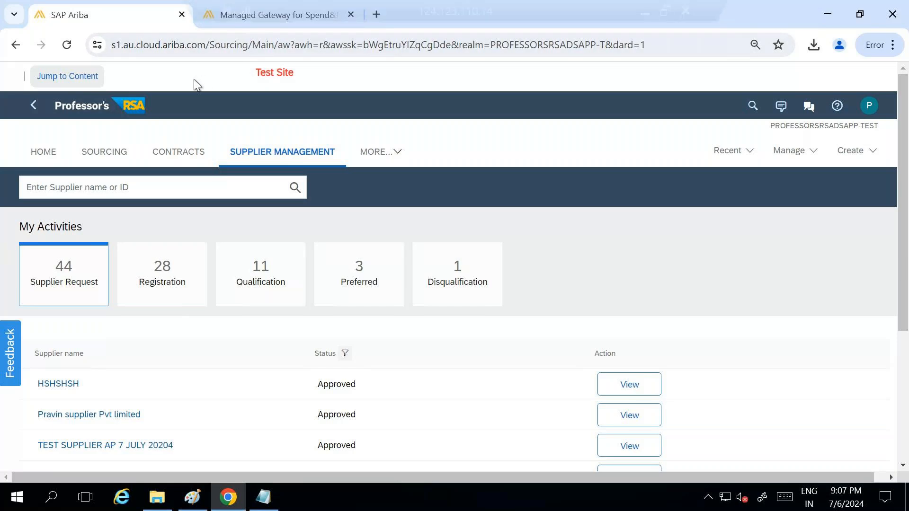
{"action": "left_click", "coordinate": [275, 23]}
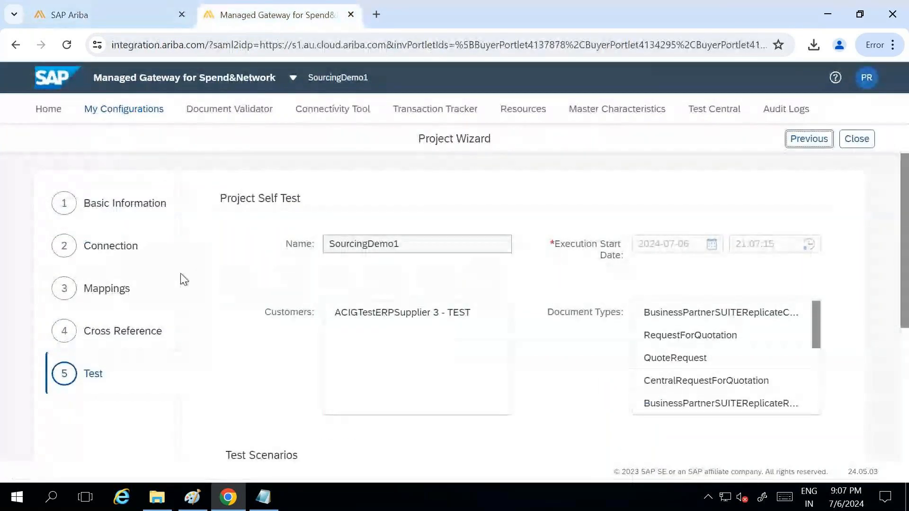
{"action": "left_click", "coordinate": [110, 246]}
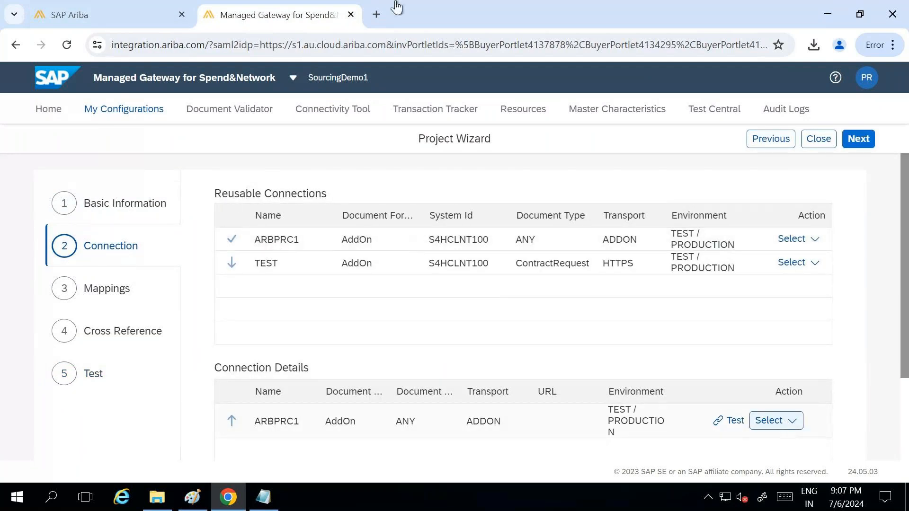
{"action": "left_click", "coordinate": [113, 7]}
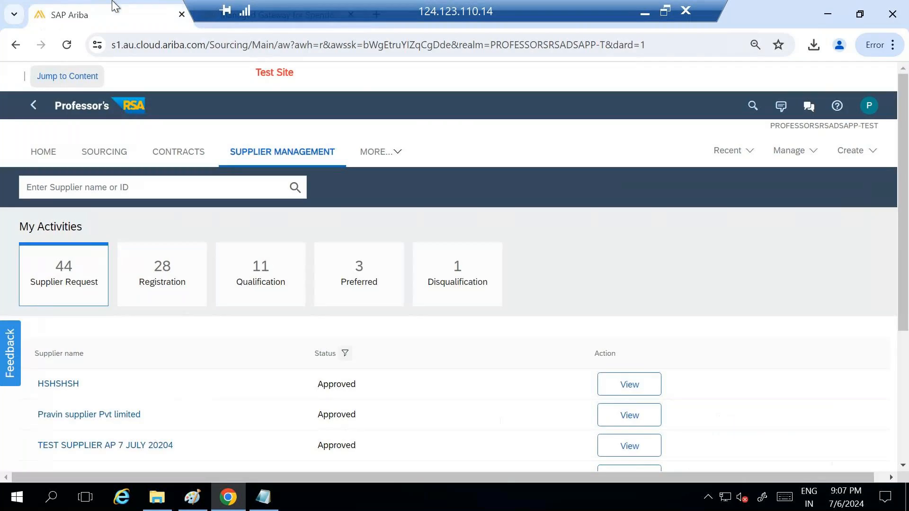
{"action": "left_click", "coordinate": [643, 11]}
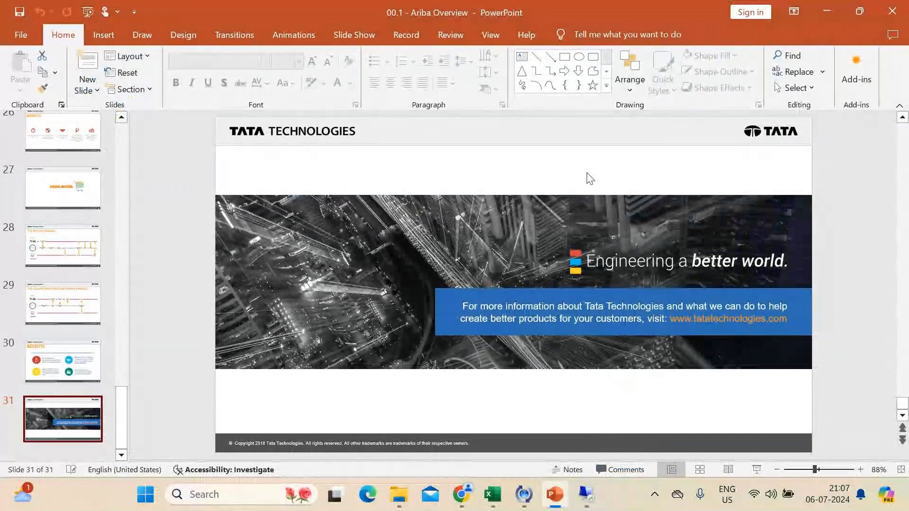
Close the presentation and navigate File Explorer into the 20.4.2 - Ariba Sourcing_Data Collection templates folder.
{"action": "left_click", "coordinate": [892, 11]}
{"action": "left_click", "coordinate": [436, 502]}
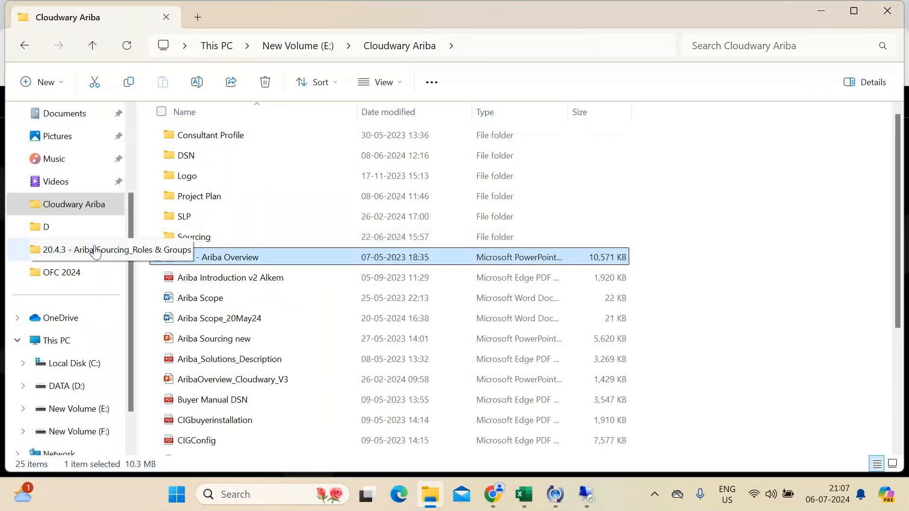
{"action": "left_click", "coordinate": [95, 252]}
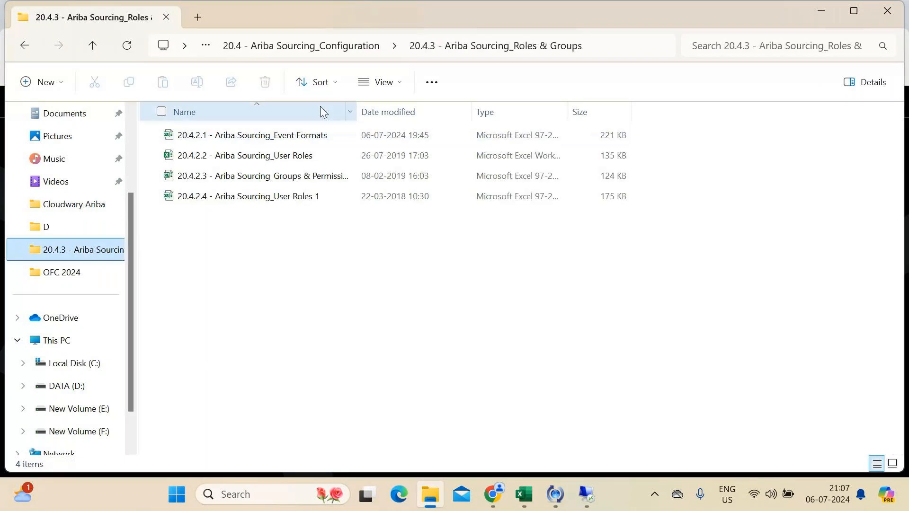
{"action": "left_click", "coordinate": [301, 55]}
{"action": "left_click", "coordinate": [377, 311]}
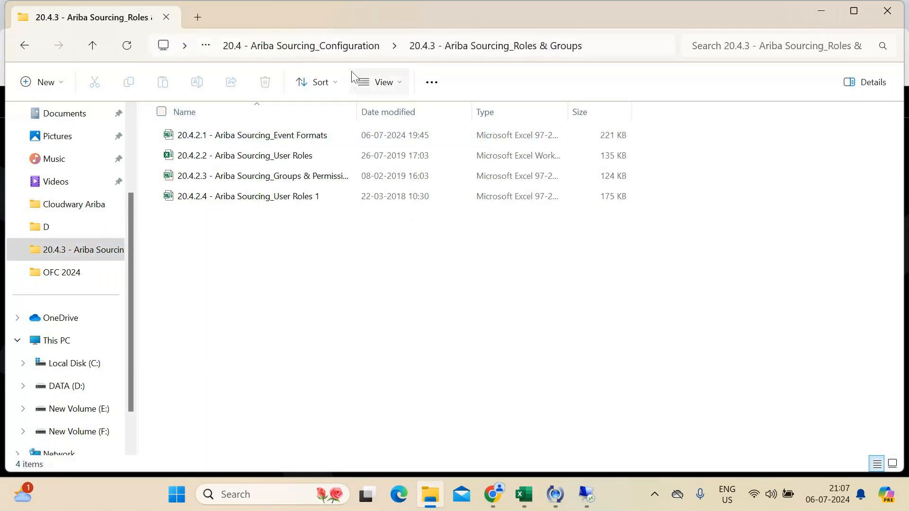
{"action": "left_click", "coordinate": [343, 46]}
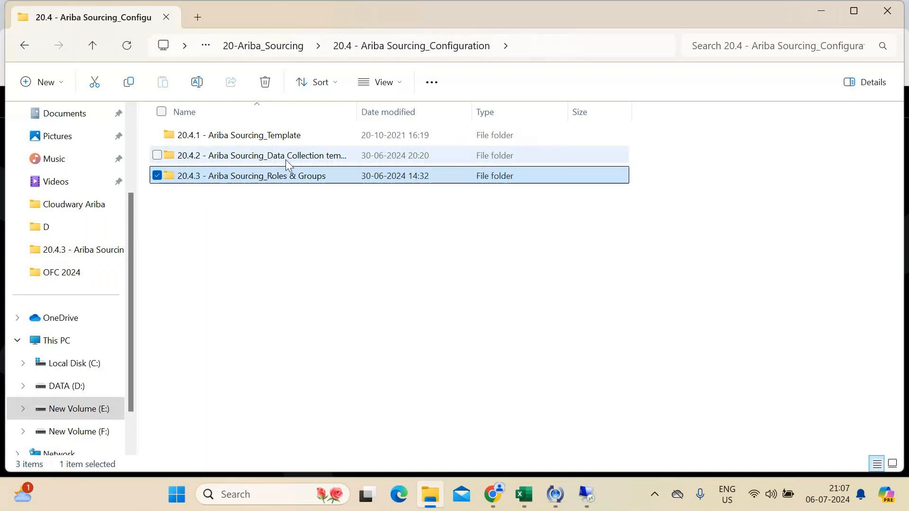
{"action": "double_click", "coordinate": [285, 160]}
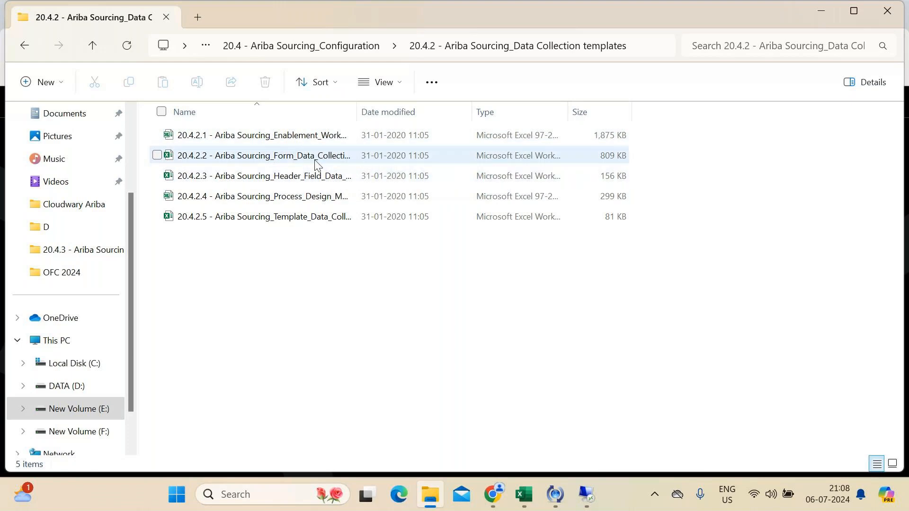
{"action": "left_click", "coordinate": [310, 141]}
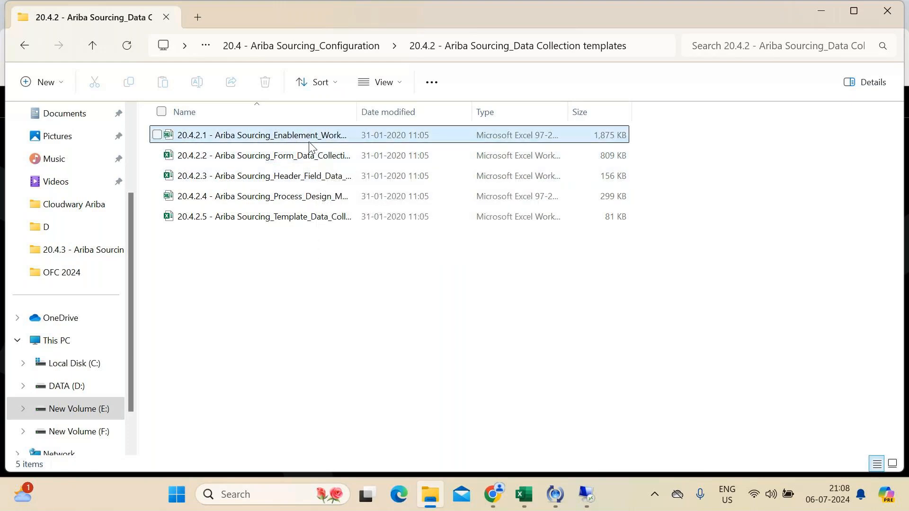
Open the 20.4.2.1 Ariba Sourcing_Enablement_Workbook maximized in Excel and view its External Organizations sheet.
{"action": "double_click", "coordinate": [310, 146]}
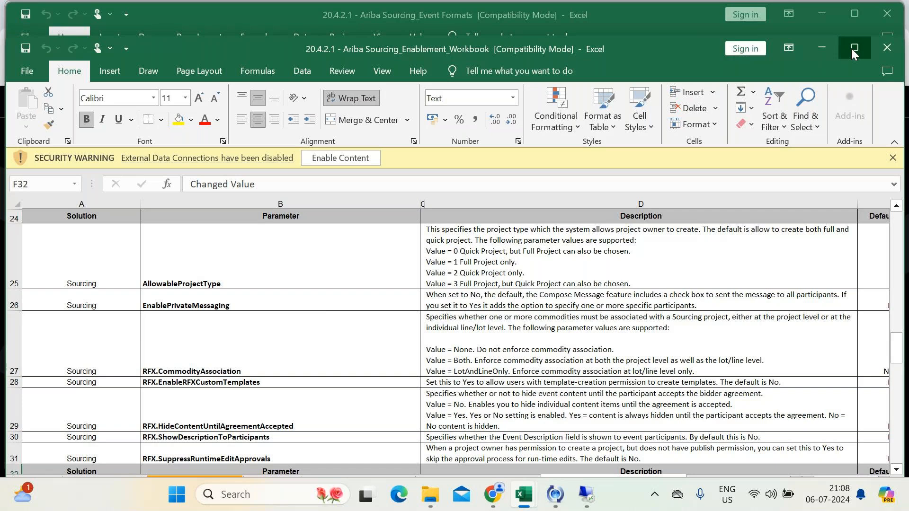
{"action": "left_click", "coordinate": [851, 48]}
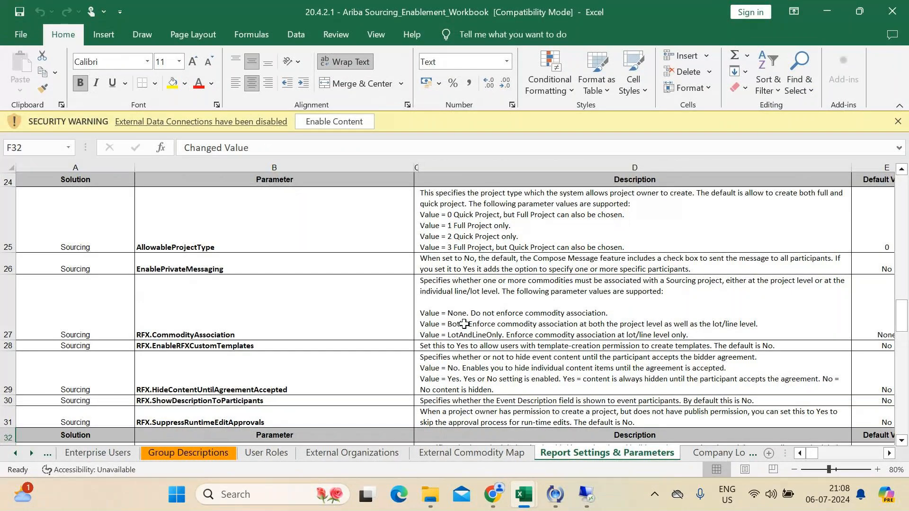
{"action": "scroll", "coordinate": [824, 199], "scroll_direction": "up", "scroll_amount": 8}
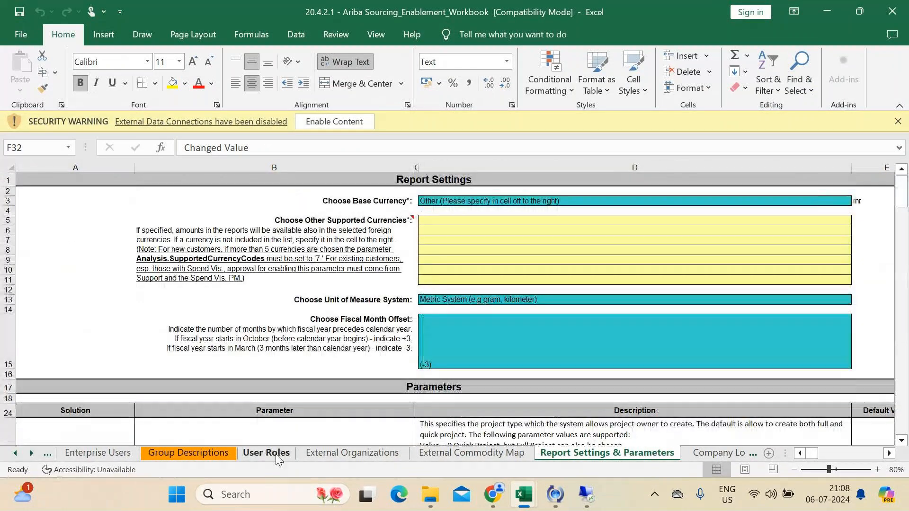
{"action": "left_click", "coordinate": [317, 448]}
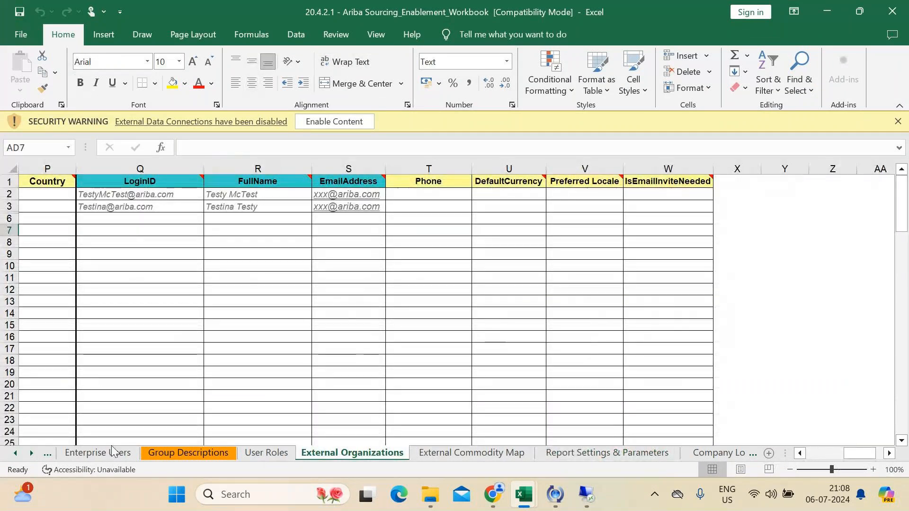
Scroll the sheet tabs left and show the Regions sheet listing EMEA, NAMER, CEMER, SA and APAC.
{"action": "left_click", "coordinate": [19, 453]}
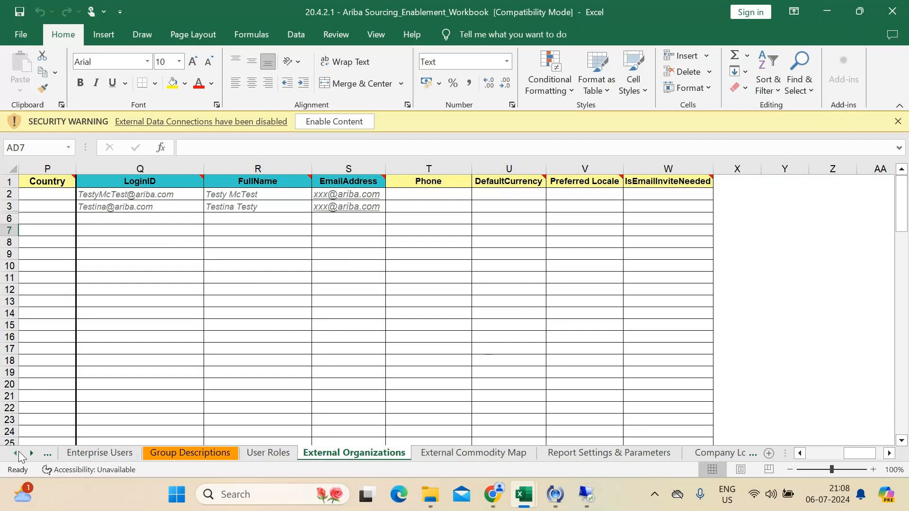
{"action": "left_click", "coordinate": [19, 453]}
{"action": "left_click", "coordinate": [19, 453]}
{"action": "left_click", "coordinate": [19, 454]}
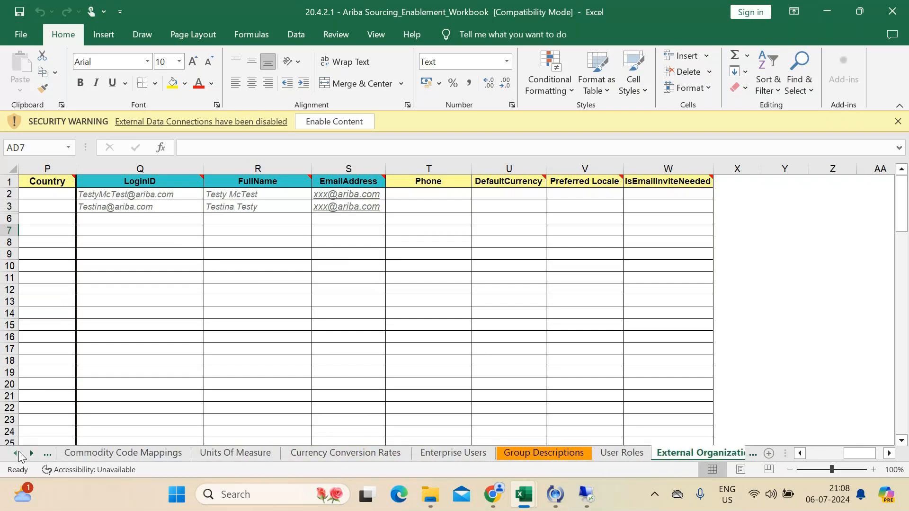
{"action": "left_click", "coordinate": [17, 454]}
{"action": "left_click", "coordinate": [17, 453]}
{"action": "left_click", "coordinate": [17, 453]}
{"action": "left_click", "coordinate": [15, 454]}
{"action": "left_click", "coordinate": [15, 453]}
{"action": "left_click", "coordinate": [15, 453]}
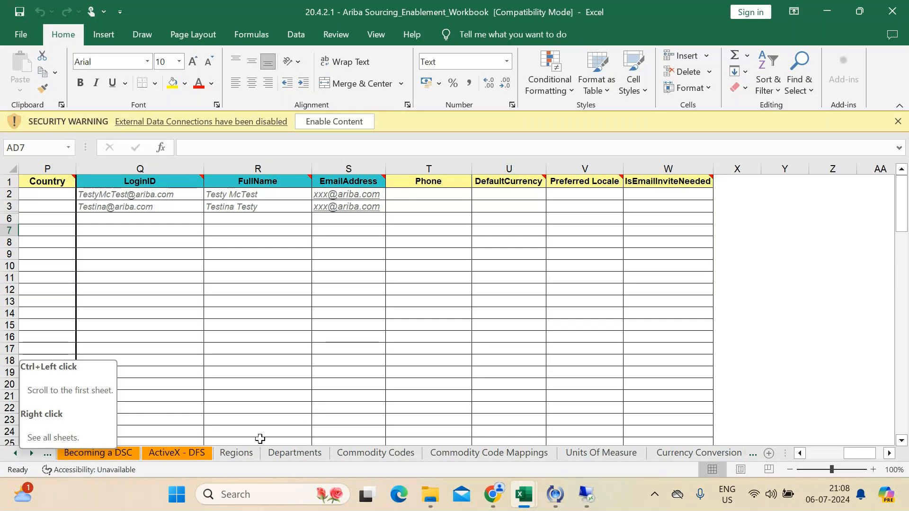
{"action": "left_click", "coordinate": [235, 454]}
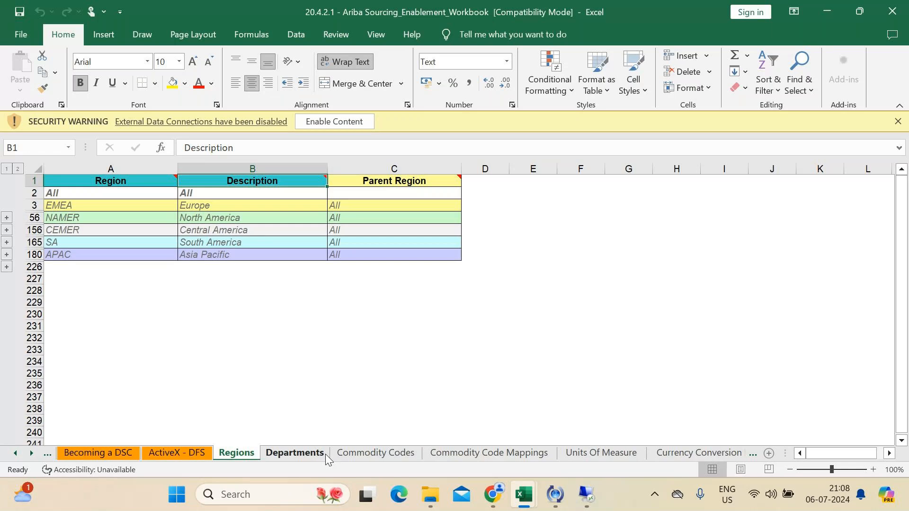
Review the Departments, Regions, Commodity Codes and Commodity Code Mappings sheets of the enablement workbook.
{"action": "left_click", "coordinate": [303, 453]}
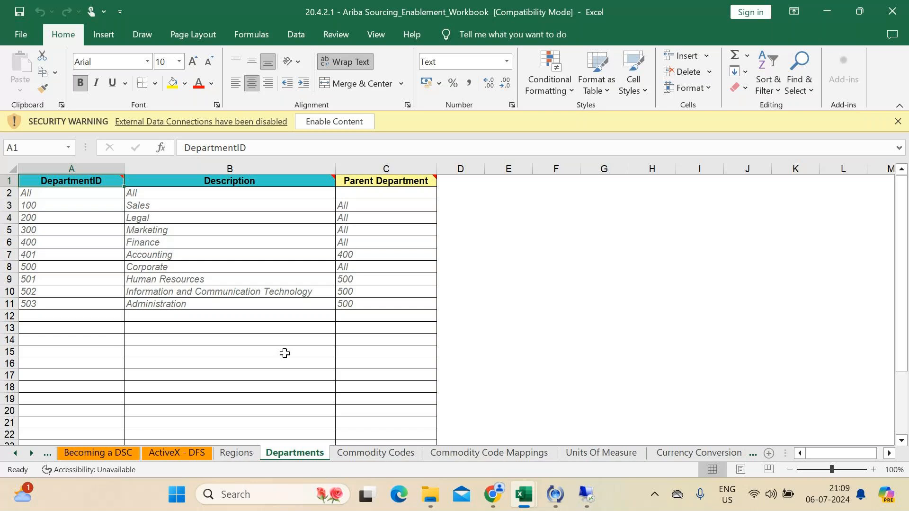
{"action": "left_click", "coordinate": [13, 454]}
{"action": "left_click", "coordinate": [13, 454]}
{"action": "left_click", "coordinate": [12, 454]}
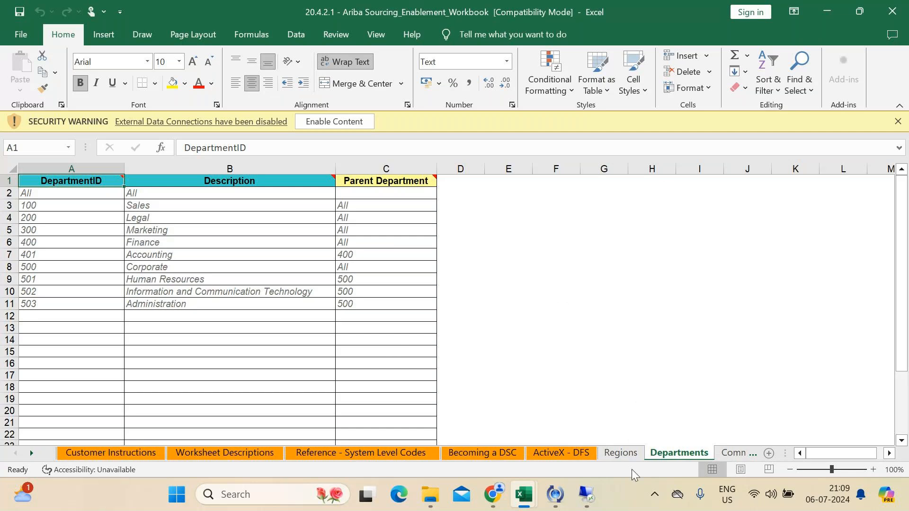
{"action": "left_click", "coordinate": [618, 453]}
{"action": "left_click", "coordinate": [661, 453]}
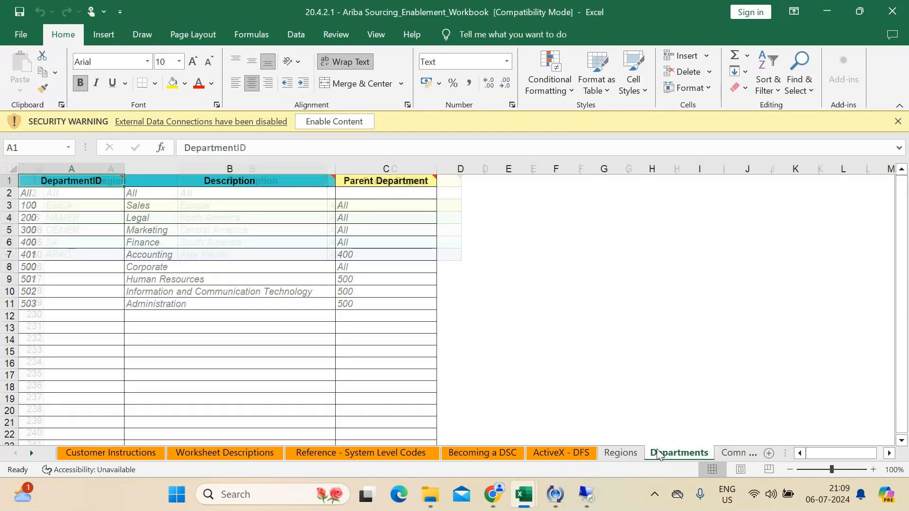
{"action": "left_click", "coordinate": [725, 454]}
{"action": "left_click", "coordinate": [725, 453]}
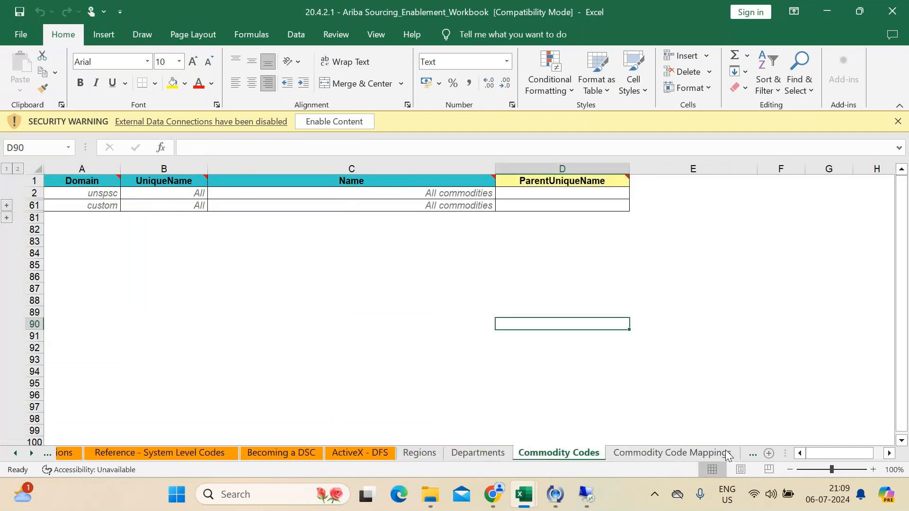
Review Units Of Measure, Currency Conversion Rates, Enterprise Users, Group Descriptions and User Roles, then close the workbook.
{"action": "left_click", "coordinate": [729, 454]}
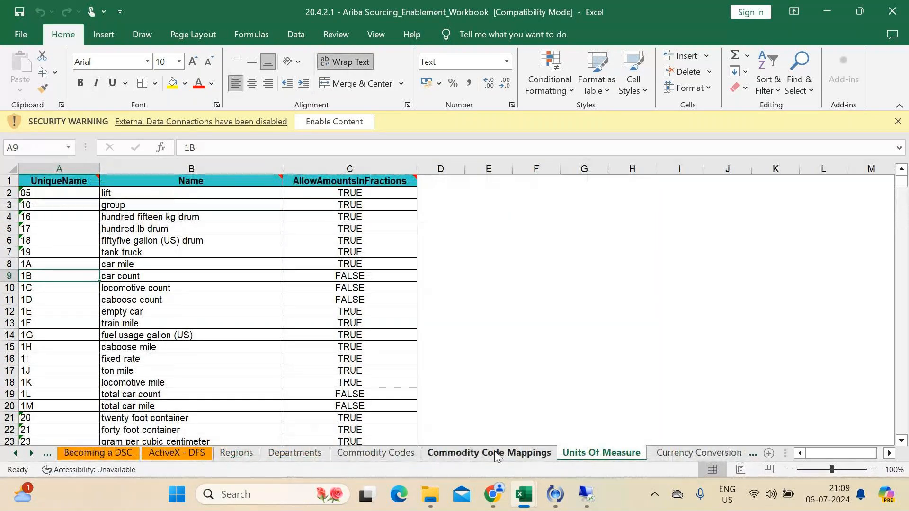
{"action": "left_click", "coordinate": [673, 452]}
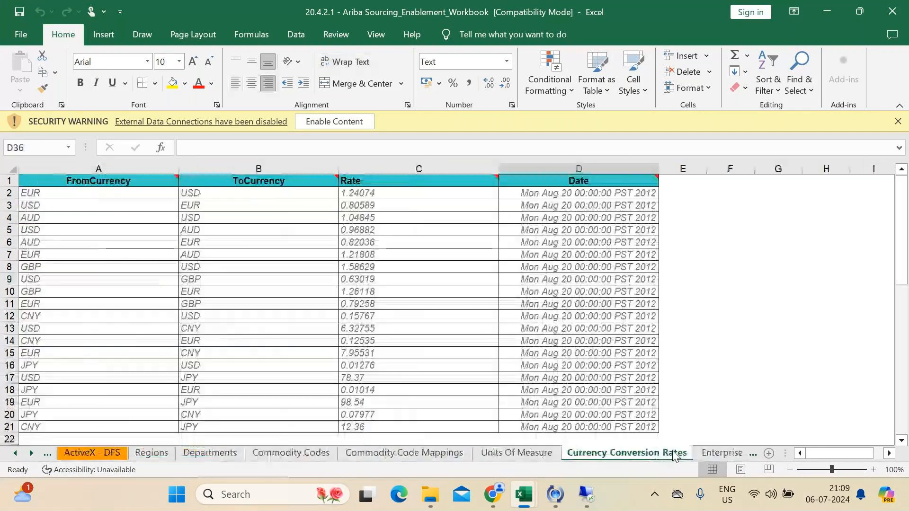
{"action": "left_click", "coordinate": [706, 453]}
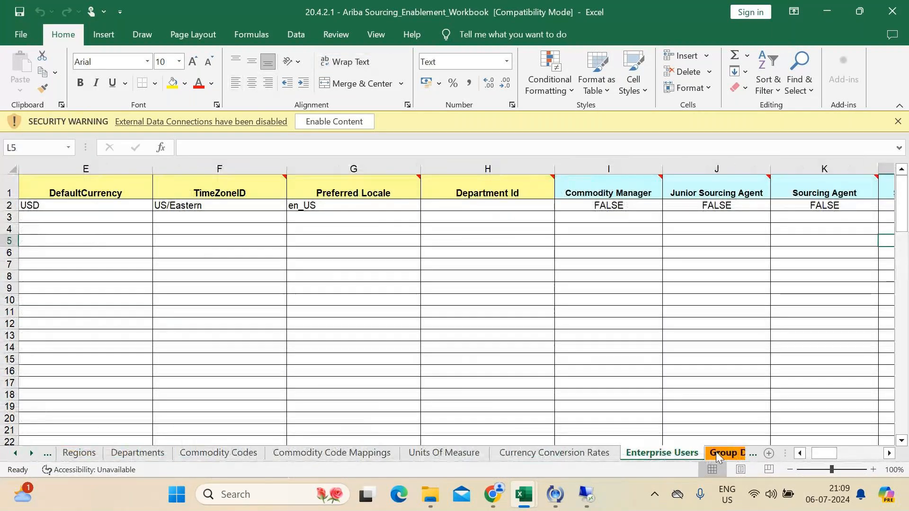
{"action": "left_click", "coordinate": [716, 453]}
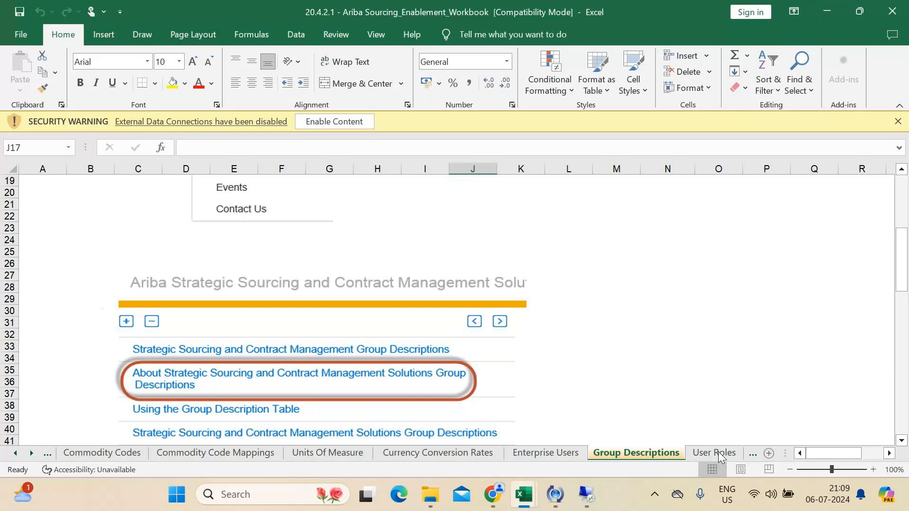
{"action": "left_click", "coordinate": [715, 453]}
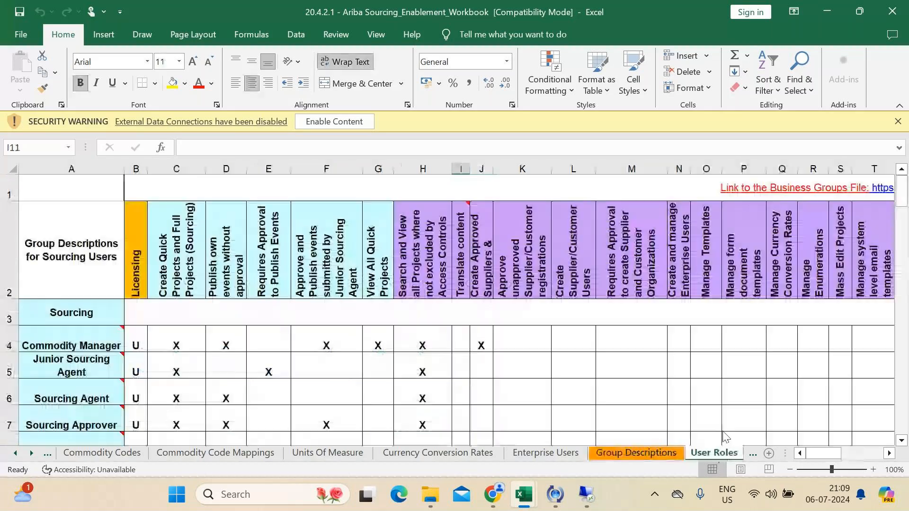
{"action": "left_click", "coordinate": [902, 12]}
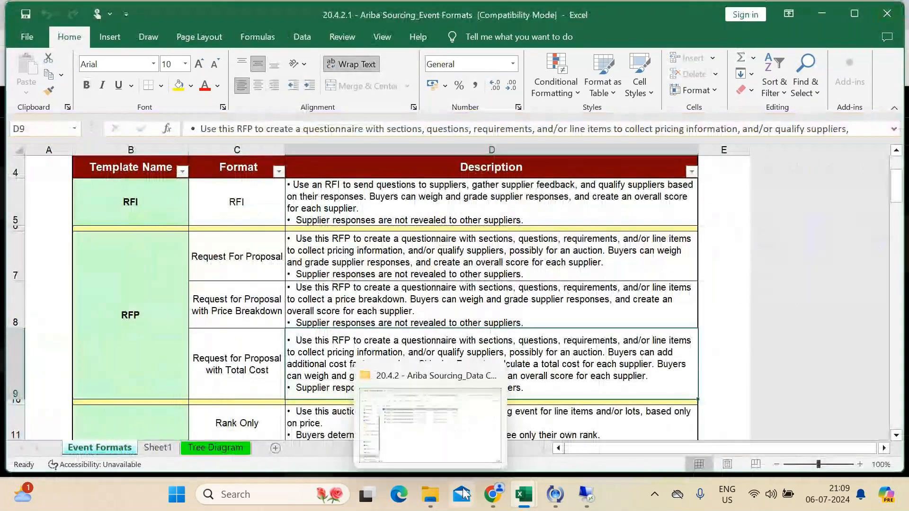
From File Explorer, open the 20.4.2.2 Form_Data_Collection_Template and move from Line Item Fields to Form Custom Fields.
{"action": "left_click", "coordinate": [430, 494]}
{"action": "left_click", "coordinate": [312, 159]}
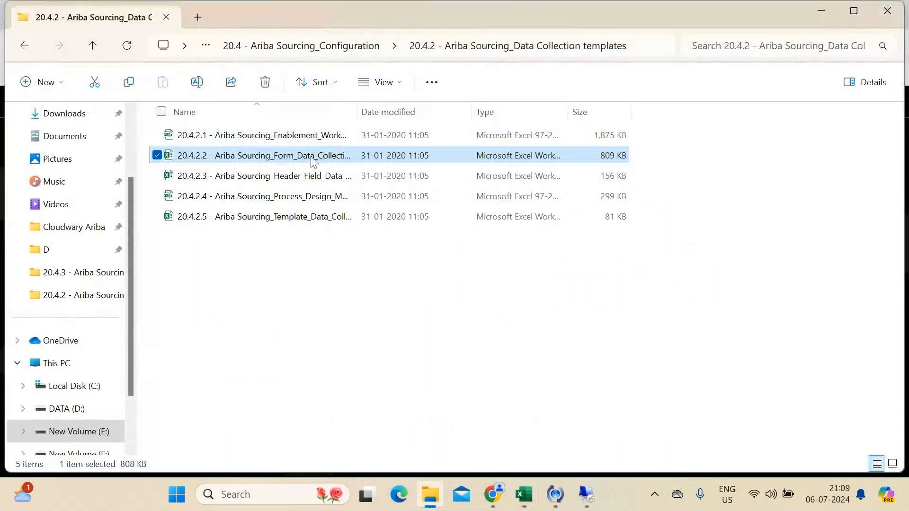
{"action": "double_click", "coordinate": [312, 158]}
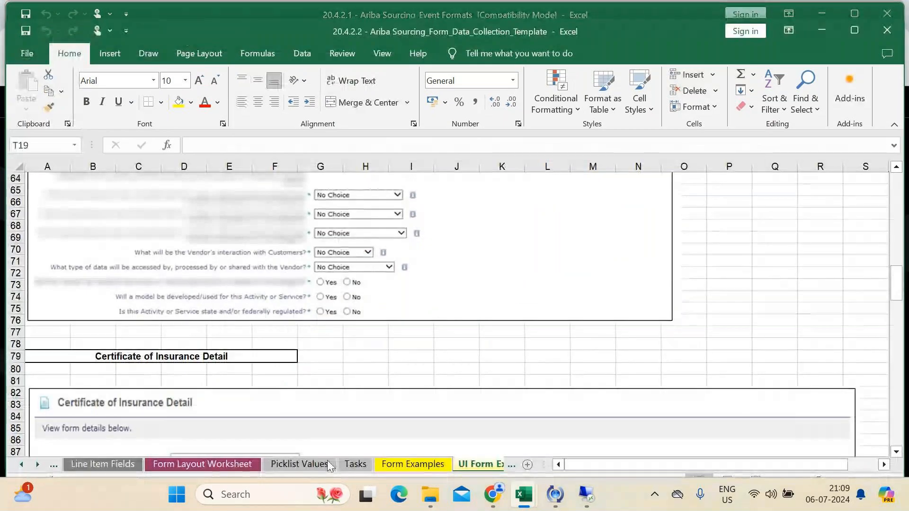
{"action": "left_click", "coordinate": [121, 466]}
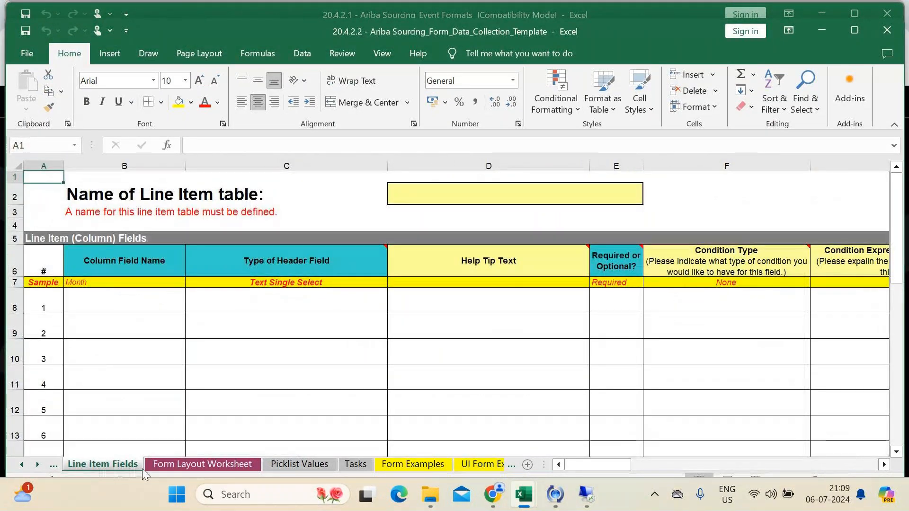
{"action": "left_click", "coordinate": [22, 464]}
{"action": "left_click", "coordinate": [22, 465]}
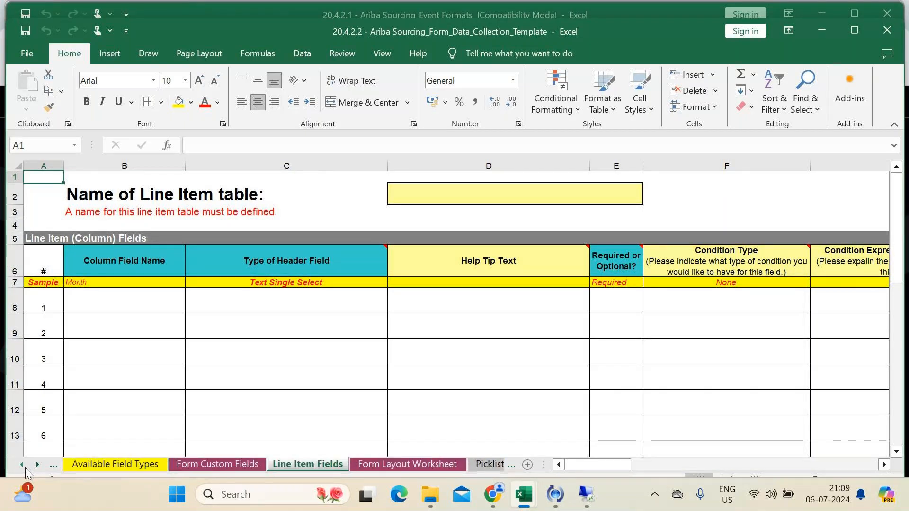
{"action": "left_click", "coordinate": [194, 464]}
Enter Plant as the header field name in B10 and set C10 sync from project to Yes.
{"action": "left_click", "coordinate": [115, 343]}
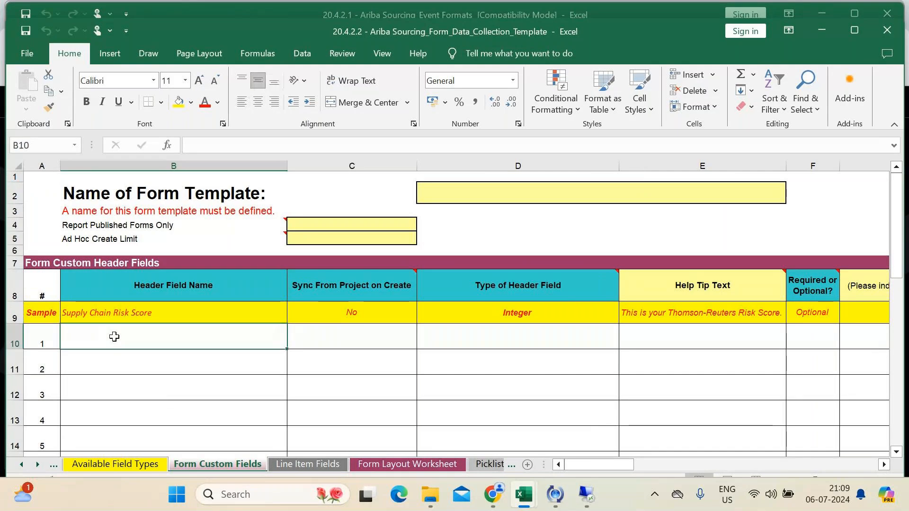
{"action": "type", "text": "Plant"}
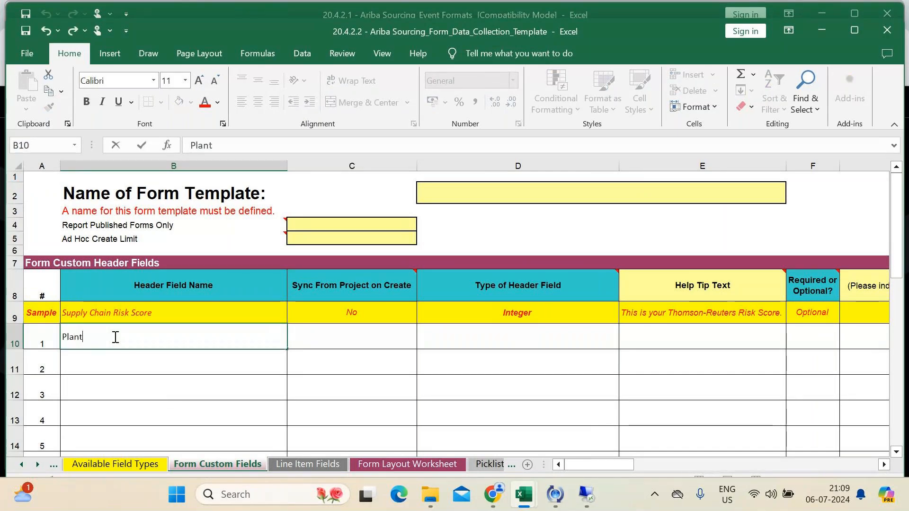
{"action": "left_click", "coordinate": [350, 332]}
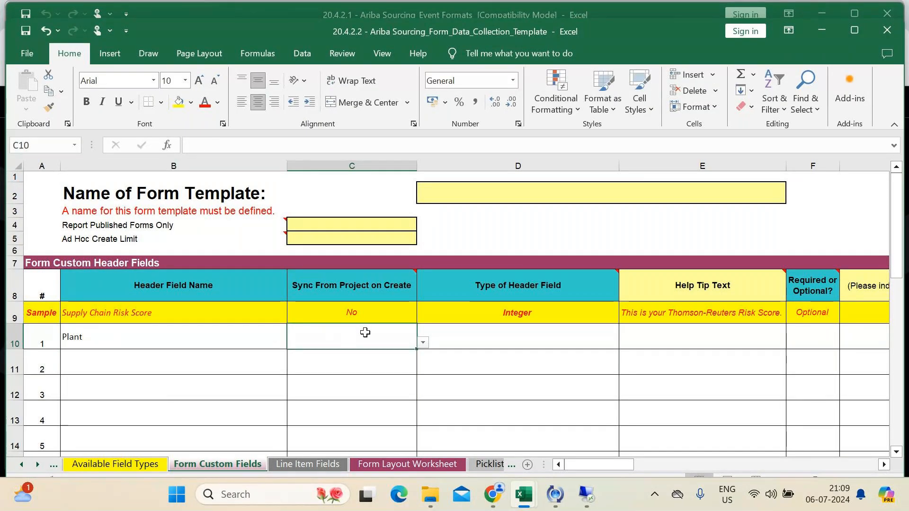
{"action": "left_click", "coordinate": [423, 343]}
{"action": "left_click", "coordinate": [347, 355]}
Browse the D10 header field type list and dismiss it without choosing a type.
{"action": "left_click", "coordinate": [519, 330]}
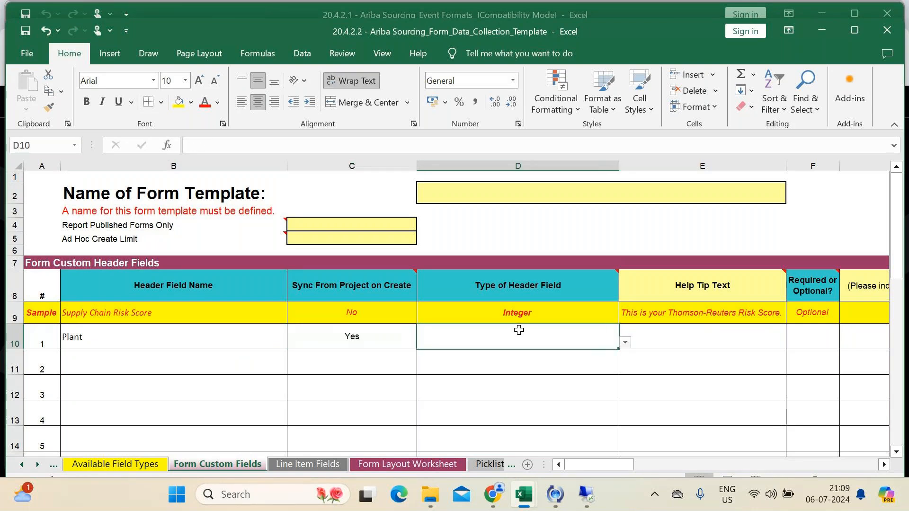
{"action": "left_click", "coordinate": [625, 342]}
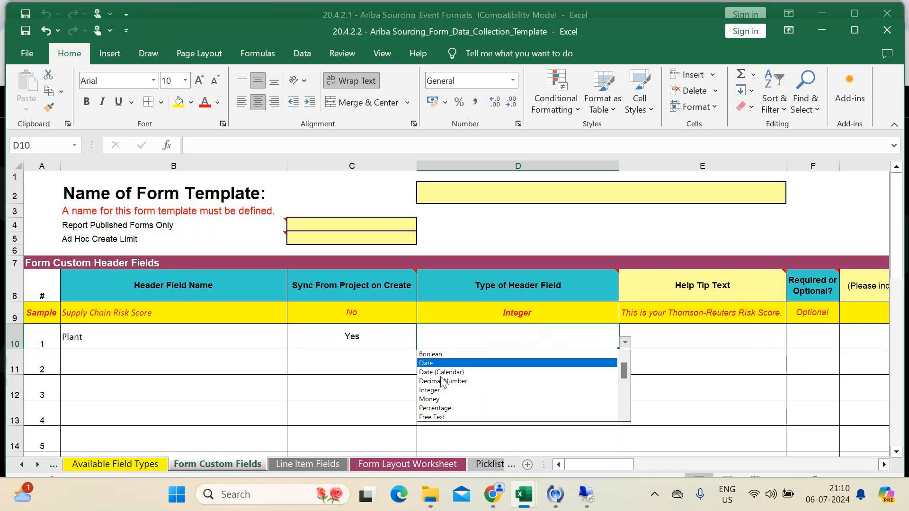
{"action": "left_click", "coordinate": [625, 417]}
{"action": "left_click", "coordinate": [625, 416]}
{"action": "left_click", "coordinate": [625, 417]}
{"action": "left_click", "coordinate": [625, 417]}
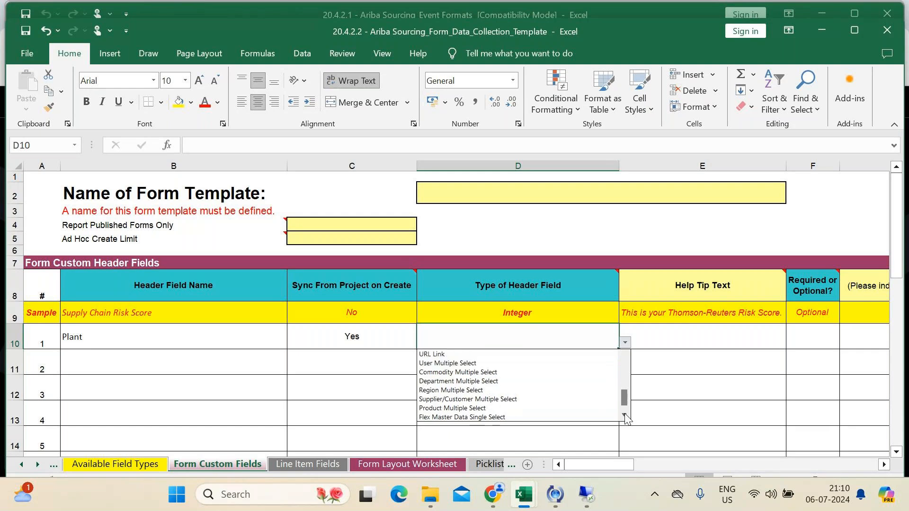
{"action": "left_click", "coordinate": [625, 416]}
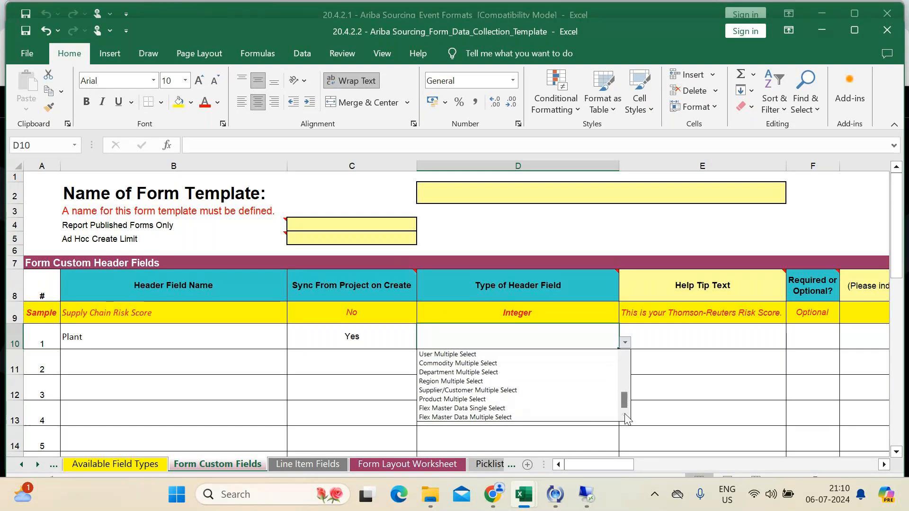
{"action": "left_click", "coordinate": [403, 360]}
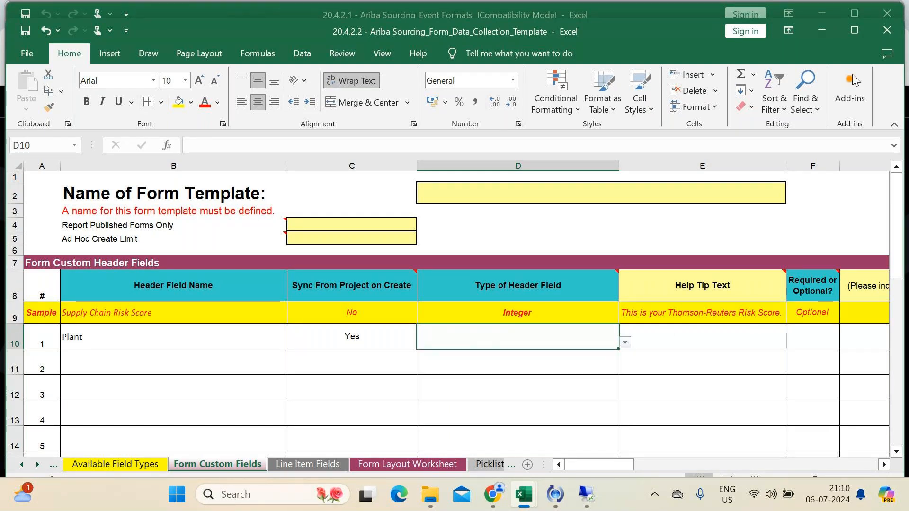
Close the form template without saving and bring up the GoTo Training meeting window.
{"action": "left_click", "coordinate": [887, 31]}
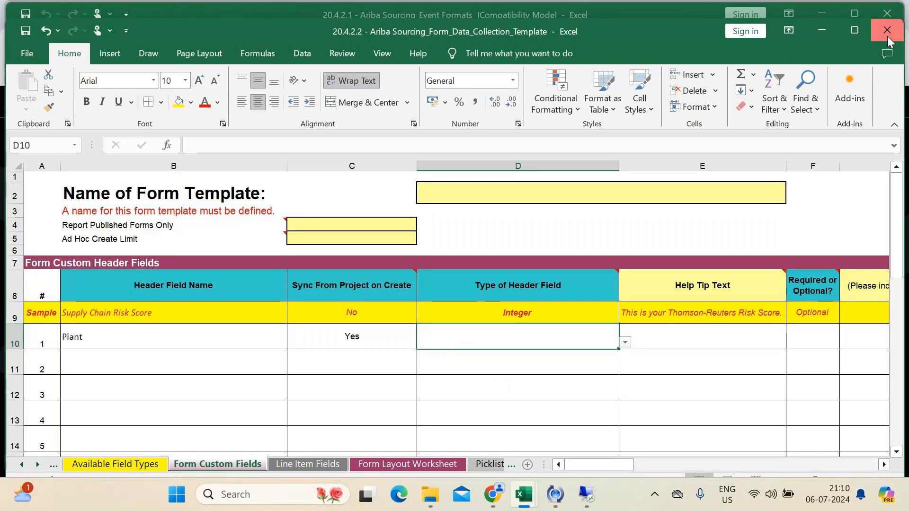
{"action": "left_click", "coordinate": [475, 264]}
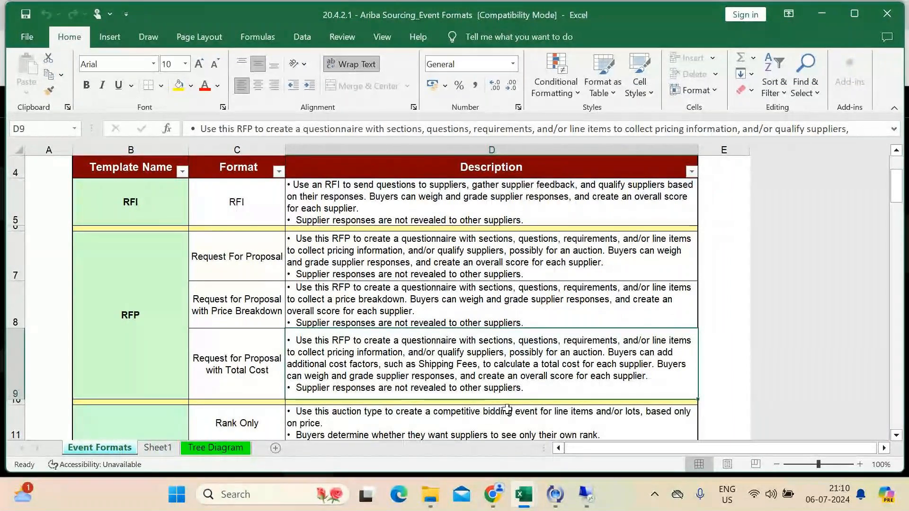
{"action": "mouse_move", "coordinate": [493, 495]}
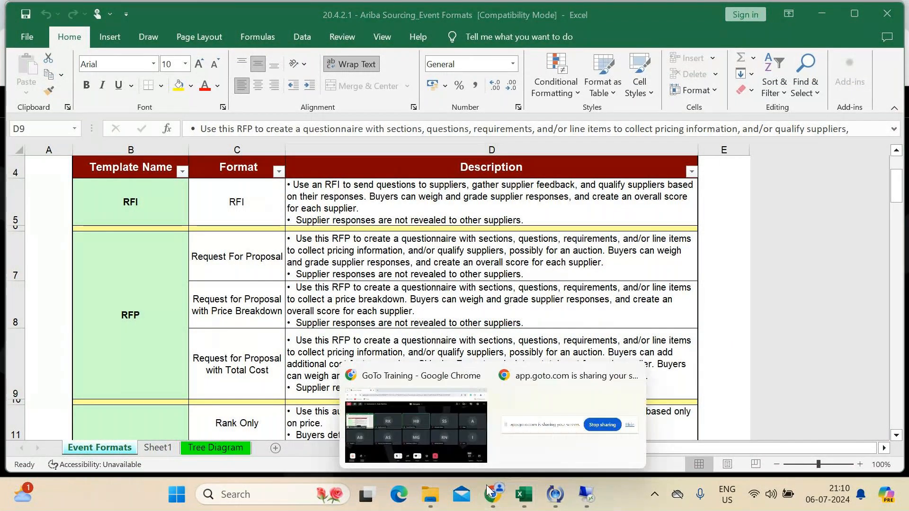
{"action": "left_click", "coordinate": [453, 426]}
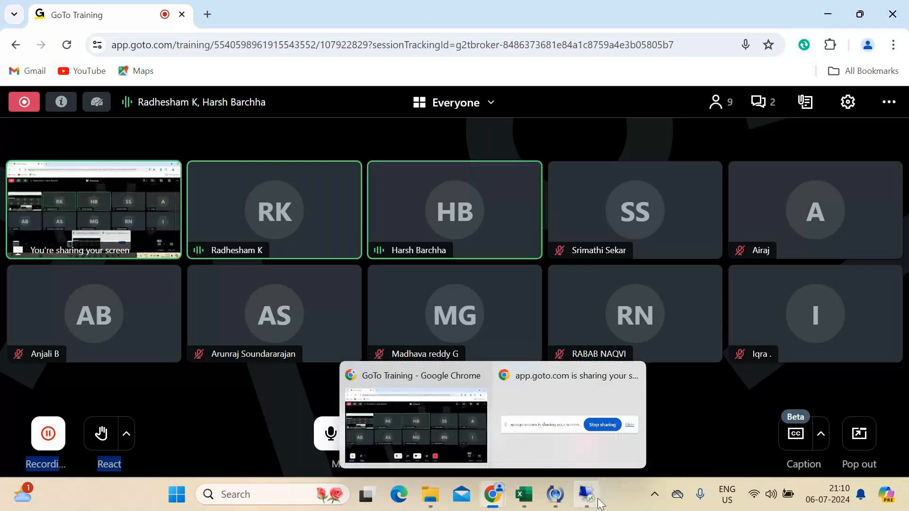
Return to SAP Ariba and go to Manage > Administration > Site Manager > Data Import/Export.
{"action": "left_click", "coordinate": [586, 495]}
{"action": "left_click", "coordinate": [789, 150]}
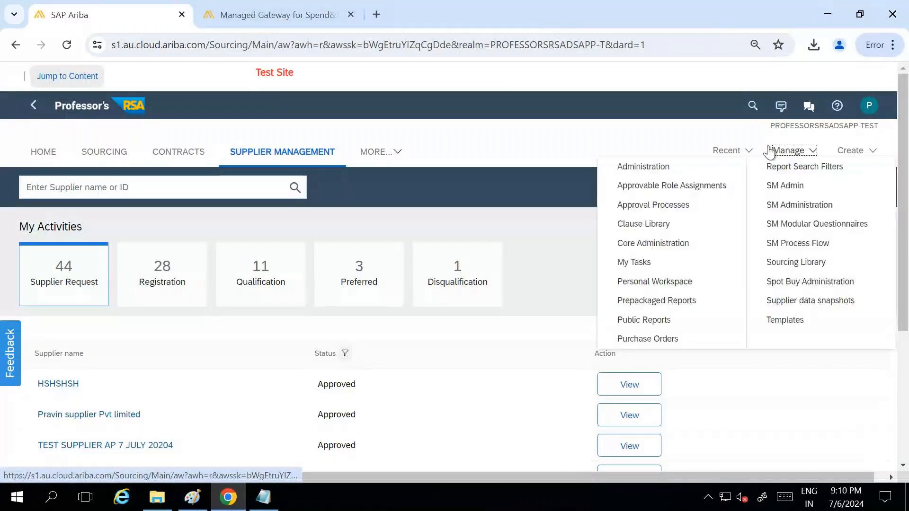
{"action": "left_click", "coordinate": [646, 168]}
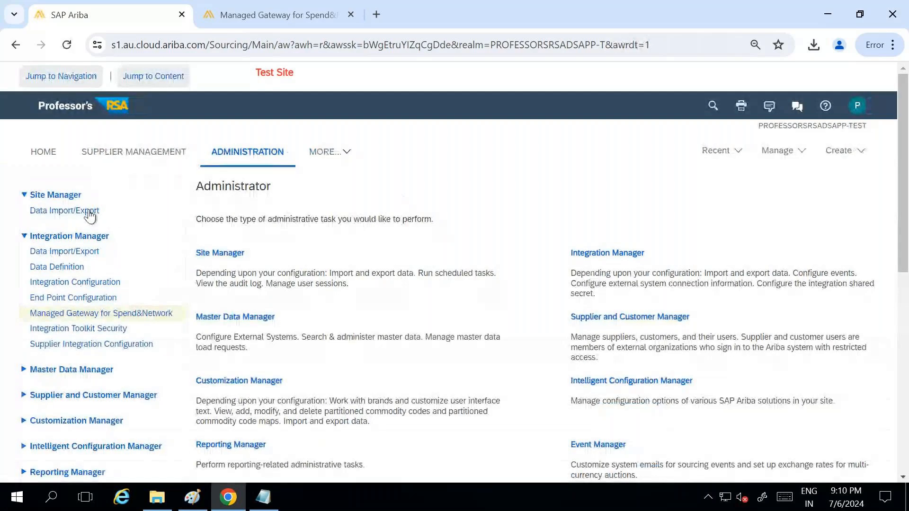
{"action": "left_click", "coordinate": [90, 212]}
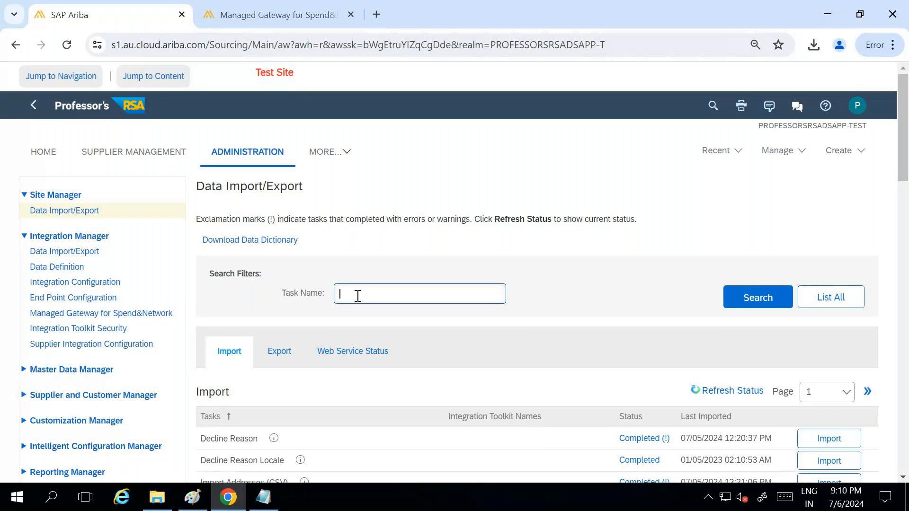
Search the tasks for Company and switch to the Export task list.
{"action": "type", "text": "Company"}
{"action": "key", "text": "Return"}
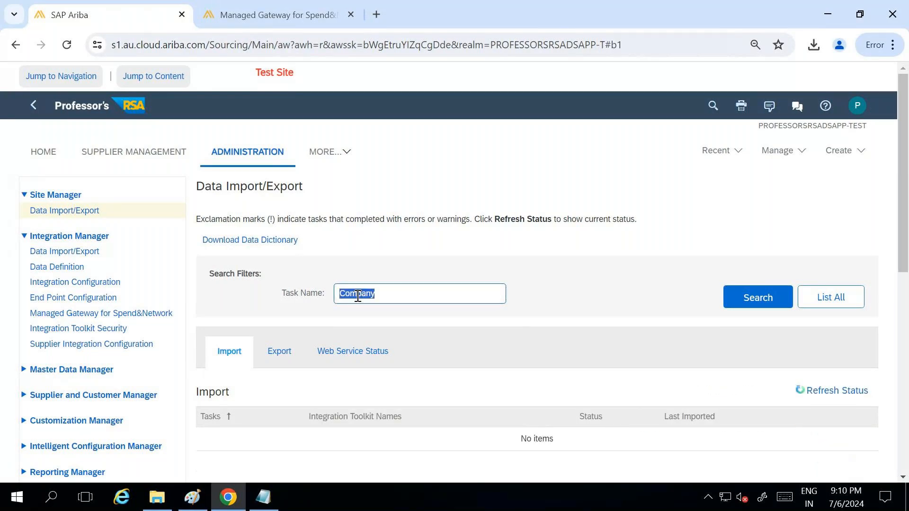
{"action": "left_click", "coordinate": [271, 352]}
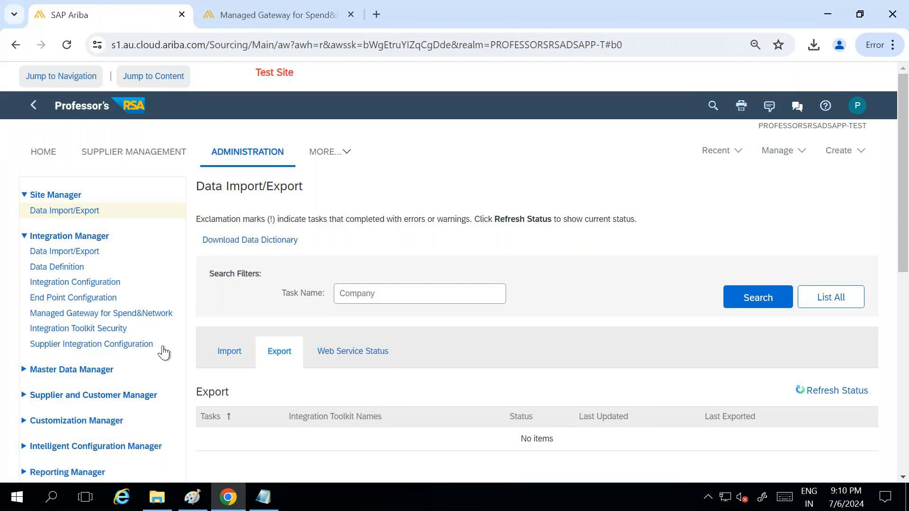
Change the Task Name search to Commodity and scroll through the six commodity export tasks.
{"action": "left_click_drag", "start_coordinate": [339, 302], "coordinate": [399, 296]}
{"action": "left_click", "coordinate": [399, 295]}
{"action": "key", "text": "BackSpace"}
{"action": "key", "text": "BackSpace"}
{"action": "key", "text": "BackSpace"}
{"action": "key", "text": "BackSpace"}
{"action": "key", "text": "BackSpace"}
{"action": "key", "text": "BackSpace"}
{"action": "key", "text": "BackSpace"}
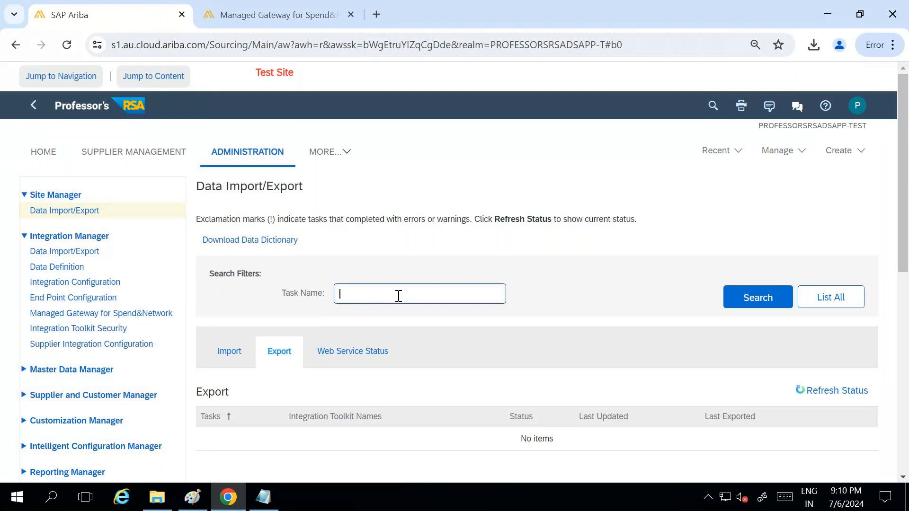
{"action": "type", "text": "Commodity"}
{"action": "key", "text": "Return"}
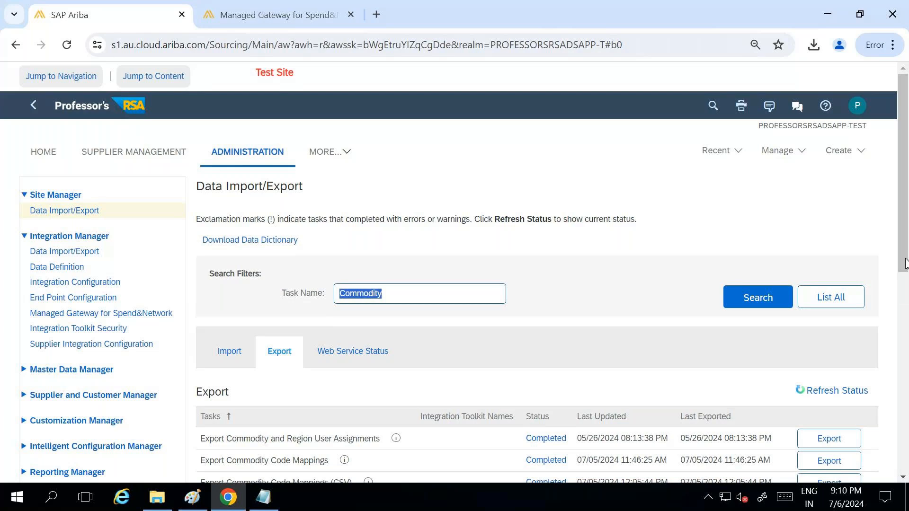
{"action": "scroll", "coordinate": [904, 301], "scroll_direction": "down", "scroll_amount": 5}
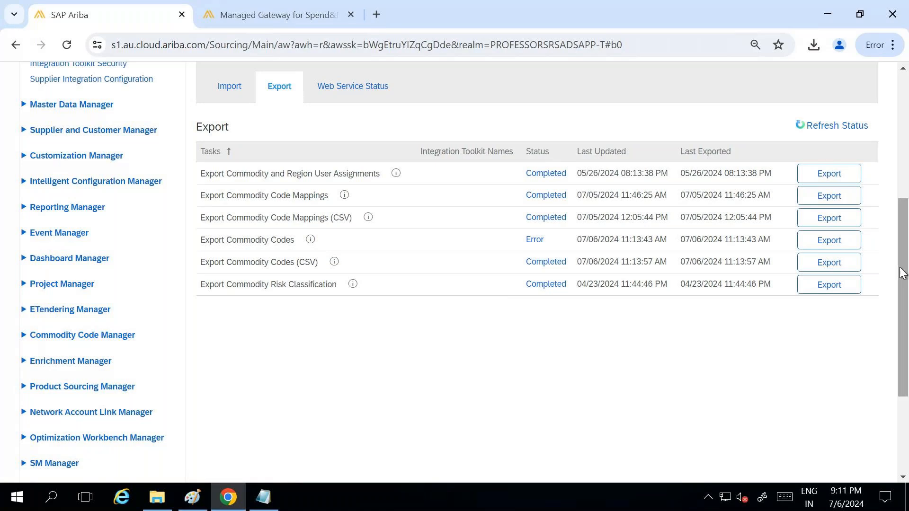
{"action": "left_click_drag", "start_coordinate": [905, 261], "coordinate": [905, 195]}
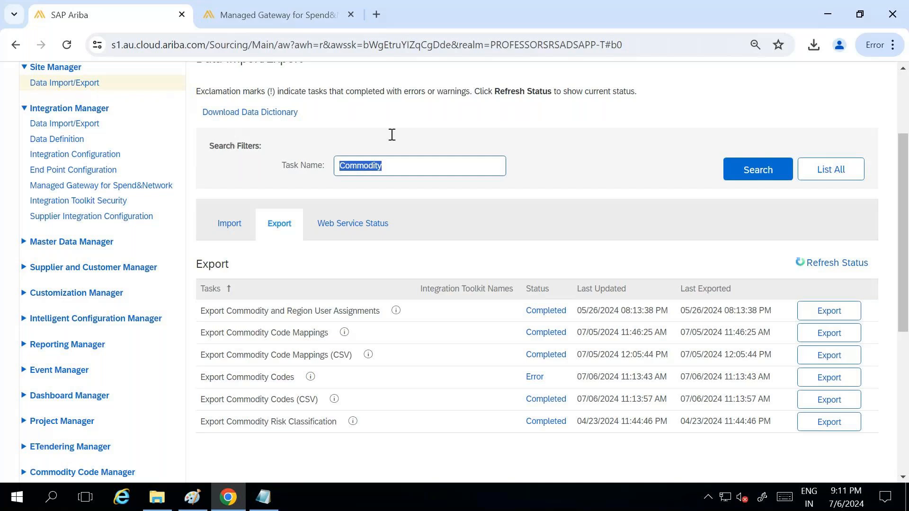
{"action": "left_click", "coordinate": [905, 97]}
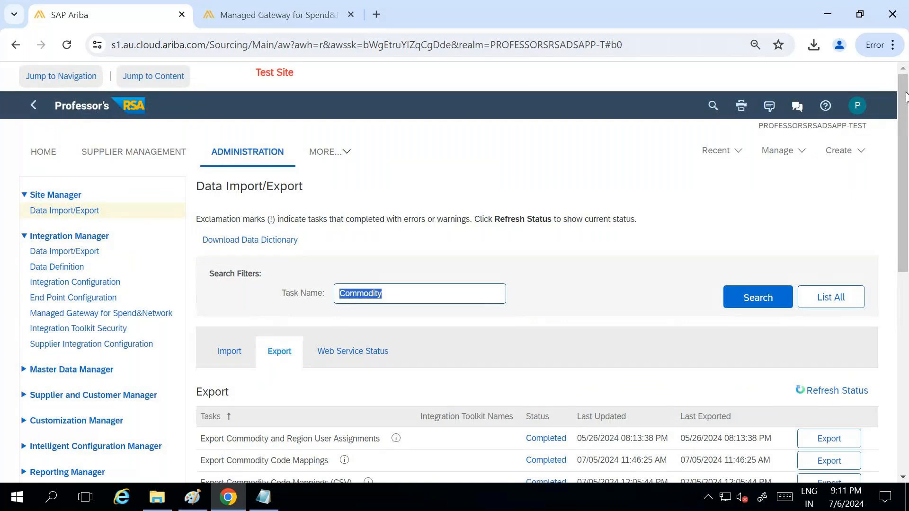
{"action": "left_click", "coordinate": [779, 151]}
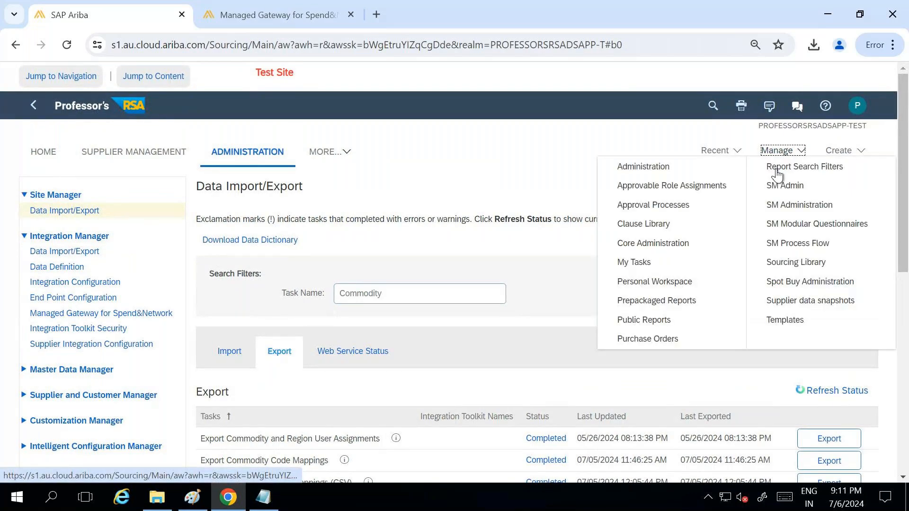
Go to SM Administration, view the Mass invite page, then open Data import or export.
{"action": "left_click", "coordinate": [800, 207]}
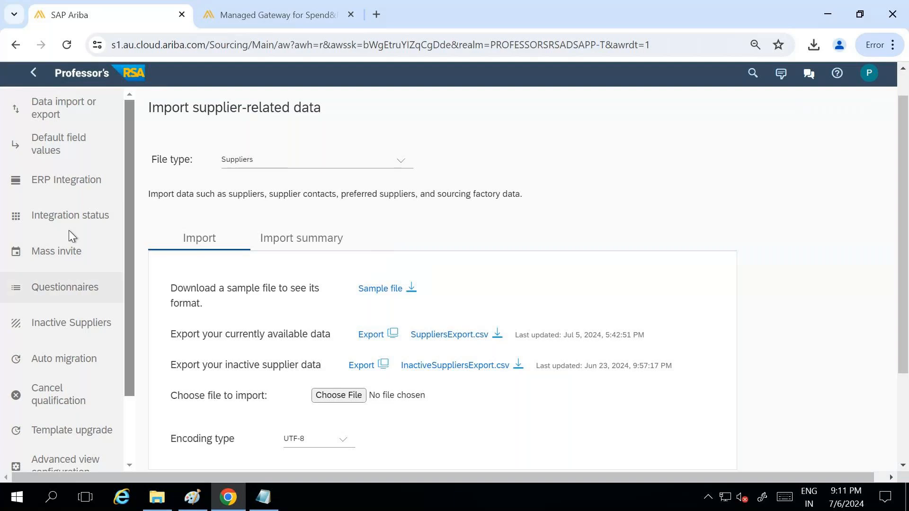
{"action": "left_click", "coordinate": [68, 259]}
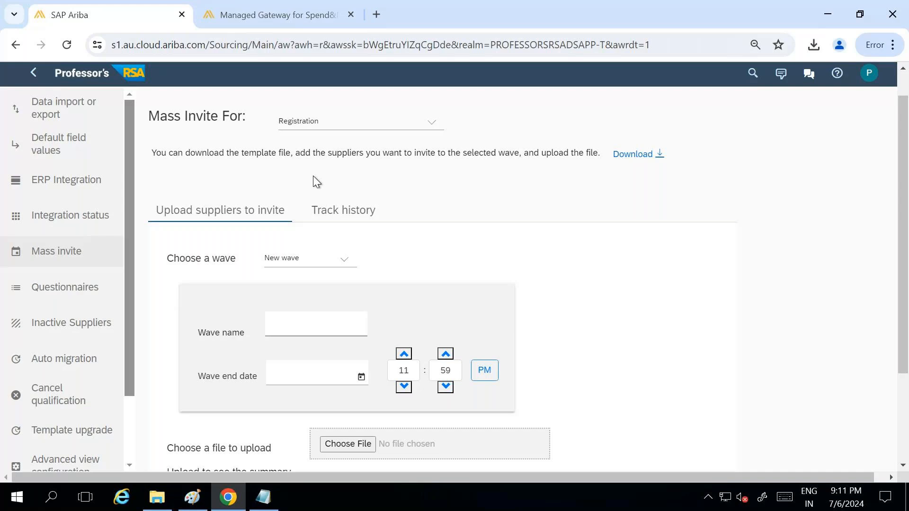
{"action": "left_click", "coordinate": [72, 117]}
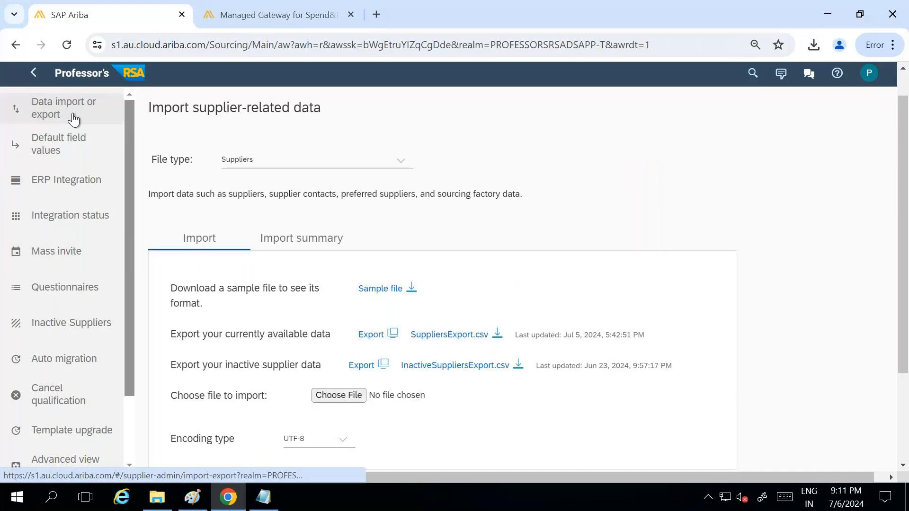
Keep the Suppliers file type, download SuppliersExport.csv and open it.
{"action": "left_click", "coordinate": [264, 165]}
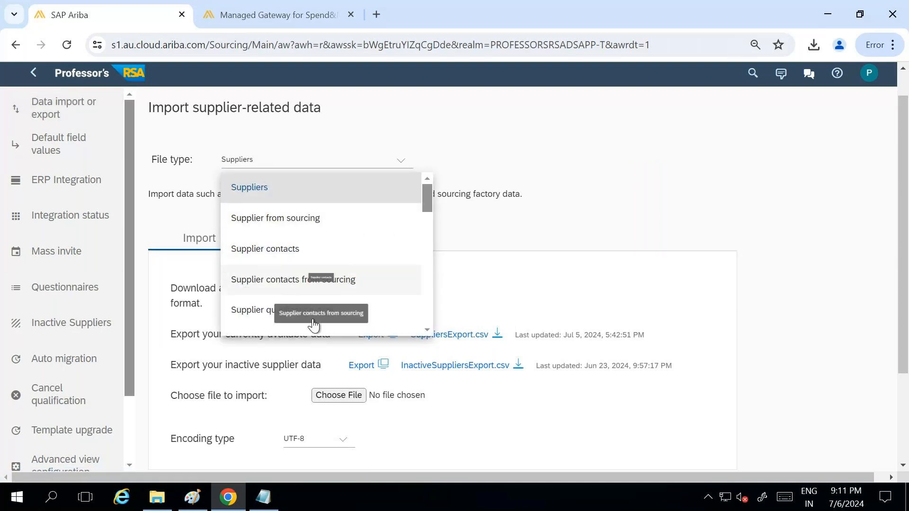
{"action": "scroll", "coordinate": [430, 328], "scroll_direction": "down", "scroll_amount": 2}
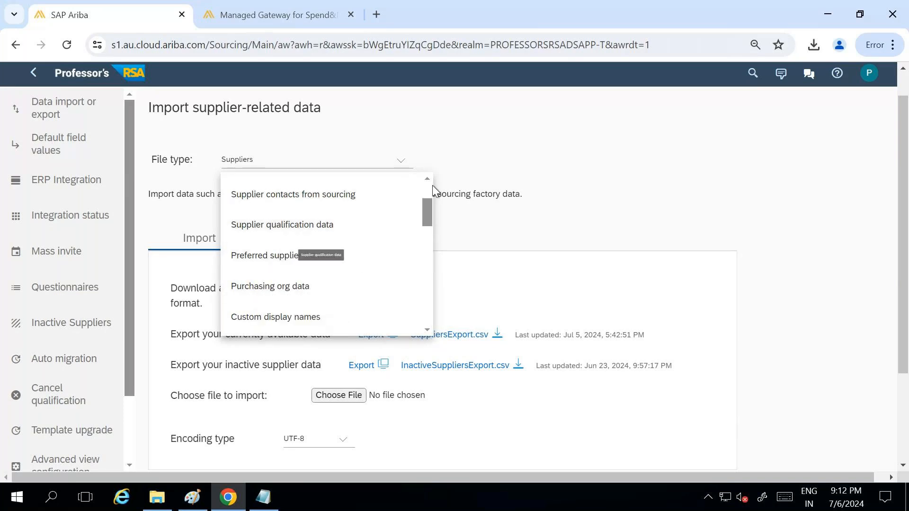
{"action": "scroll", "coordinate": [433, 186], "scroll_direction": "up", "scroll_amount": 3}
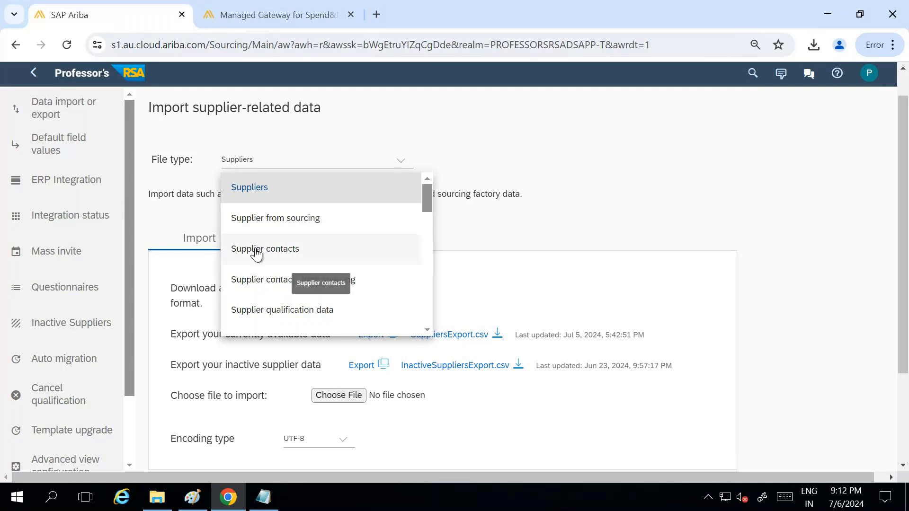
{"action": "left_click", "coordinate": [175, 232]}
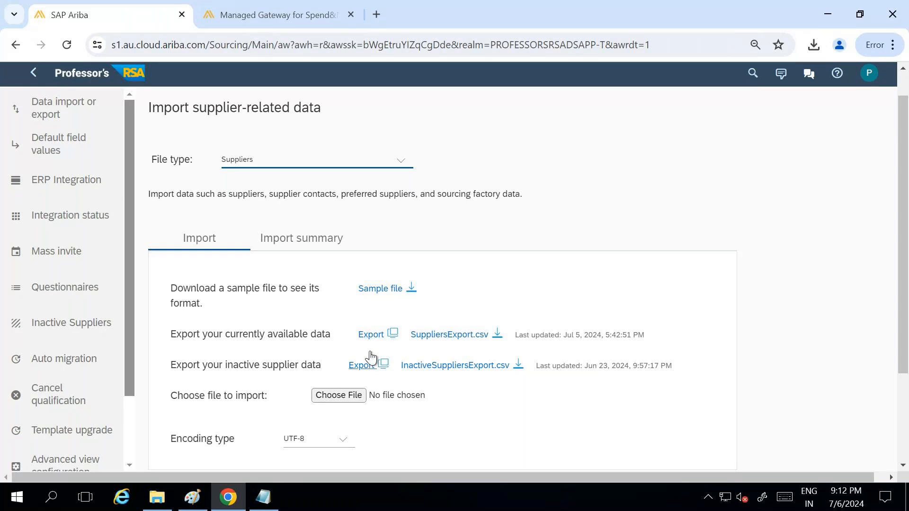
{"action": "left_click", "coordinate": [459, 335]}
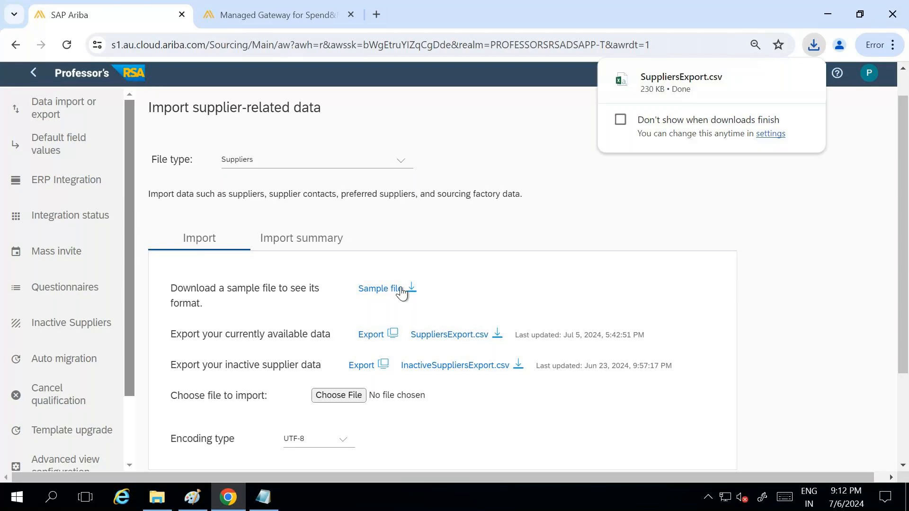
{"action": "left_click", "coordinate": [652, 87]}
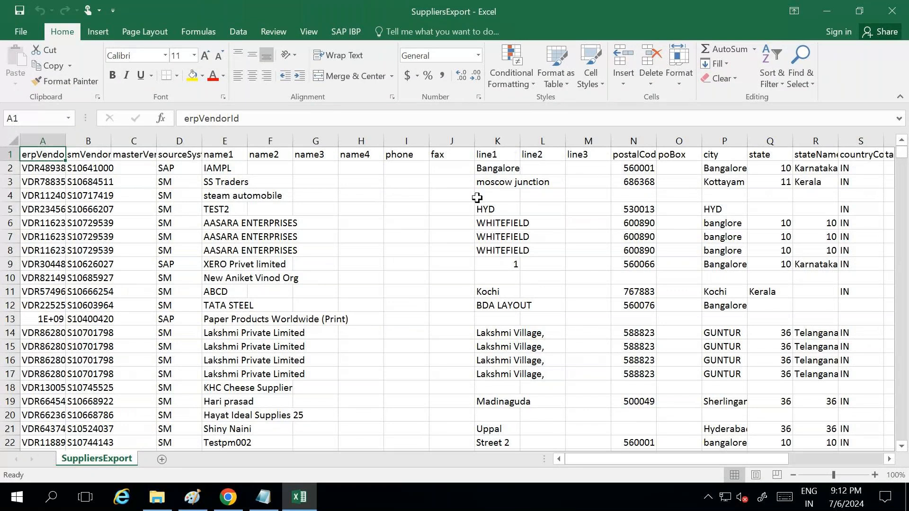
Close the SuppliersExport.csv workbook in Excel after reviewing the supplier records.
{"action": "left_click", "coordinate": [894, 11]}
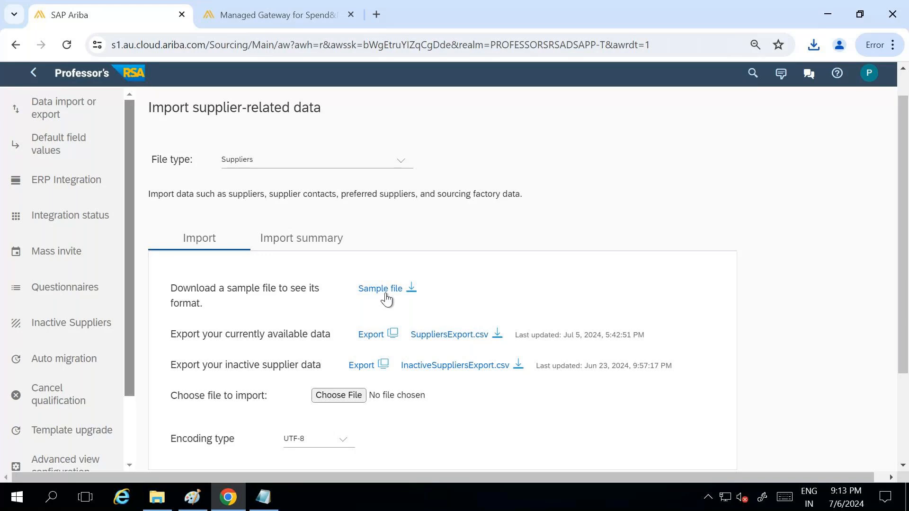
Use the site logo to reach the Supplier Management dashboard with 44 requests, 28 registrations, 11 qualifications.
{"action": "left_click", "coordinate": [84, 83]}
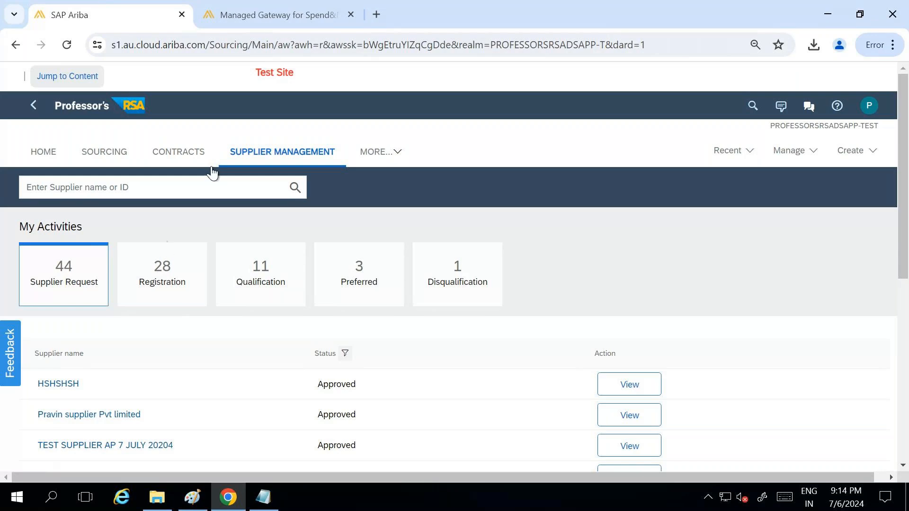
Open the TK CW JUNE13 contract workspace from the Contracts My Documents list.
{"action": "left_click", "coordinate": [179, 154]}
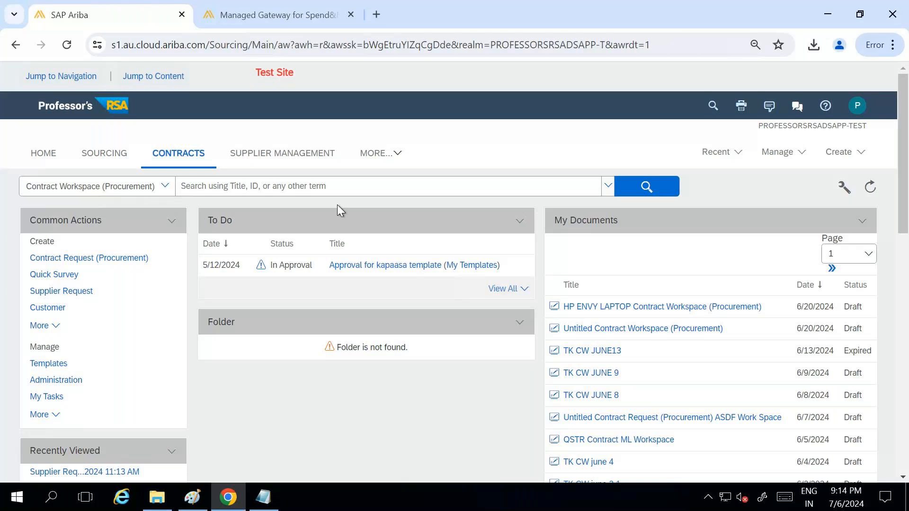
{"action": "left_click", "coordinate": [904, 277]}
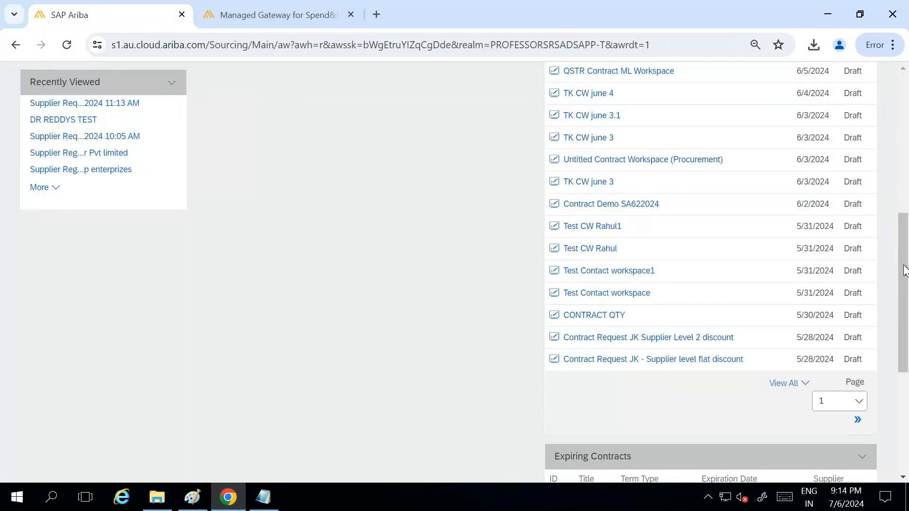
{"action": "scroll", "coordinate": [900, 200], "scroll_direction": "up", "scroll_amount": 7}
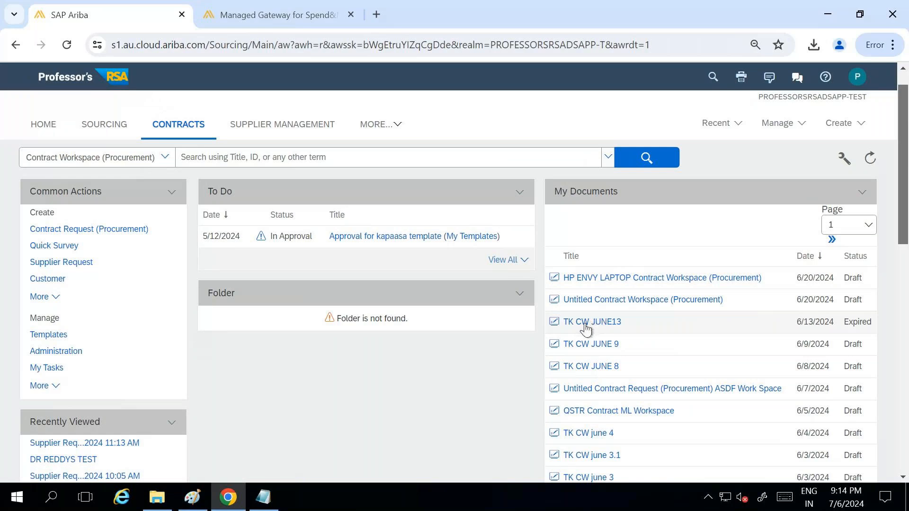
{"action": "left_click", "coordinate": [586, 324]}
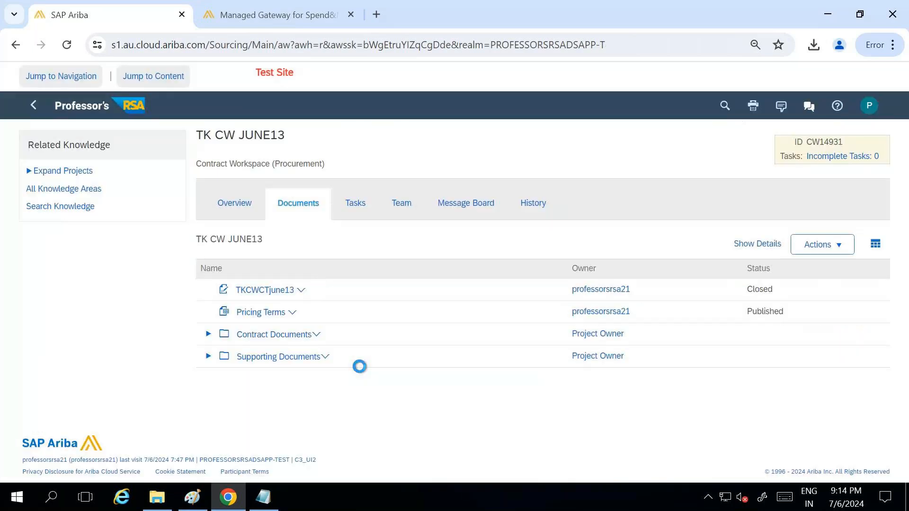
Review the workspace overview, then expand Contract Documents to show Service Agreement Contract TK and pricing.
{"action": "left_click", "coordinate": [237, 216]}
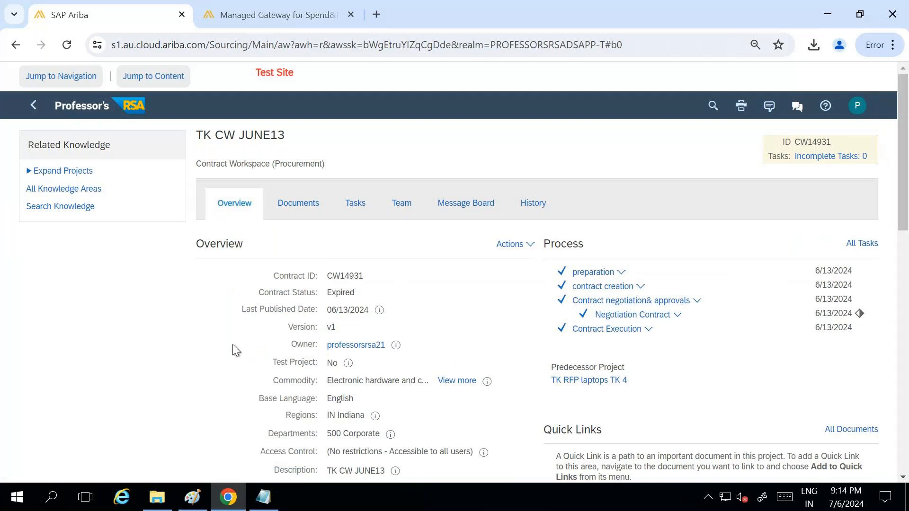
{"action": "scroll", "coordinate": [158, 332], "scroll_direction": "down", "scroll_amount": 3}
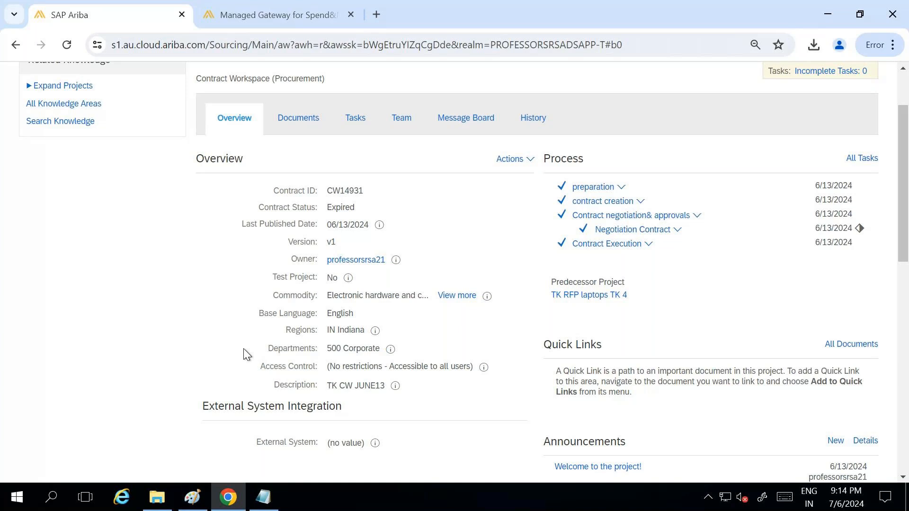
{"action": "left_click", "coordinate": [312, 126]}
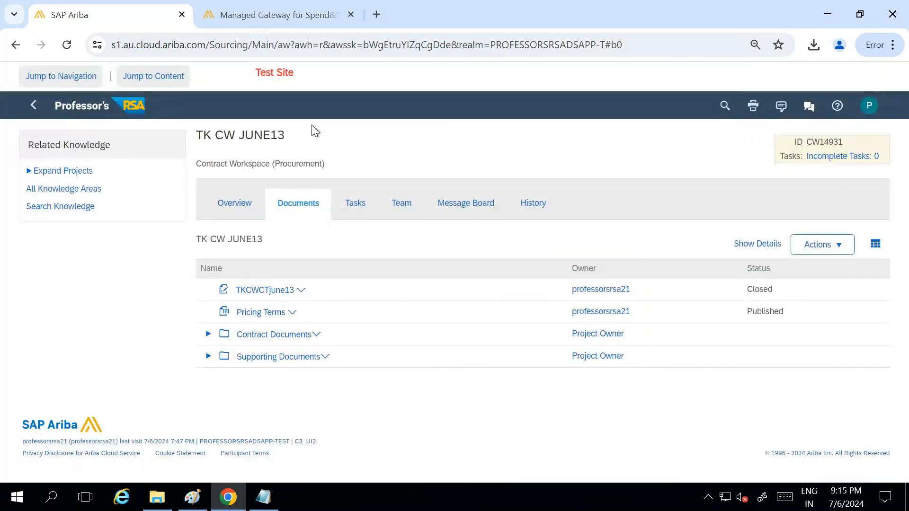
{"action": "left_click", "coordinate": [208, 335]}
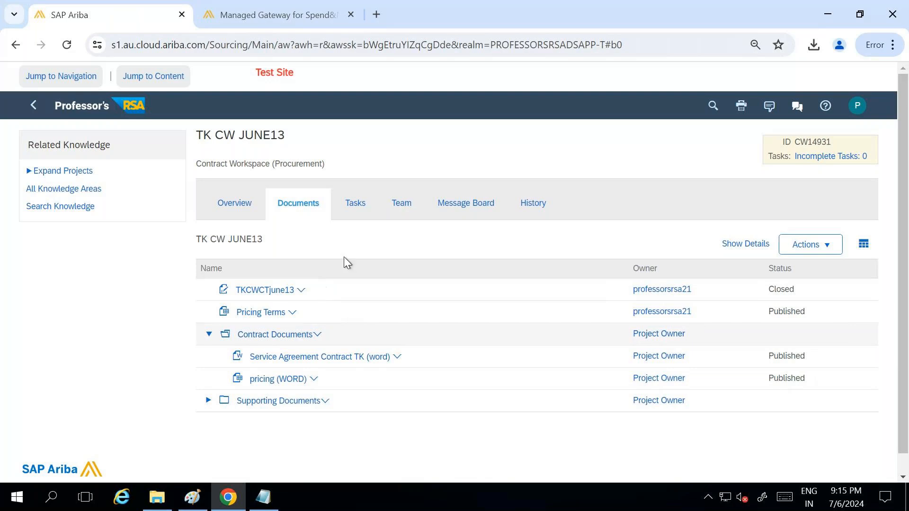
Review the workspace's preparation tasks and task actions, then return to the Contracts home page.
{"action": "left_click", "coordinate": [362, 198]}
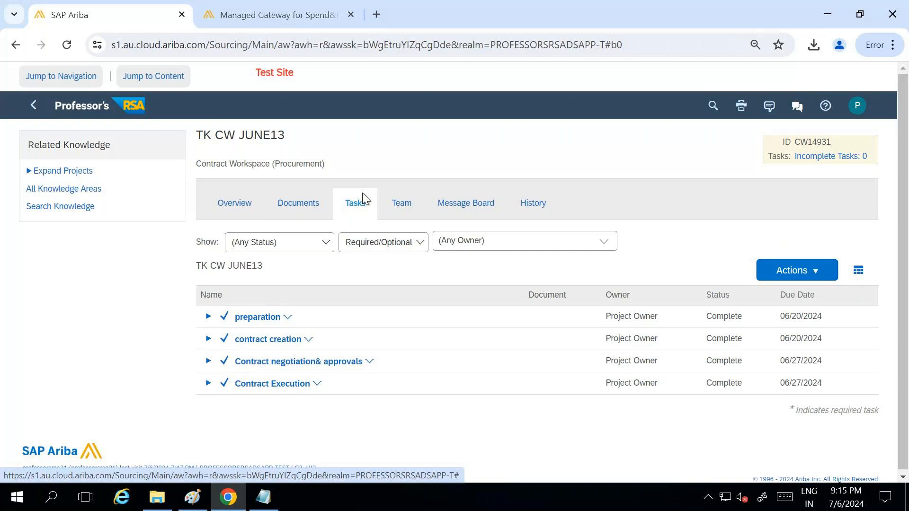
{"action": "left_click", "coordinate": [207, 317]}
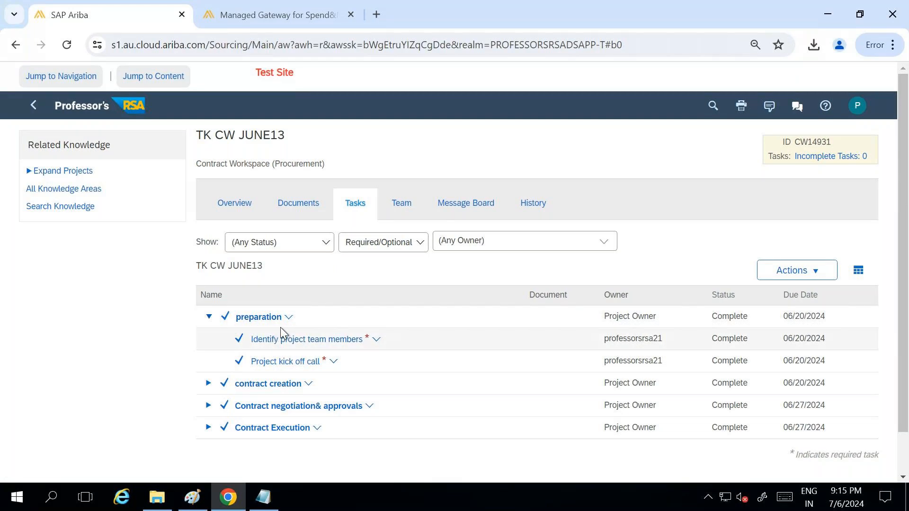
{"action": "left_click", "coordinate": [823, 271]}
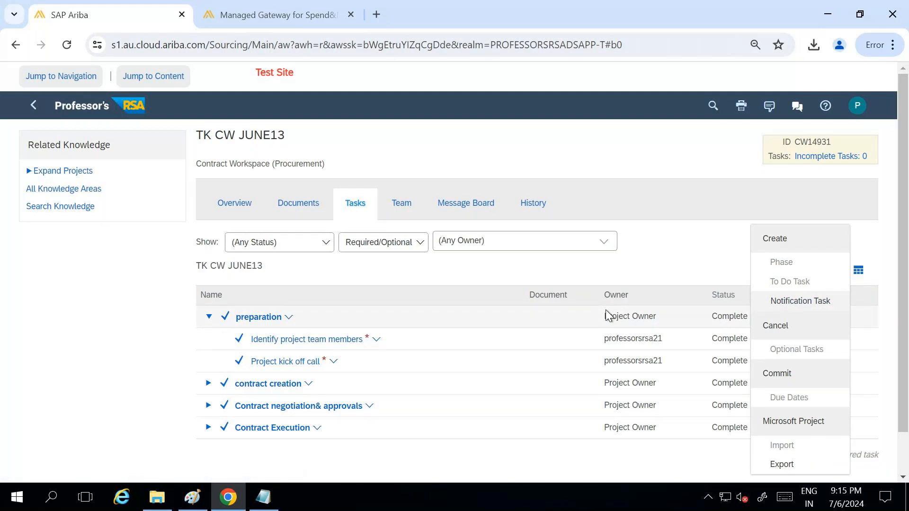
{"action": "left_click", "coordinate": [414, 282]}
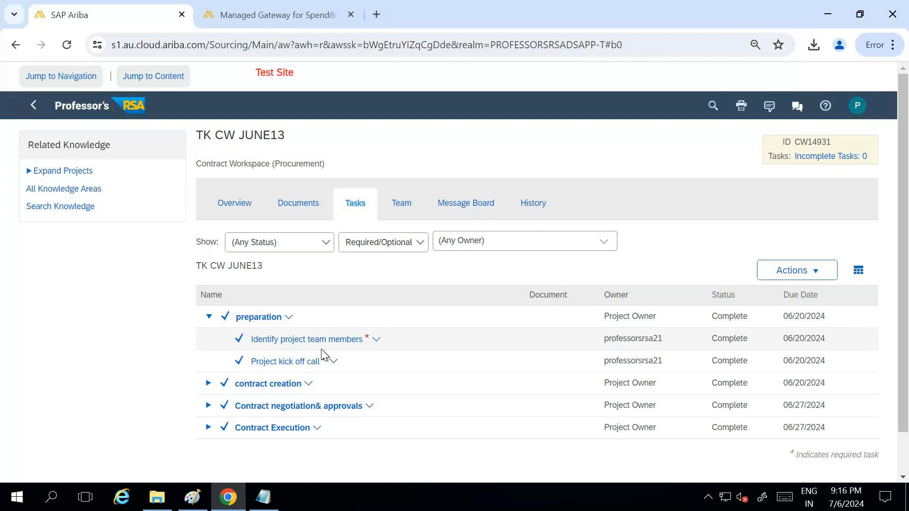
{"action": "left_click", "coordinate": [102, 116]}
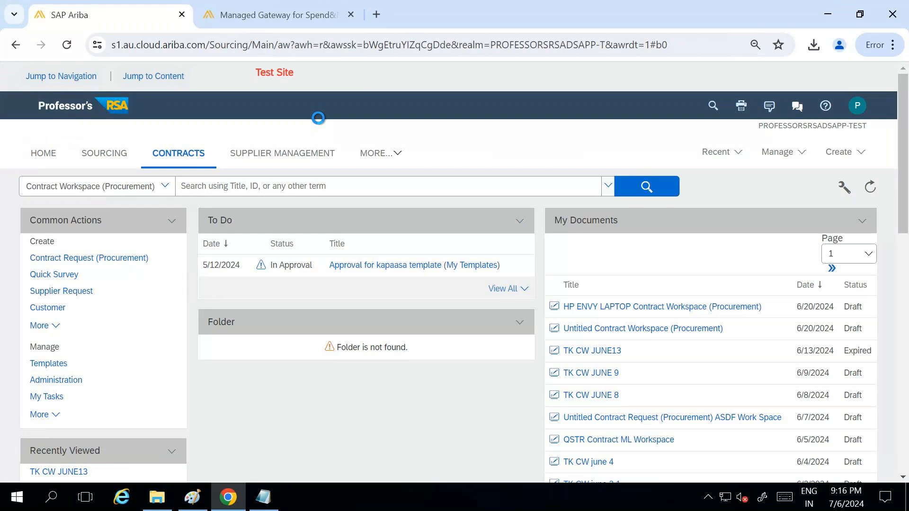
Go from Sourcing to the Home dashboard and list the searchable object types beside the search box.
{"action": "left_click", "coordinate": [99, 153]}
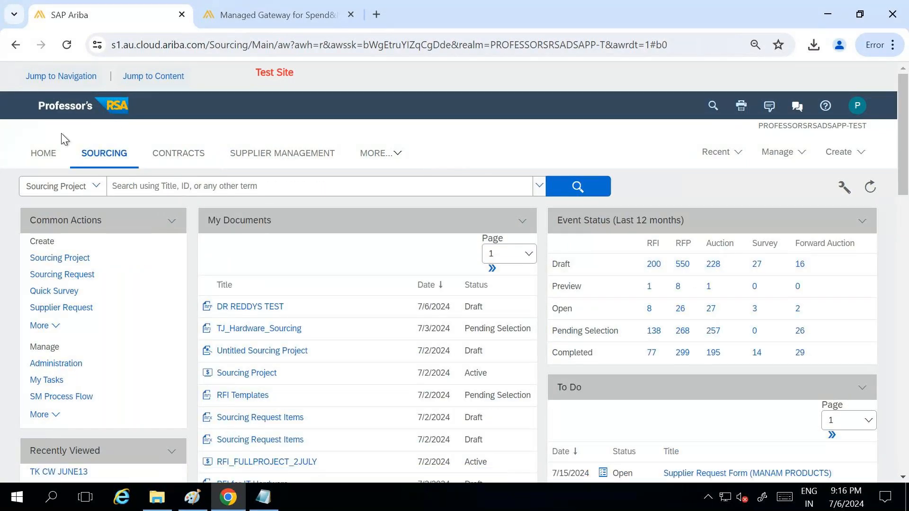
{"action": "left_click", "coordinate": [38, 159]}
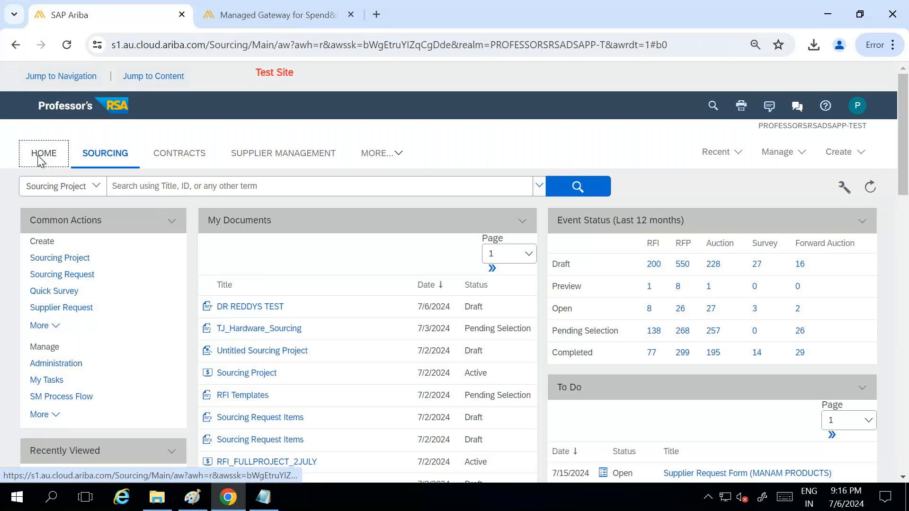
{"action": "mouse_move", "coordinate": [538, 6]}
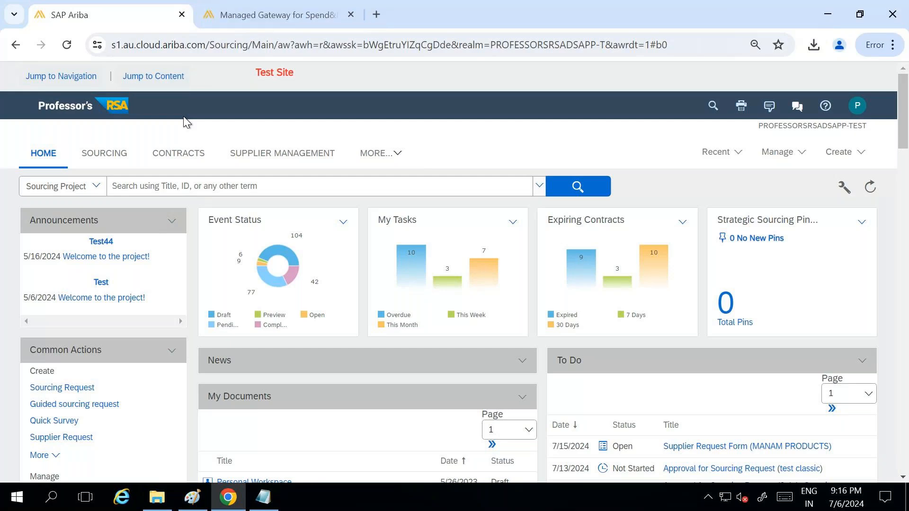
{"action": "left_click", "coordinate": [93, 188]}
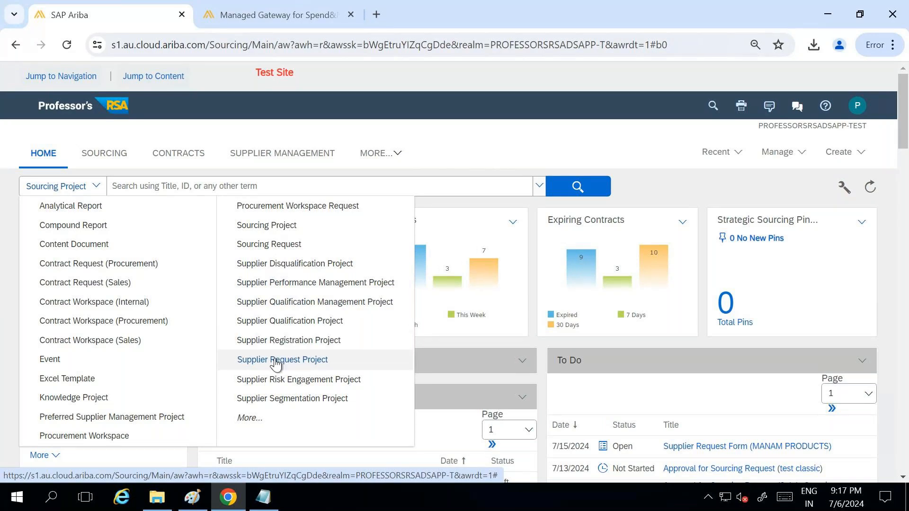
Close the object-type list, keeping Sourcing Project as the search type.
{"action": "left_click", "coordinate": [152, 167]}
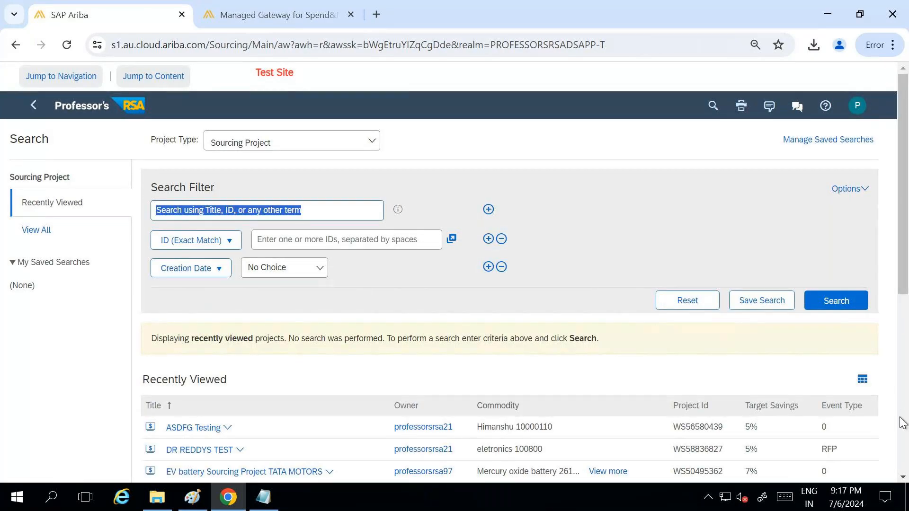
Browse the Recently Viewed projects, then open the Sourcing Project search filter options.
{"action": "left_click", "coordinate": [902, 423]}
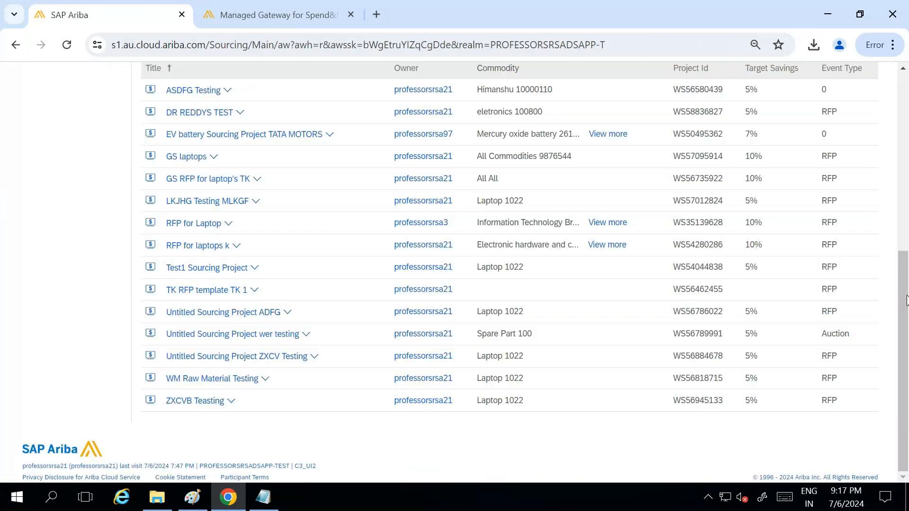
{"action": "scroll", "coordinate": [907, 300], "scroll_direction": "up", "scroll_amount": 5}
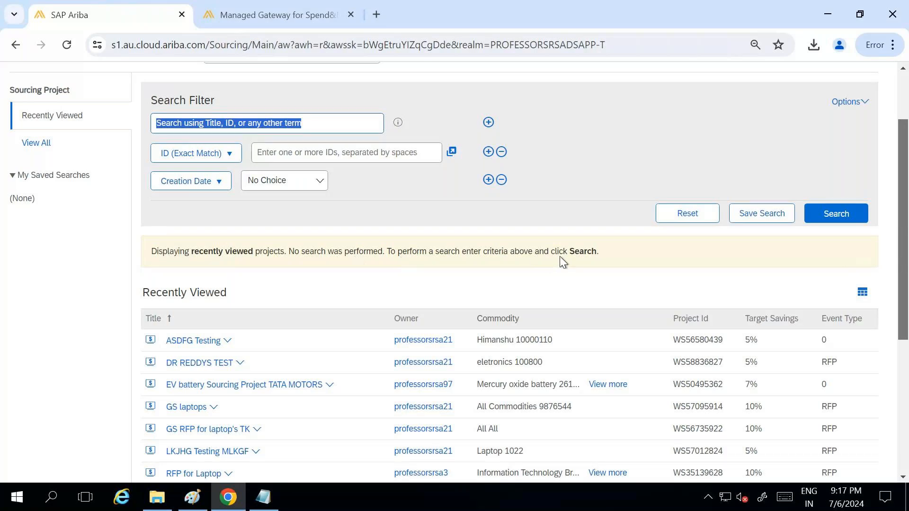
{"action": "left_click", "coordinate": [230, 123]}
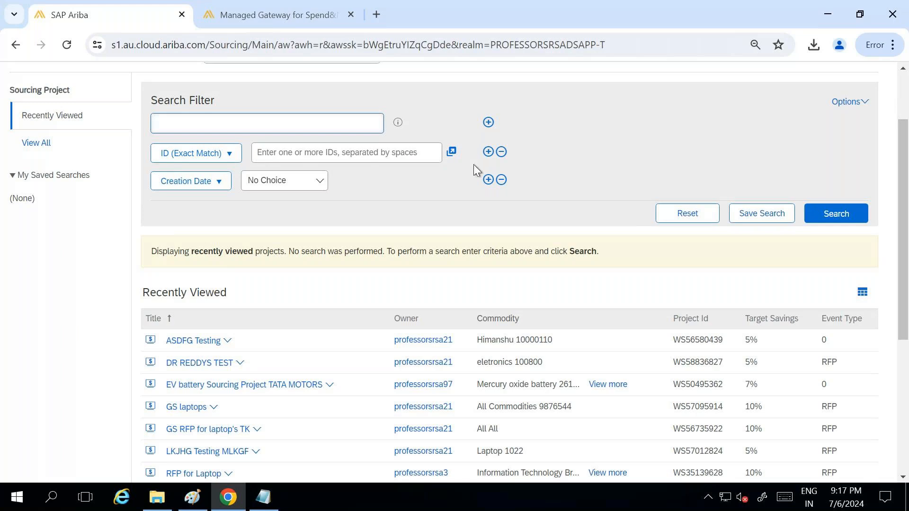
{"action": "left_click", "coordinate": [856, 104]}
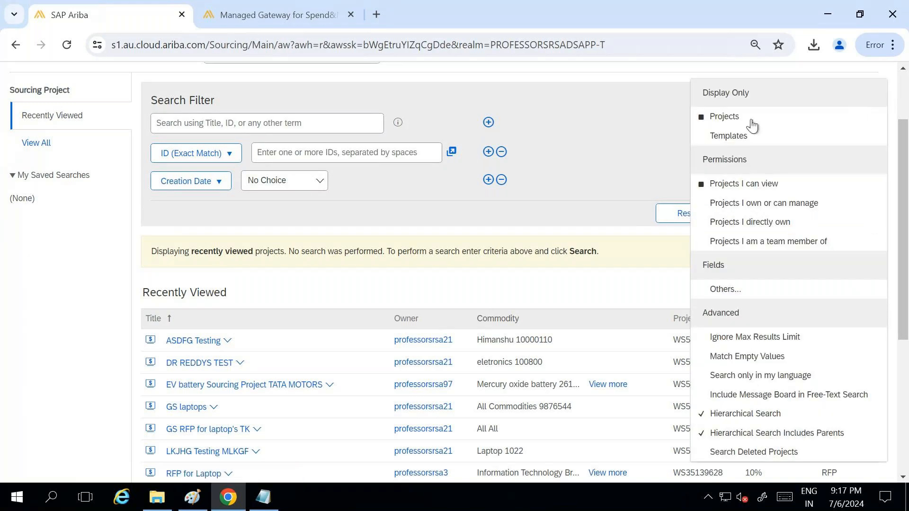
{"action": "left_click", "coordinate": [724, 290]}
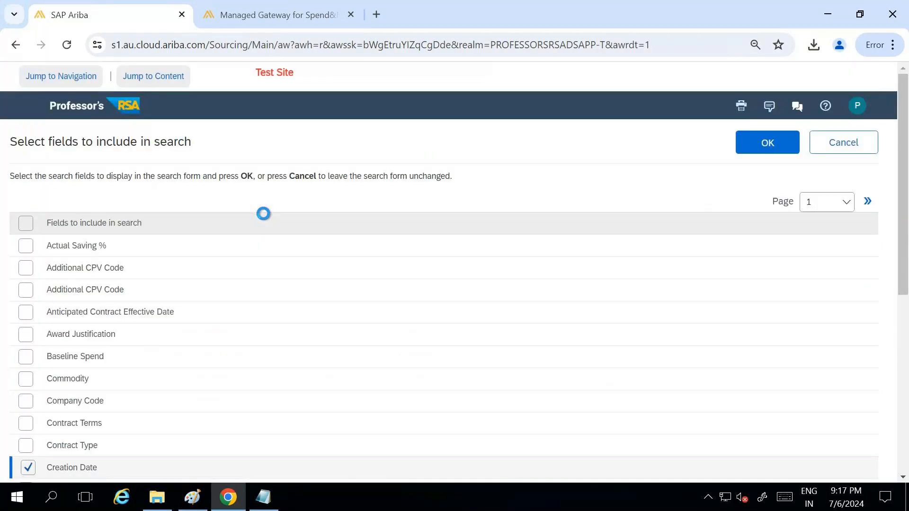
{"action": "left_click", "coordinate": [26, 223]}
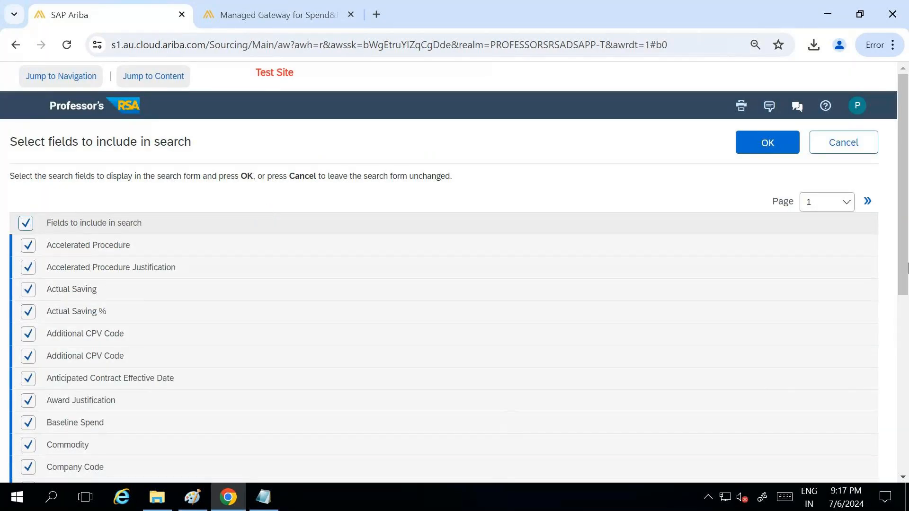
{"action": "left_click_drag", "start_coordinate": [907, 268], "coordinate": [903, 318]}
{"action": "left_click_drag", "start_coordinate": [903, 341], "coordinate": [904, 362]}
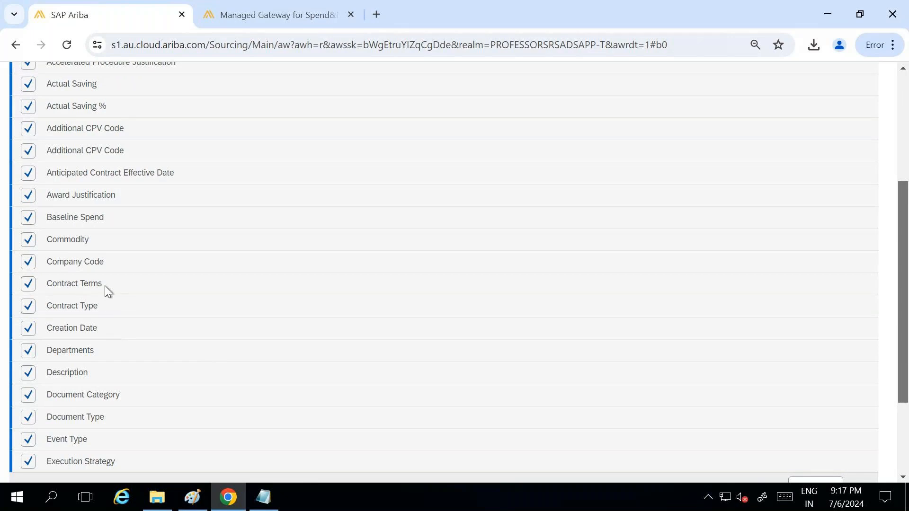
{"action": "left_click_drag", "start_coordinate": [905, 374], "coordinate": [904, 211]}
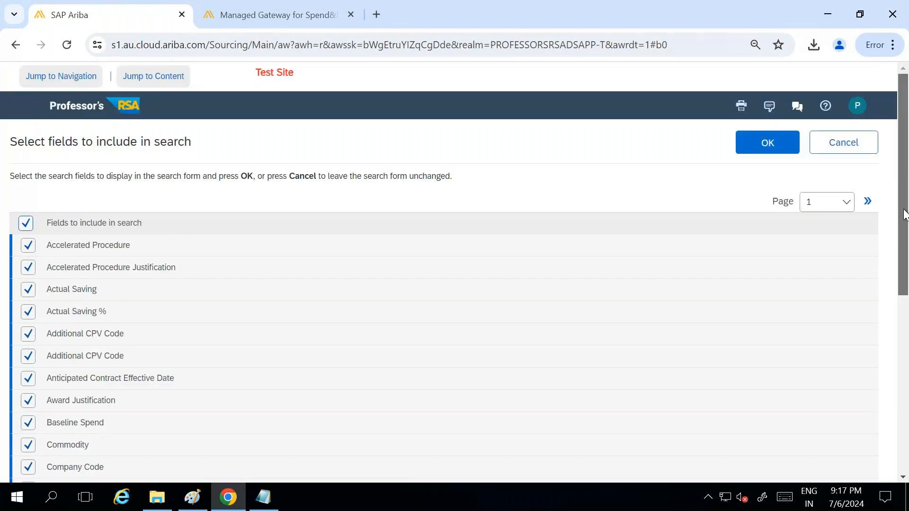
{"action": "left_click", "coordinate": [842, 158]}
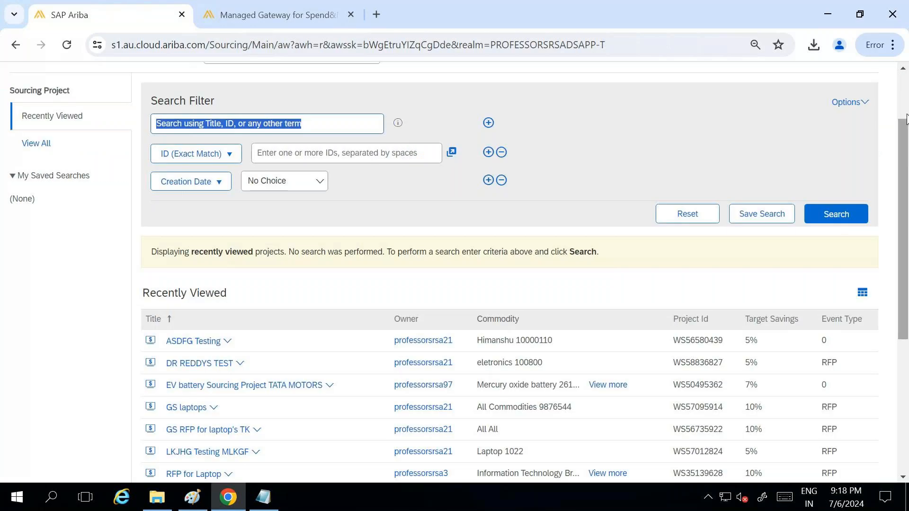
{"action": "left_click_drag", "start_coordinate": [906, 121], "coordinate": [904, 74]}
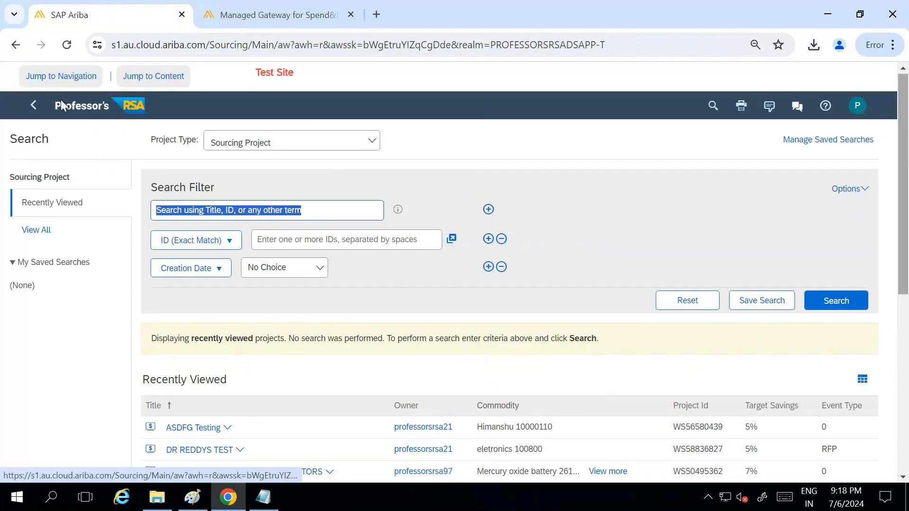
{"action": "left_click", "coordinate": [67, 110]}
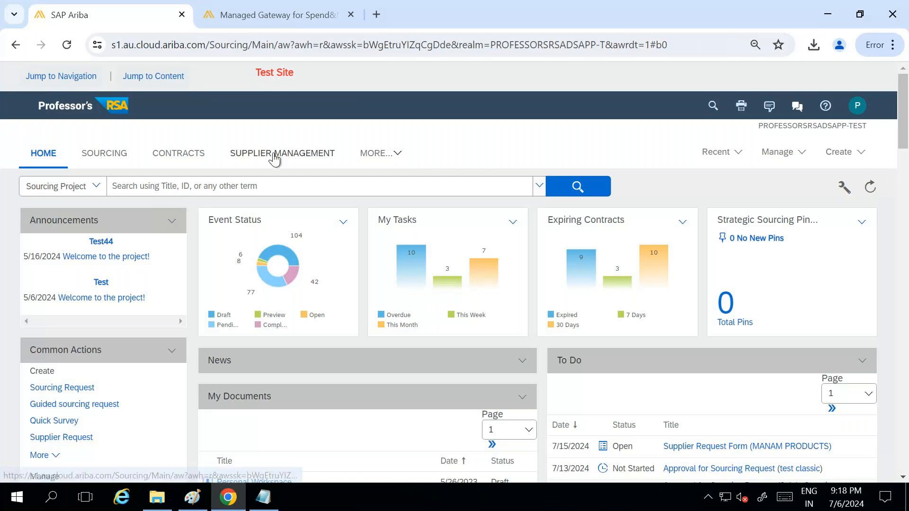
{"action": "left_click", "coordinate": [391, 157]}
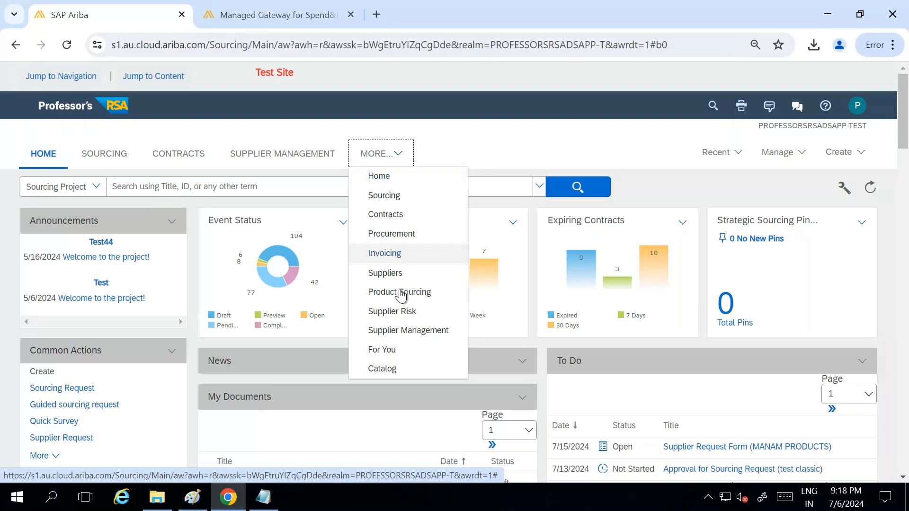
{"action": "left_click", "coordinate": [511, 129]}
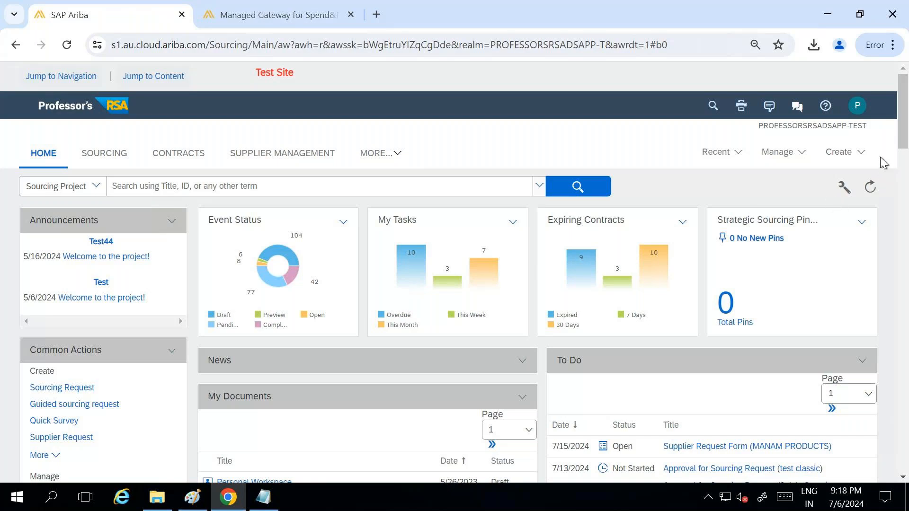
Drag the News widget into the Drop Here row so it spans full width.
{"action": "scroll", "coordinate": [908, 168], "scroll_direction": "down", "scroll_amount": 1}
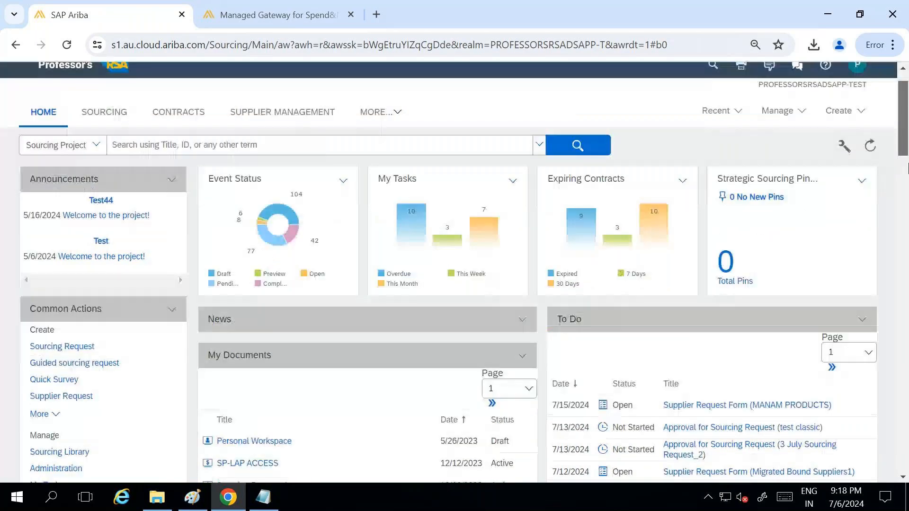
{"action": "scroll", "coordinate": [908, 168], "scroll_direction": "down", "scroll_amount": 2}
{"action": "scroll", "coordinate": [908, 168], "scroll_direction": "down", "scroll_amount": 2}
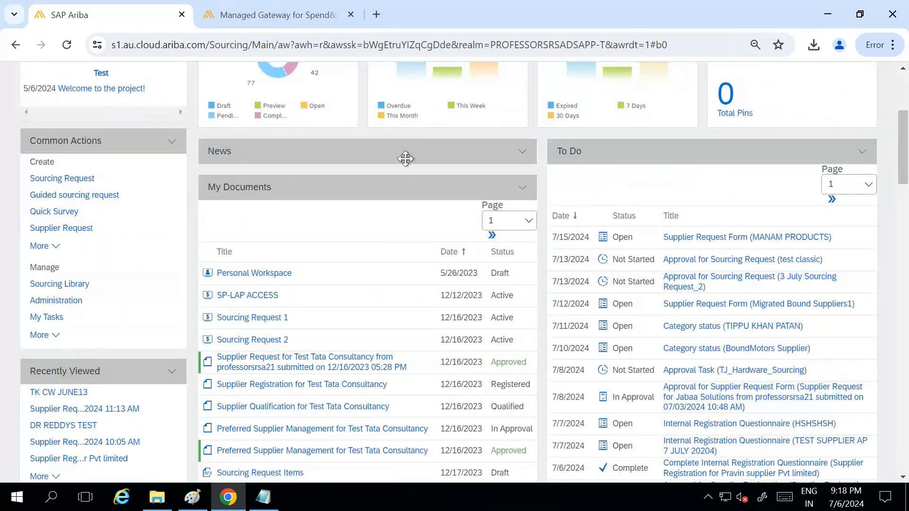
{"action": "mouse_move", "coordinate": [393, 158]}
{"action": "left_mouse_down"}
{"action": "mouse_move", "coordinate": [397, 254]}
{"action": "mouse_move", "coordinate": [408, 151]}
{"action": "left_mouse_up"}
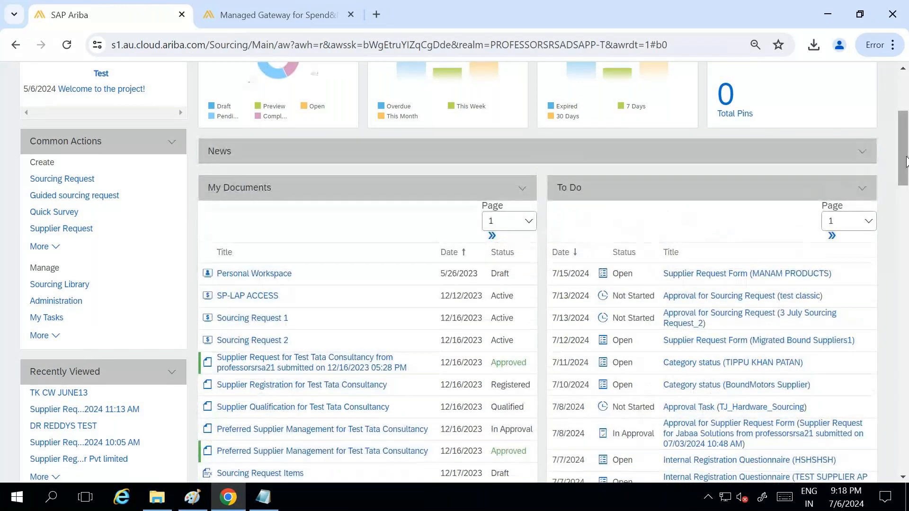
{"action": "scroll", "coordinate": [907, 97], "scroll_direction": "up", "scroll_amount": 2}
{"action": "scroll", "coordinate": [907, 97], "scroll_direction": "up", "scroll_amount": 2}
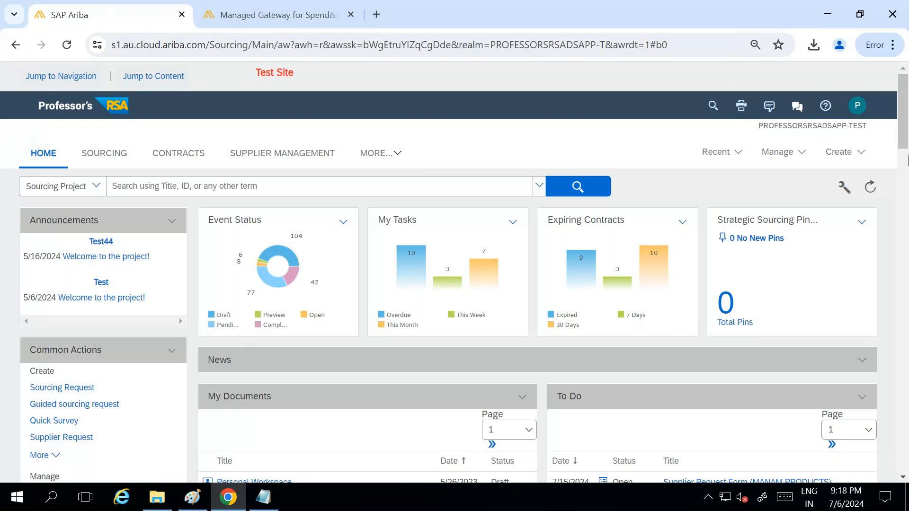
Scroll down the dashboard to the Event Status table: 550 draft, 268 pending, 299 completed RFPs.
{"action": "scroll", "coordinate": [907, 240], "scroll_direction": "down", "scroll_amount": 6}
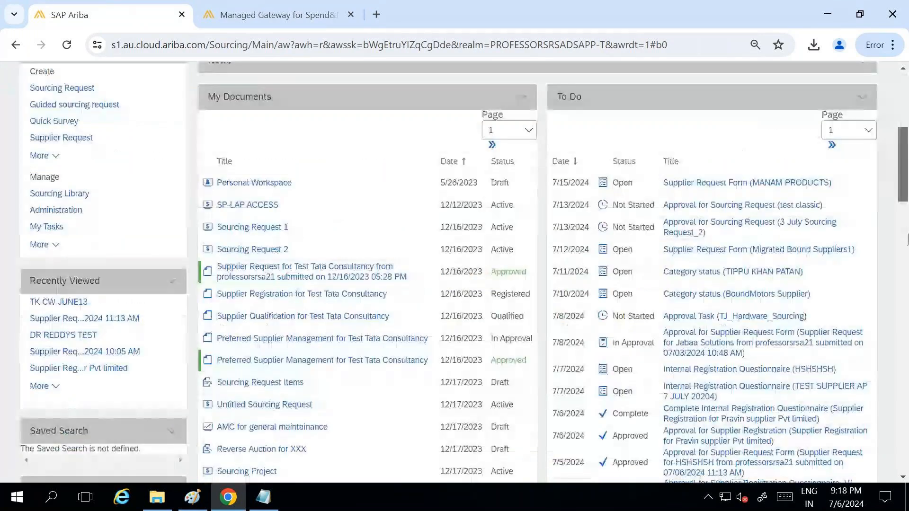
{"action": "scroll", "coordinate": [907, 240], "scroll_direction": "down", "scroll_amount": 5}
{"action": "left_click_drag", "start_coordinate": [907, 216], "coordinate": [906, 205]}
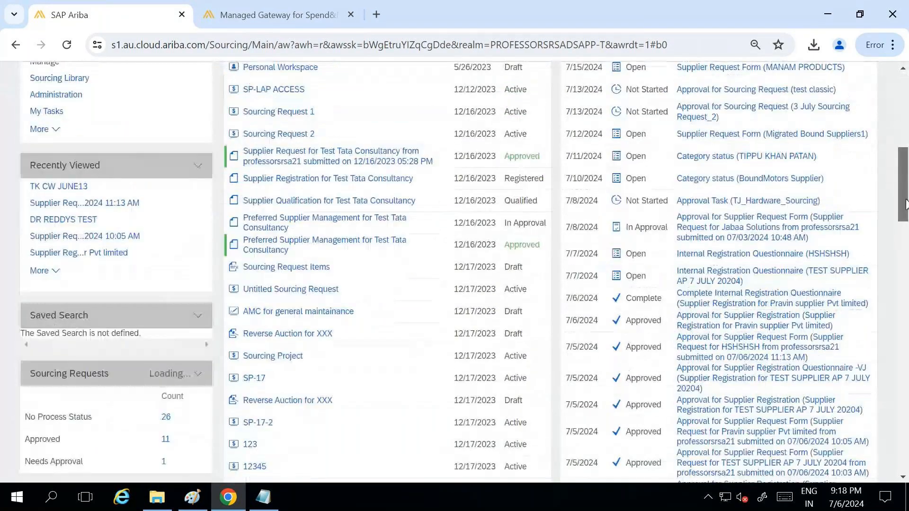
{"action": "left_click_drag", "start_coordinate": [906, 204], "coordinate": [905, 191]}
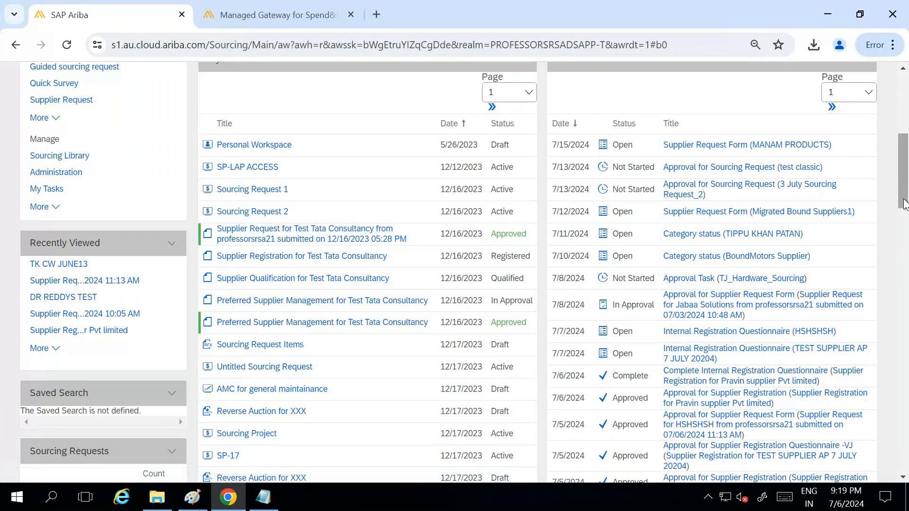
{"action": "left_click_drag", "start_coordinate": [904, 204], "coordinate": [906, 136]}
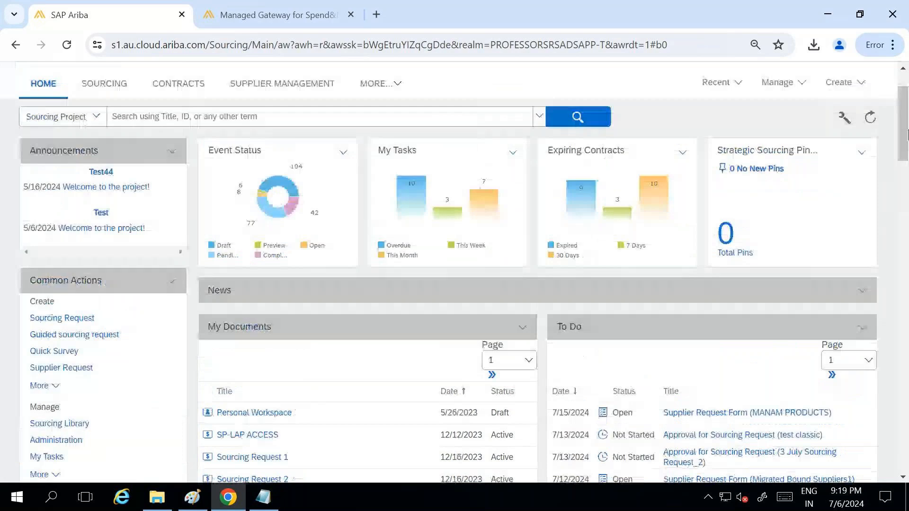
{"action": "left_click_drag", "start_coordinate": [905, 139], "coordinate": [901, 164]}
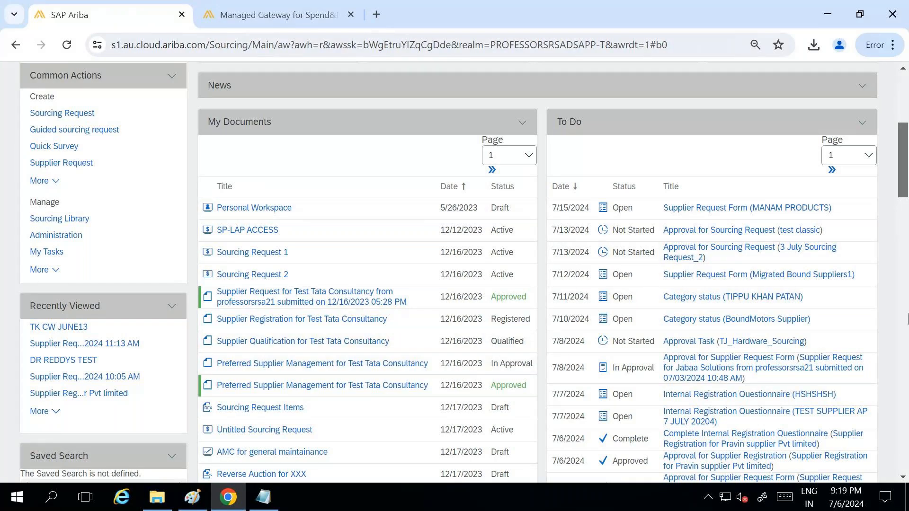
{"action": "scroll", "coordinate": [908, 326], "scroll_direction": "down", "scroll_amount": 7}
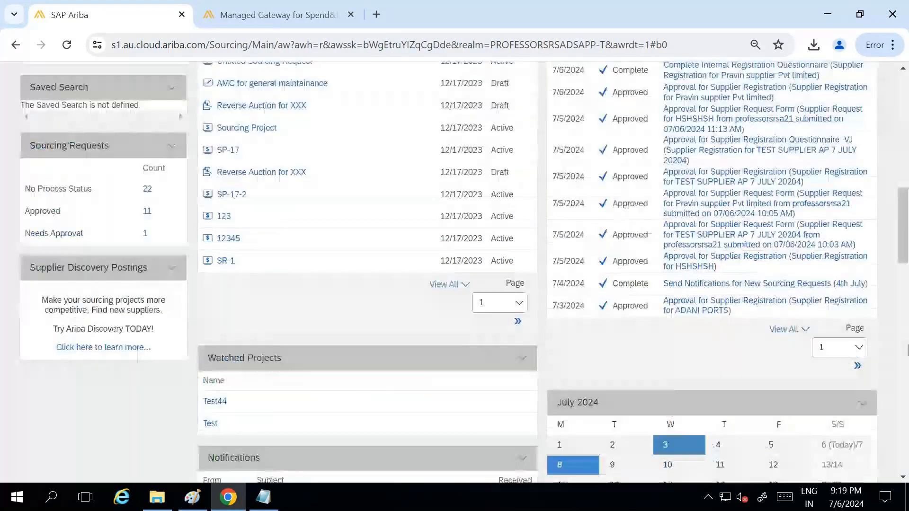
{"action": "scroll", "coordinate": [908, 350], "scroll_direction": "down", "scroll_amount": 5}
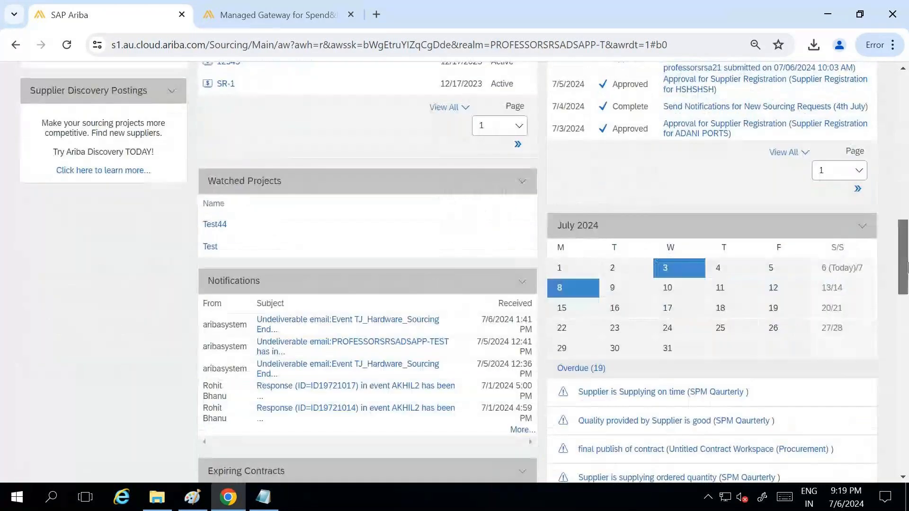
{"action": "left_click_drag", "start_coordinate": [907, 280], "coordinate": [908, 406]}
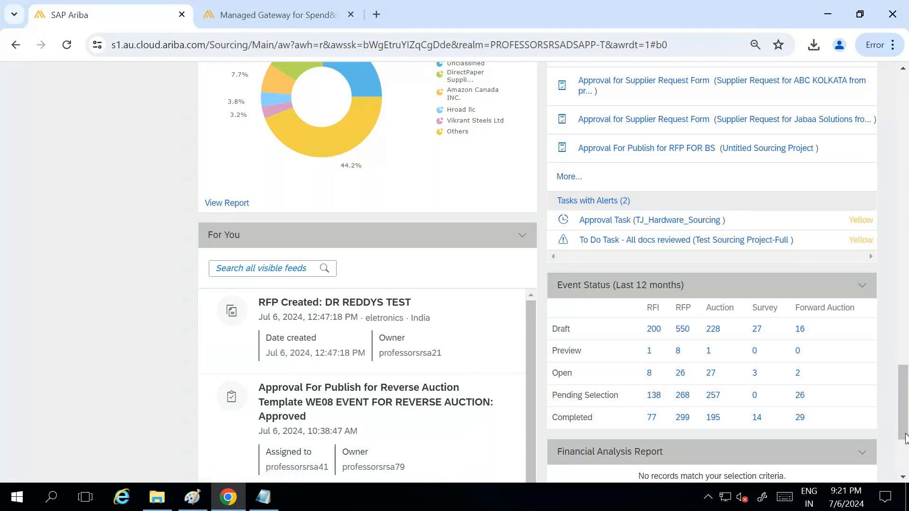
{"action": "scroll", "coordinate": [335, 457], "scroll_direction": "down", "scroll_amount": 4}
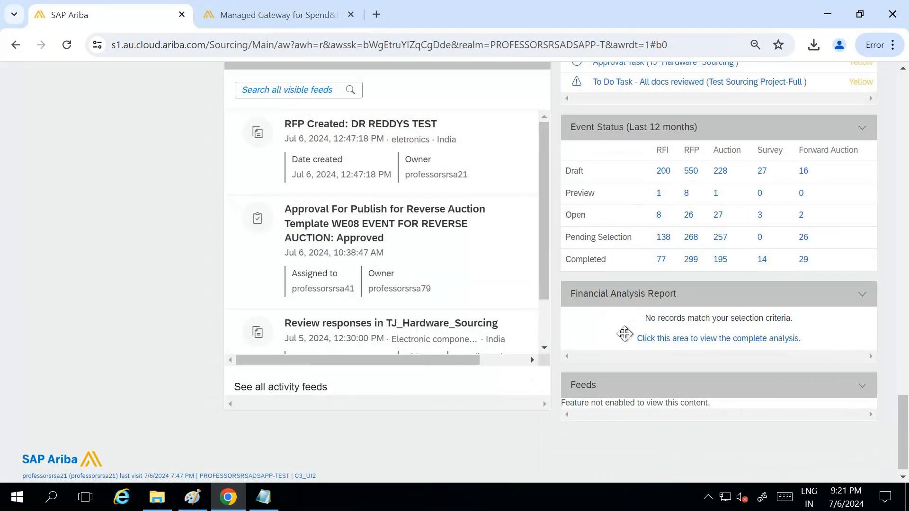
{"action": "left_click_drag", "start_coordinate": [907, 428], "coordinate": [907, 314]}
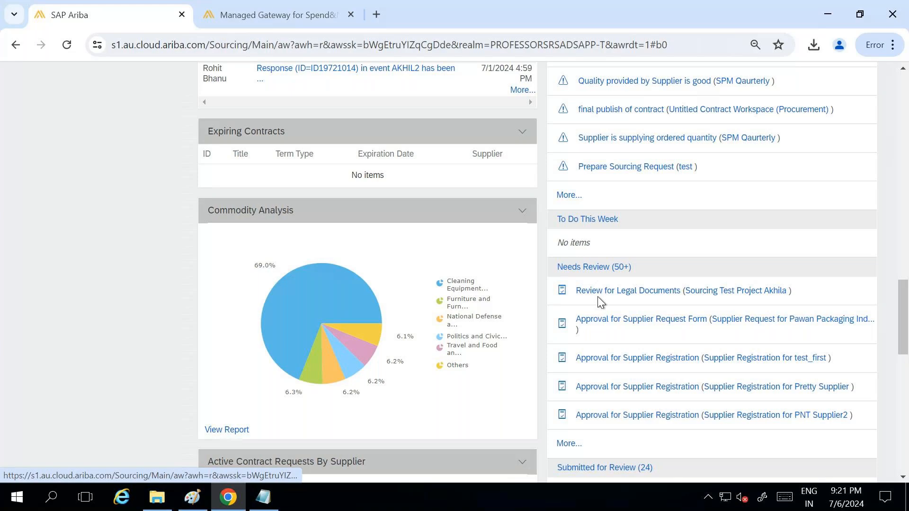
{"action": "scroll", "coordinate": [903, 279], "scroll_direction": "up", "scroll_amount": 5}
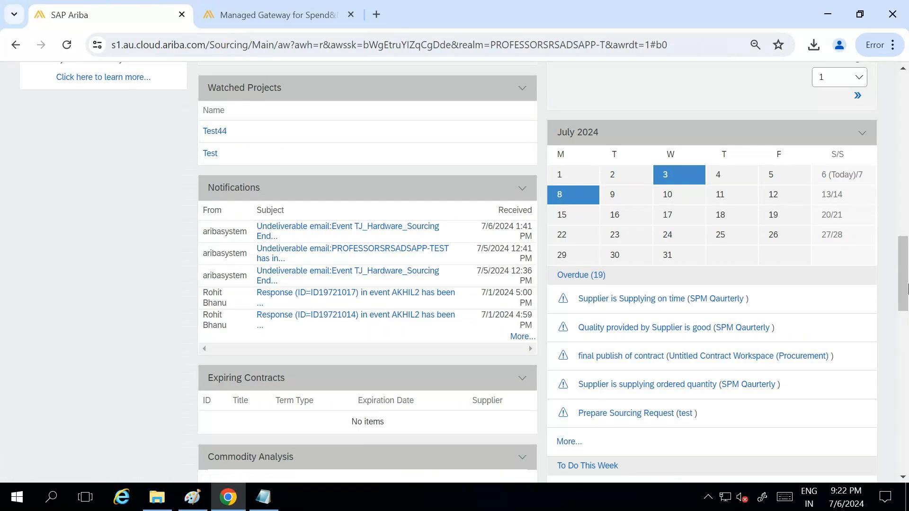
{"action": "scroll", "coordinate": [907, 198], "scroll_direction": "up", "scroll_amount": 7}
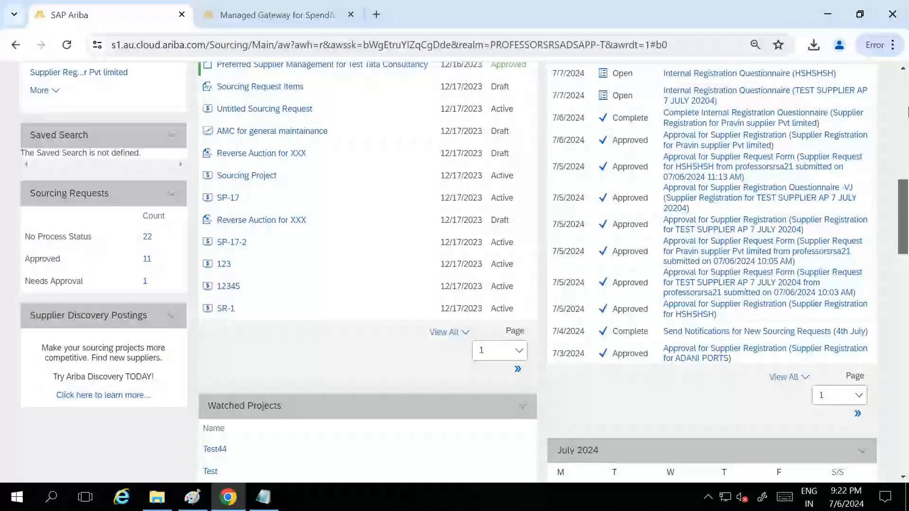
{"action": "scroll", "coordinate": [907, 113], "scroll_direction": "up", "scroll_amount": 10}
Check the tab customisation options, then switch to the Sourcing module.
{"action": "left_click", "coordinate": [843, 189]}
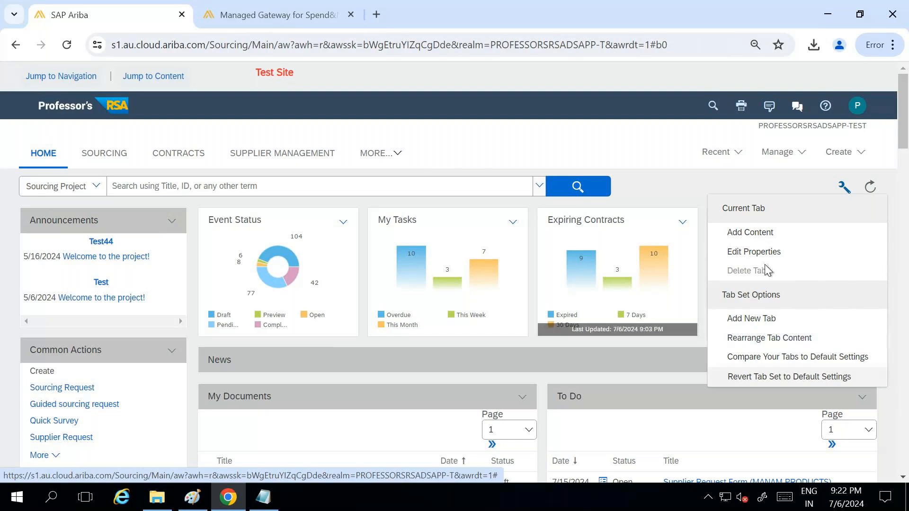
{"action": "left_click", "coordinate": [503, 149]}
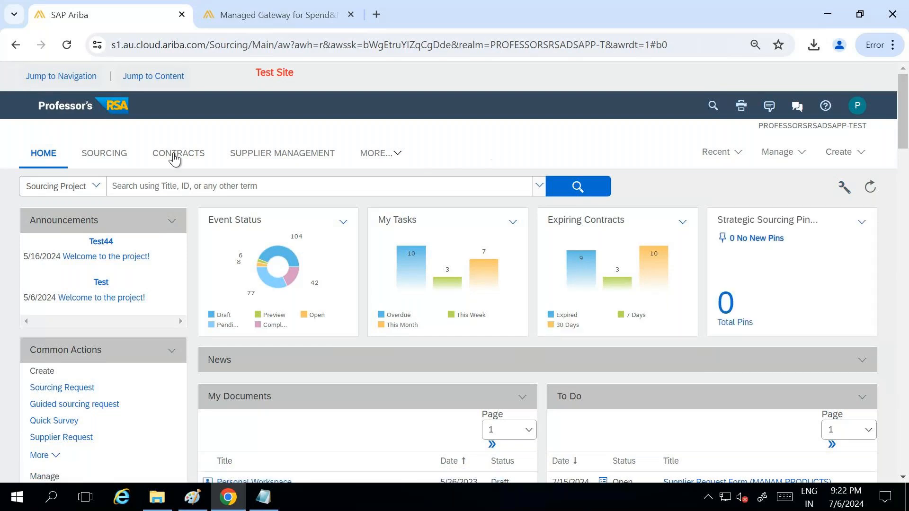
{"action": "left_click", "coordinate": [120, 157]}
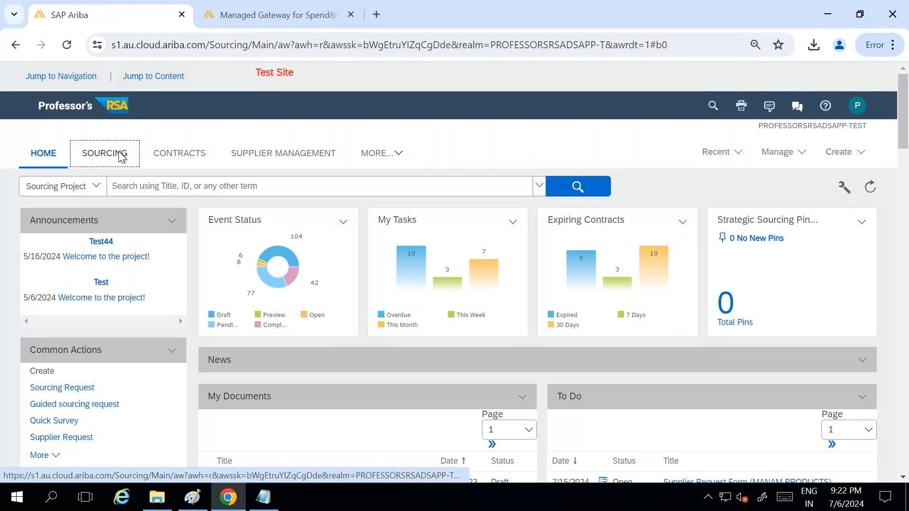
Switch to the Procurement module, whose To Do and My Documents lists are empty.
{"action": "left_click", "coordinate": [383, 153]}
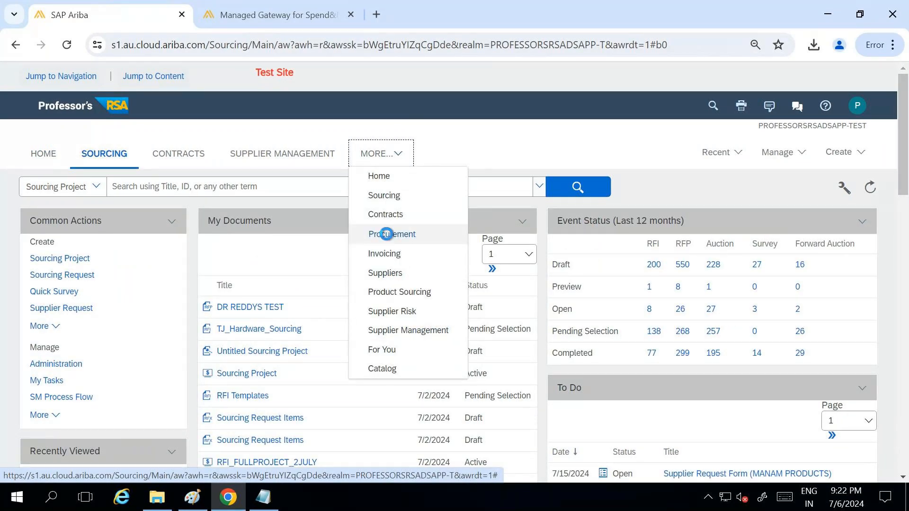
{"action": "left_click", "coordinate": [388, 237]}
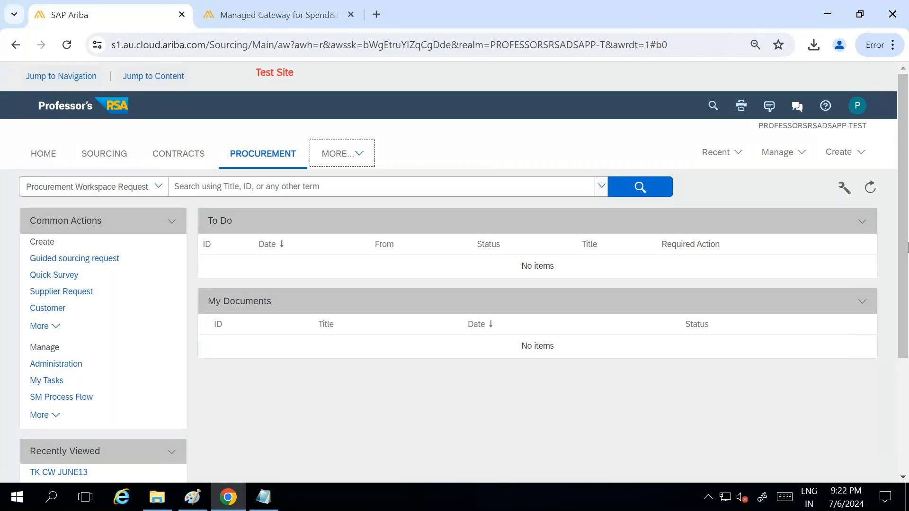
{"action": "scroll", "coordinate": [908, 246], "scroll_direction": "down", "scroll_amount": 3}
{"action": "scroll", "coordinate": [441, 185], "scroll_direction": "up", "scroll_amount": 3}
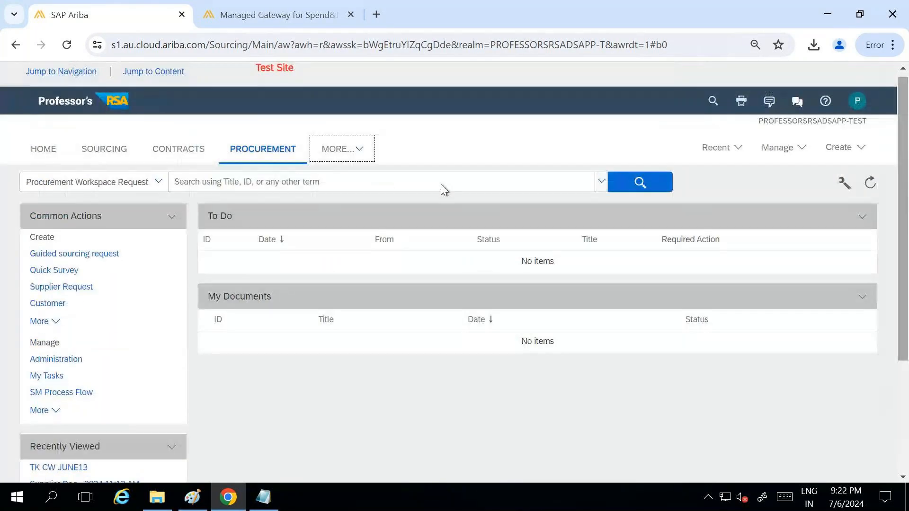
{"action": "left_click", "coordinate": [346, 150]}
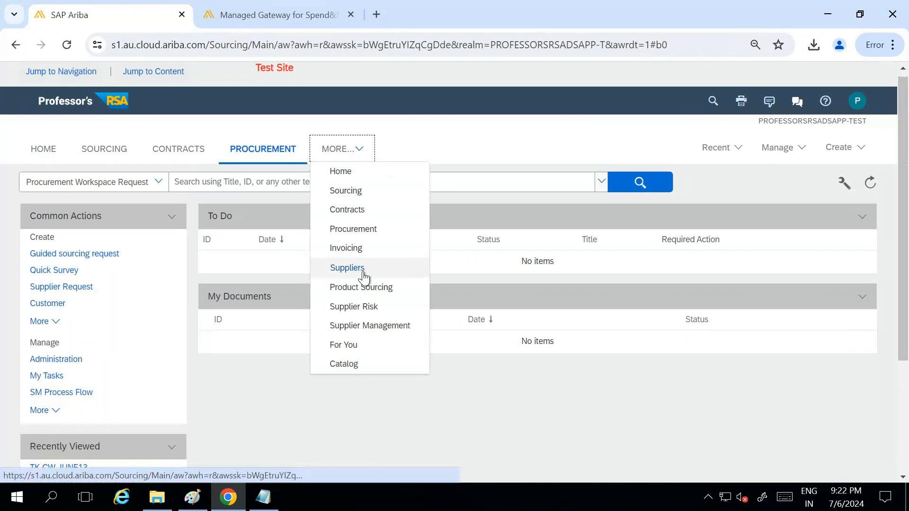
Open Supplier Management and show its Recent items and the Manage list including Administration.
{"action": "left_click", "coordinate": [377, 325]}
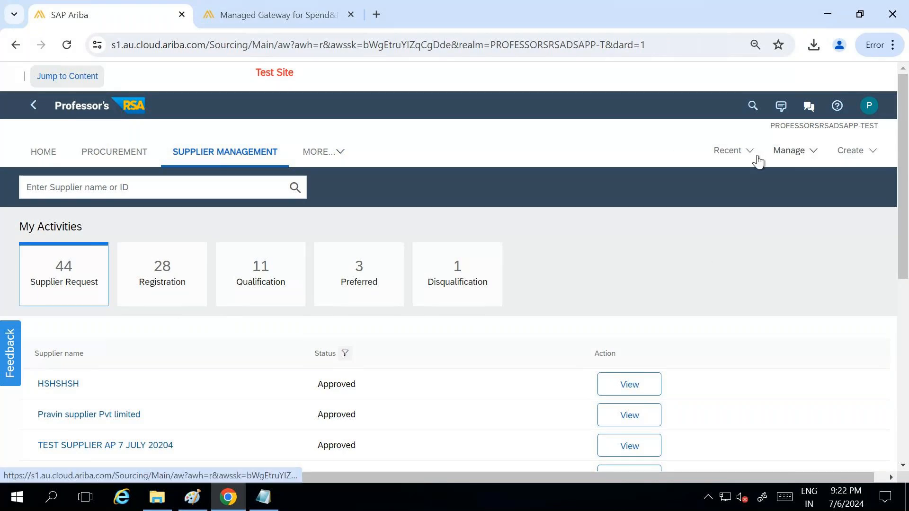
{"action": "left_click", "coordinate": [729, 153]}
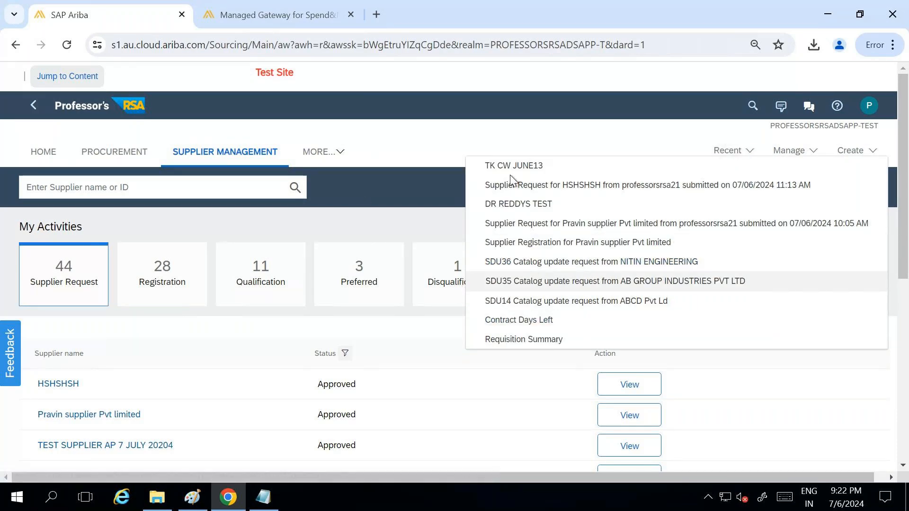
{"action": "left_click", "coordinate": [798, 154]}
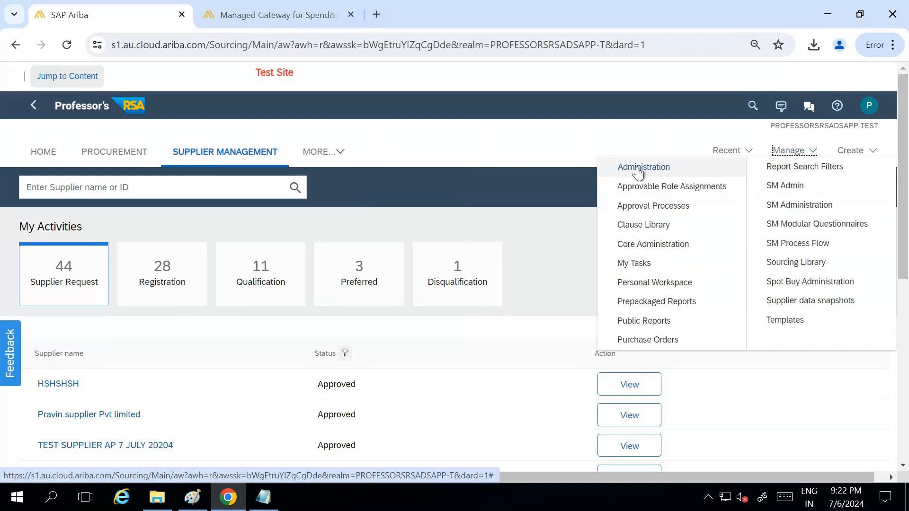
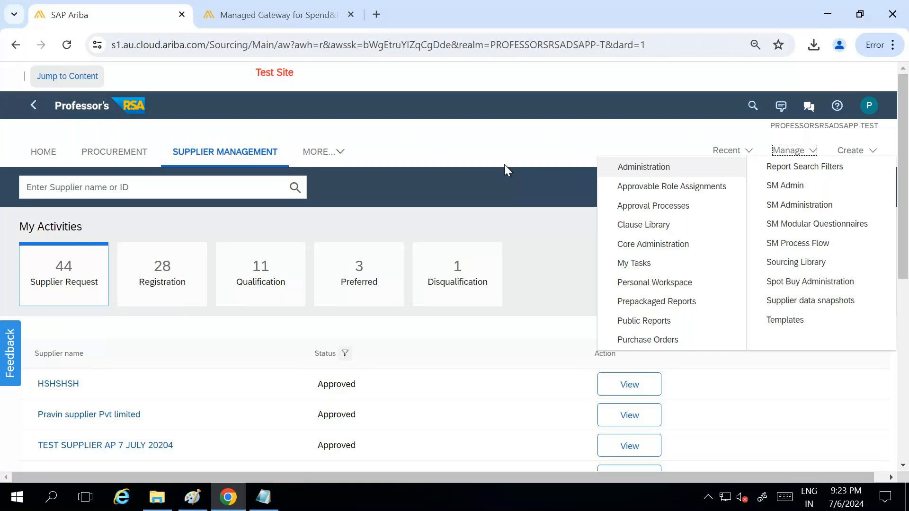
Leave the Manage list and return to the SAP Ariba Home dashboard.
{"action": "left_click", "coordinate": [39, 156]}
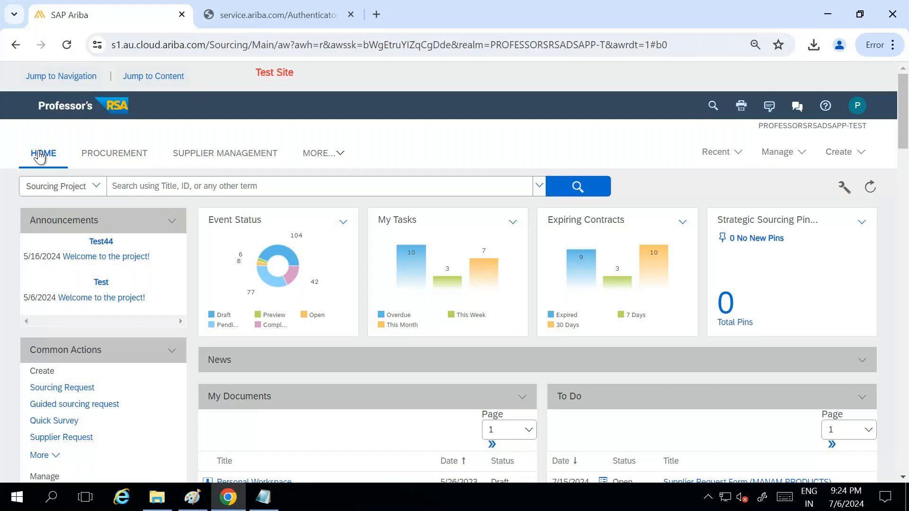
Switch to the Procurement tab to load the Sourcing dashboard with My Documents and Event Status.
{"action": "left_click", "coordinate": [132, 159]}
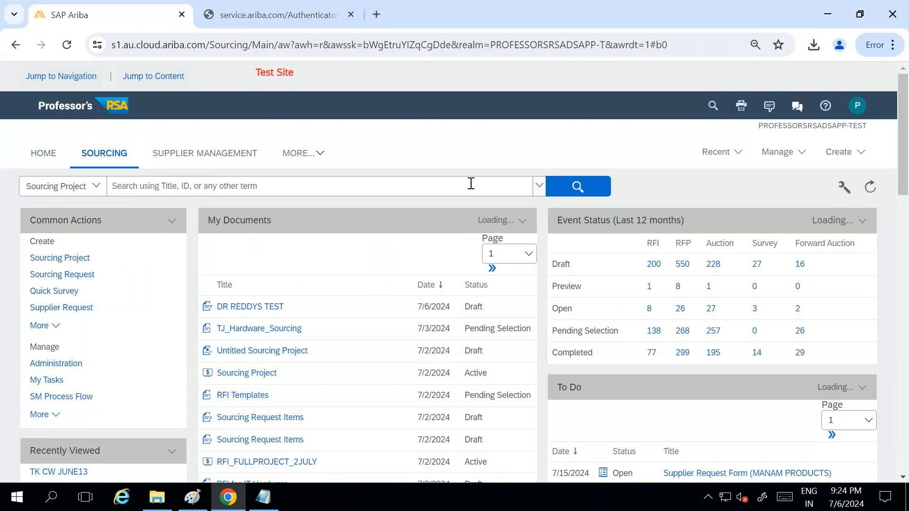
{"action": "left_click", "coordinate": [86, 116]}
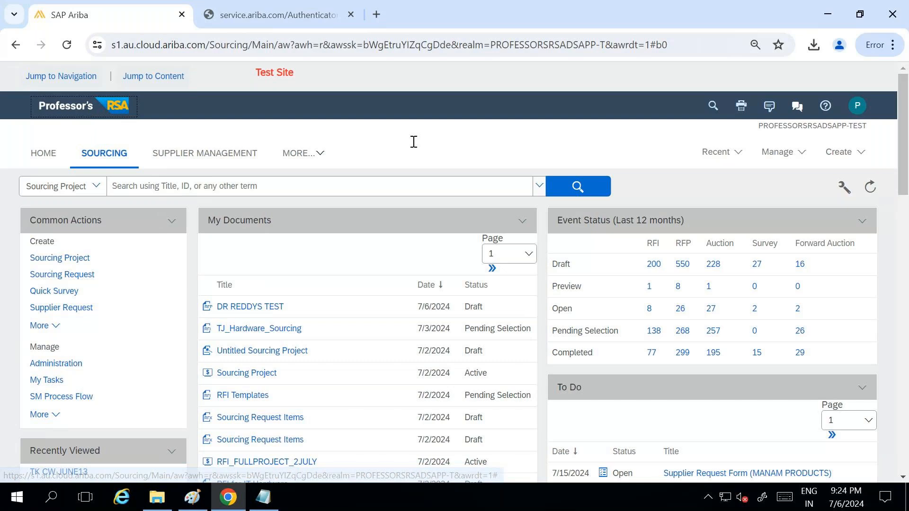
Start a blank Supplier Request from the Create menu.
{"action": "left_click", "coordinate": [859, 152]}
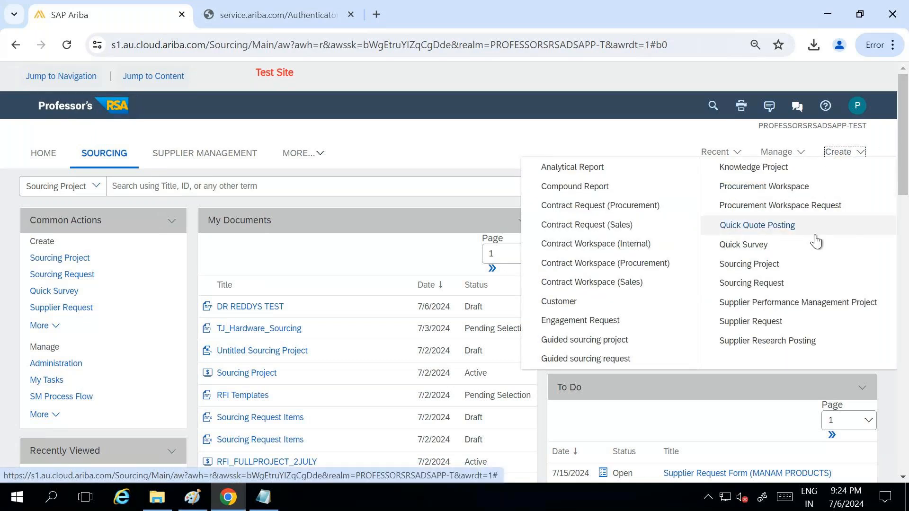
{"action": "left_click", "coordinate": [763, 322]}
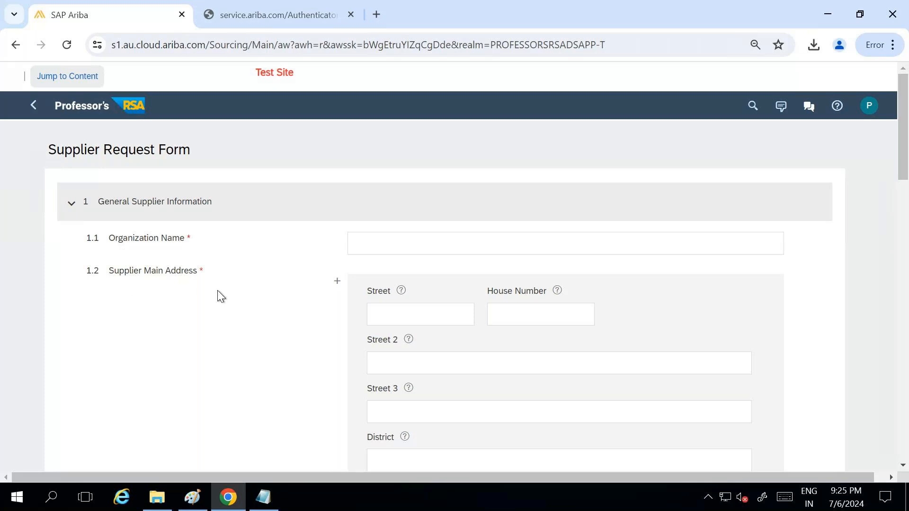
{"action": "scroll", "coordinate": [6, 348], "scroll_direction": "down", "scroll_amount": 1}
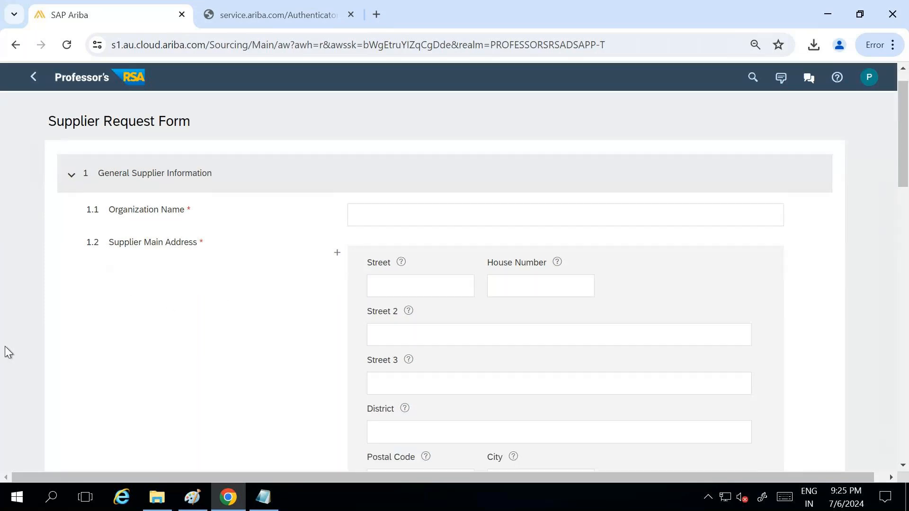
{"action": "left_click", "coordinate": [383, 257]}
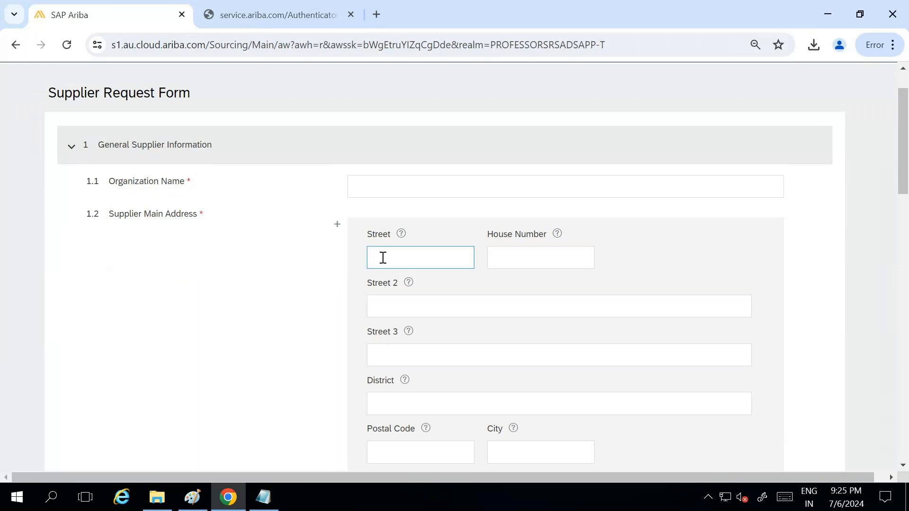
{"action": "scroll", "coordinate": [225, 309], "scroll_direction": "down", "scroll_amount": 4}
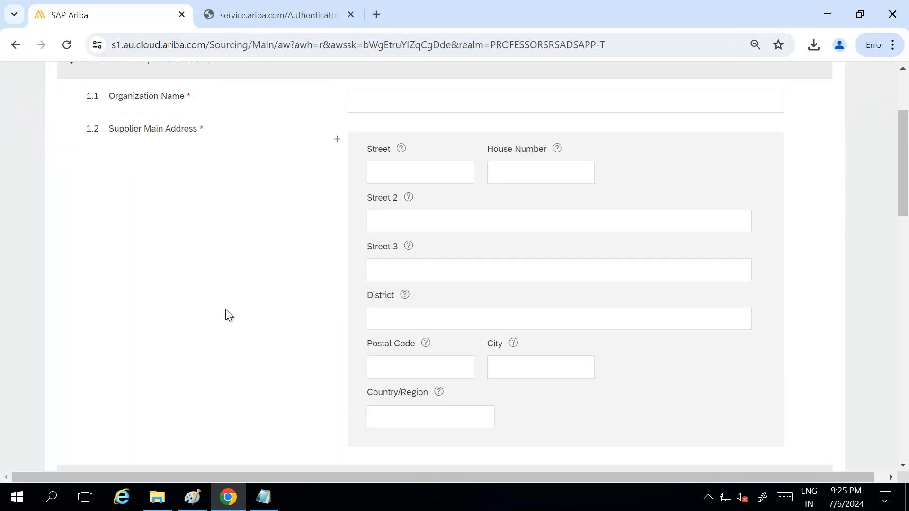
{"action": "scroll", "coordinate": [225, 316], "scroll_direction": "down", "scroll_amount": 1}
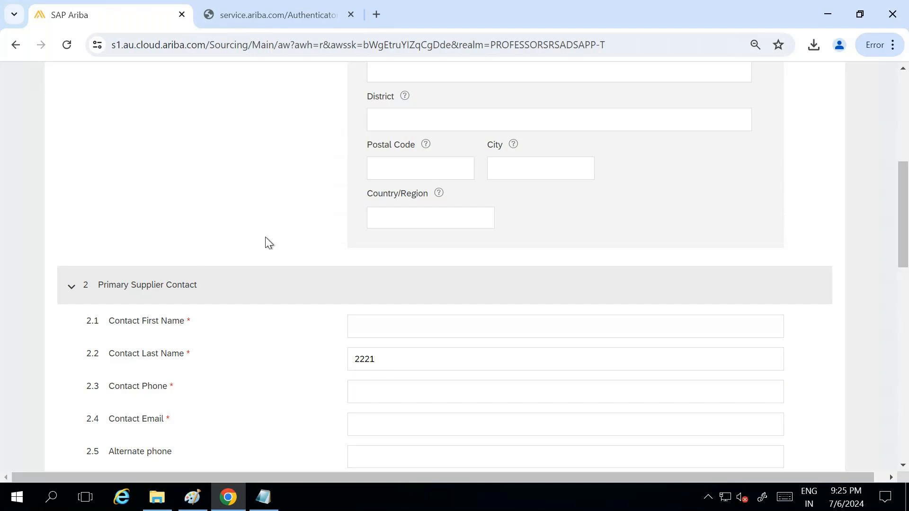
{"action": "scroll", "coordinate": [244, 249], "scroll_direction": "down", "scroll_amount": 4}
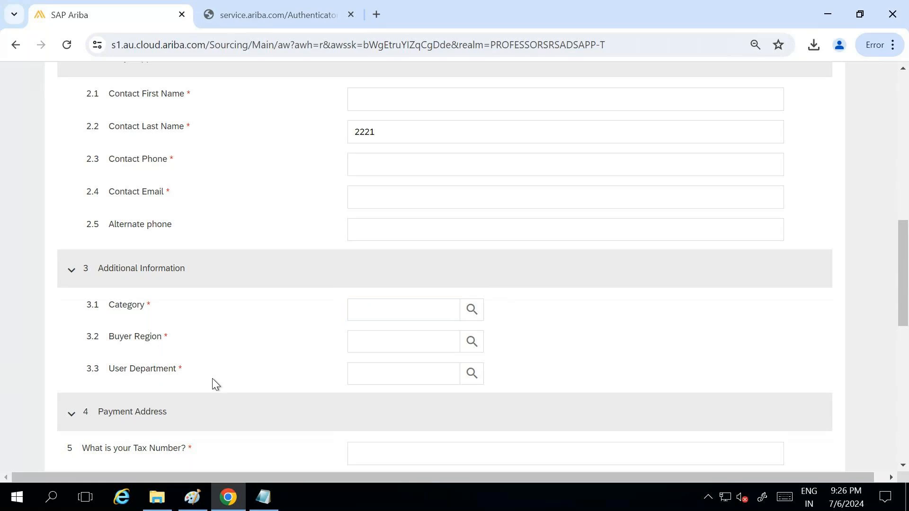
{"action": "scroll", "coordinate": [213, 379], "scroll_direction": "down", "scroll_amount": 2}
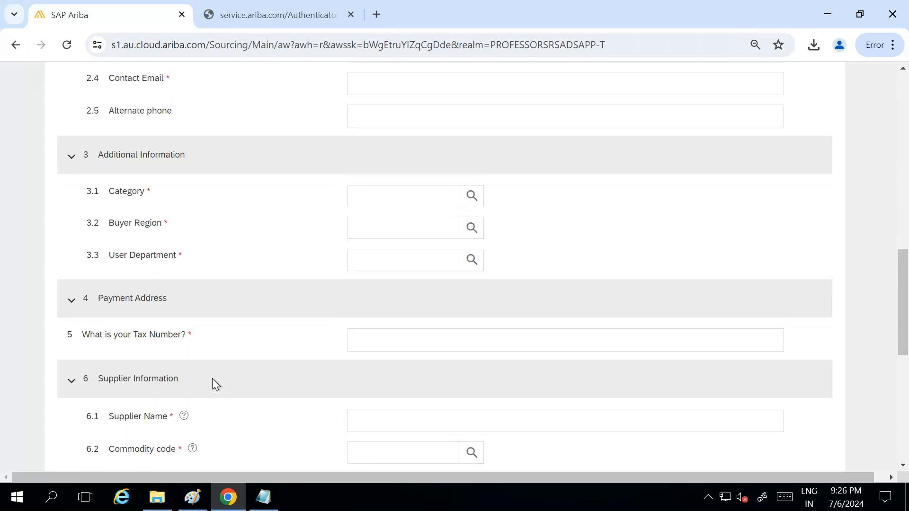
{"action": "left_click", "coordinate": [375, 218]}
{"action": "scroll", "coordinate": [248, 254], "scroll_direction": "down", "scroll_amount": 1}
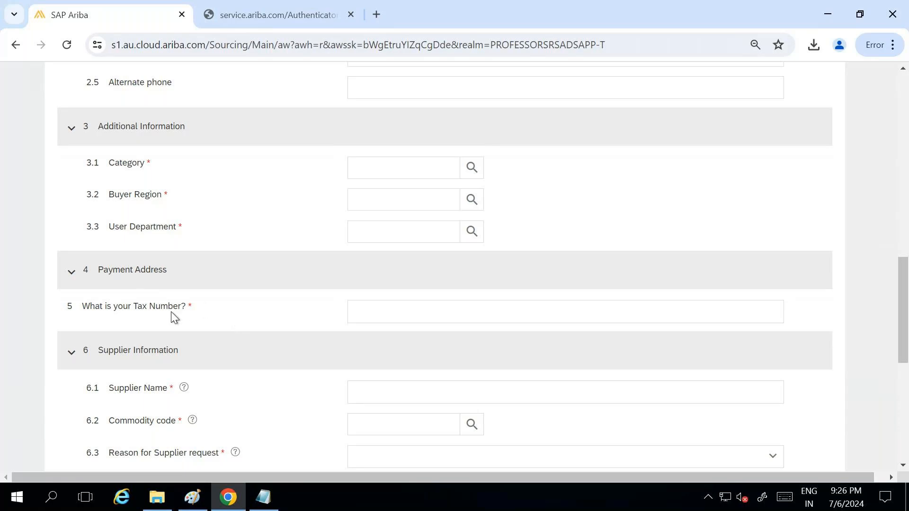
{"action": "scroll", "coordinate": [178, 313], "scroll_direction": "down", "scroll_amount": 3}
{"action": "scroll", "coordinate": [182, 317], "scroll_direction": "down", "scroll_amount": 3}
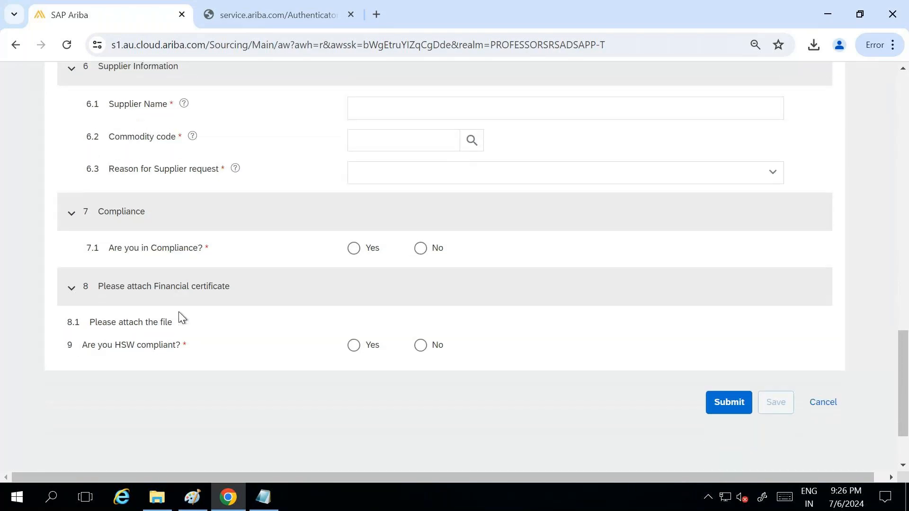
{"action": "scroll", "coordinate": [178, 312], "scroll_direction": "up", "scroll_amount": 15}
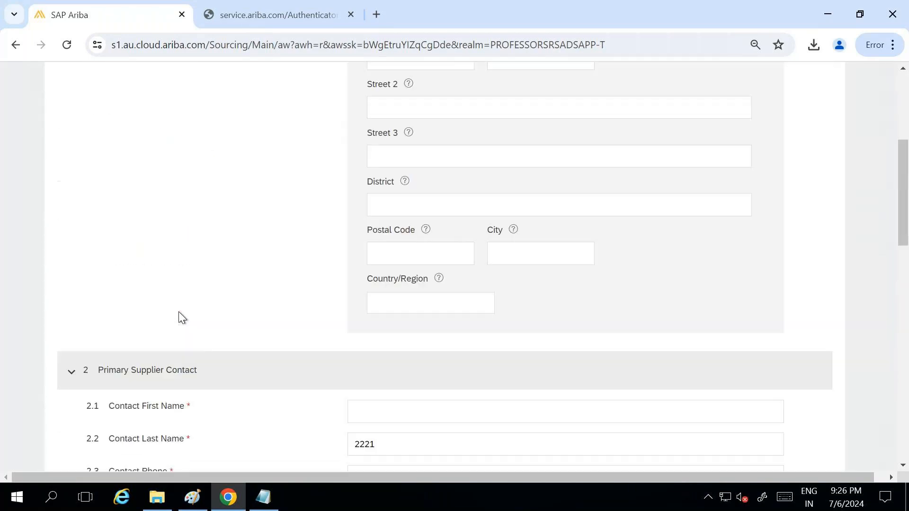
{"action": "scroll", "coordinate": [179, 313], "scroll_direction": "up", "scroll_amount": 5}
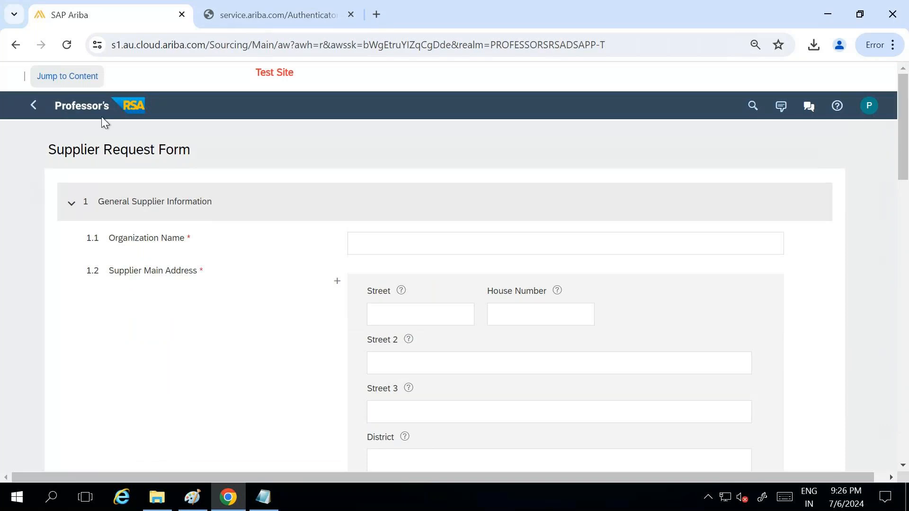
Leave the form, start another Supplier Request, go back, then switch to Supplier Management.
{"action": "left_click", "coordinate": [84, 110]}
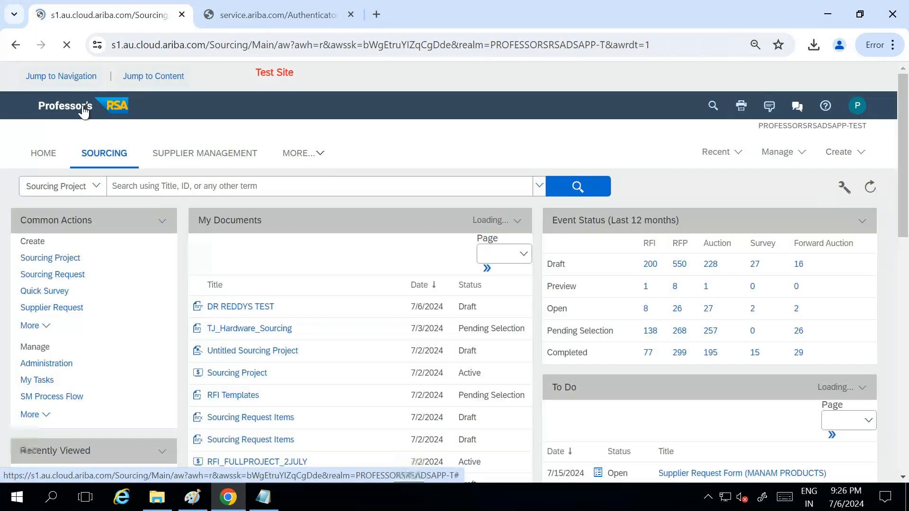
{"action": "left_click", "coordinate": [847, 154]}
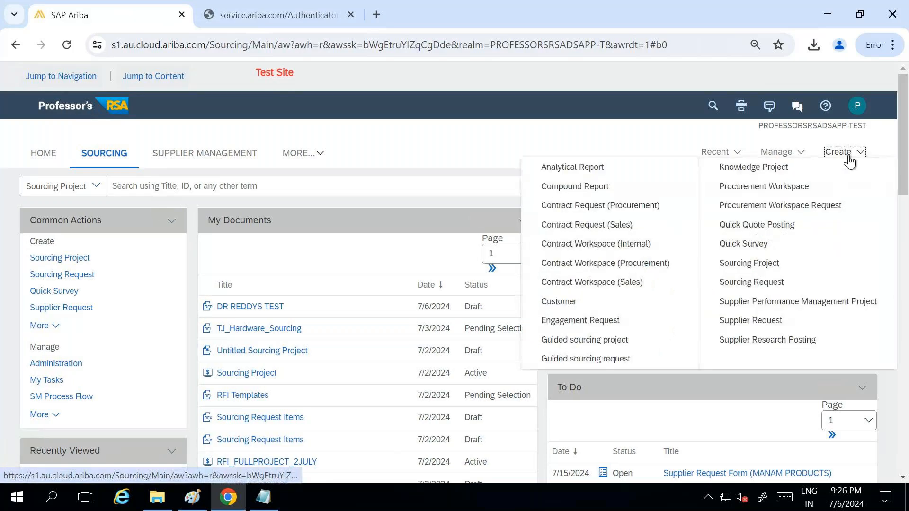
{"action": "left_click", "coordinate": [758, 319]}
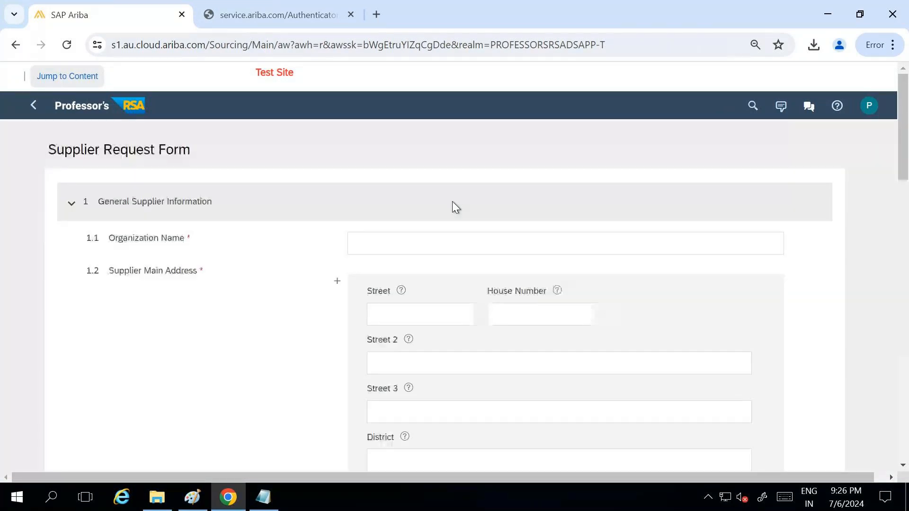
{"action": "left_click", "coordinate": [101, 110]}
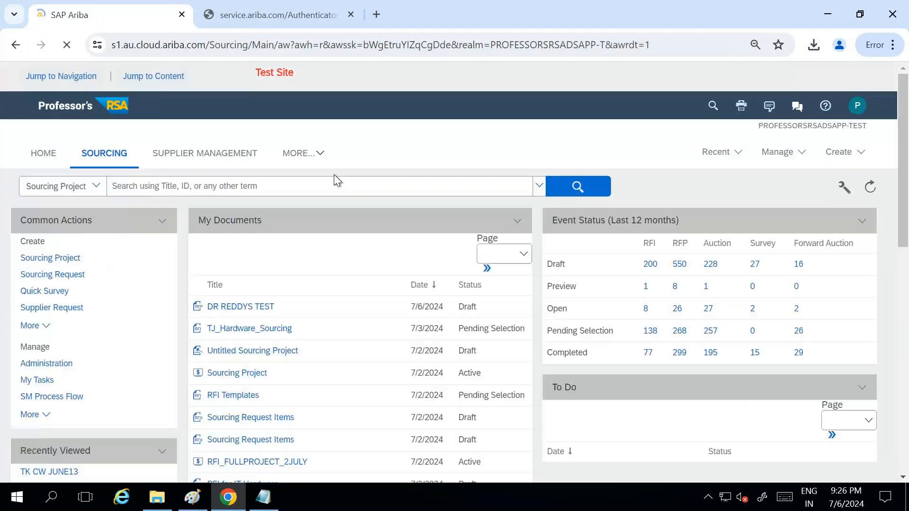
{"action": "left_click", "coordinate": [212, 158]}
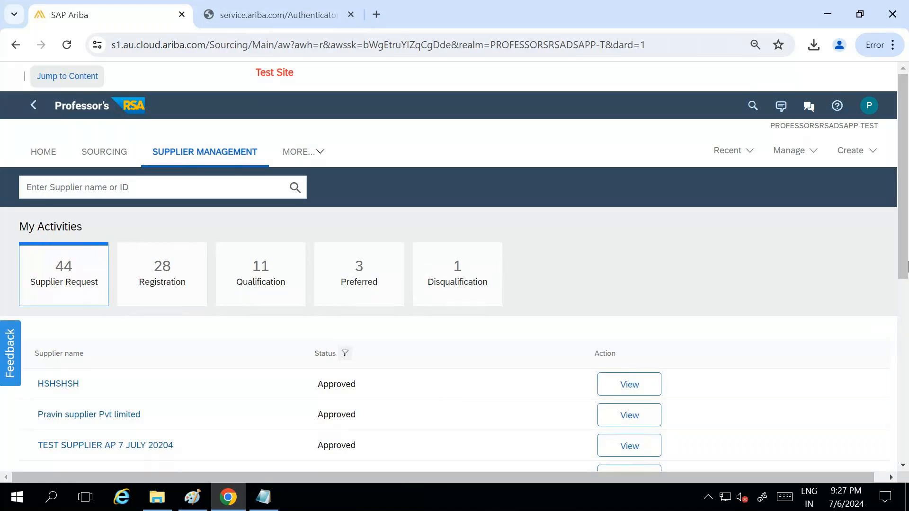
{"action": "scroll", "coordinate": [469, 332], "scroll_direction": "down", "scroll_amount": 4}
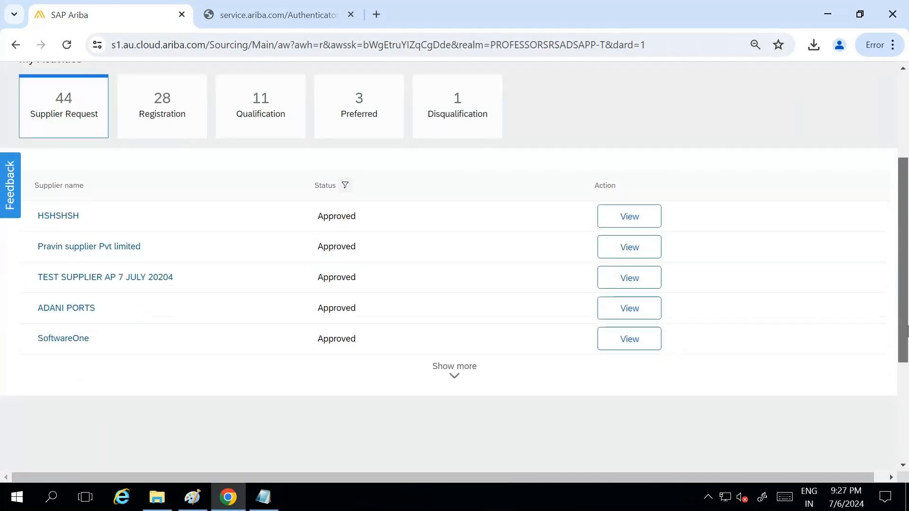
{"action": "left_click", "coordinate": [471, 372]}
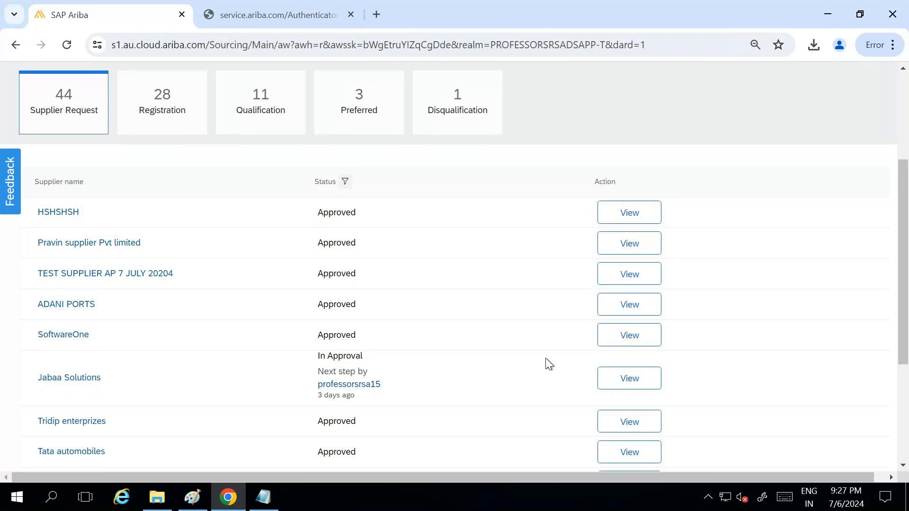
{"action": "left_click", "coordinate": [631, 384]}
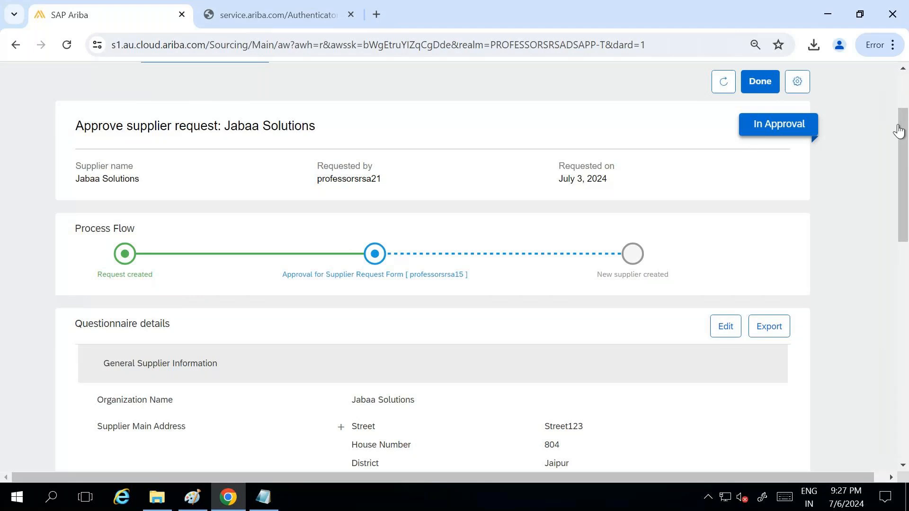
{"action": "left_click", "coordinate": [908, 92]}
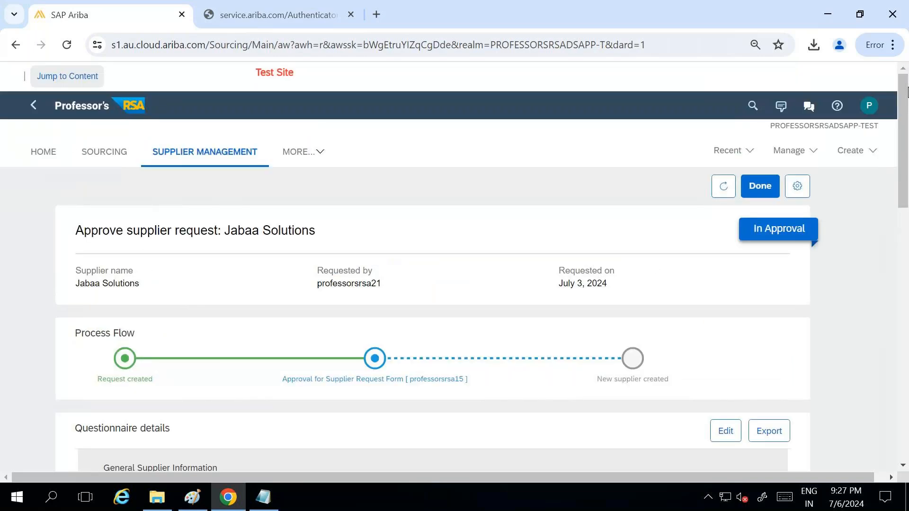
{"action": "left_click", "coordinate": [761, 185]}
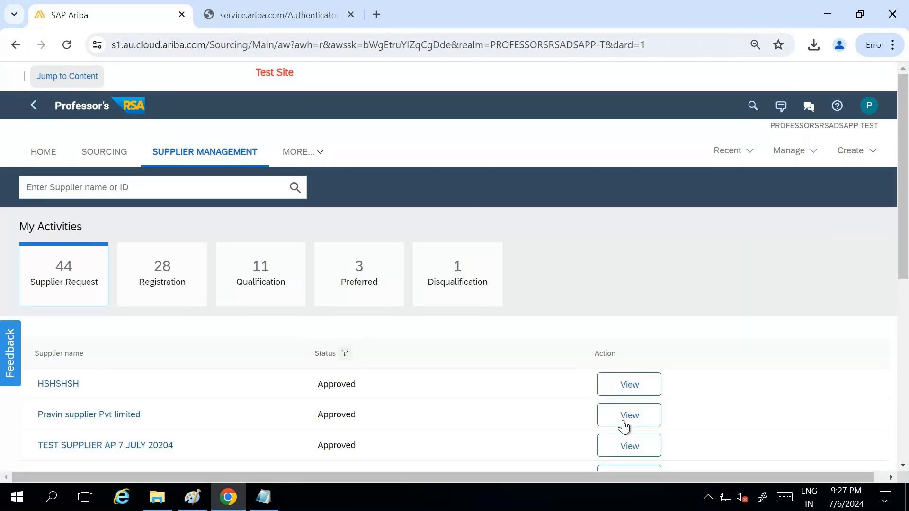
Open the second approved supplier request and view its full supplier profile.
{"action": "left_click", "coordinate": [624, 426]}
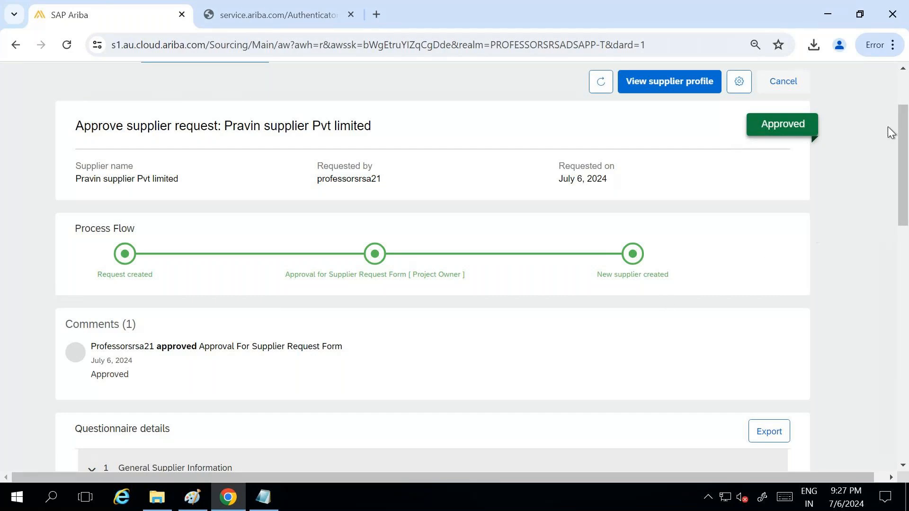
{"action": "left_click", "coordinate": [902, 88]}
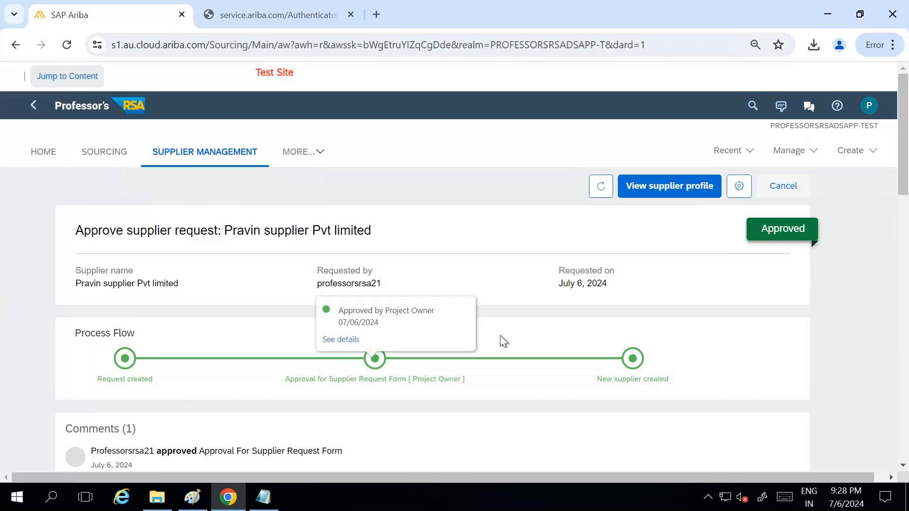
{"action": "left_click", "coordinate": [673, 190]}
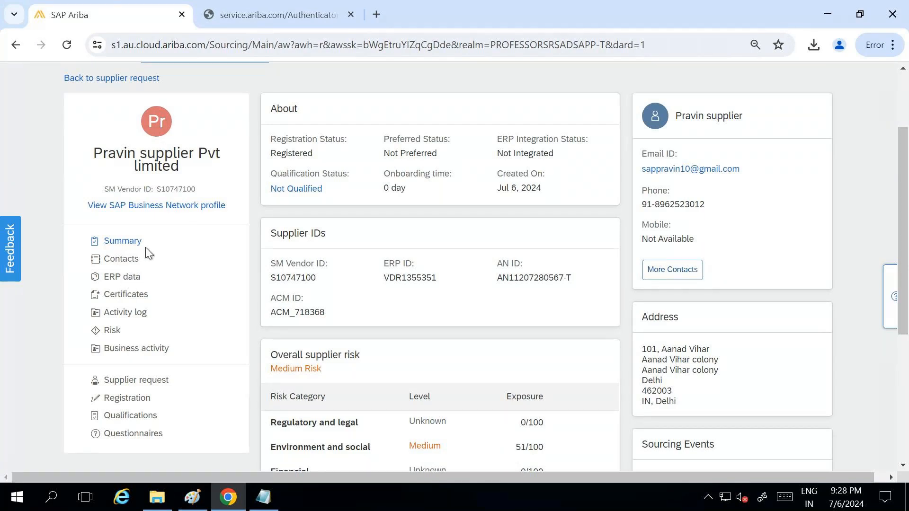
Check the approved supplier's registration details, then return to Supplier Management home.
{"action": "left_click", "coordinate": [155, 387]}
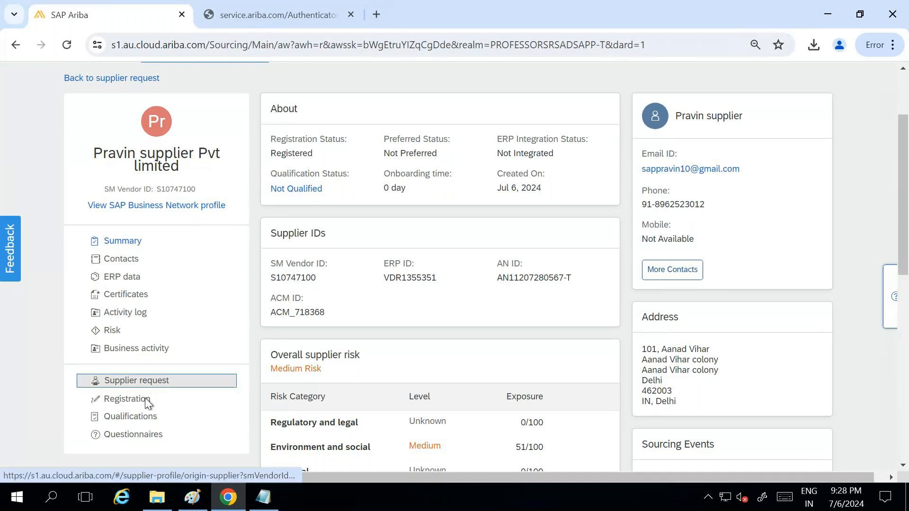
{"action": "left_click", "coordinate": [138, 404]}
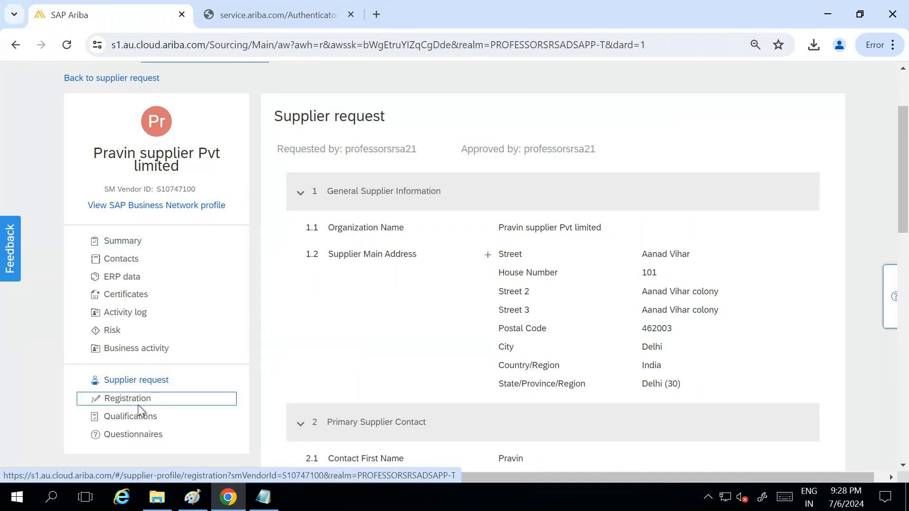
{"action": "left_click", "coordinate": [128, 402]}
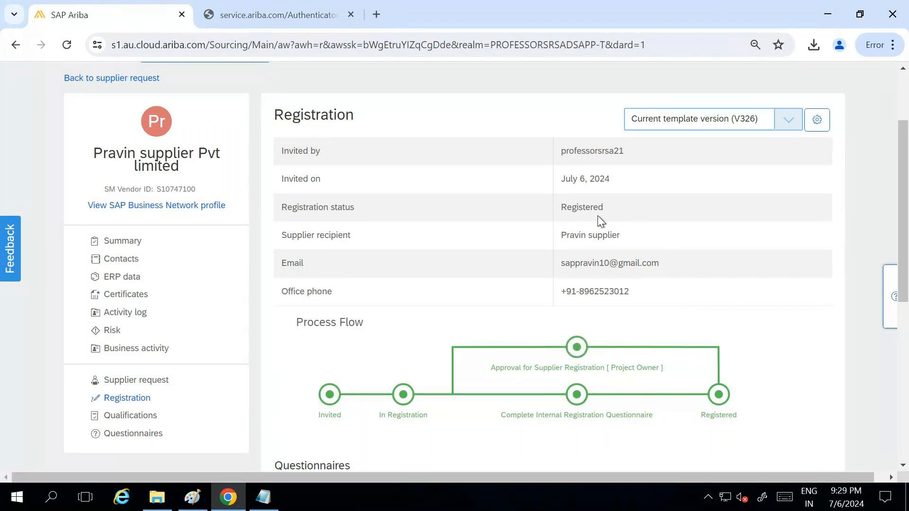
{"action": "left_click", "coordinate": [116, 82]}
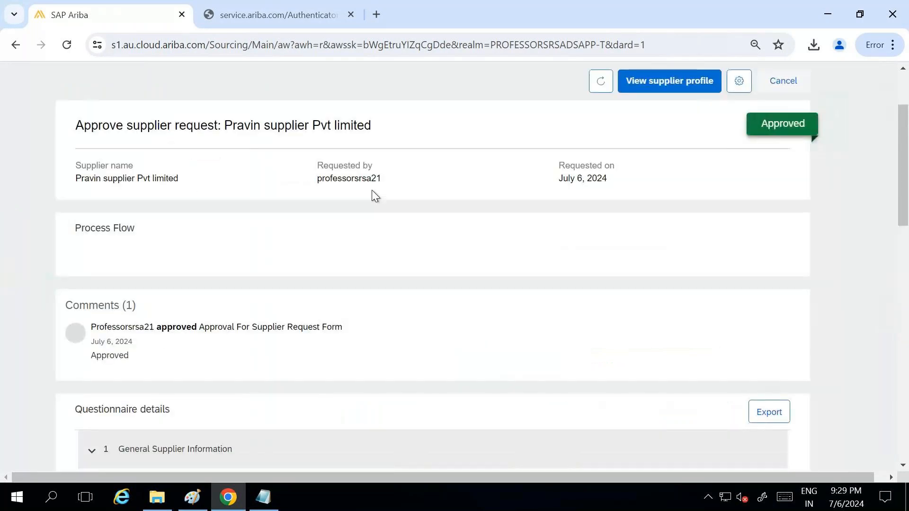
{"action": "left_click", "coordinate": [783, 82]}
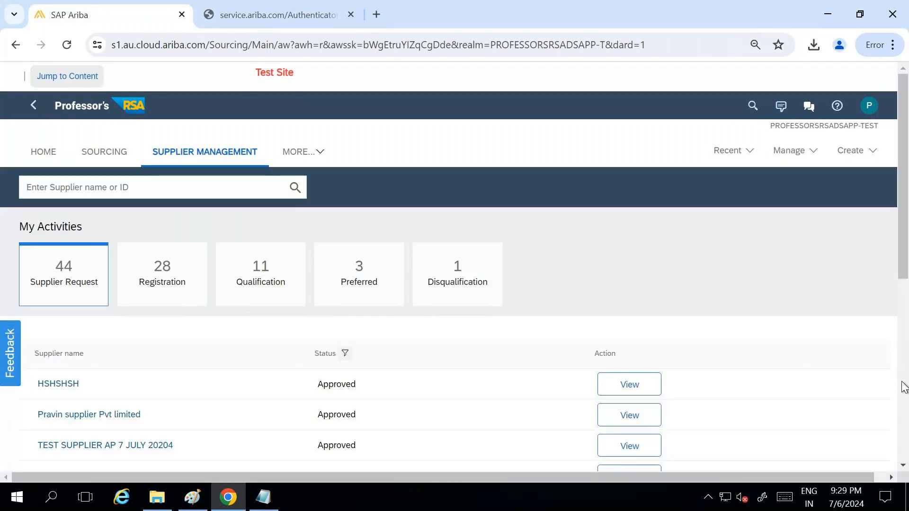
Load more suppliers and open MANAM PRODUCTS' supplier profile at its Registration page.
{"action": "left_click", "coordinate": [903, 385]}
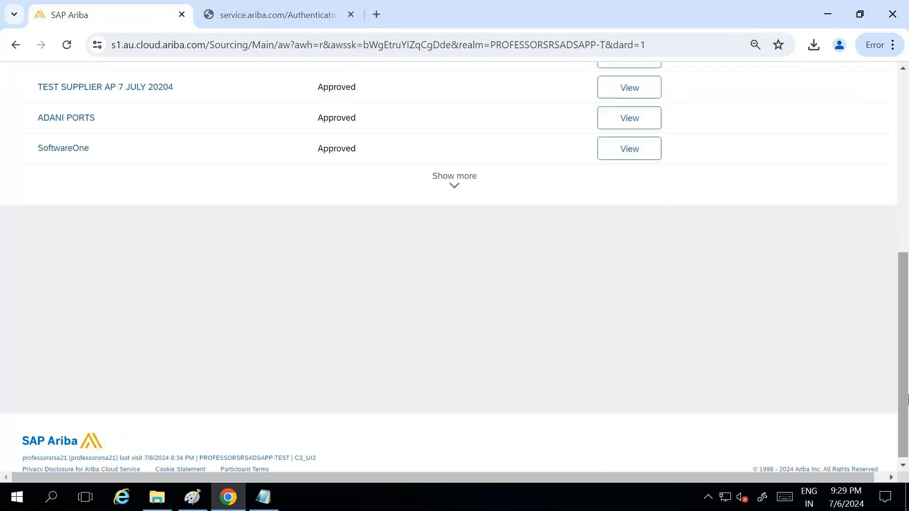
{"action": "left_click", "coordinate": [459, 177]}
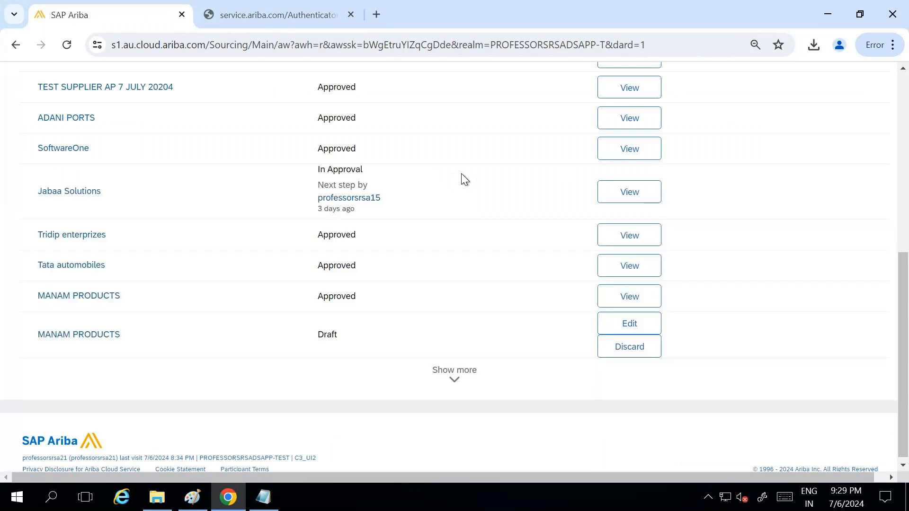
{"action": "left_click", "coordinate": [630, 298]}
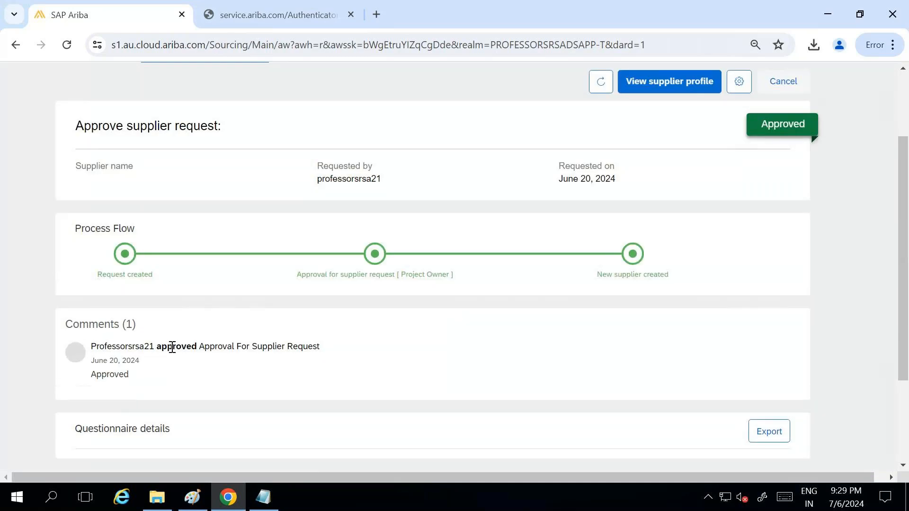
{"action": "left_click", "coordinate": [676, 83]}
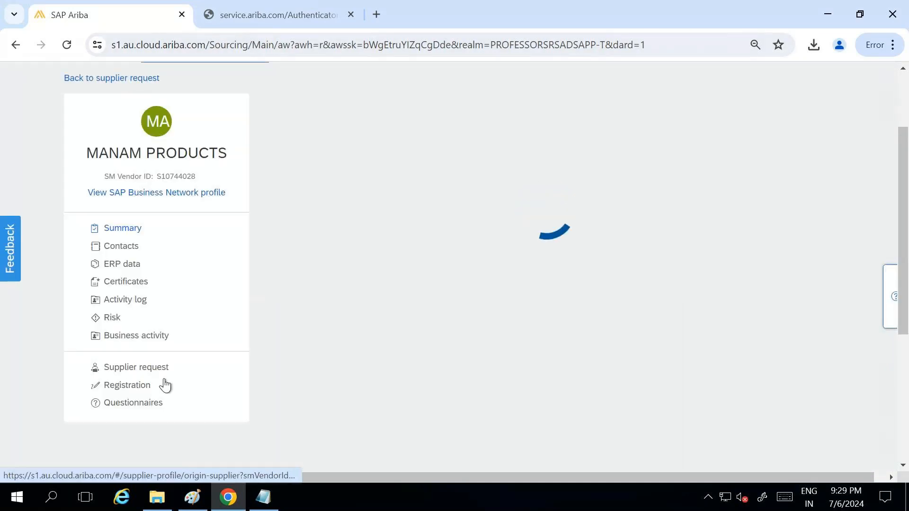
{"action": "left_click", "coordinate": [128, 386]}
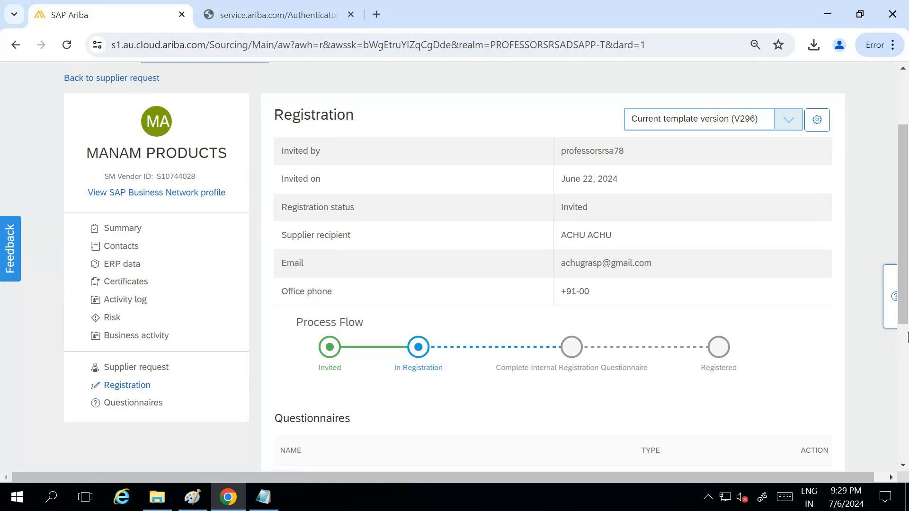
{"action": "left_click_drag", "start_coordinate": [901, 307], "coordinate": [420, 384]}
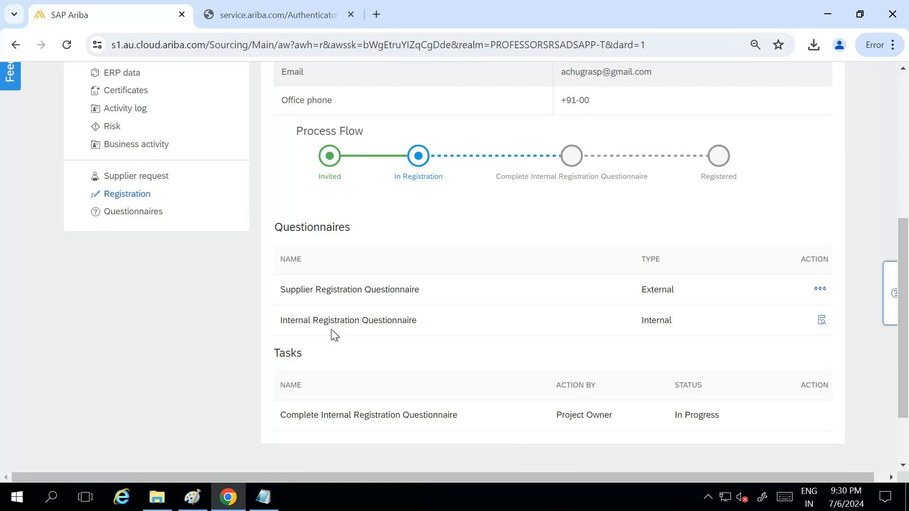
{"action": "left_click", "coordinate": [821, 321]}
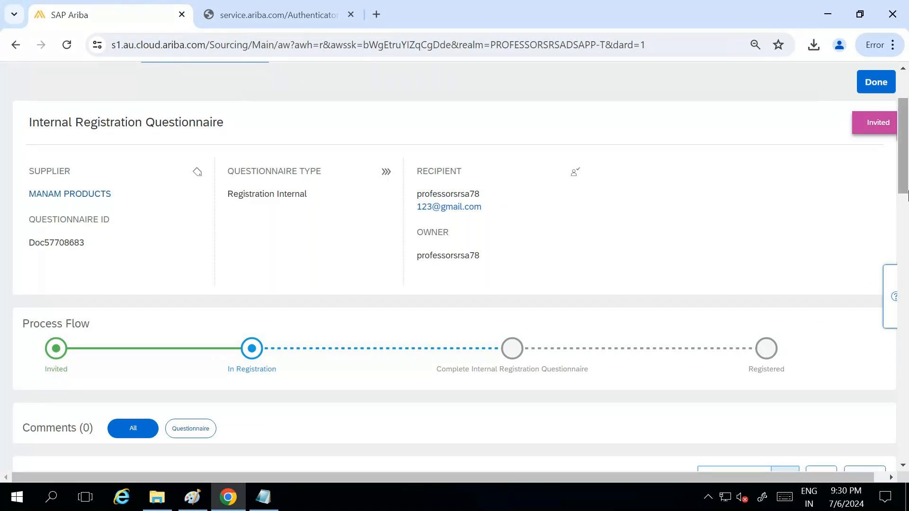
{"action": "left_click_drag", "start_coordinate": [902, 174], "coordinate": [903, 275]}
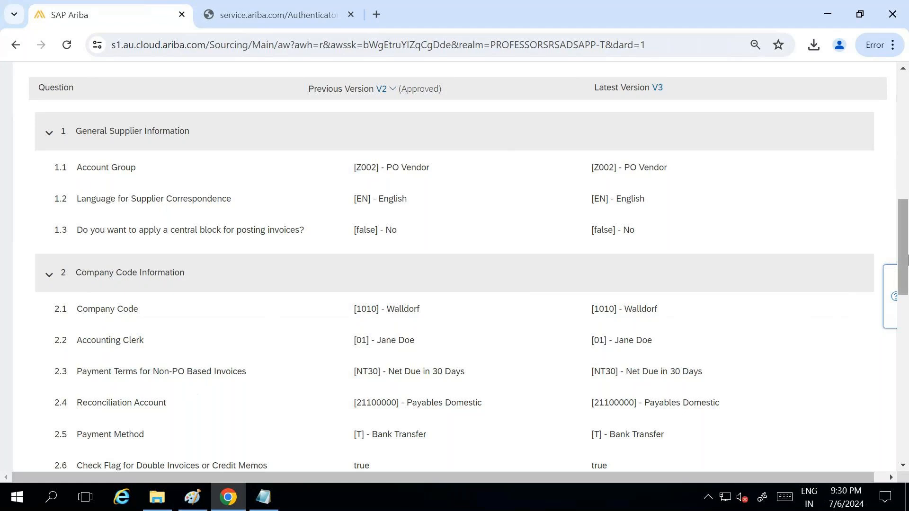
{"action": "left_click_drag", "start_coordinate": [906, 257], "coordinate": [903, 322]}
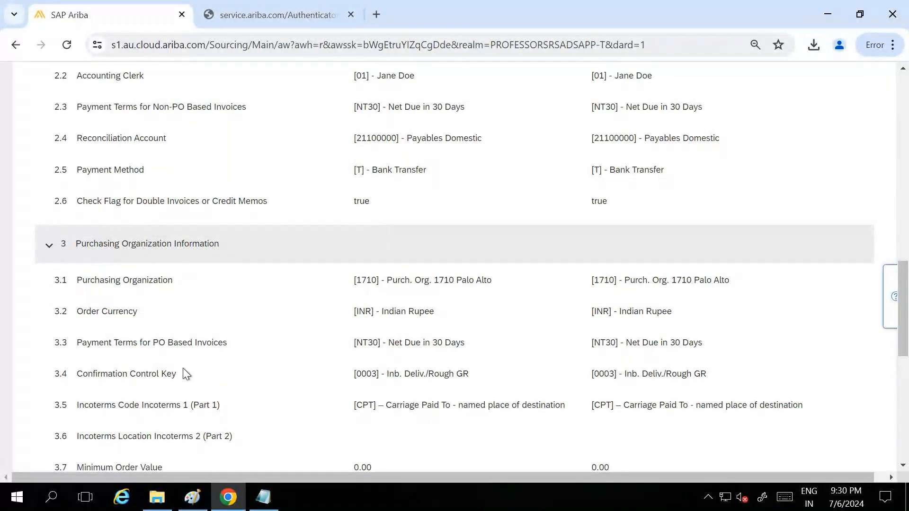
{"action": "left_click", "coordinate": [907, 92]}
{"action": "left_click", "coordinate": [905, 93]}
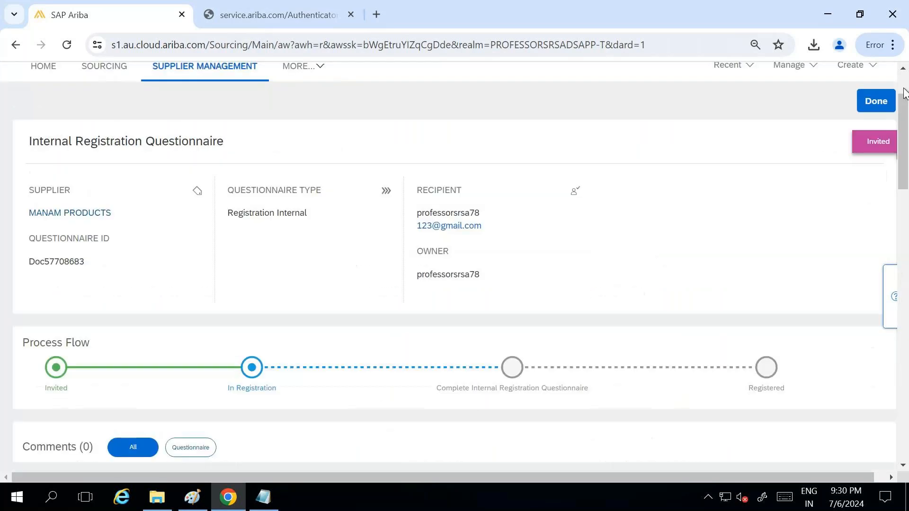
{"action": "left_click", "coordinate": [858, 107]}
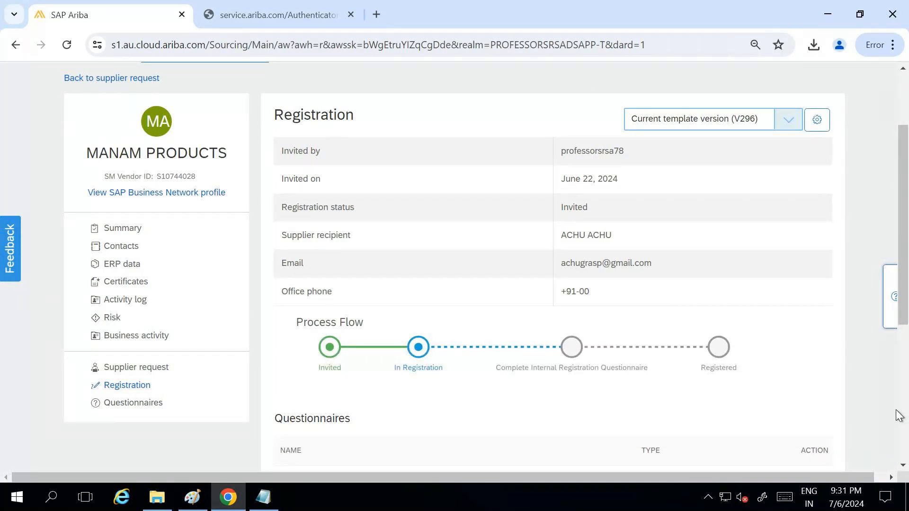
{"action": "scroll", "coordinate": [898, 415], "scroll_direction": "down", "scroll_amount": 5}
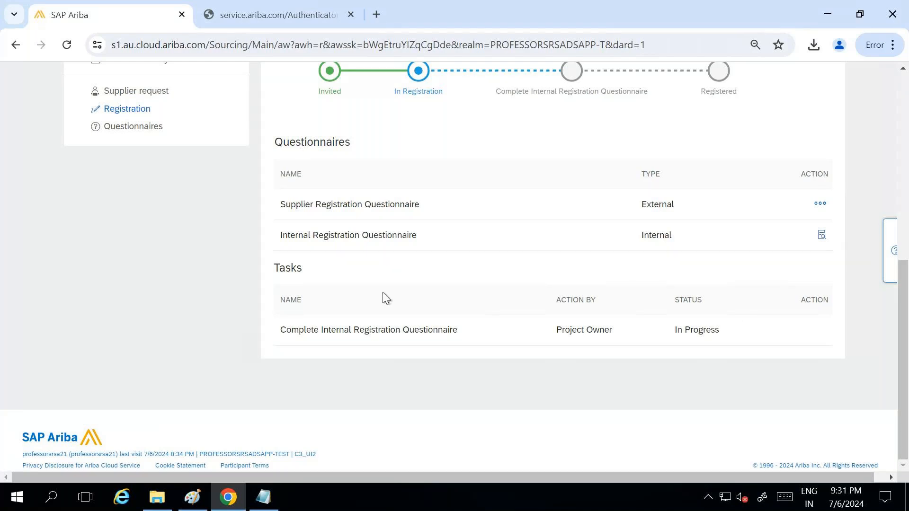
{"action": "left_click", "coordinate": [822, 235]}
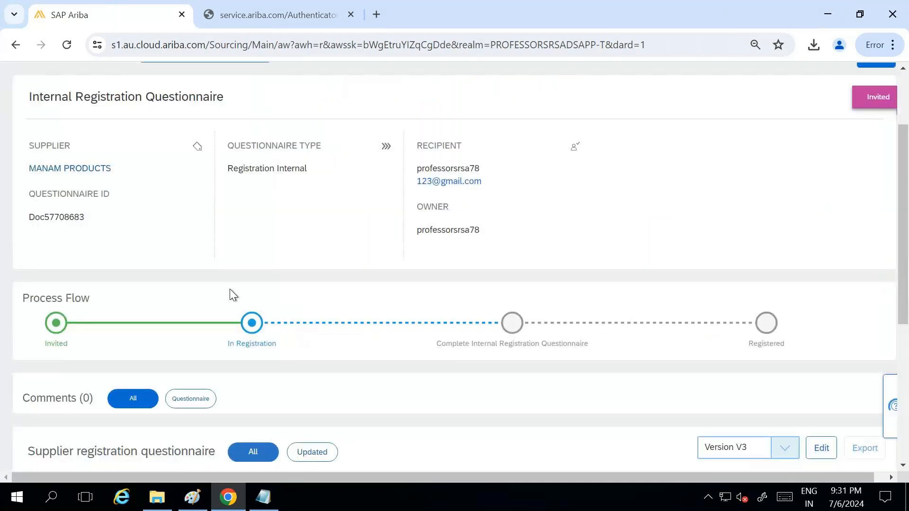
{"action": "left_click_drag", "start_coordinate": [901, 205], "coordinate": [901, 267]}
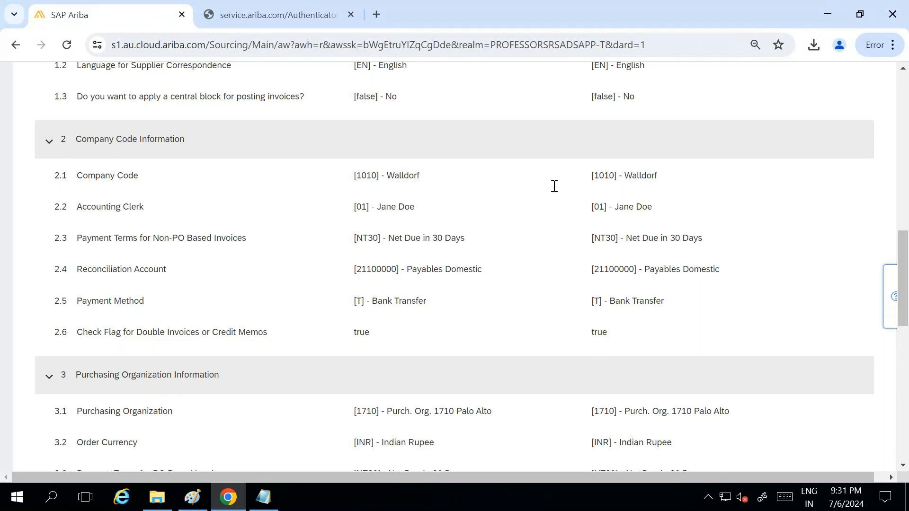
{"action": "left_click_drag", "start_coordinate": [903, 272], "coordinate": [901, 77]}
{"action": "left_click", "coordinate": [866, 190]}
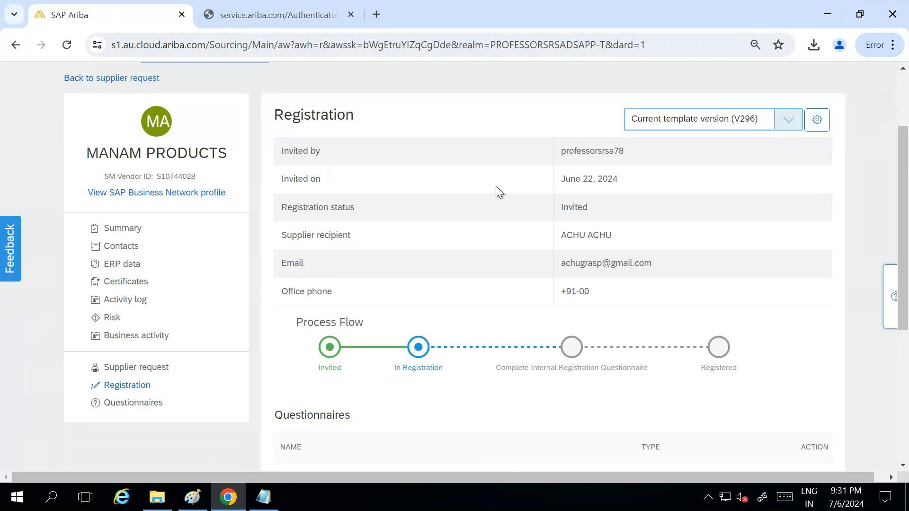
{"action": "scroll", "coordinate": [905, 104], "scroll_direction": "up", "scroll_amount": 3}
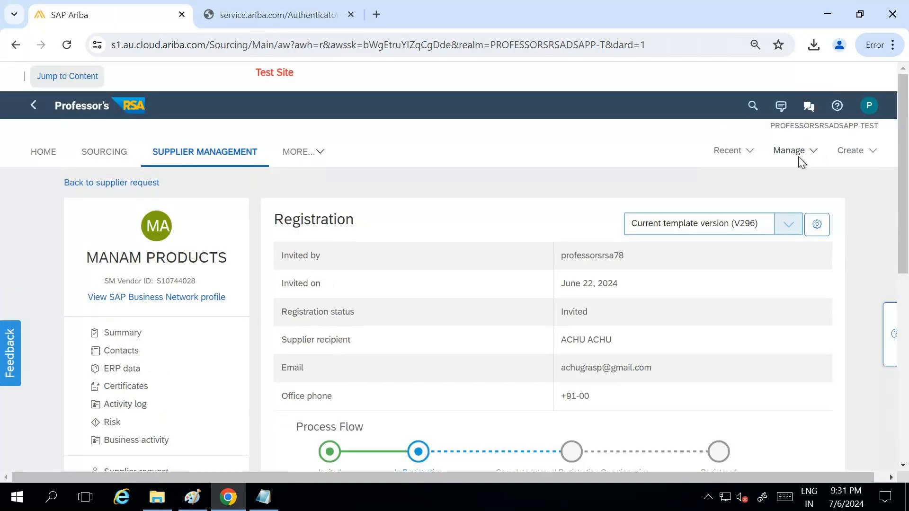
Go to the Templates area from the Manage menu.
{"action": "left_click", "coordinate": [788, 151]}
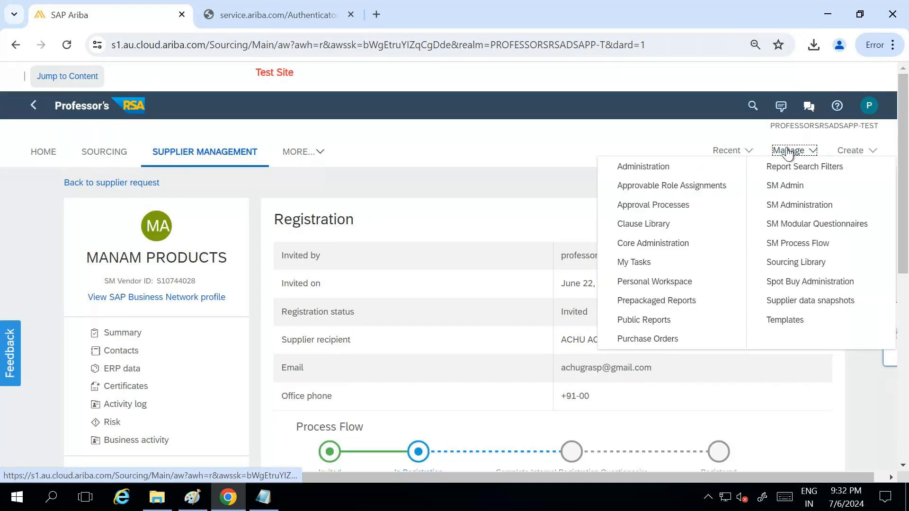
{"action": "left_click", "coordinate": [785, 321]}
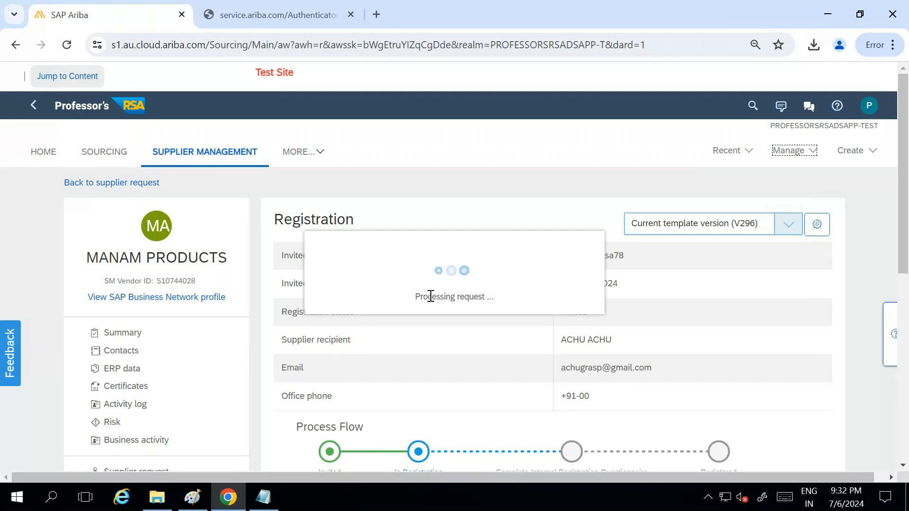
Check the payload_872713132.dat confirmation in Notepad, then return to the SAP Ariba My Templates tab.
{"action": "left_click", "coordinate": [263, 11]}
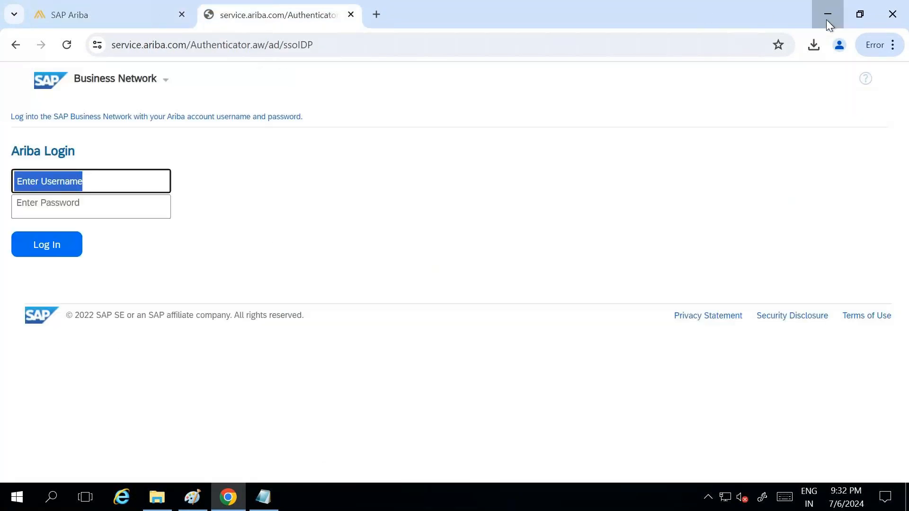
{"action": "left_click", "coordinate": [828, 15]}
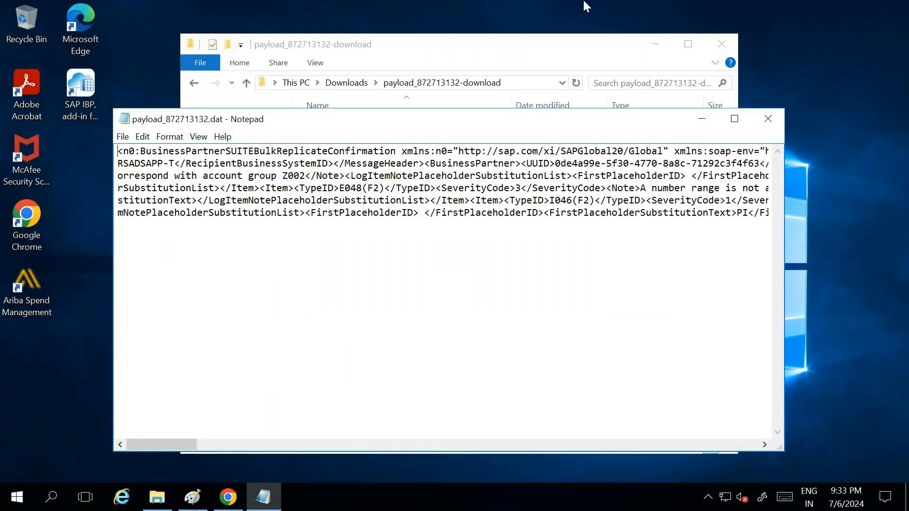
{"action": "mouse_move", "coordinate": [534, 5]}
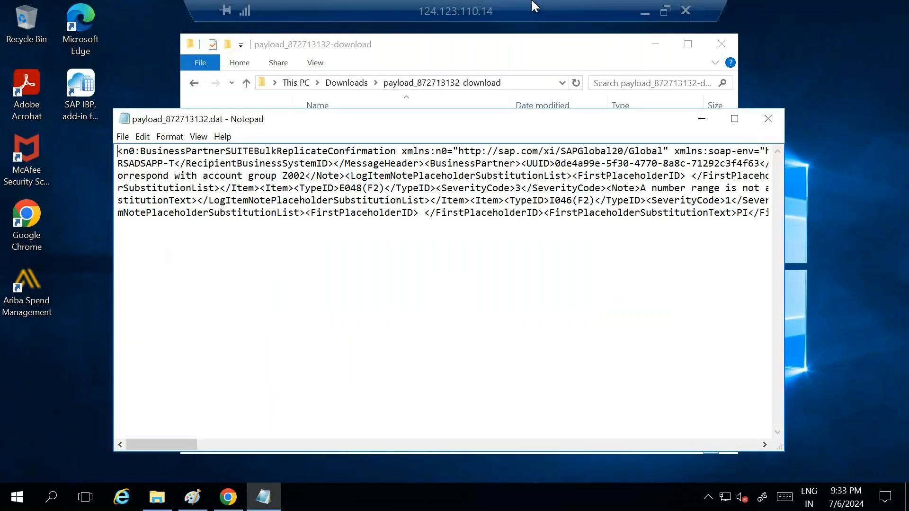
{"action": "left_click", "coordinate": [227, 497]}
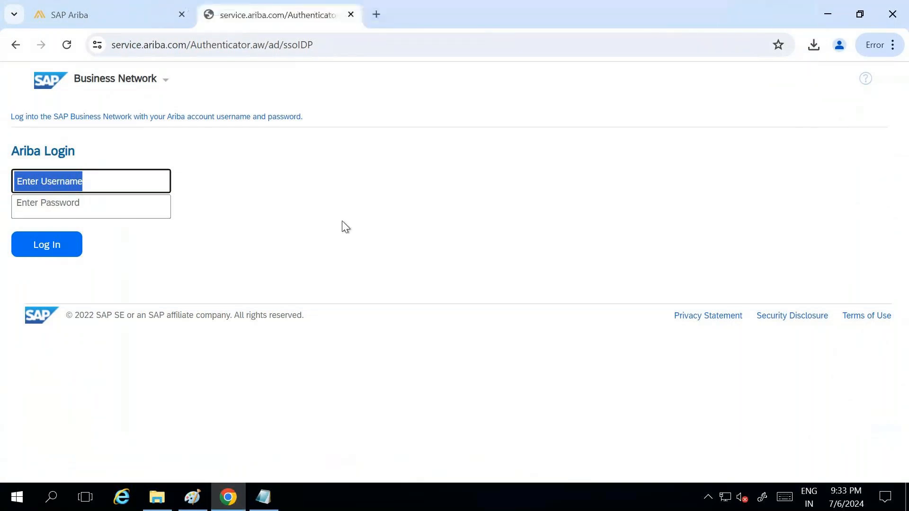
{"action": "left_click", "coordinate": [128, 12]}
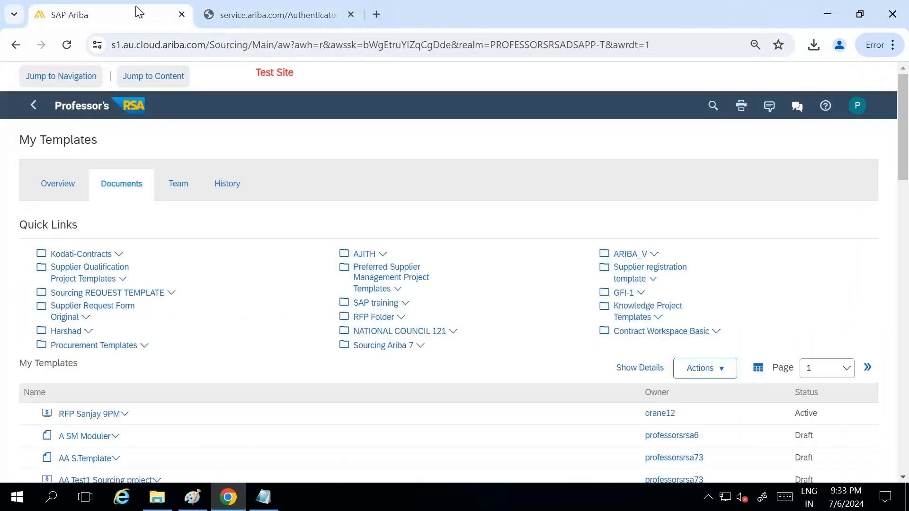
Close the unused login tab and open the Supplier Request Form Original folder.
{"action": "left_click", "coordinate": [354, 13]}
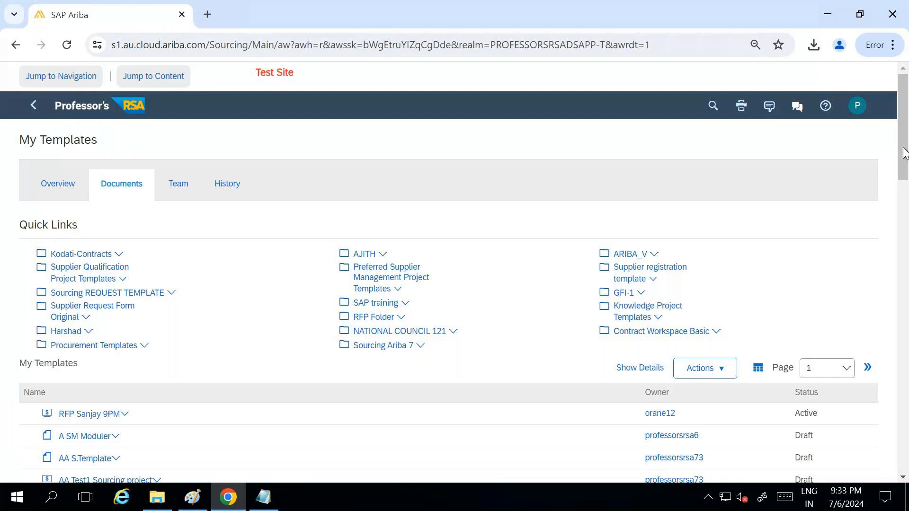
{"action": "left_click_drag", "start_coordinate": [904, 153], "coordinate": [904, 182]}
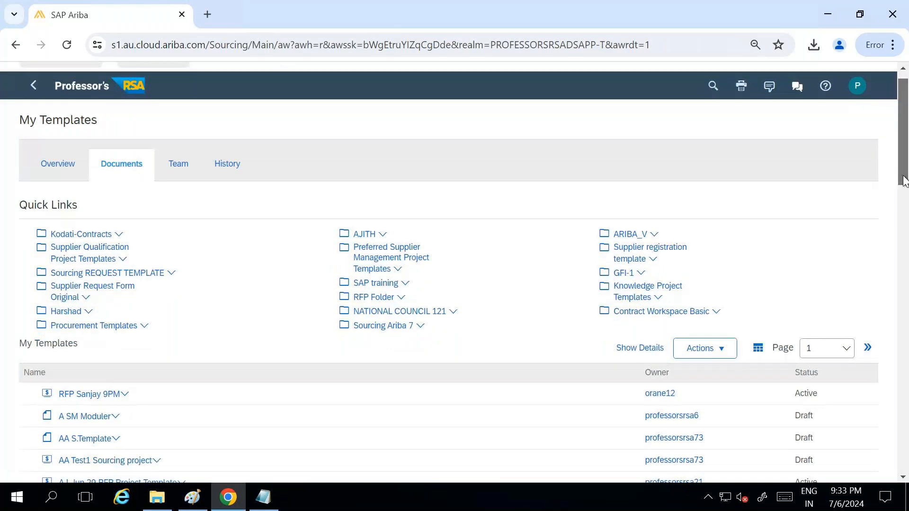
{"action": "scroll", "coordinate": [904, 182], "scroll_direction": "down", "scroll_amount": 3}
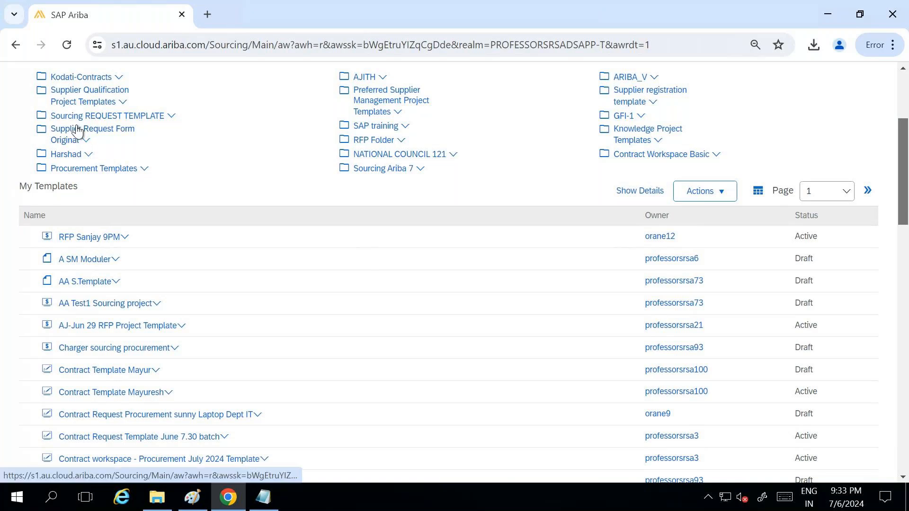
{"action": "left_click", "coordinate": [86, 140]}
{"action": "left_click", "coordinate": [90, 185]}
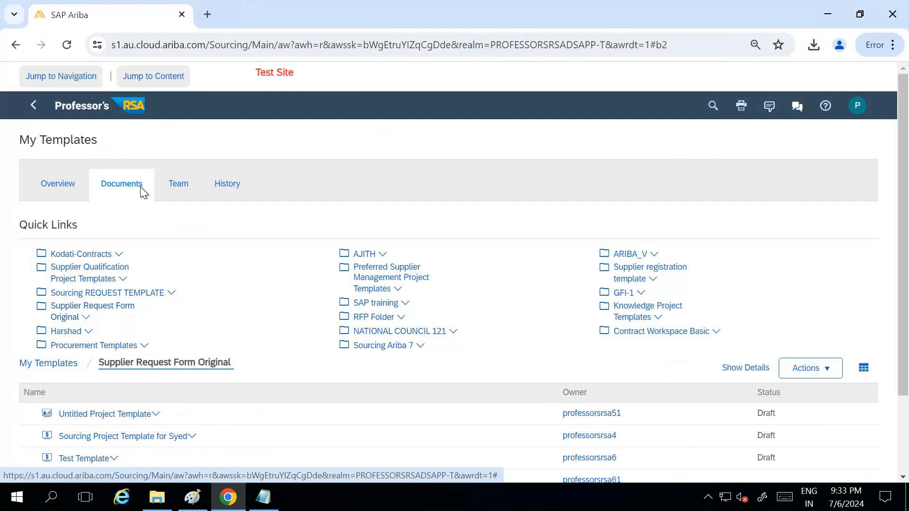
Expand Supplier Request Template-Test vd and bring up actions for Supplier Request Template New.
{"action": "left_click_drag", "start_coordinate": [908, 289], "coordinate": [908, 356]}
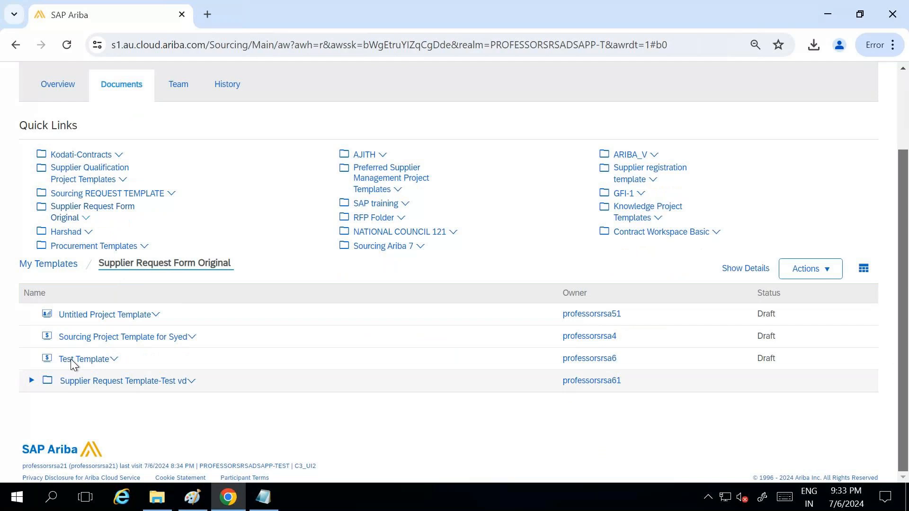
{"action": "left_click", "coordinate": [30, 382]}
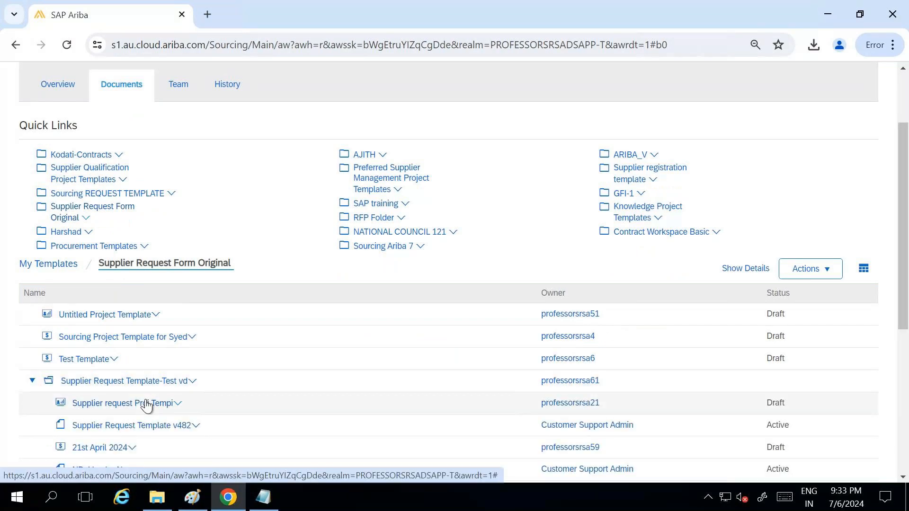
{"action": "left_click_drag", "start_coordinate": [908, 258], "coordinate": [908, 325]}
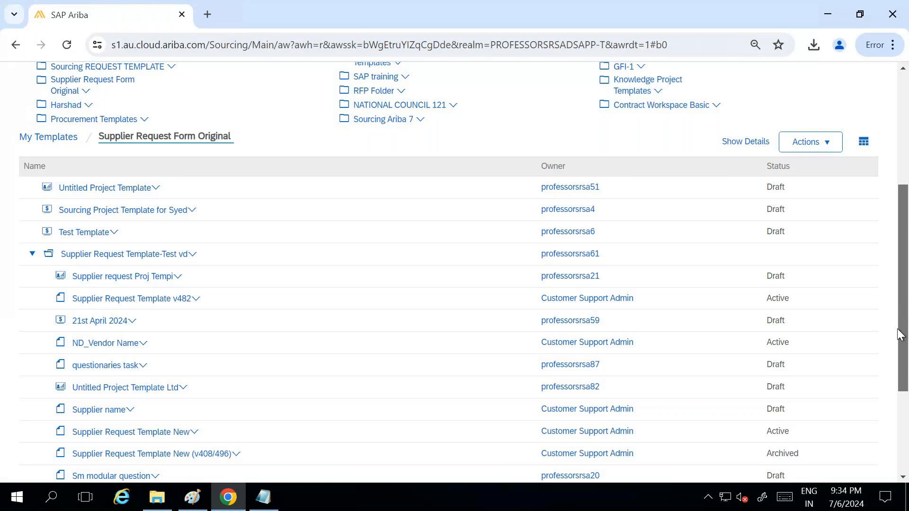
{"action": "scroll", "coordinate": [901, 334], "scroll_direction": "down", "scroll_amount": 1}
{"action": "left_click_drag", "start_coordinate": [900, 343], "coordinate": [893, 366]}
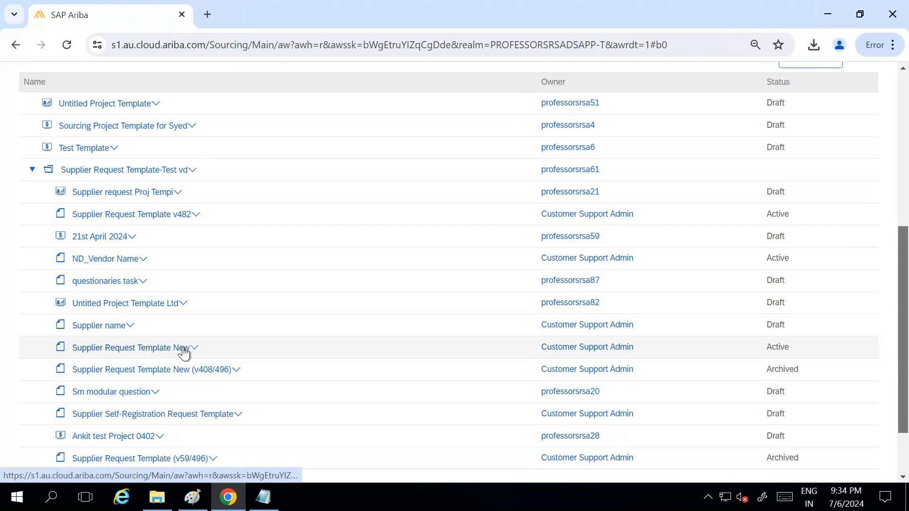
{"action": "left_click", "coordinate": [184, 352]}
Open Supplier Request Template New and create its new draft version v496 via Actions > New Version.
{"action": "left_click", "coordinate": [124, 391]}
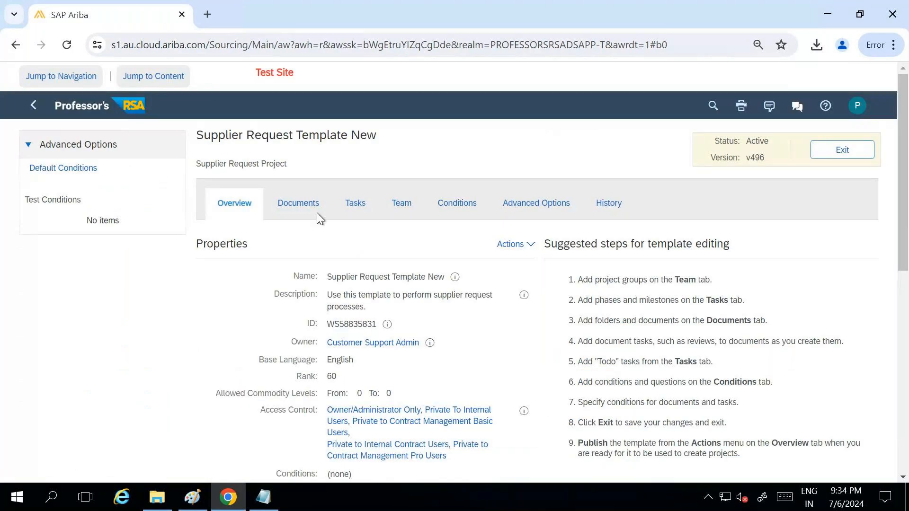
{"action": "left_click", "coordinate": [317, 212]}
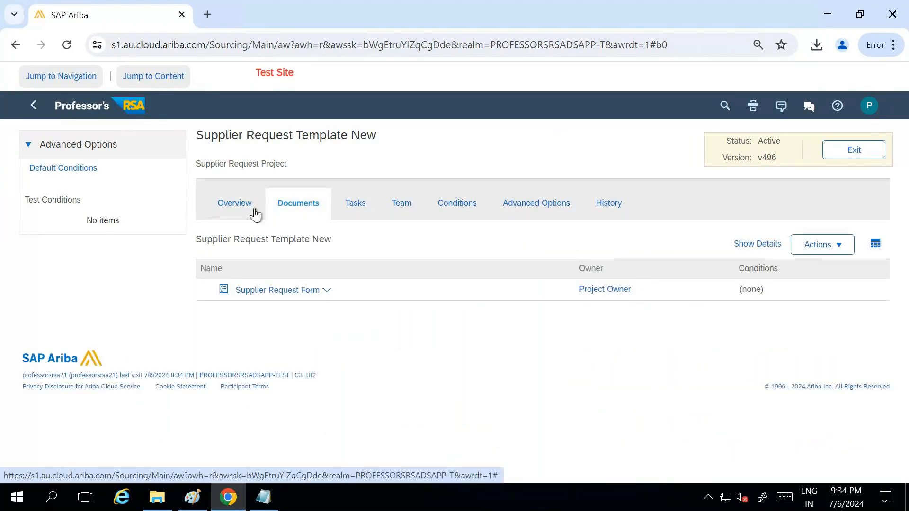
{"action": "left_click", "coordinate": [230, 205]}
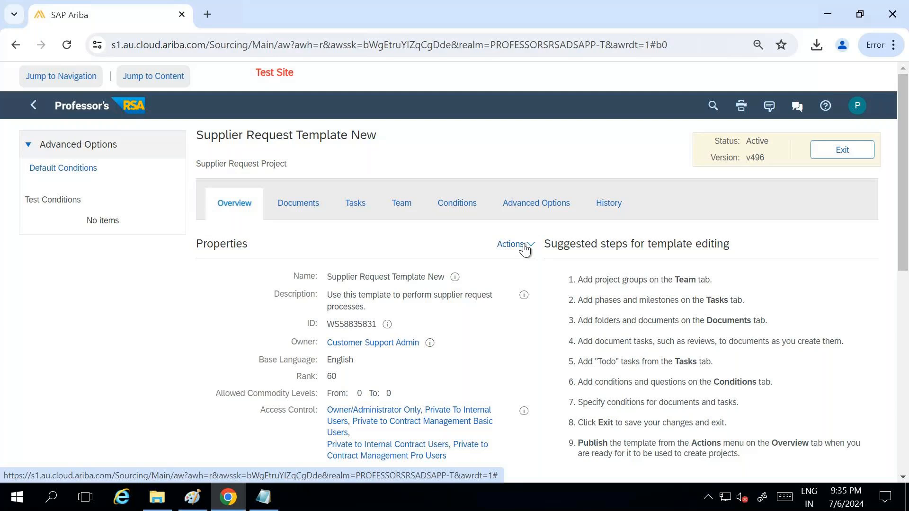
{"action": "left_click", "coordinate": [525, 245]}
{"action": "left_click", "coordinate": [550, 347]}
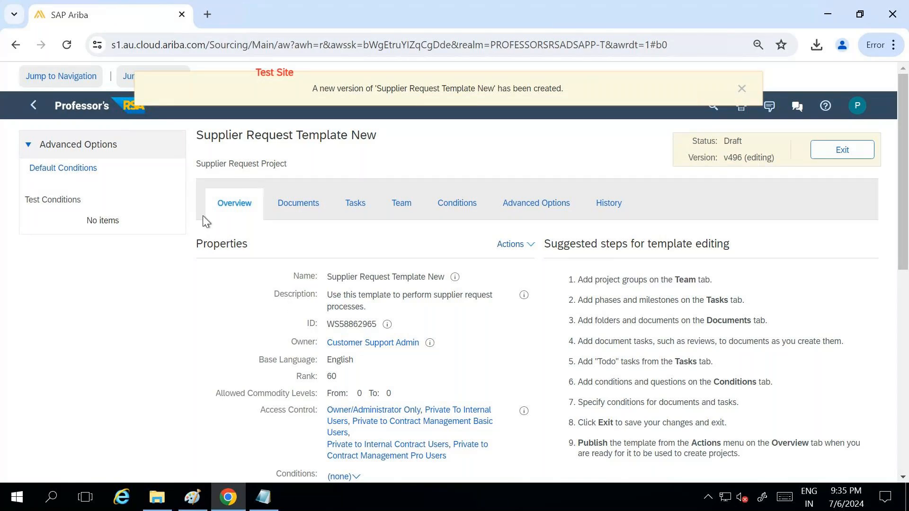
{"action": "left_click", "coordinate": [298, 208]}
Open the Supplier Request Form event for editing, then exit the event editor.
{"action": "left_click", "coordinate": [326, 292]}
{"action": "left_click", "coordinate": [275, 332]}
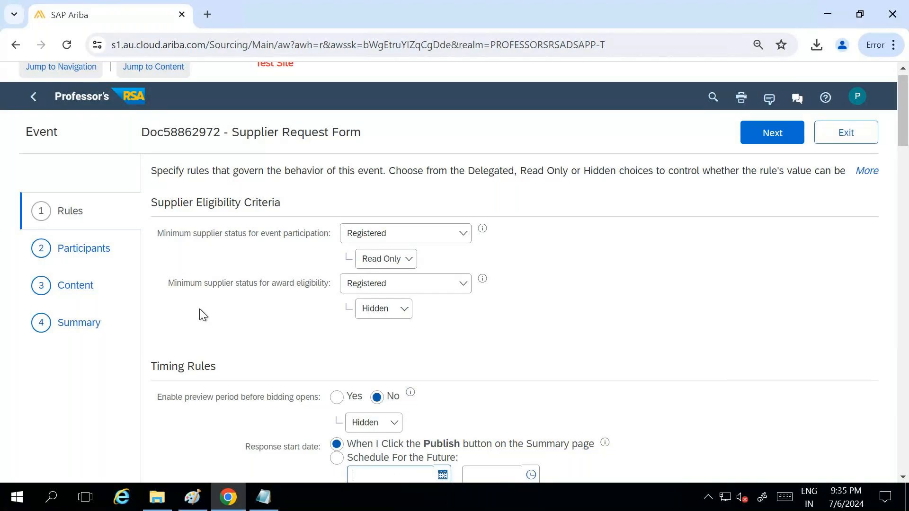
{"action": "left_click", "coordinate": [832, 137]}
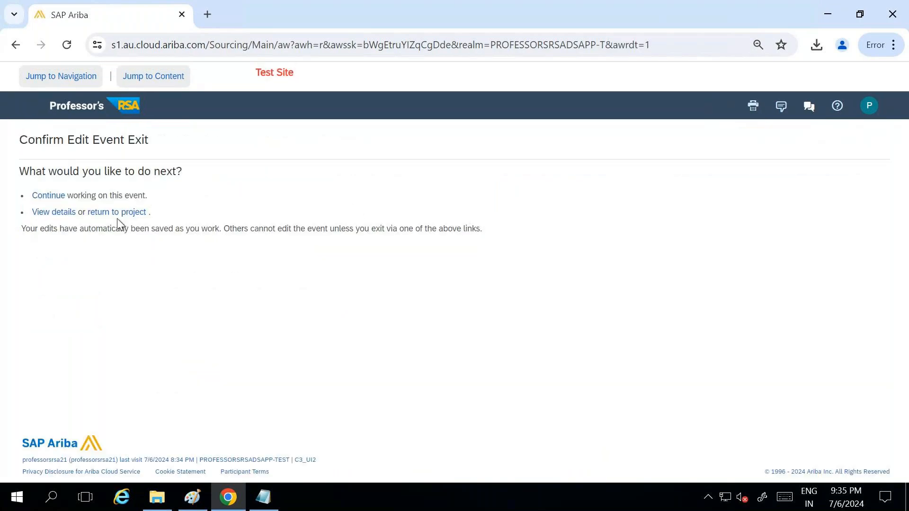
Return to the Supplier Request Template New project and show its Overview properties.
{"action": "left_click", "coordinate": [125, 214]}
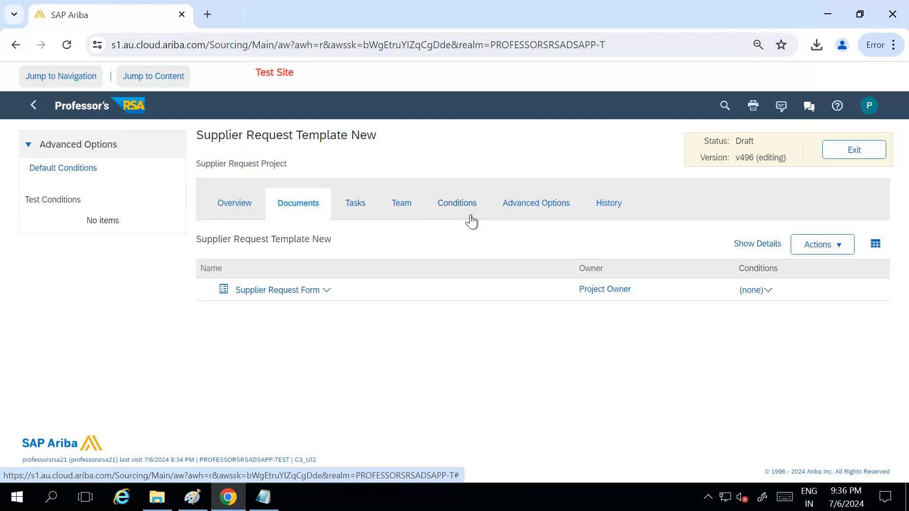
{"action": "left_click", "coordinate": [254, 208]}
Edit the Supplier Request Form from the template's Documents list.
{"action": "left_click", "coordinate": [527, 245]}
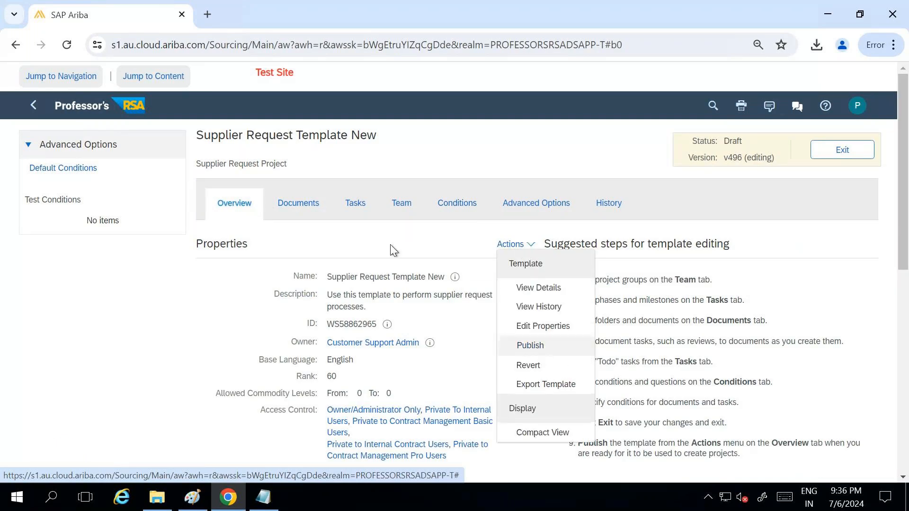
{"action": "left_click", "coordinate": [300, 208]}
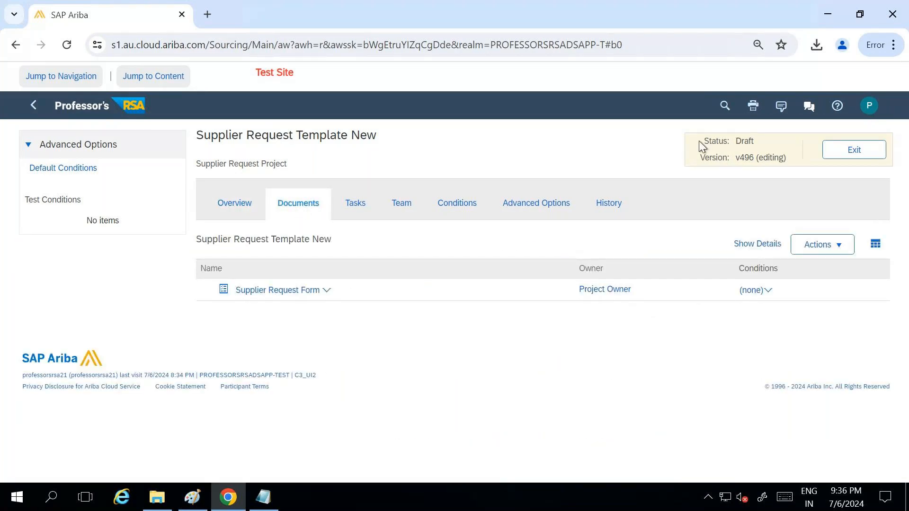
{"action": "left_click", "coordinate": [308, 292]}
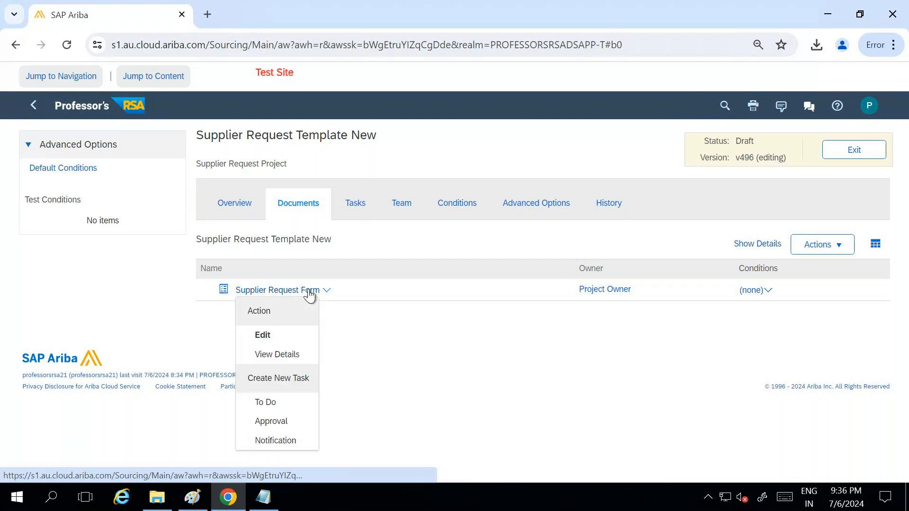
{"action": "left_click", "coordinate": [262, 335]}
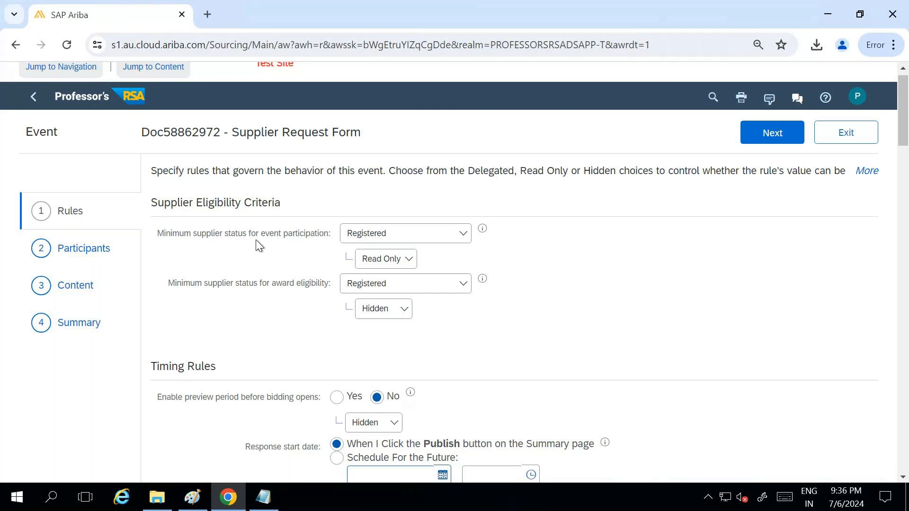
{"action": "left_click", "coordinate": [382, 244]}
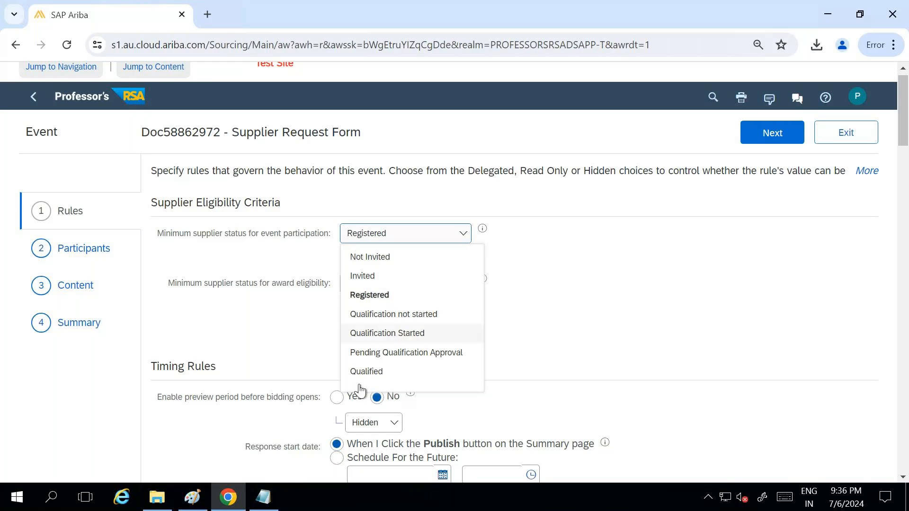
{"action": "left_click", "coordinate": [304, 259]}
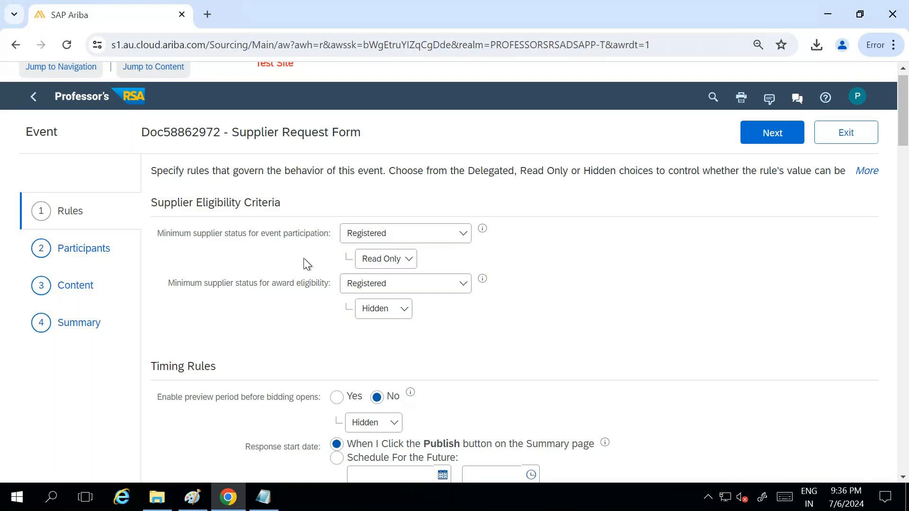
{"action": "left_click", "coordinate": [392, 260]}
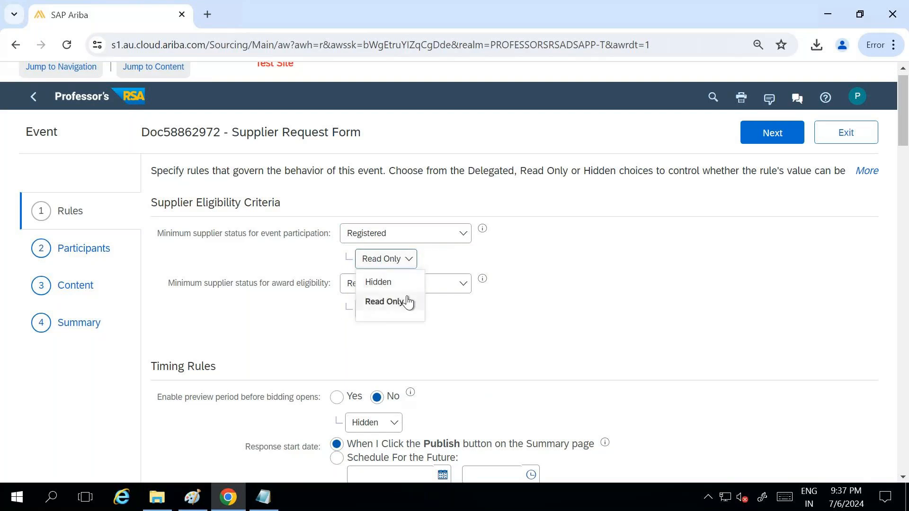
{"action": "left_click", "coordinate": [320, 266]}
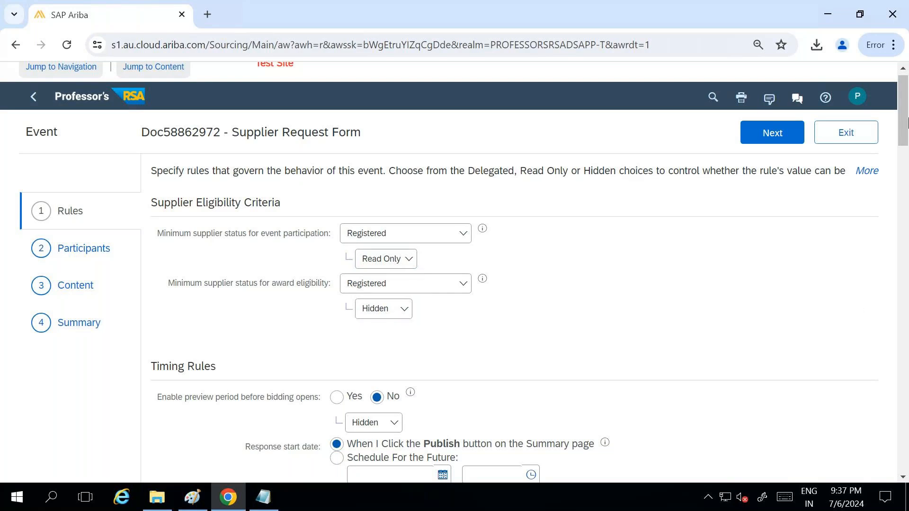
{"action": "left_click_drag", "start_coordinate": [908, 122], "coordinate": [907, 148]}
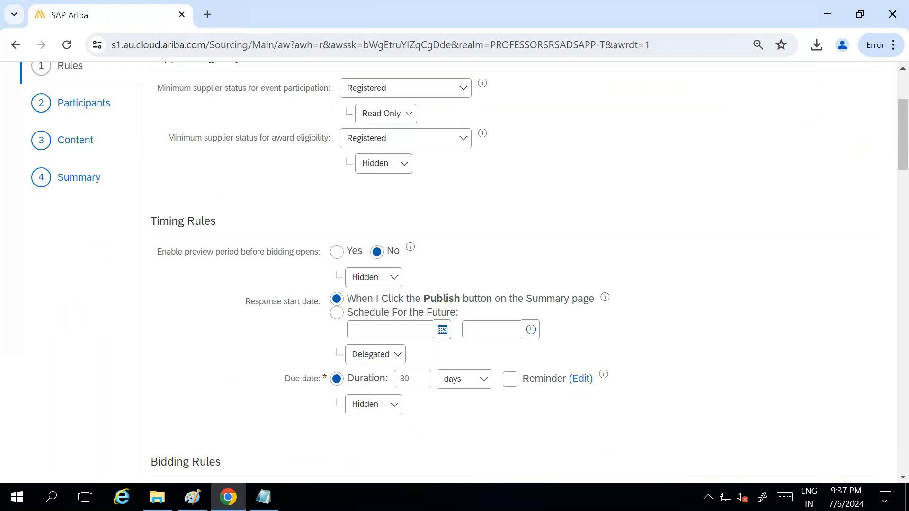
{"action": "scroll", "coordinate": [908, 161], "scroll_direction": "down", "scroll_amount": 5}
{"action": "scroll", "coordinate": [908, 182], "scroll_direction": "down", "scroll_amount": 1}
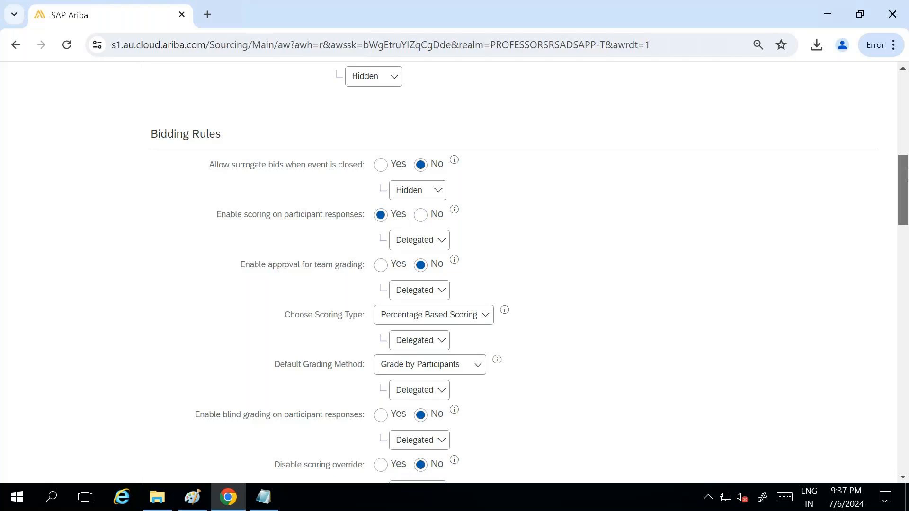
{"action": "scroll", "coordinate": [906, 172], "scroll_direction": "down", "scroll_amount": 1}
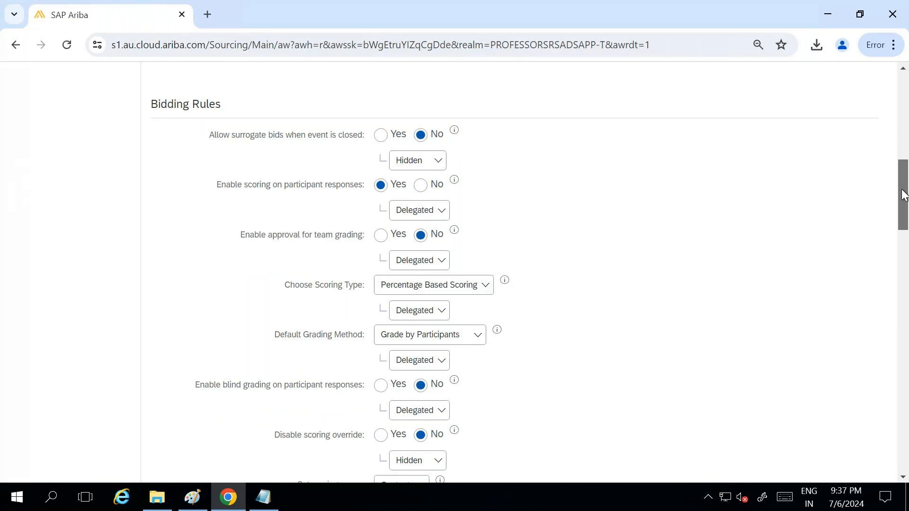
{"action": "left_click_drag", "start_coordinate": [905, 194], "coordinate": [905, 288]}
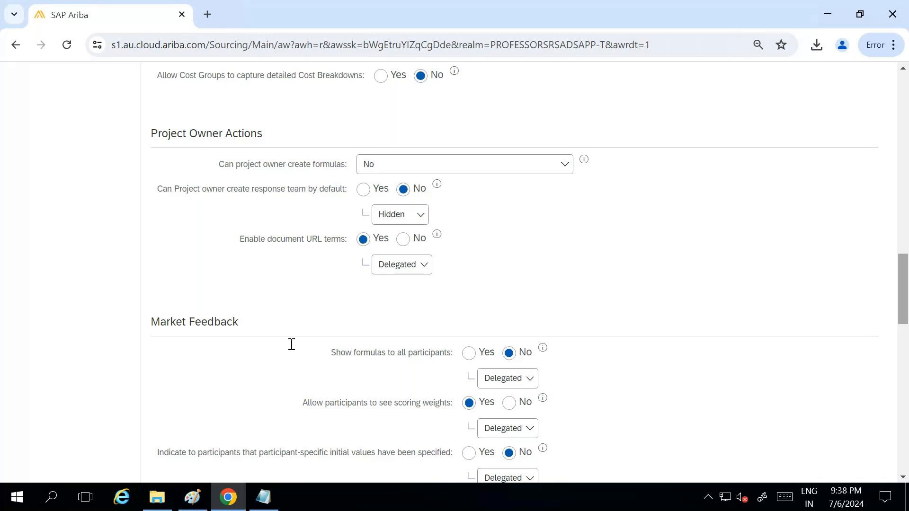
{"action": "left_click_drag", "start_coordinate": [904, 269], "coordinate": [903, 305]}
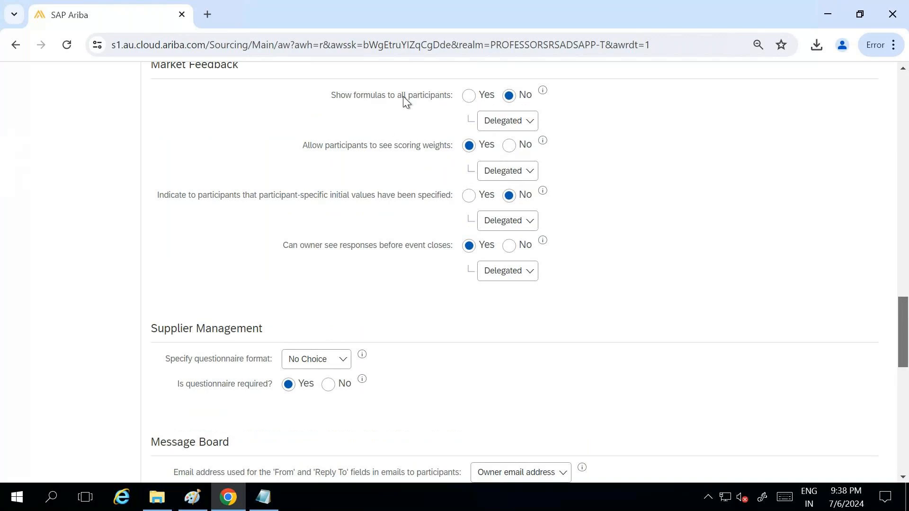
{"action": "left_click", "coordinate": [903, 70]}
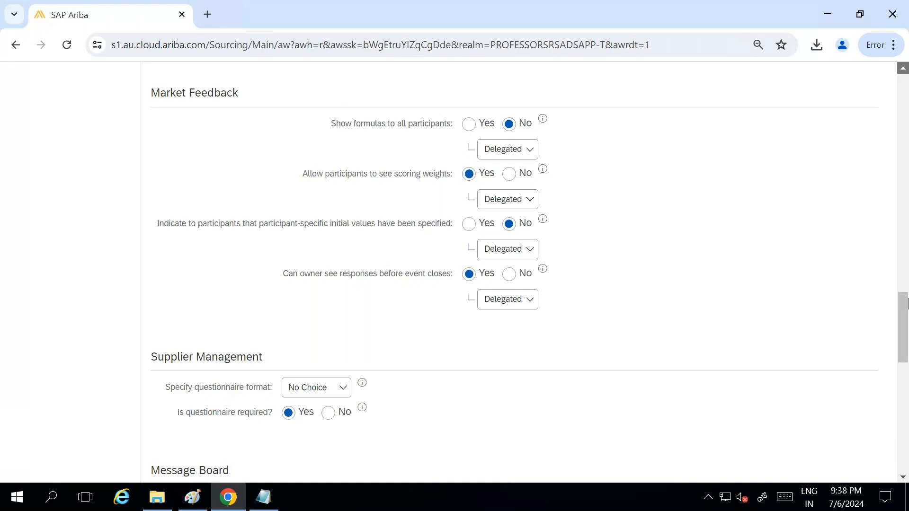
{"action": "left_click_drag", "start_coordinate": [907, 314], "coordinate": [907, 348]}
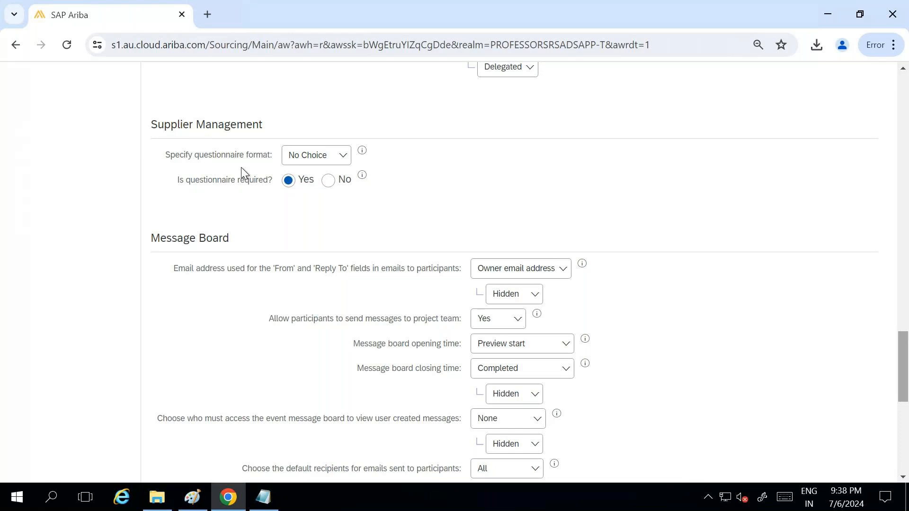
Keep No Choice as questionnaire format, review the Rules page, and move to Participants.
{"action": "left_click", "coordinate": [319, 161]}
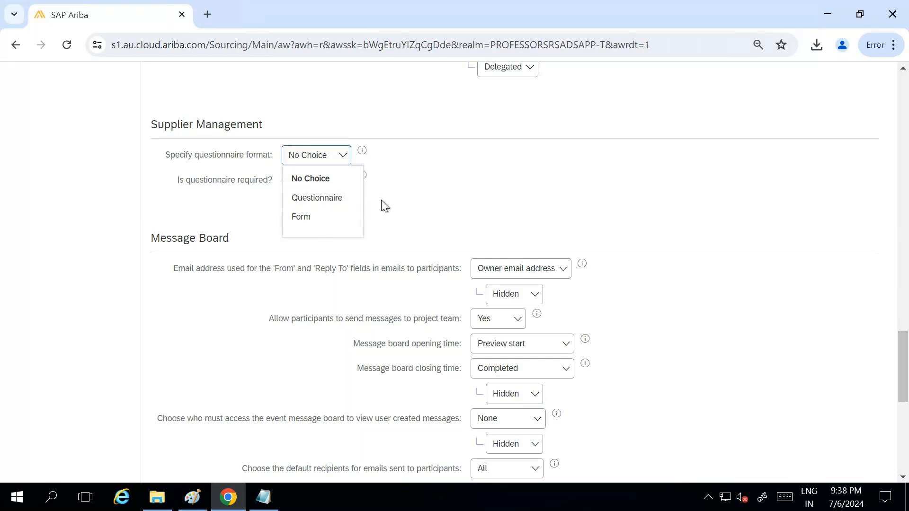
{"action": "left_click", "coordinate": [192, 221]}
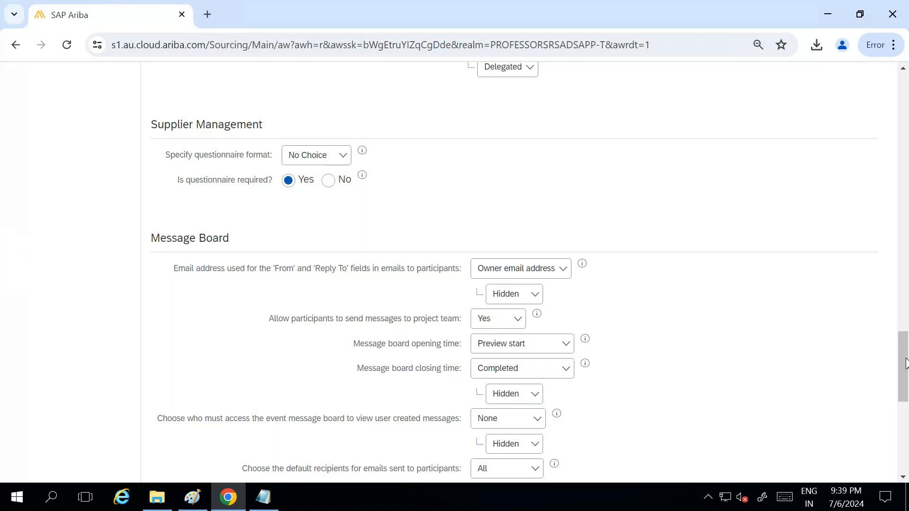
{"action": "scroll", "coordinate": [906, 369], "scroll_direction": "down", "scroll_amount": 3}
{"action": "scroll", "coordinate": [906, 386], "scroll_direction": "down", "scroll_amount": 3}
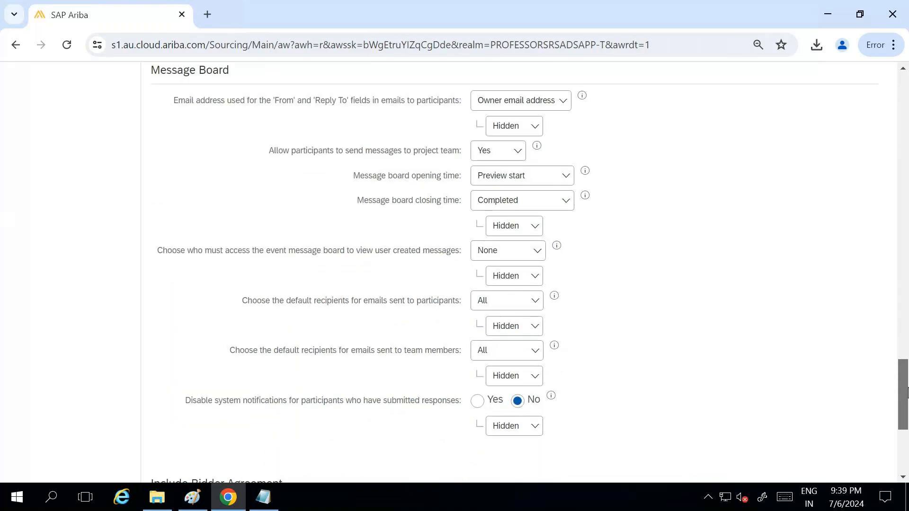
{"action": "scroll", "coordinate": [906, 392], "scroll_direction": "up", "scroll_amount": 1}
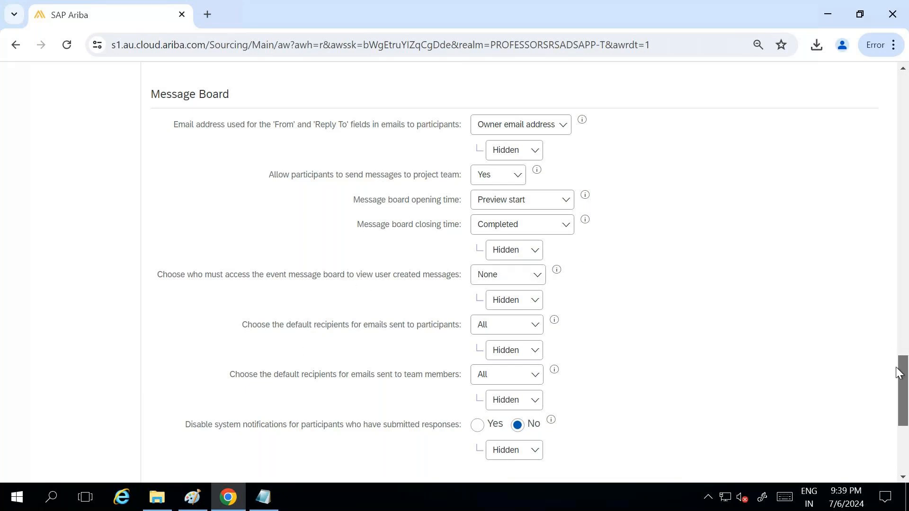
{"action": "left_click_drag", "start_coordinate": [905, 416], "coordinate": [905, 83]}
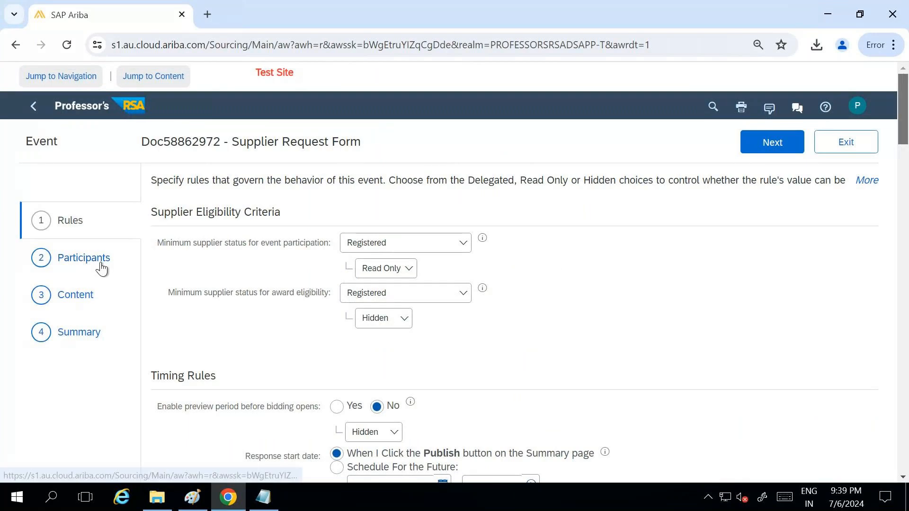
{"action": "left_click", "coordinate": [102, 268]}
Go to the Content step and show the Add choices below question 9.
{"action": "left_click", "coordinate": [85, 305]}
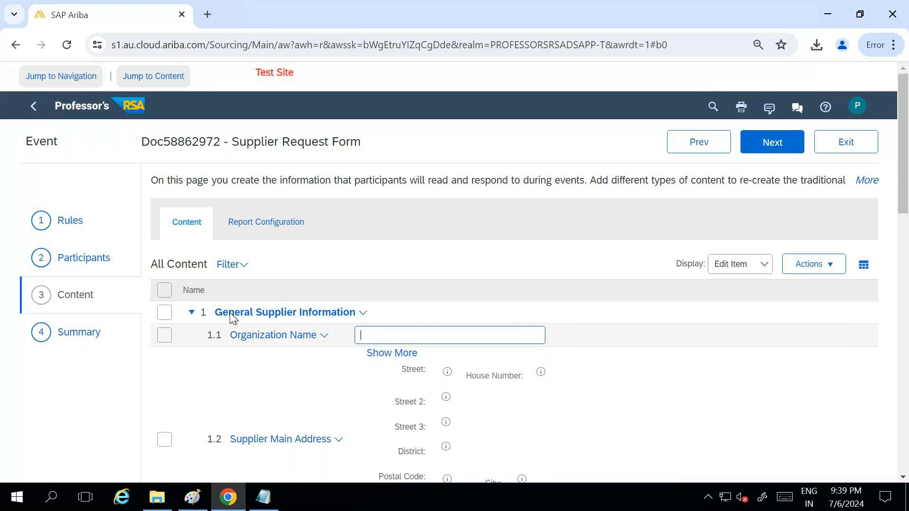
{"action": "left_click_drag", "start_coordinate": [902, 192], "coordinate": [901, 417]}
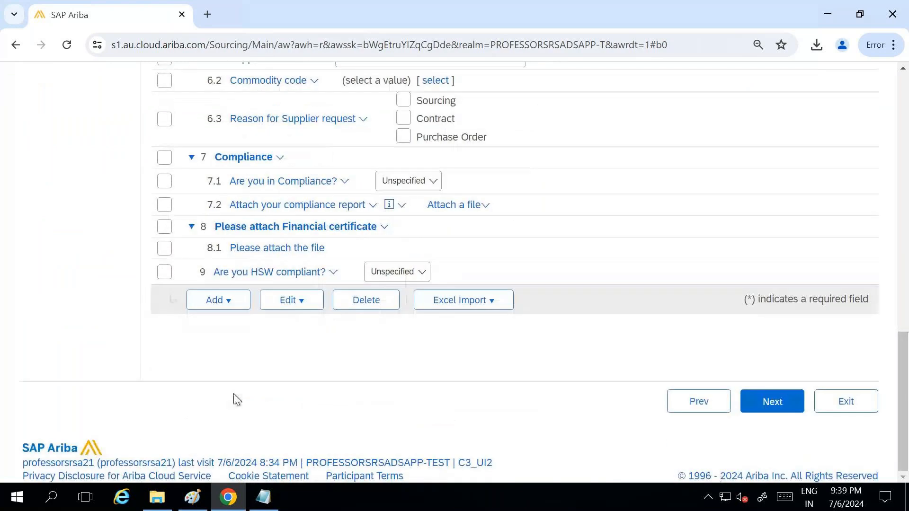
{"action": "left_click", "coordinate": [234, 304]}
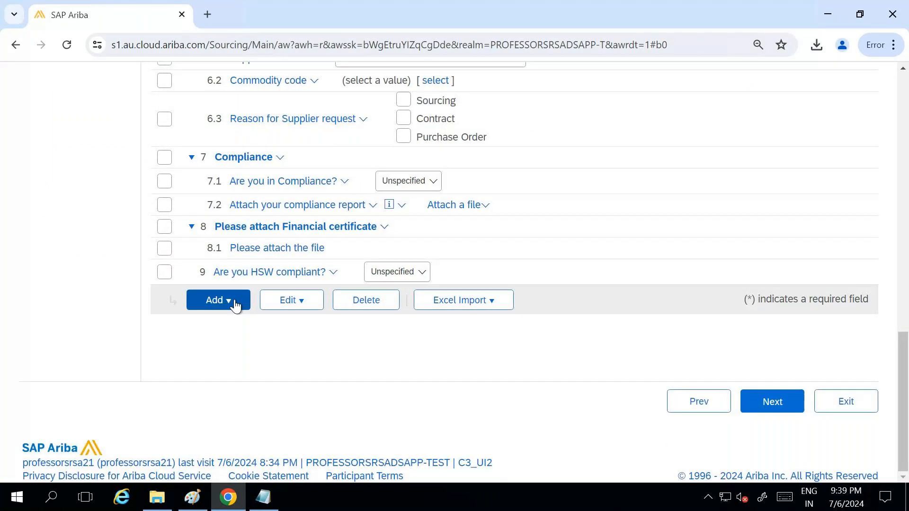
{"action": "left_click", "coordinate": [235, 306]}
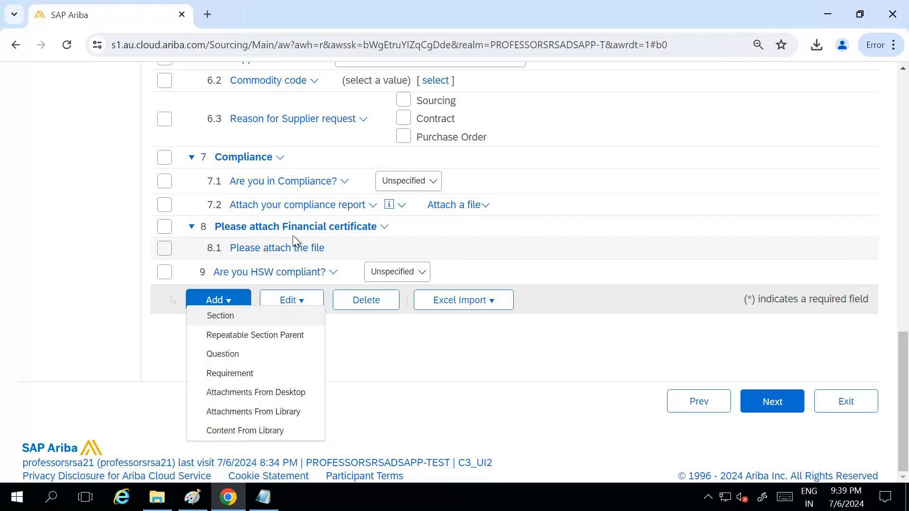
Add section 10 named 'Form Details', visible to participants.
{"action": "left_click", "coordinate": [229, 314]}
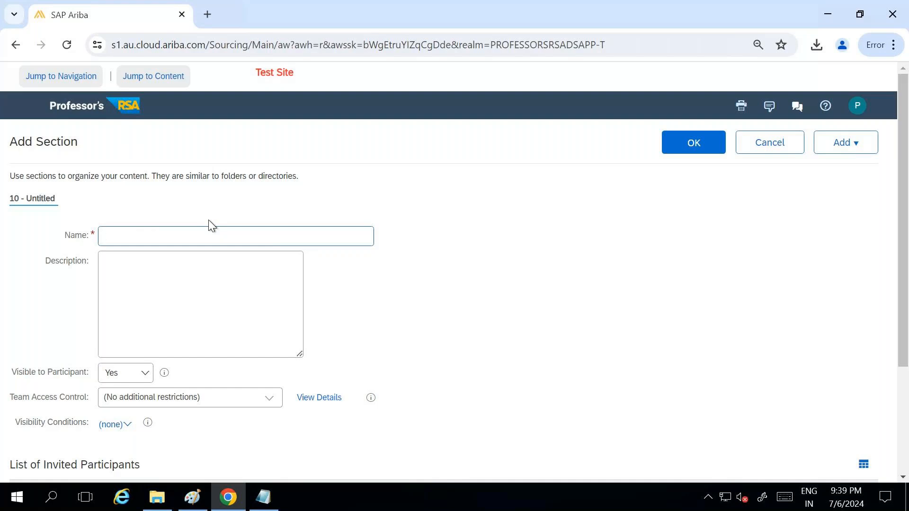
{"action": "type", "text": "Form D"}
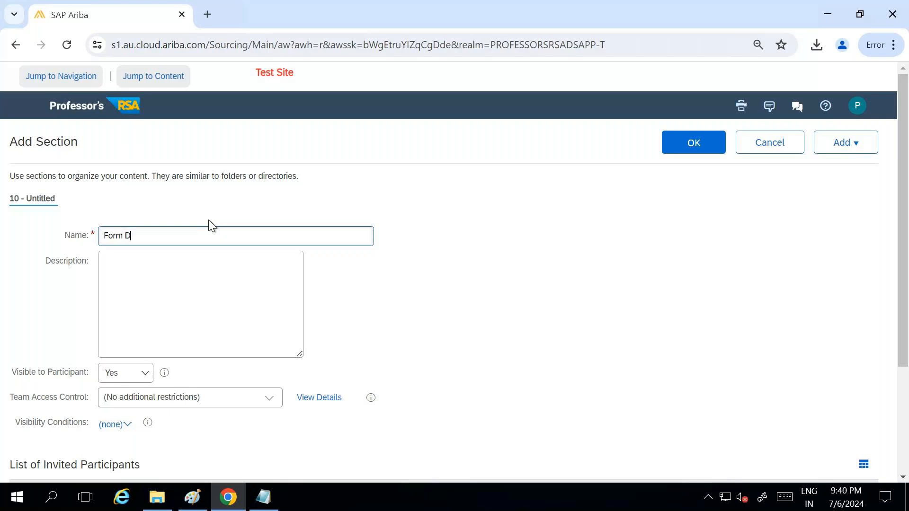
{"action": "type", "text": "etails"}
{"action": "left_click", "coordinate": [116, 373]}
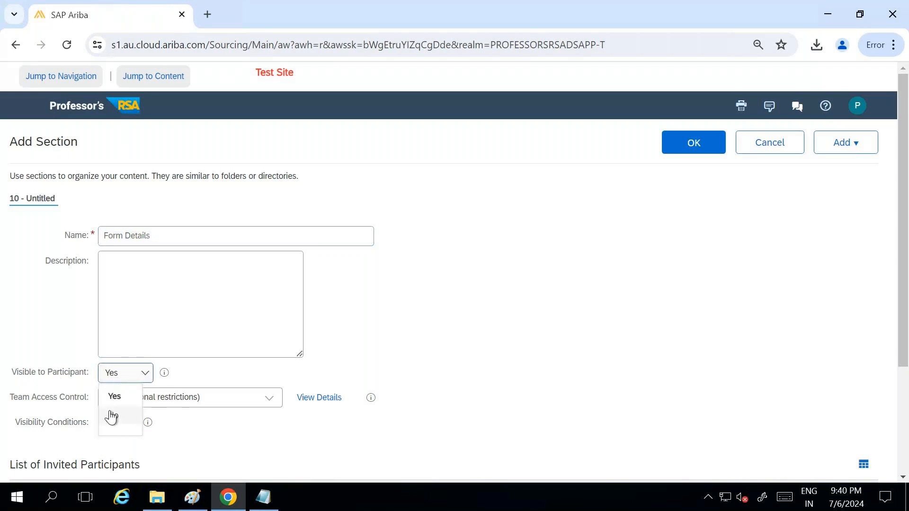
{"action": "left_click", "coordinate": [20, 404]}
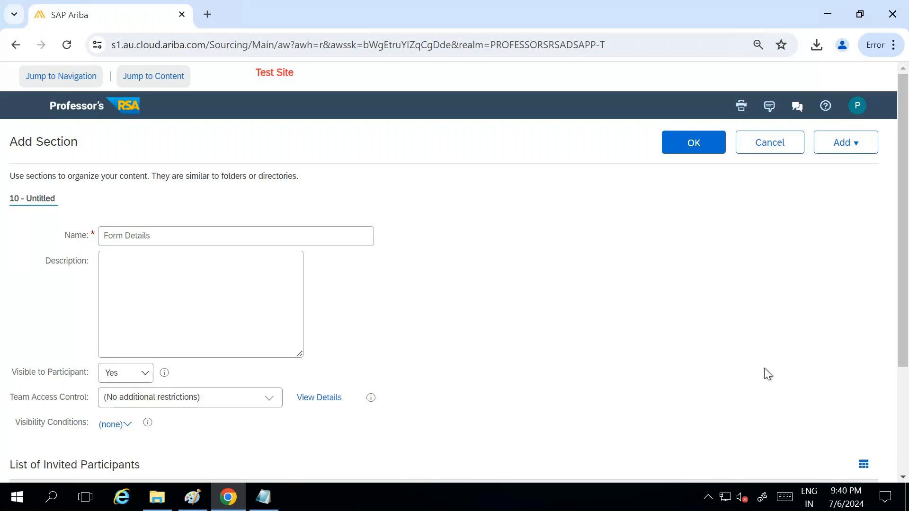
{"action": "scroll", "coordinate": [905, 424], "scroll_direction": "down", "scroll_amount": 3}
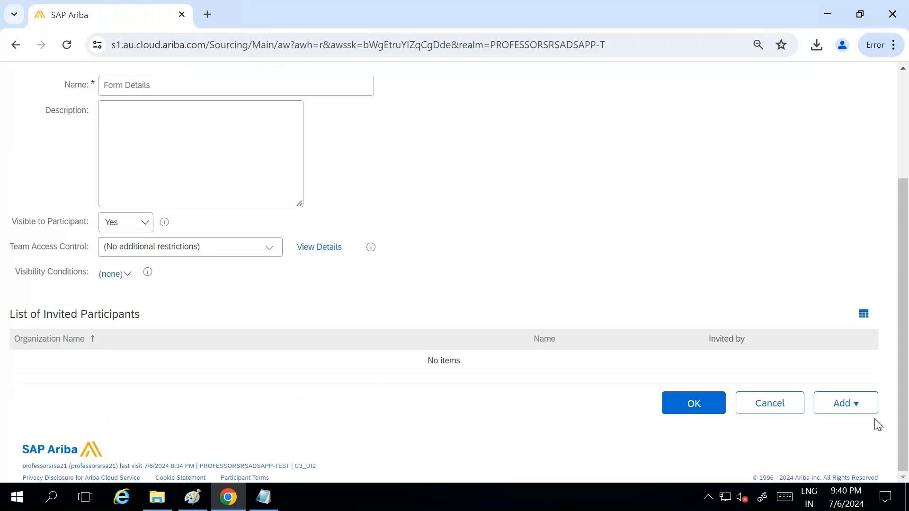
{"action": "left_click", "coordinate": [689, 406]}
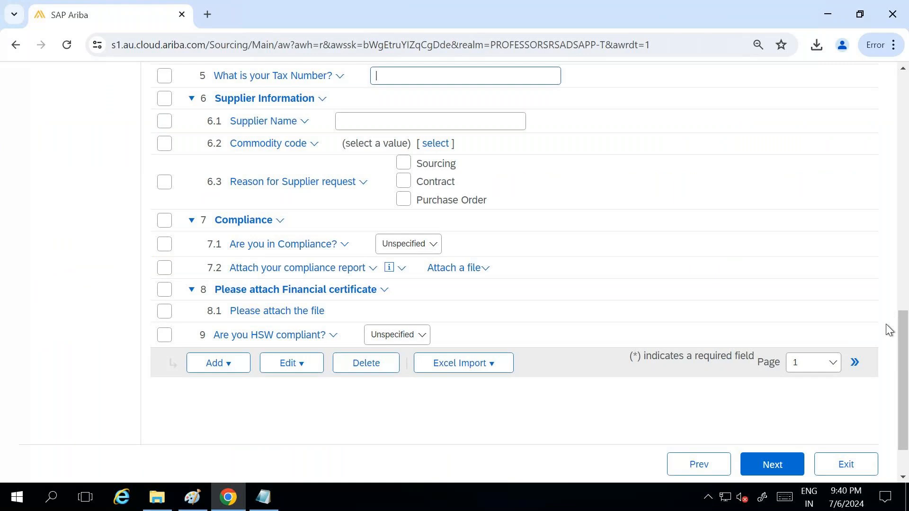
On content page 2, add a question 'Share Org details' inside the Form Details section.
{"action": "left_click_drag", "start_coordinate": [904, 344], "coordinate": [906, 384]}
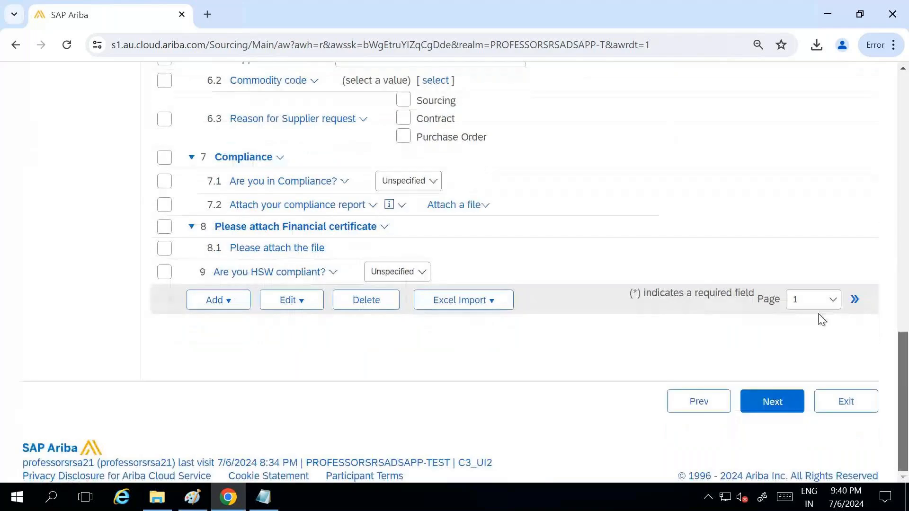
{"action": "left_click", "coordinate": [800, 299]}
{"action": "left_click", "coordinate": [799, 342]}
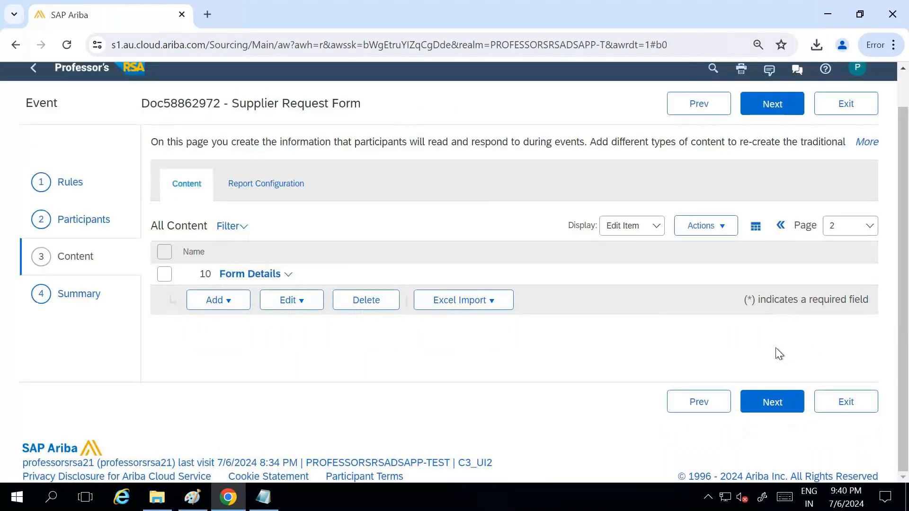
{"action": "left_click", "coordinate": [165, 275]}
{"action": "left_click", "coordinate": [206, 298]}
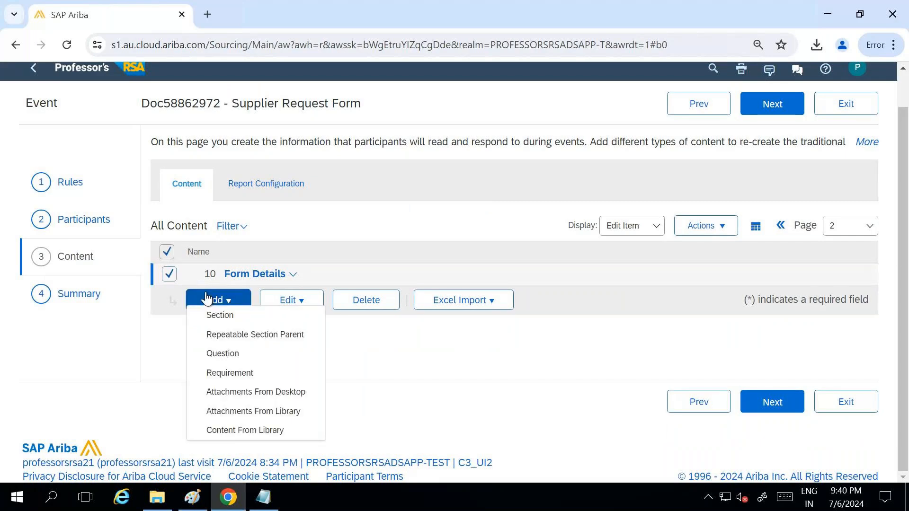
{"action": "left_click", "coordinate": [234, 355]}
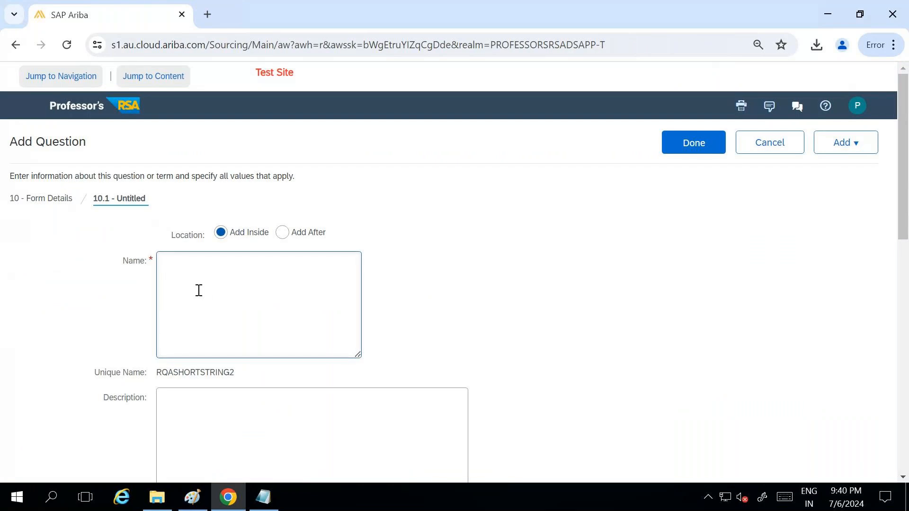
{"action": "type", "text": "Share Ord details"}
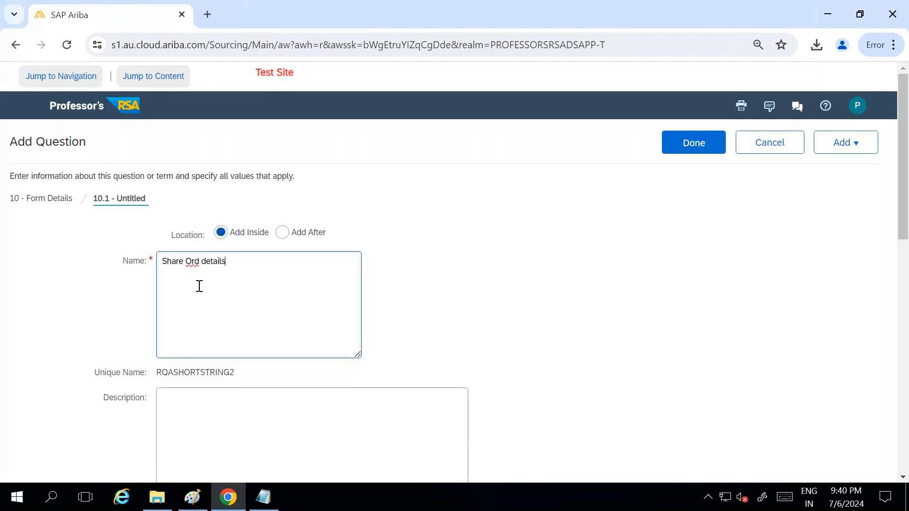
{"action": "key", "text": "BackSpace"}
{"action": "type", "text": "g"}
Set the question's Answer Type to Yes / No.
{"action": "scroll", "coordinate": [907, 249], "scroll_direction": "down", "scroll_amount": 3}
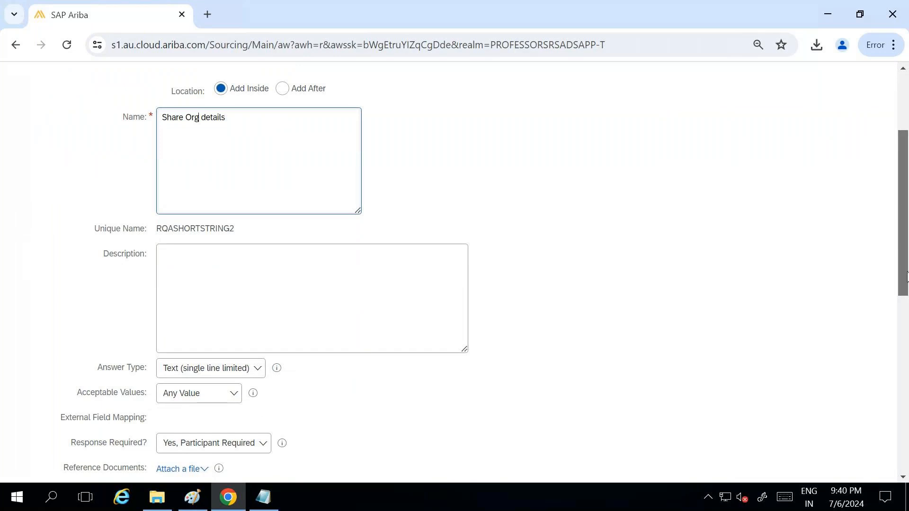
{"action": "scroll", "coordinate": [907, 294], "scroll_direction": "down", "scroll_amount": 2}
{"action": "left_click", "coordinate": [243, 246]}
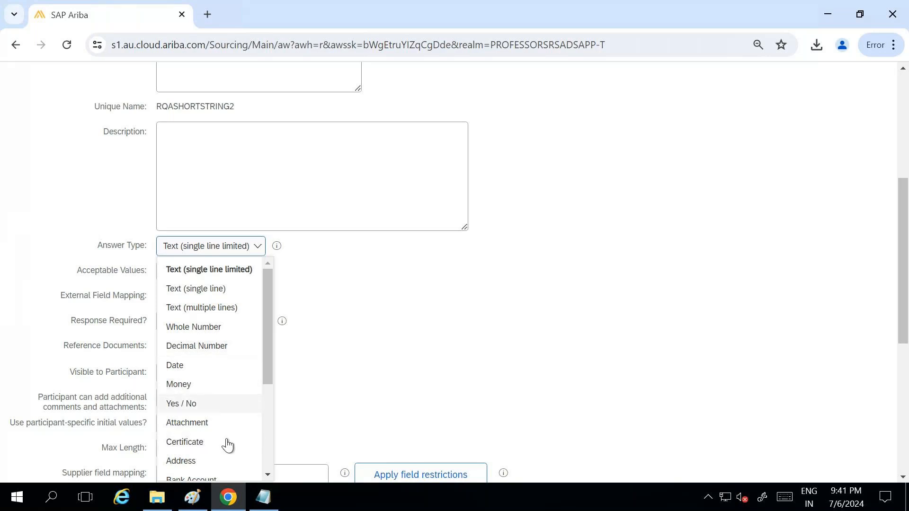
{"action": "left_click", "coordinate": [269, 474]}
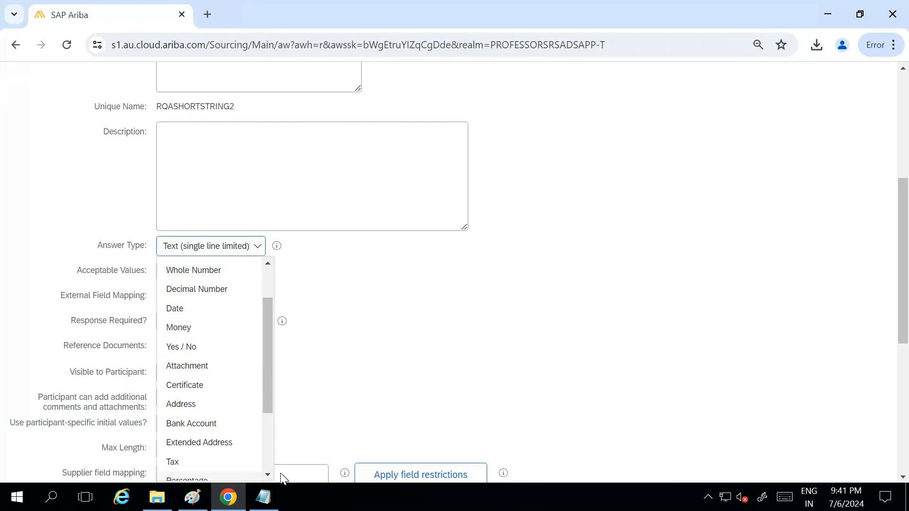
{"action": "left_click", "coordinate": [267, 474]}
{"action": "left_click", "coordinate": [267, 474]}
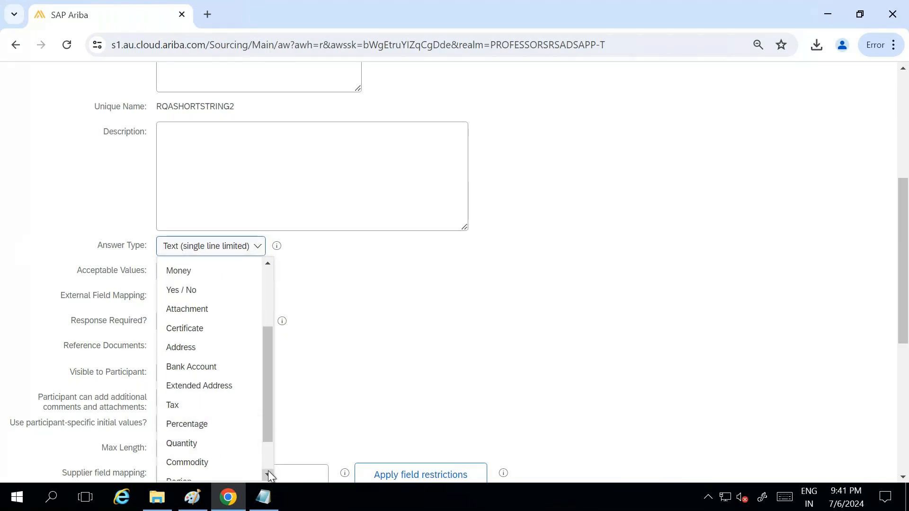
{"action": "left_click", "coordinate": [268, 474]}
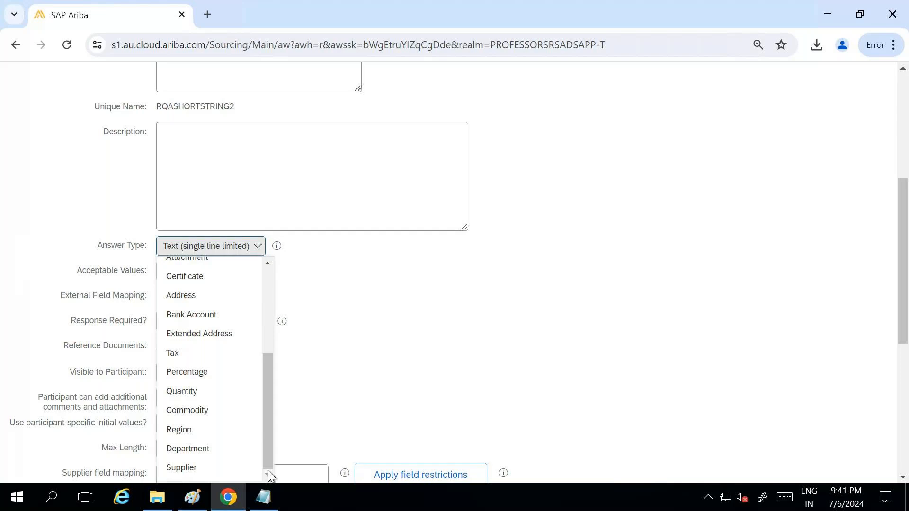
{"action": "left_click", "coordinate": [269, 264]}
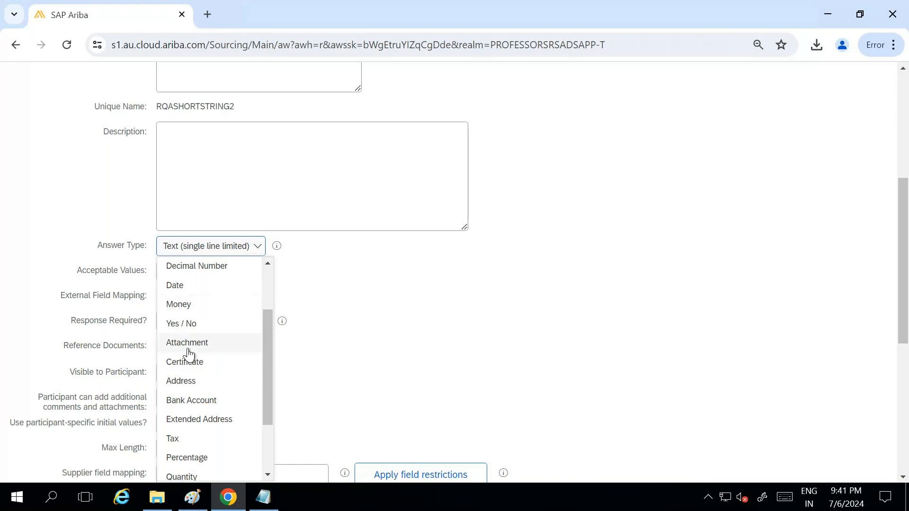
{"action": "left_click", "coordinate": [199, 324]}
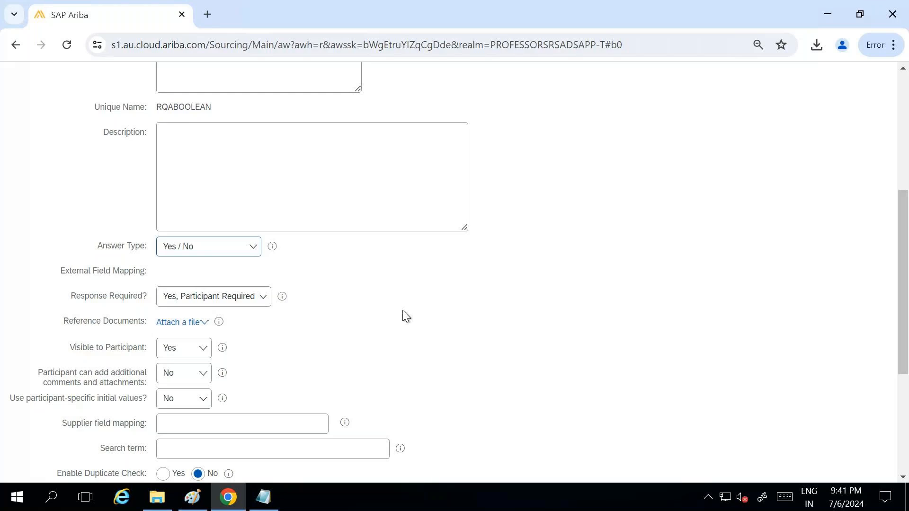
Confirm the answer type stays Yes / No and minimize the remote-desktop window.
{"action": "left_click", "coordinate": [211, 248]}
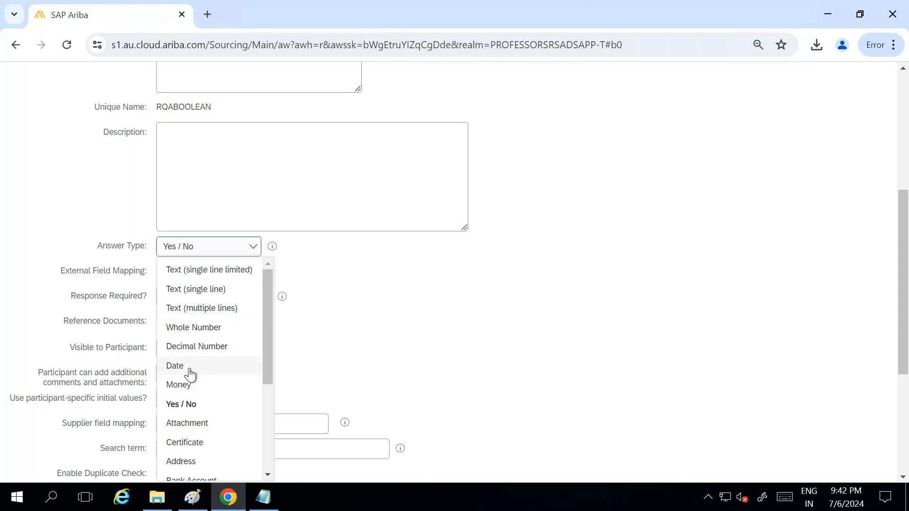
{"action": "left_click", "coordinate": [336, 388]}
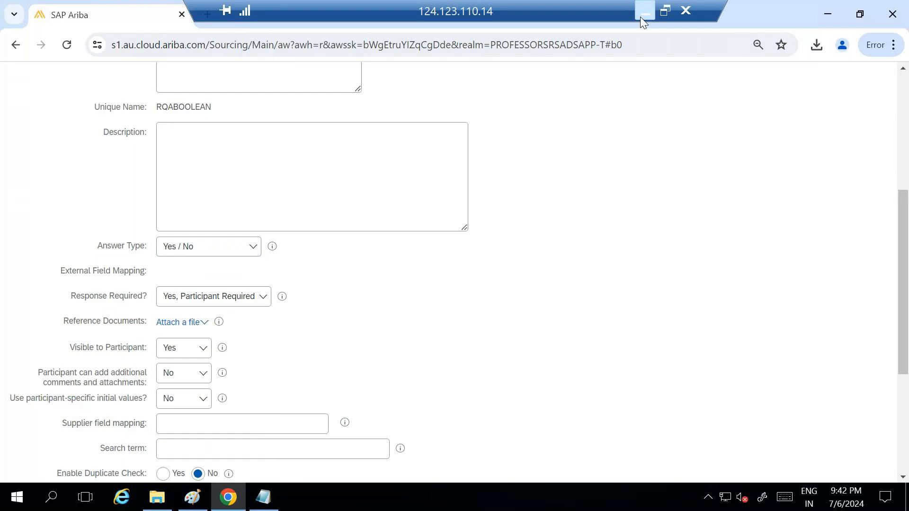
{"action": "left_click", "coordinate": [642, 15]}
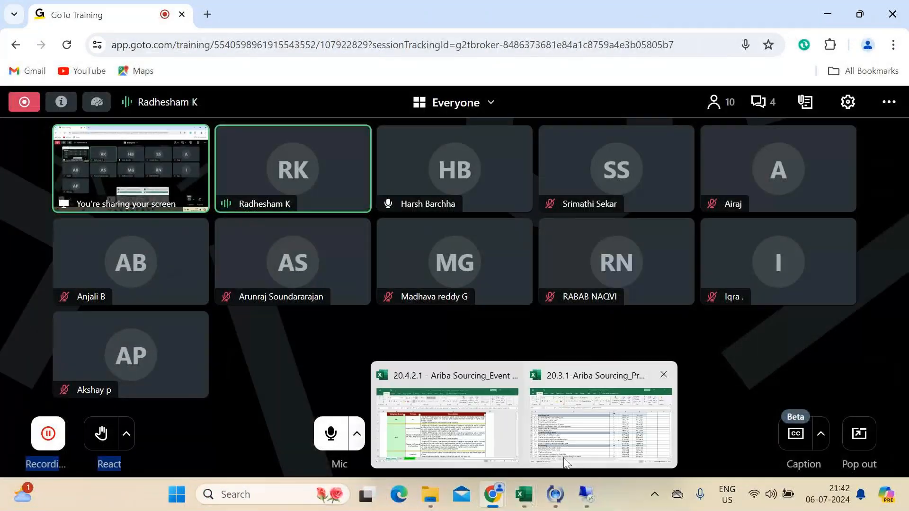
Open the 20.4.2.4 Process_Design_Matrix workbook from the Data Collection templates folder in Excel.
{"action": "left_click", "coordinate": [433, 495]}
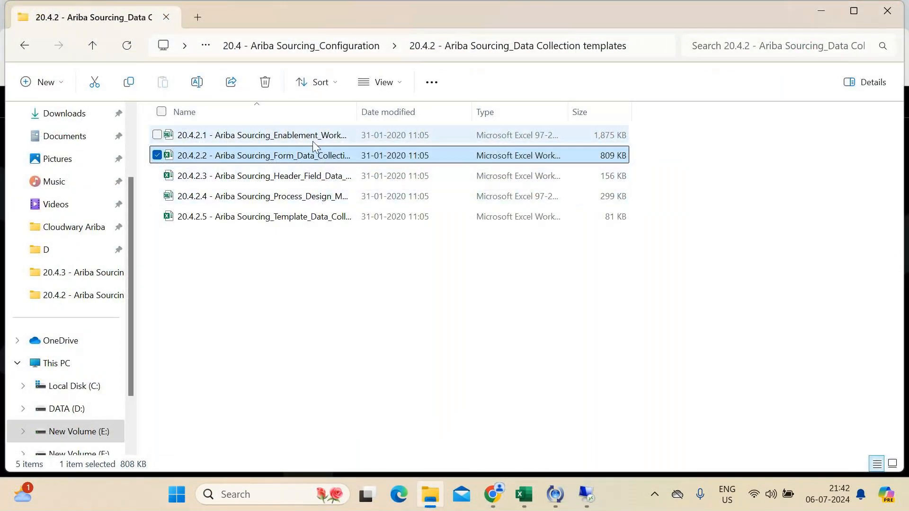
{"action": "left_click", "coordinate": [312, 197]}
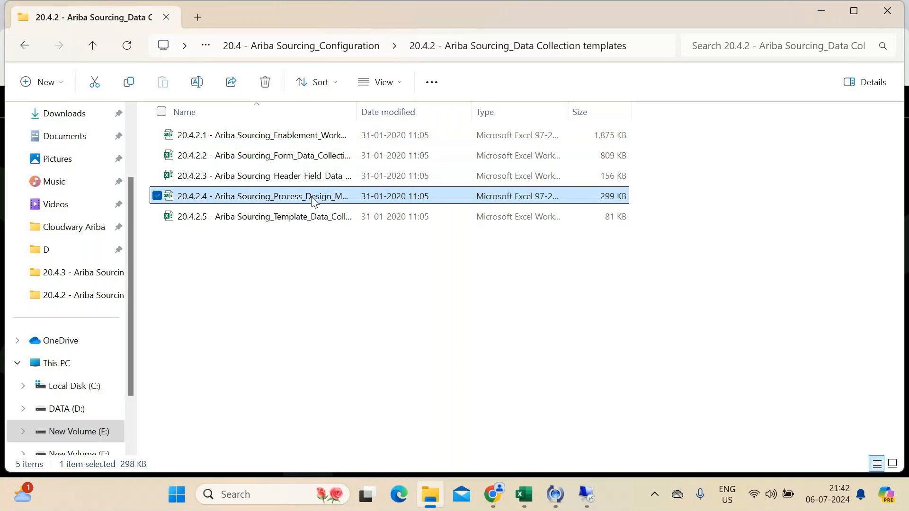
{"action": "double_click", "coordinate": [313, 197]}
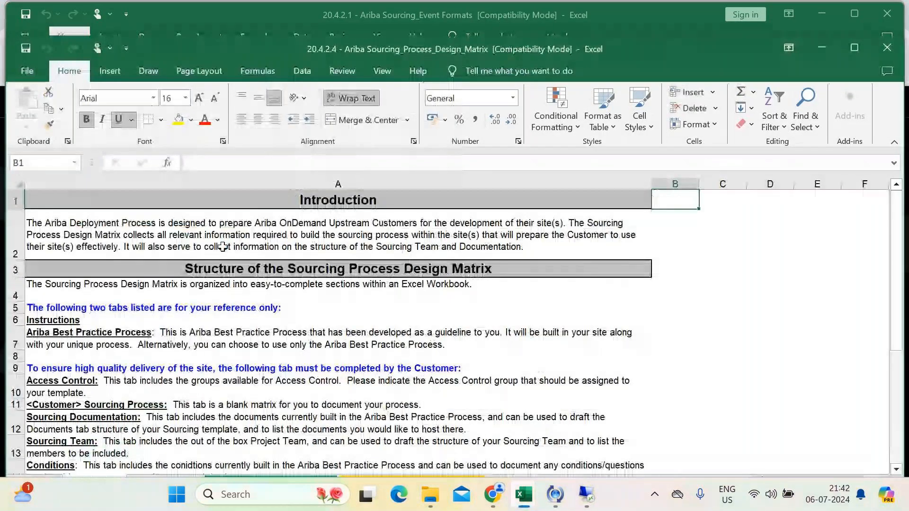
Review the Quick Best Practice, Sourcing Documentation, Sourcing Team and Conditions sheets, then return to Ariba.
{"action": "left_click", "coordinate": [855, 48]}
{"action": "left_click", "coordinate": [314, 453]}
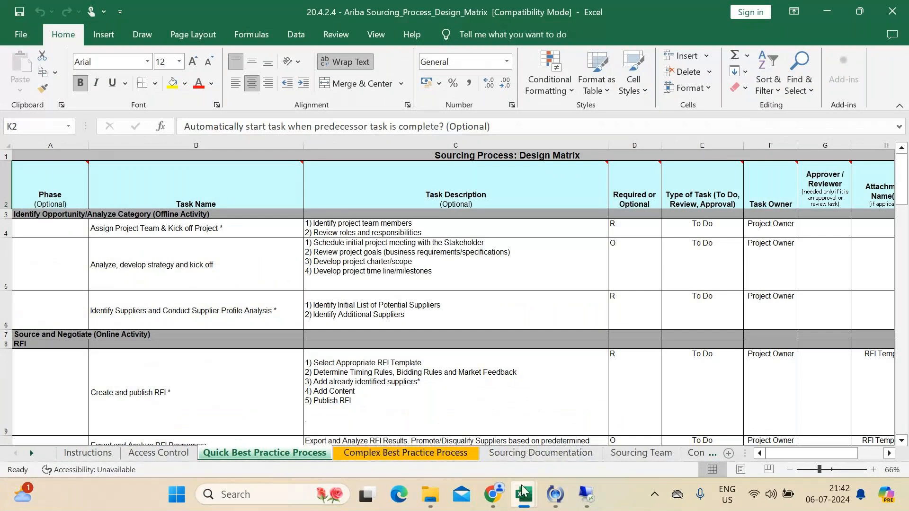
{"action": "left_click", "coordinate": [550, 460]}
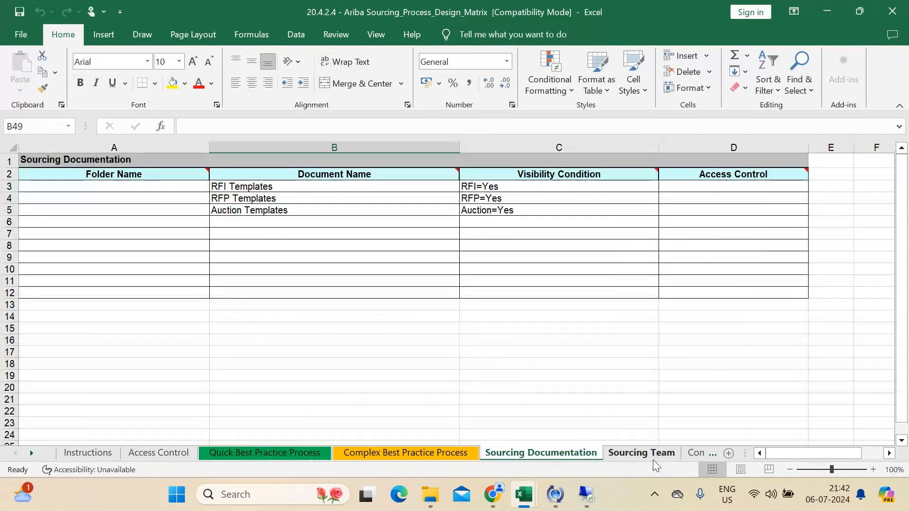
{"action": "left_click", "coordinate": [653, 456]}
{"action": "left_click", "coordinate": [698, 453]}
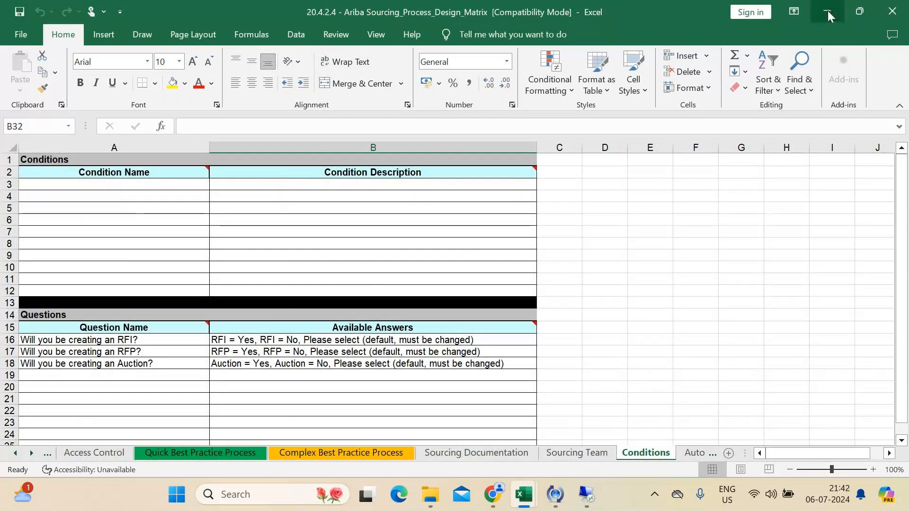
{"action": "left_click", "coordinate": [828, 16]}
{"action": "left_click", "coordinate": [587, 495]}
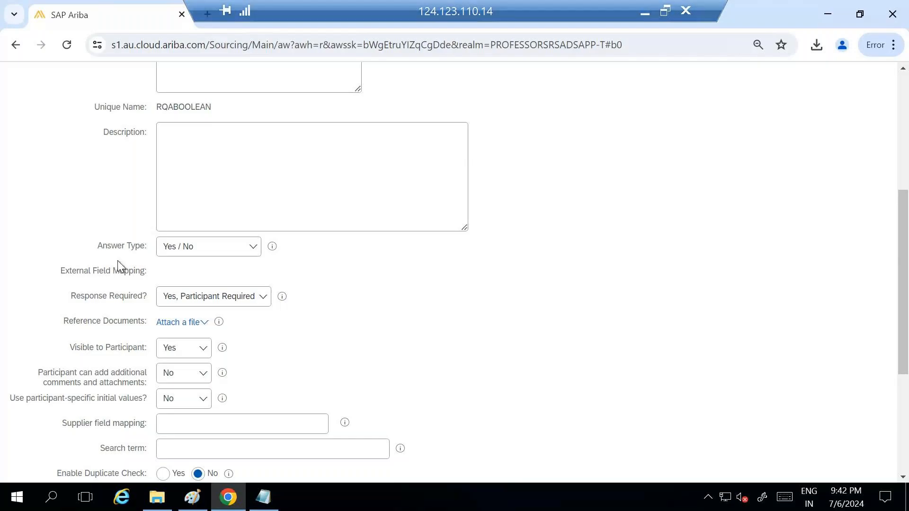
{"action": "left_click", "coordinate": [224, 254]}
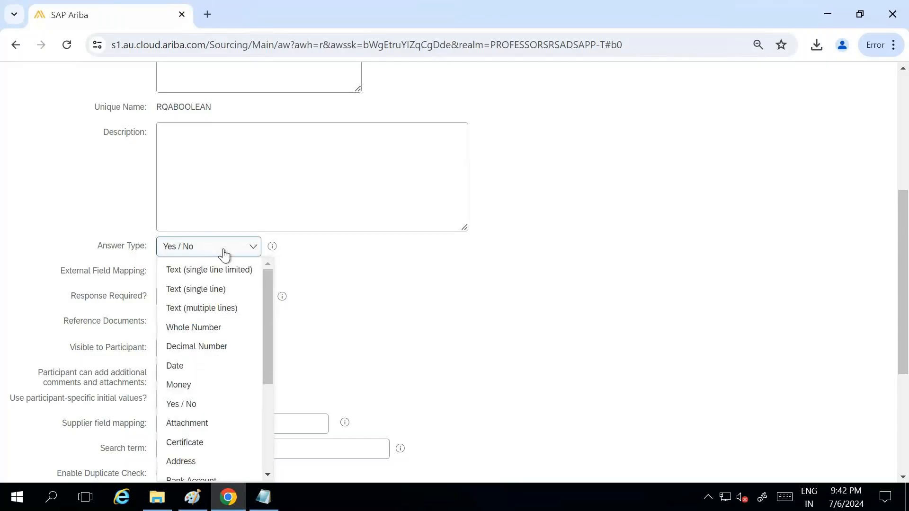
{"action": "left_click", "coordinate": [331, 288]}
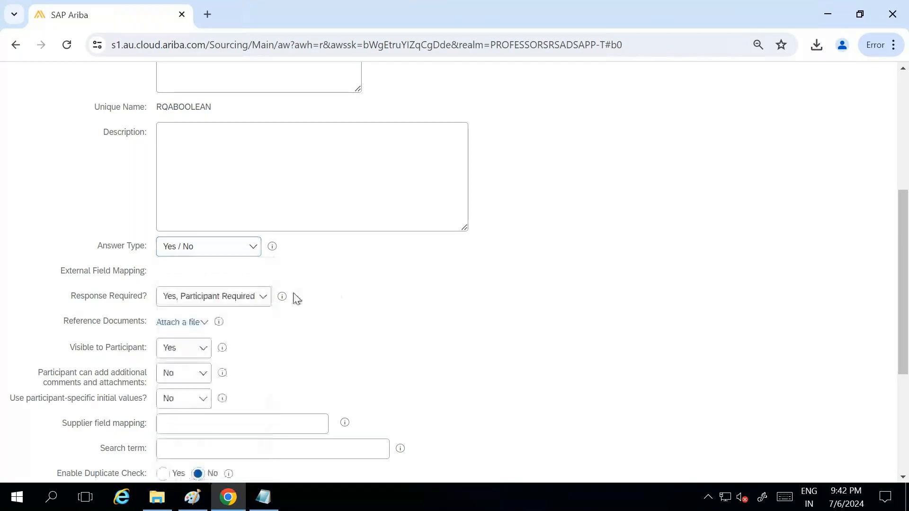
{"action": "scroll", "coordinate": [3, 328], "scroll_direction": "down", "scroll_amount": 3}
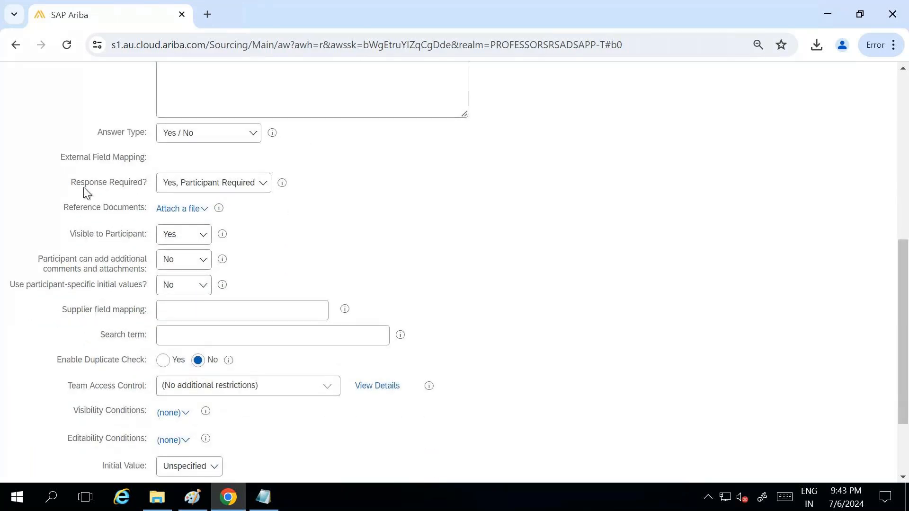
{"action": "left_click", "coordinate": [250, 192]}
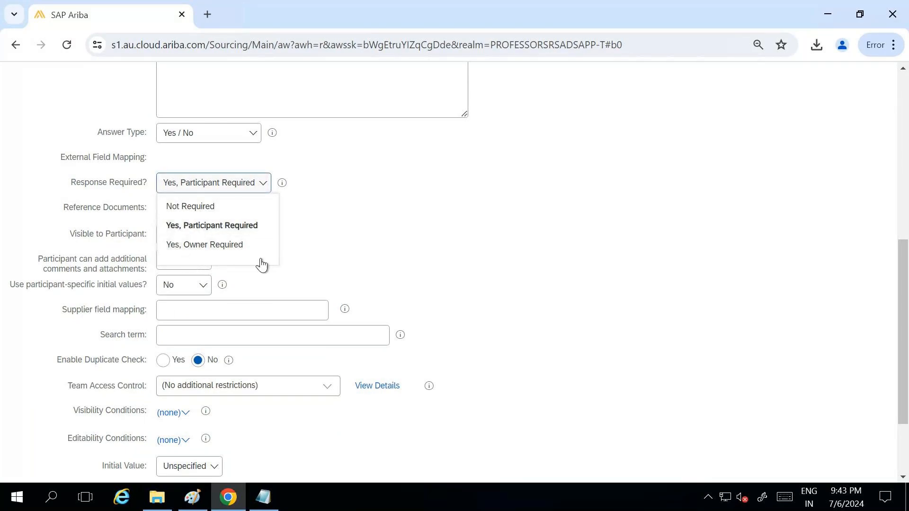
{"action": "left_click", "coordinate": [307, 244]}
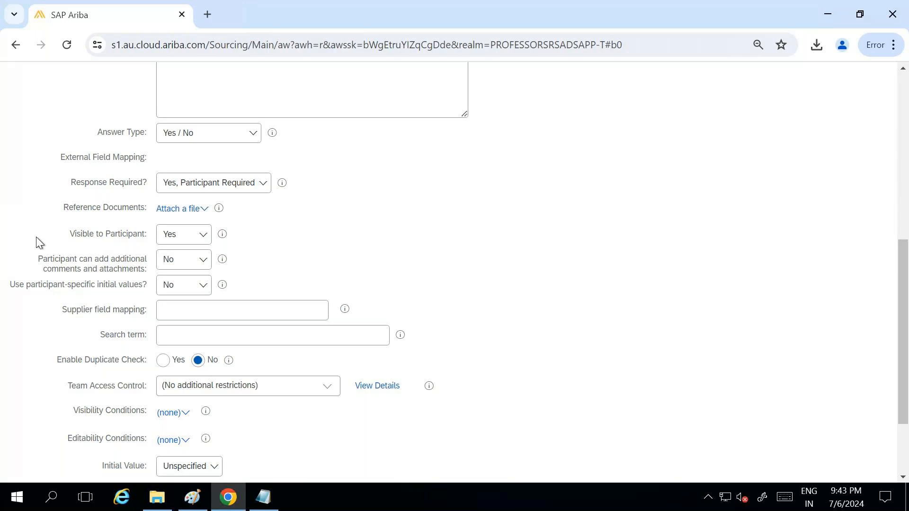
{"action": "scroll", "coordinate": [36, 238], "scroll_direction": "down", "scroll_amount": 3}
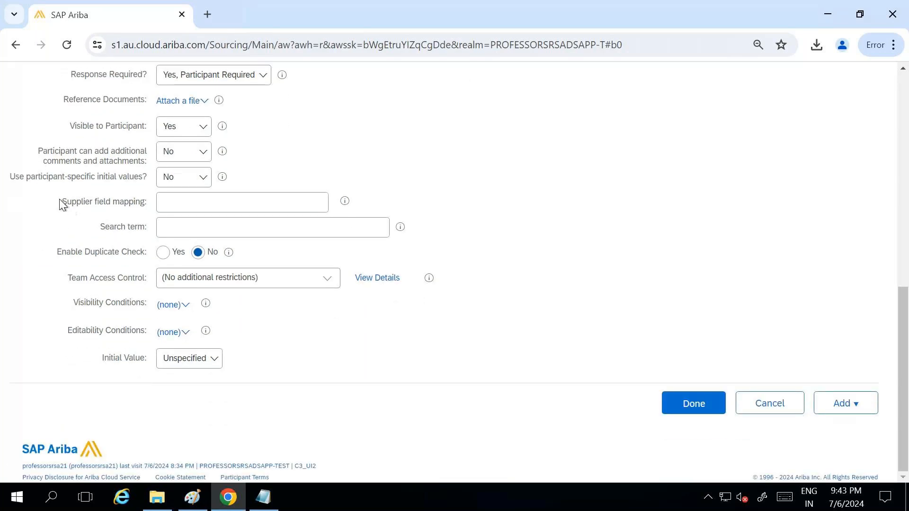
{"action": "left_click_drag", "start_coordinate": [64, 215], "coordinate": [160, 203]}
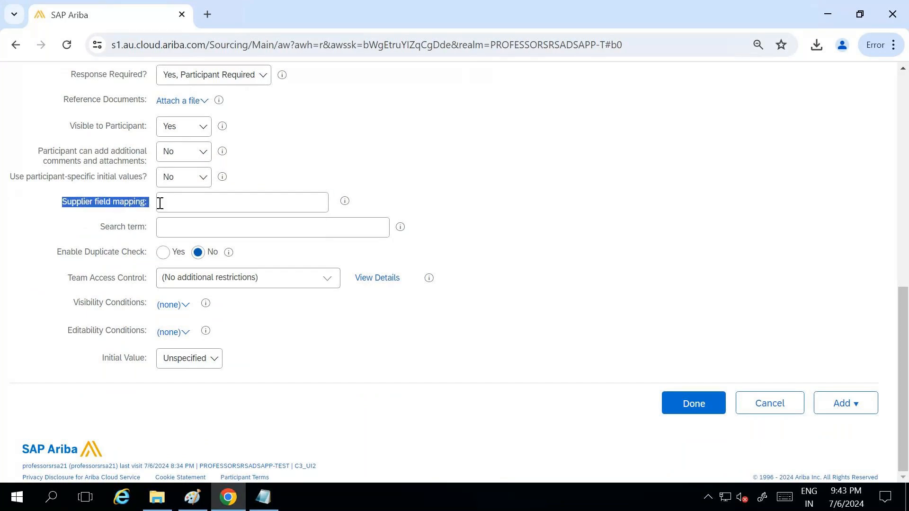
{"action": "left_click", "coordinate": [179, 202]}
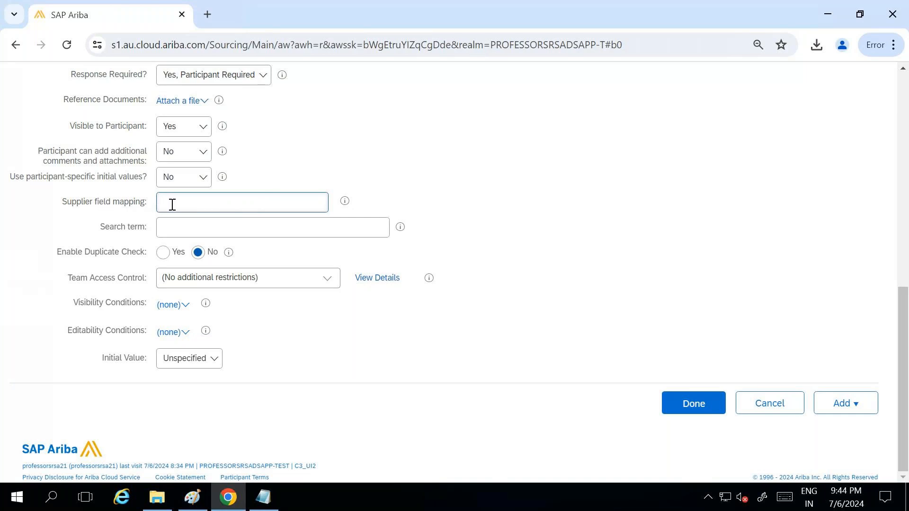
{"action": "left_click", "coordinate": [168, 230]}
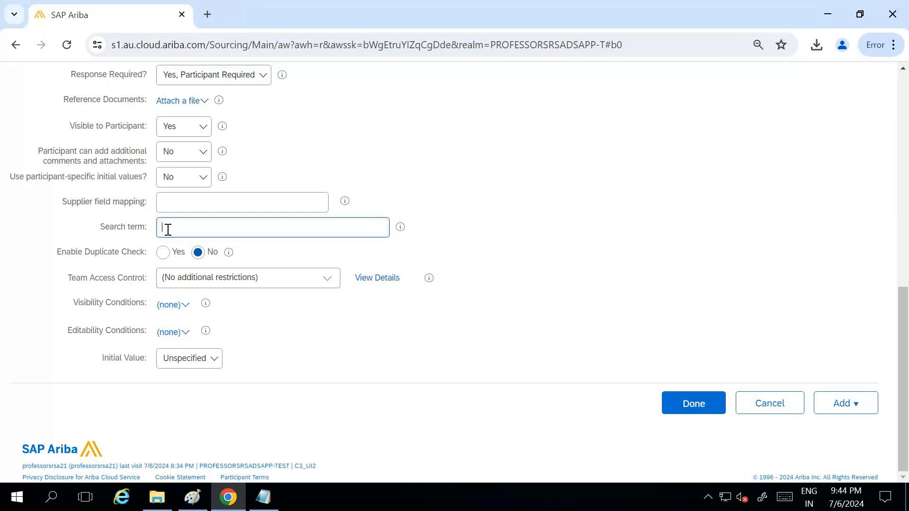
{"action": "type", "text": "Maruti"}
{"action": "key", "text": "BackSpace"}
{"action": "left_click", "coordinate": [161, 228]}
{"action": "type", "text": "*"}
{"action": "left_click", "coordinate": [187, 227]}
{"action": "type", "text": "*"}
{"action": "left_click_drag", "start_coordinate": [187, 227], "coordinate": [49, 235]}
{"action": "key", "text": "BackSpace"}
{"action": "type", "text": "ORGA"}
{"action": "left_click_drag", "start_coordinate": [193, 230], "coordinate": [118, 231]}
{"action": "key", "text": "BackSpace"}
{"action": "left_click", "coordinate": [171, 207]}
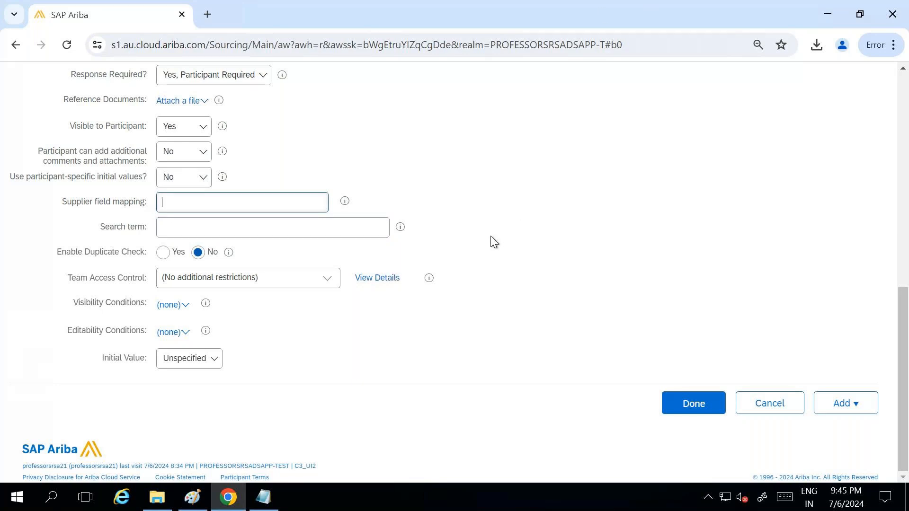
Enter 'Matrix.compaycode.' as the supplier field mapping and 'ORG' as the search term.
{"action": "type", "text": "Matrix.compaycode"}
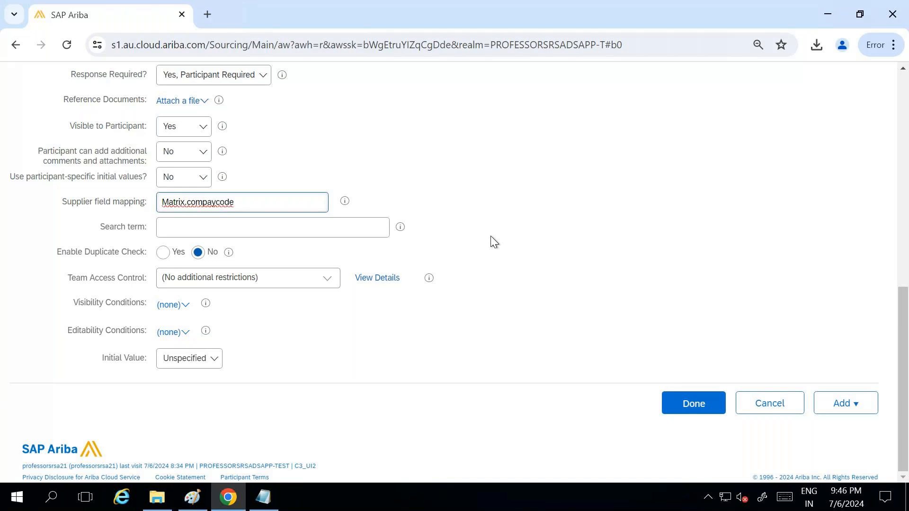
{"action": "type", "text": "."}
{"action": "left_click", "coordinate": [227, 227]}
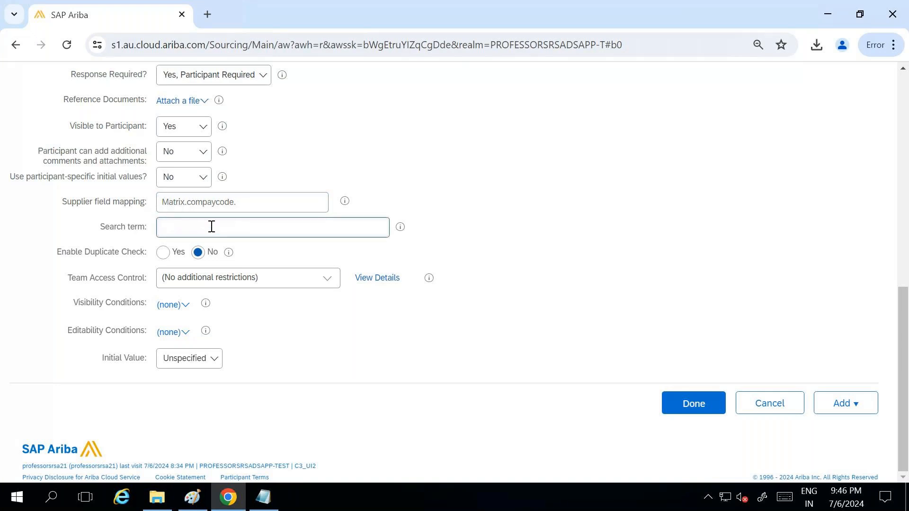
{"action": "type", "text": "ORG"}
Read the search term help, then erase 'ORG' so the search term is blank.
{"action": "left_click_drag", "start_coordinate": [906, 337], "coordinate": [908, 197]}
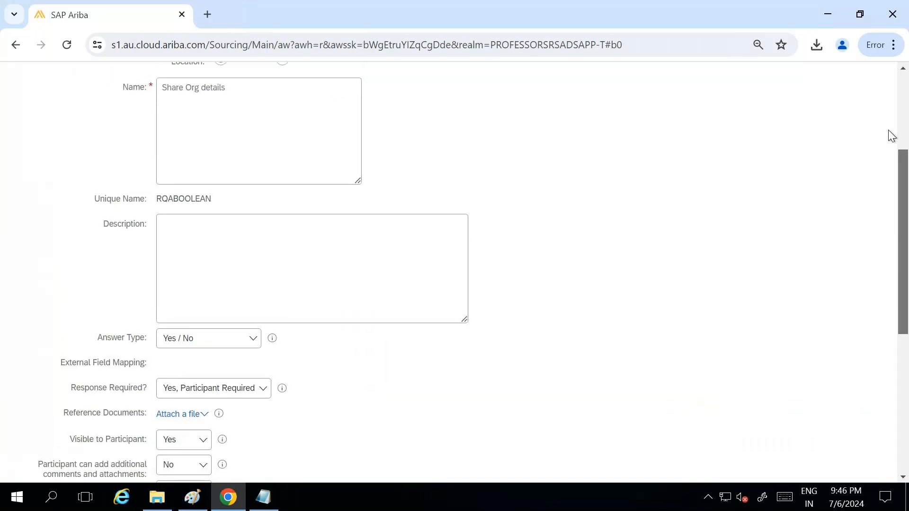
{"action": "scroll", "coordinate": [905, 284], "scroll_direction": "down", "scroll_amount": 6}
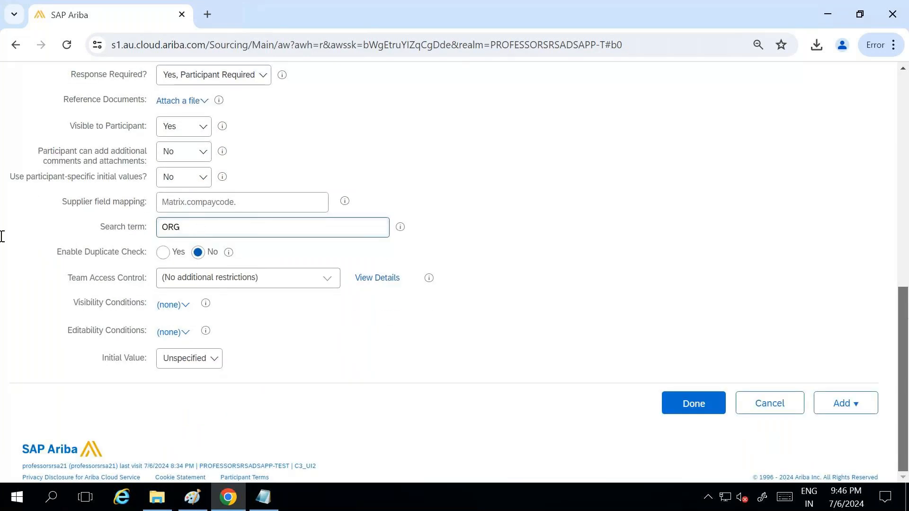
{"action": "key", "text": "ctrl+a"}
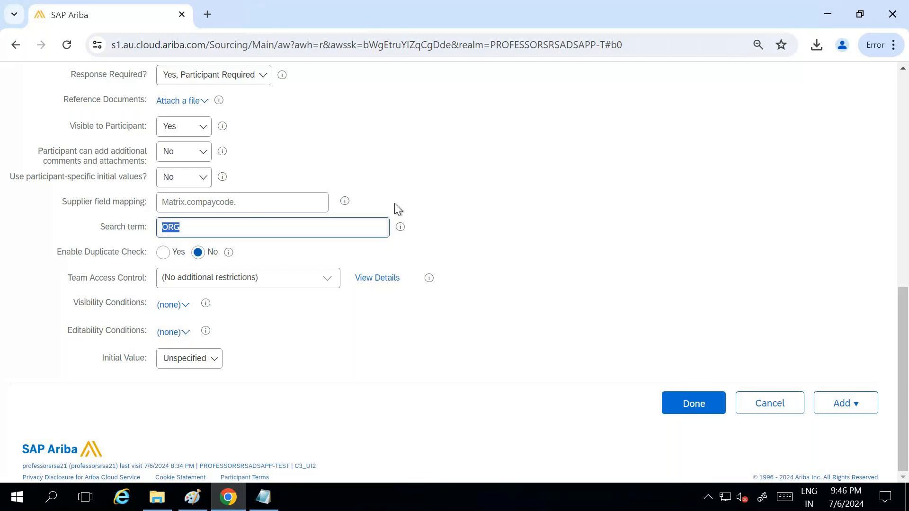
{"action": "left_click", "coordinate": [402, 231]}
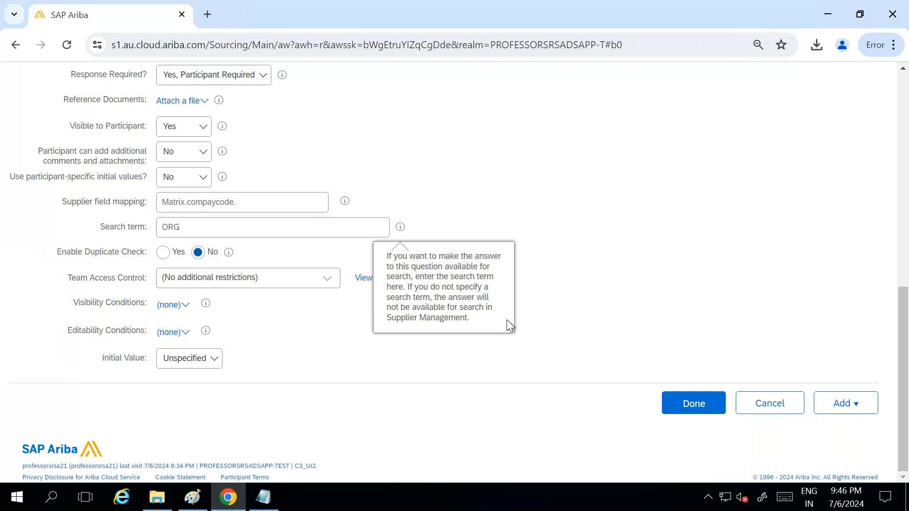
{"action": "left_click", "coordinate": [194, 229]}
{"action": "key", "text": "BackSpace"}
{"action": "key", "text": "BackSpace"}
{"action": "key", "text": "BackSpace"}
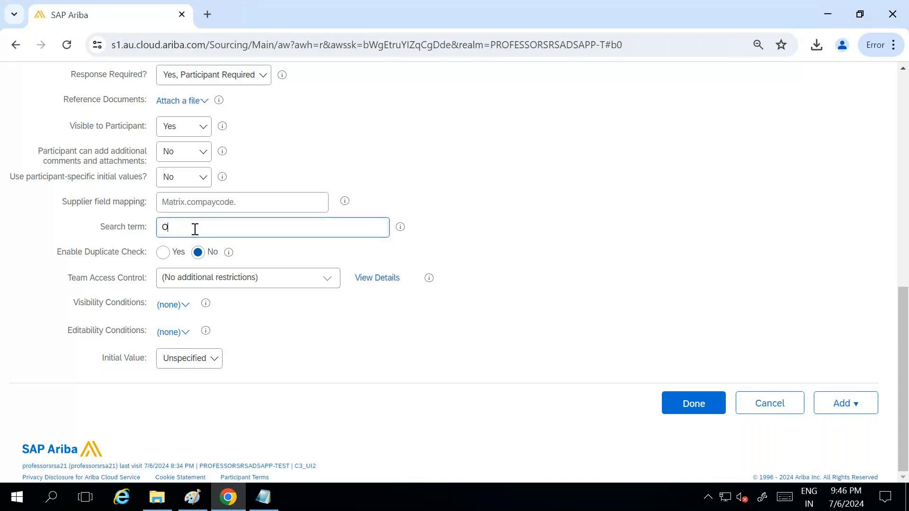
{"action": "left_click", "coordinate": [91, 220]}
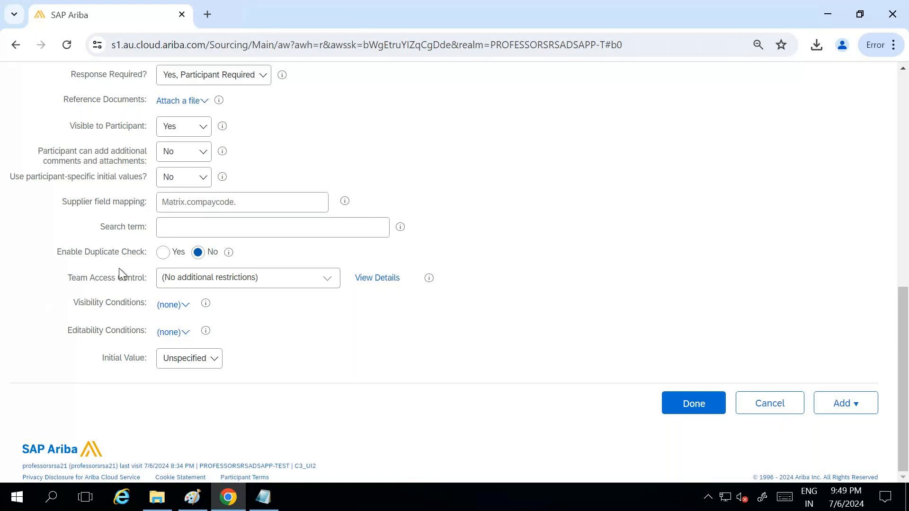
Cancel the question's settings page so the form's question stays unchanged.
{"action": "mouse_move", "coordinate": [231, 258]}
{"action": "left_click", "coordinate": [769, 403]}
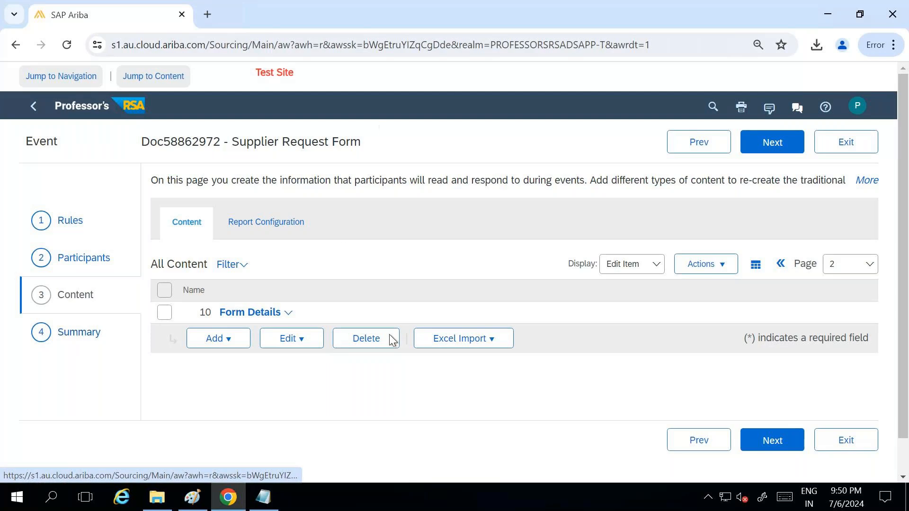
Exit the event, return to the project's Tasks tab, and edit the Approval for Supplier Request Form task.
{"action": "left_click", "coordinate": [832, 149]}
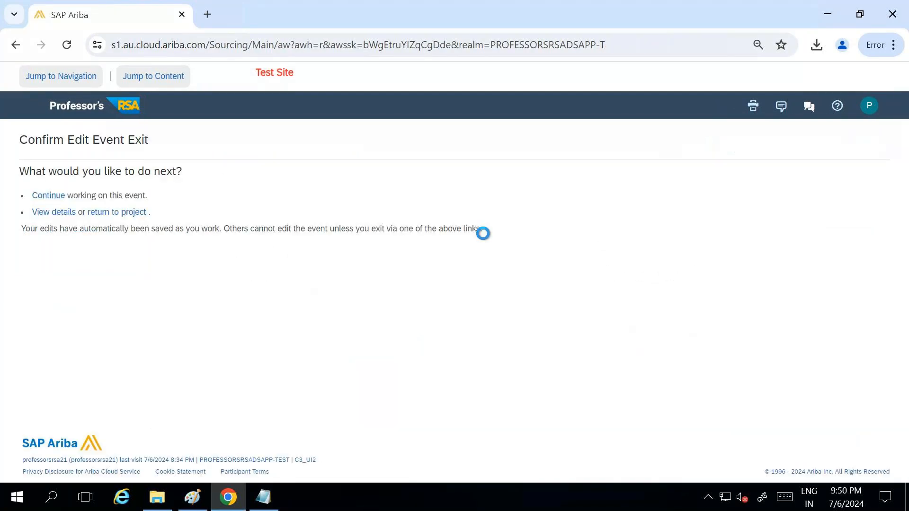
{"action": "left_click", "coordinate": [141, 213]}
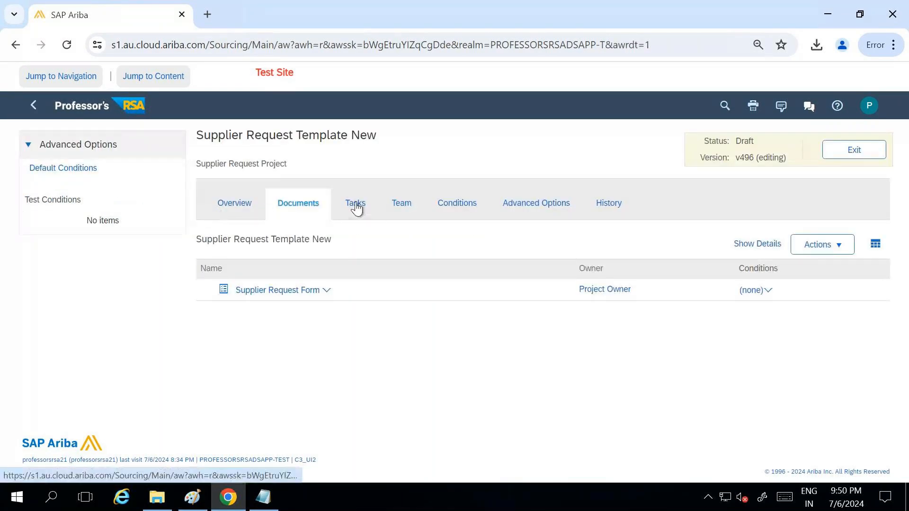
{"action": "left_click", "coordinate": [356, 208]}
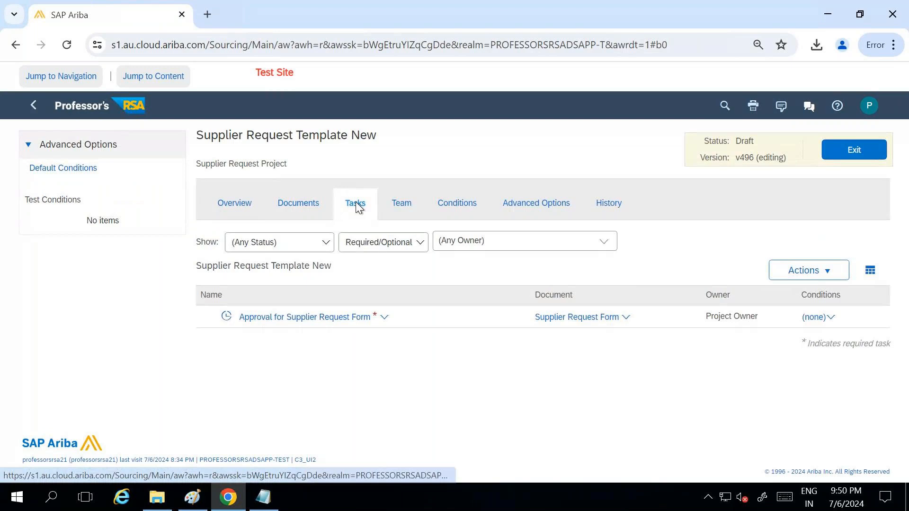
{"action": "left_click", "coordinate": [351, 319]}
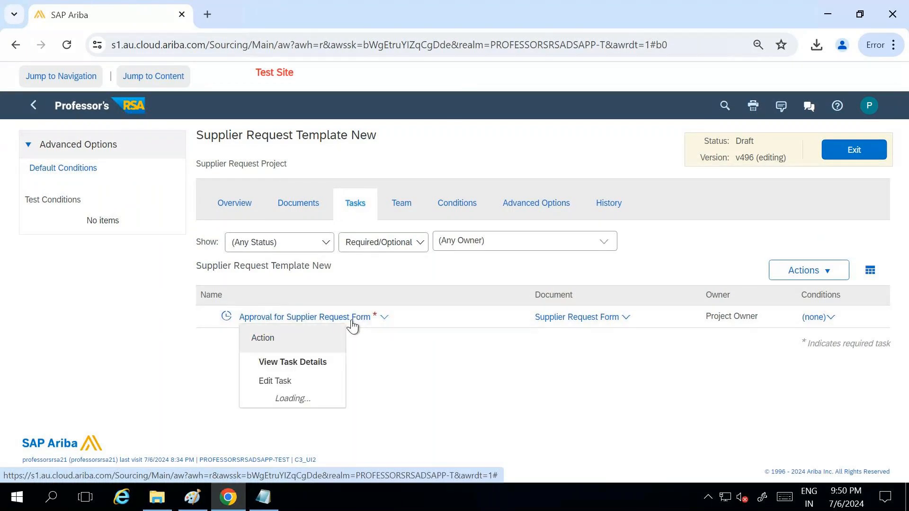
{"action": "left_click", "coordinate": [286, 378]}
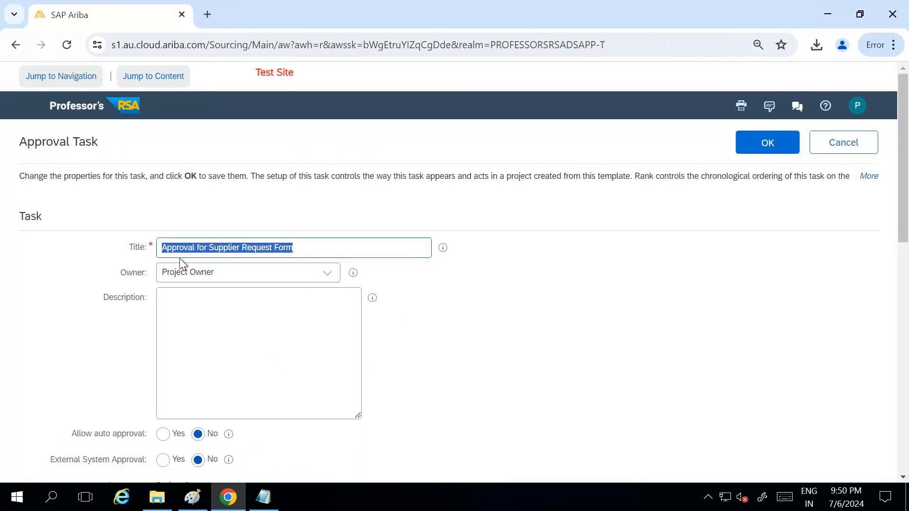
Open the approval task's Custom approval flow diagram for configuration.
{"action": "left_click_drag", "start_coordinate": [908, 217], "coordinate": [908, 298]}
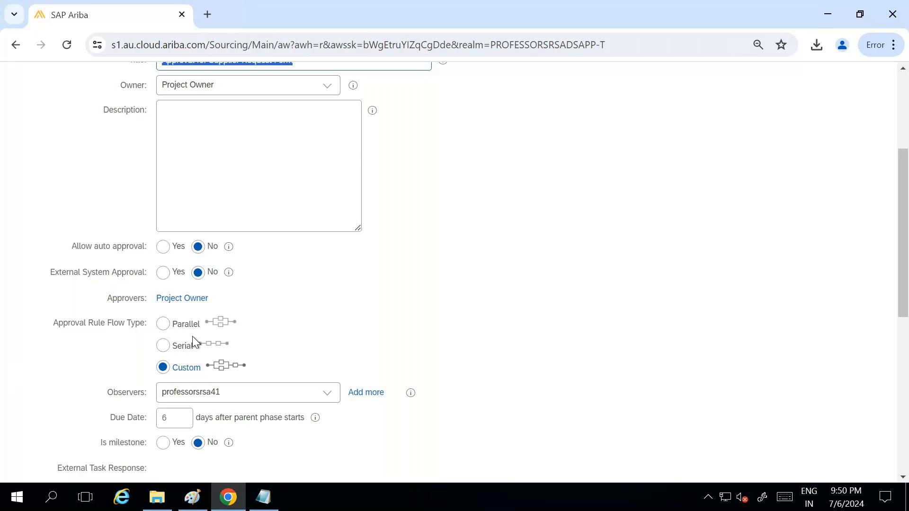
{"action": "left_click", "coordinate": [187, 368]}
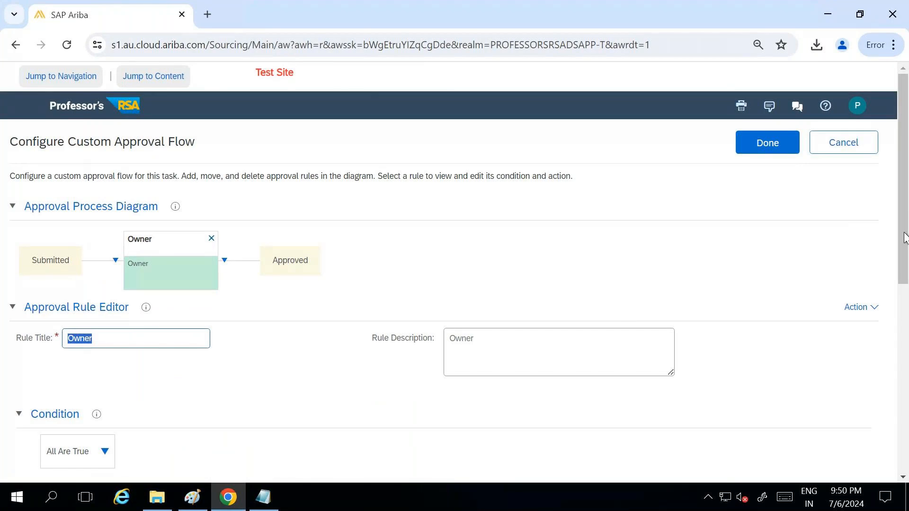
Change the Owner rule's condition to Any Are True, browse existing condition references, then cancel.
{"action": "scroll", "coordinate": [66, 312], "scroll_direction": "down", "scroll_amount": 3}
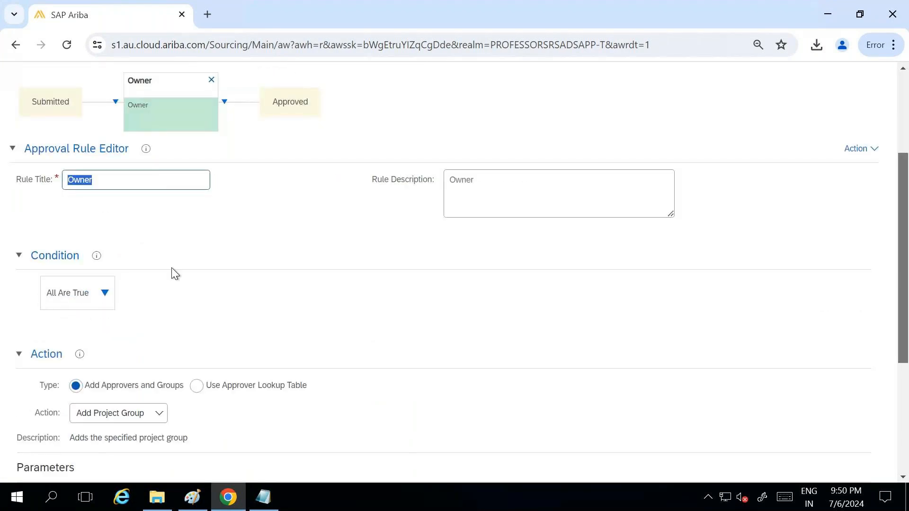
{"action": "left_click", "coordinate": [106, 295]}
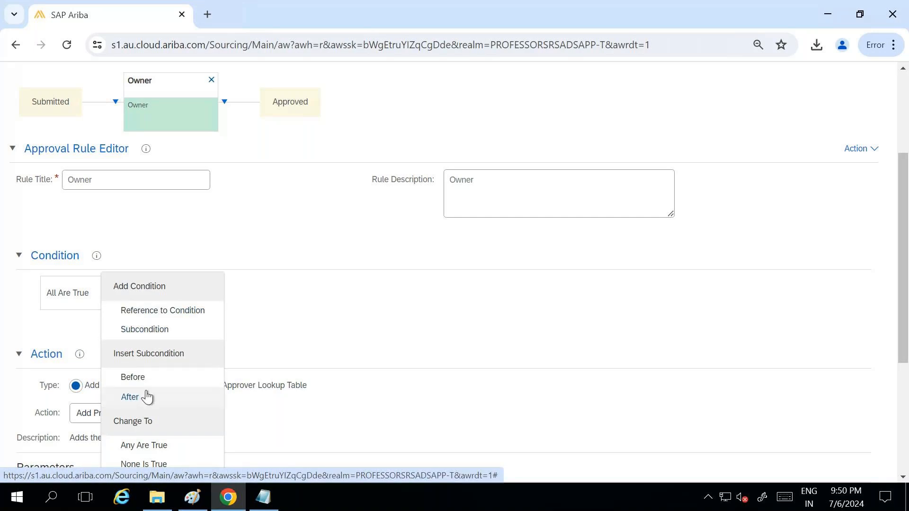
{"action": "left_click", "coordinate": [179, 447]}
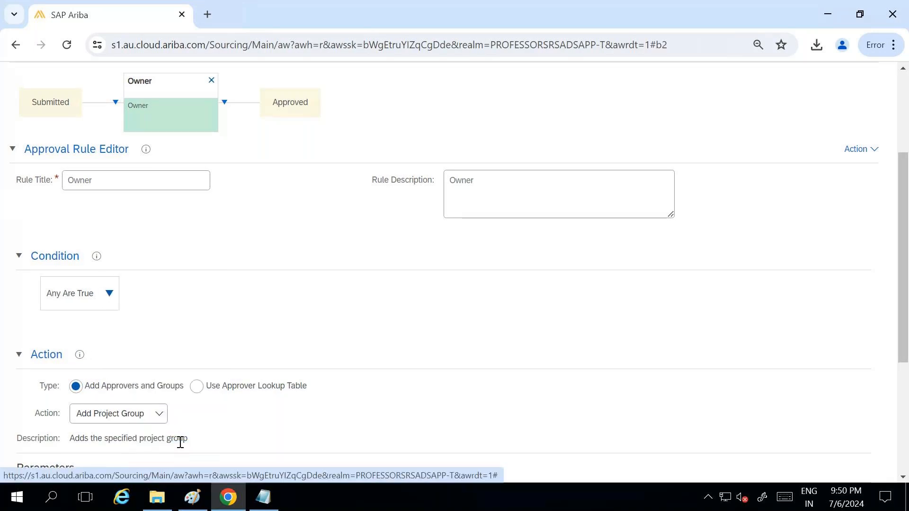
{"action": "left_click", "coordinate": [109, 299]}
{"action": "left_click", "coordinate": [147, 312]}
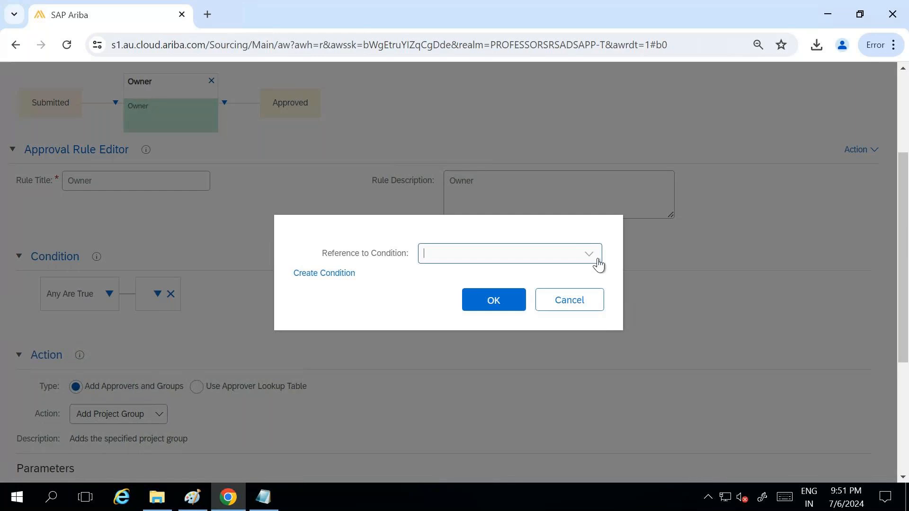
{"action": "left_click", "coordinate": [598, 264]}
{"action": "left_click", "coordinate": [578, 318]}
Add an All Are True subcondition, switch the action to the approver lookup table, and begin a new condition.
{"action": "left_click", "coordinate": [109, 295]}
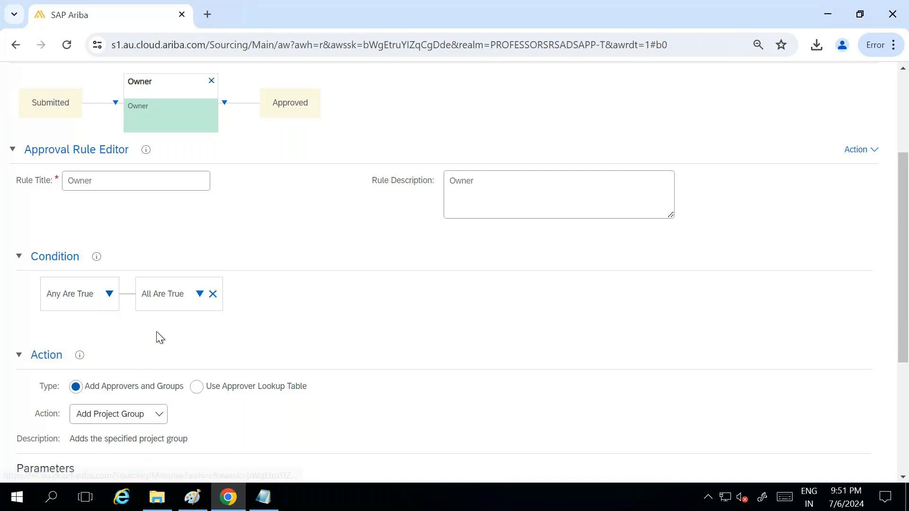
{"action": "left_click", "coordinate": [200, 294]}
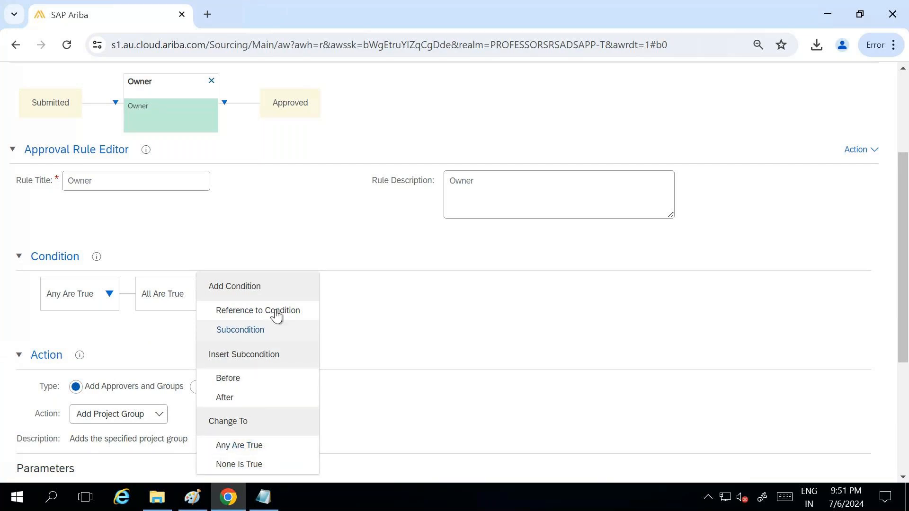
{"action": "left_click", "coordinate": [147, 345]}
{"action": "left_click", "coordinate": [196, 387]}
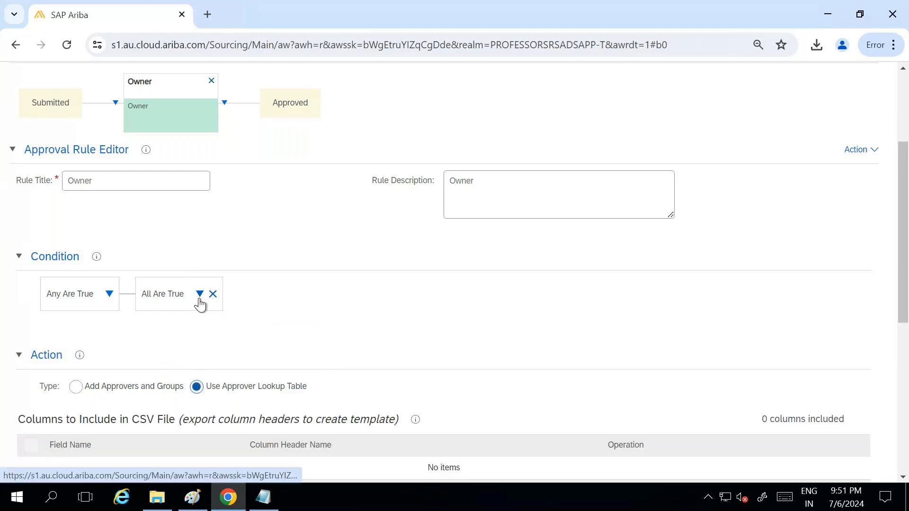
{"action": "left_click", "coordinate": [199, 298]}
{"action": "left_click", "coordinate": [268, 310]}
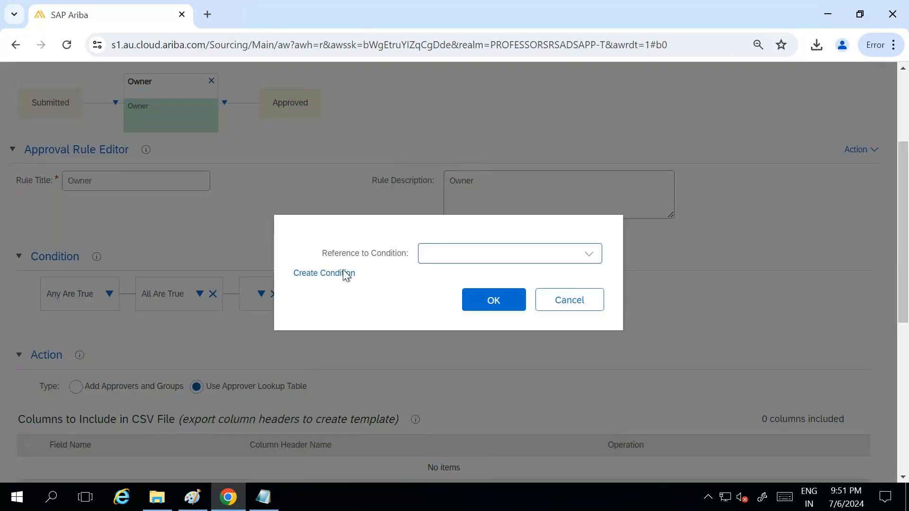
{"action": "left_click", "coordinate": [346, 275]}
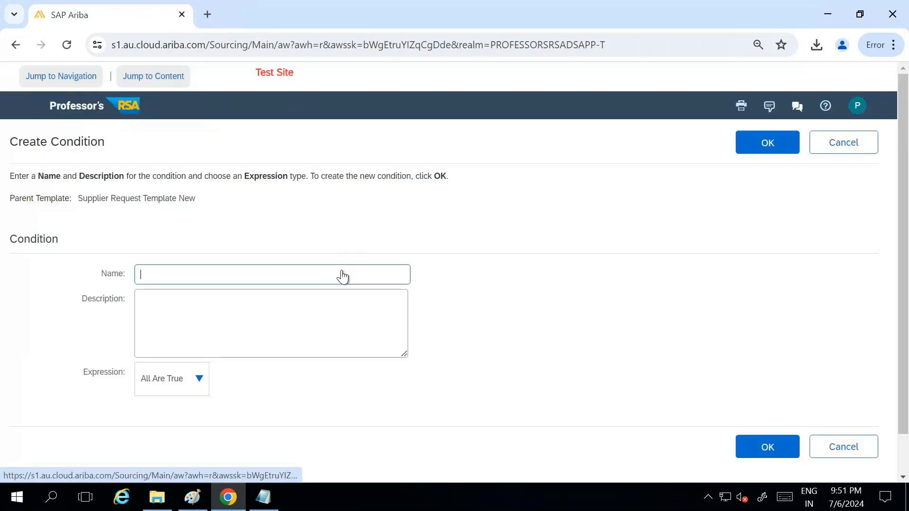
Create a condition named Plant whose expression checks Departments is equal to Consulting.
{"action": "type", "text": "Plant"}
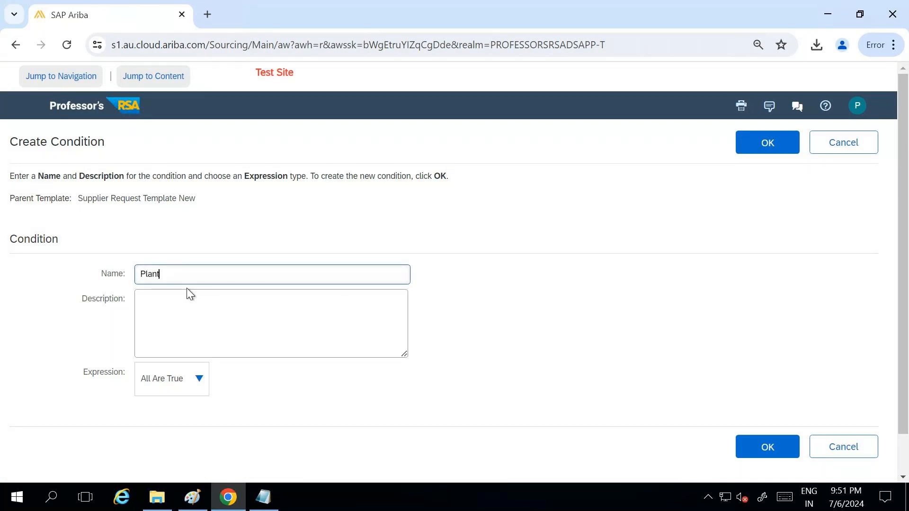
{"action": "left_click", "coordinate": [193, 385]}
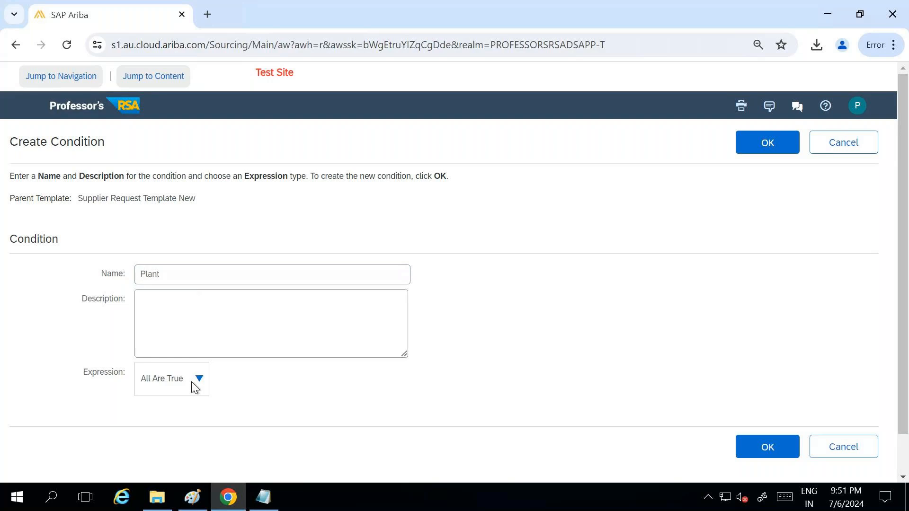
{"action": "left_click", "coordinate": [198, 380]}
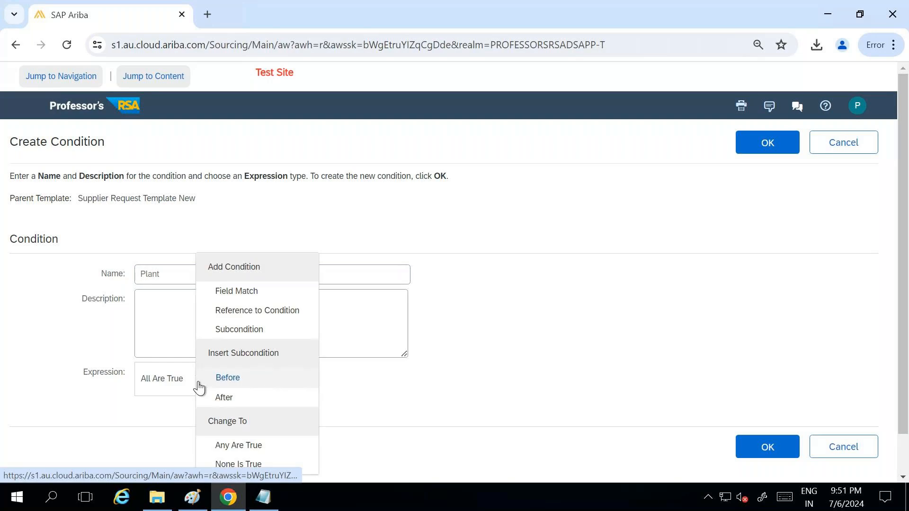
{"action": "left_click", "coordinate": [252, 299]}
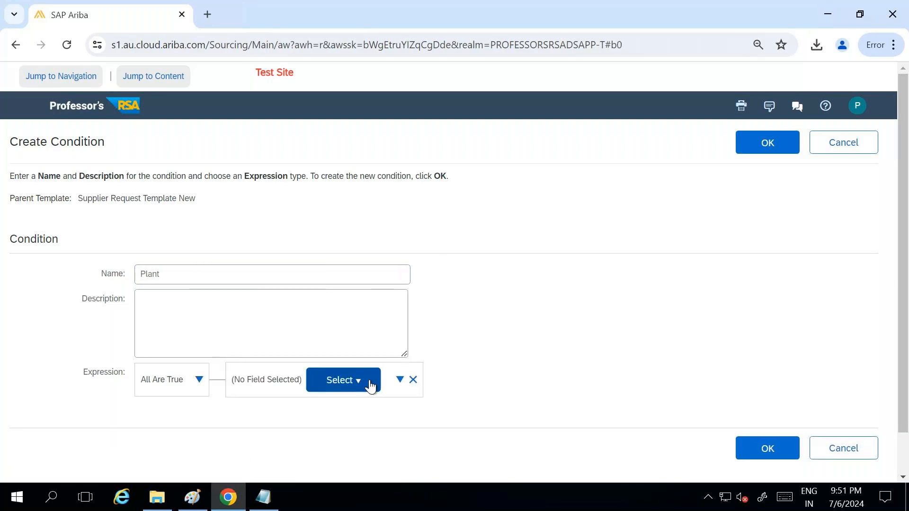
{"action": "left_click", "coordinate": [371, 386]}
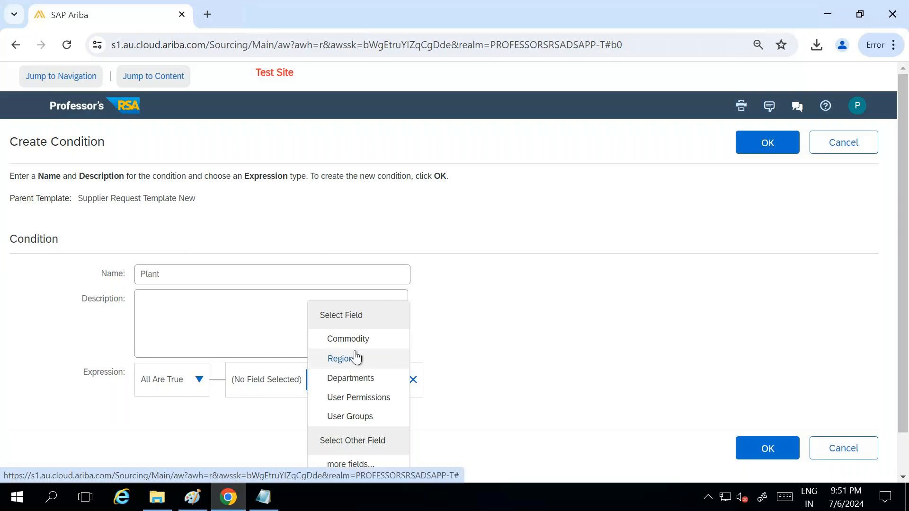
{"action": "left_click", "coordinate": [348, 385]}
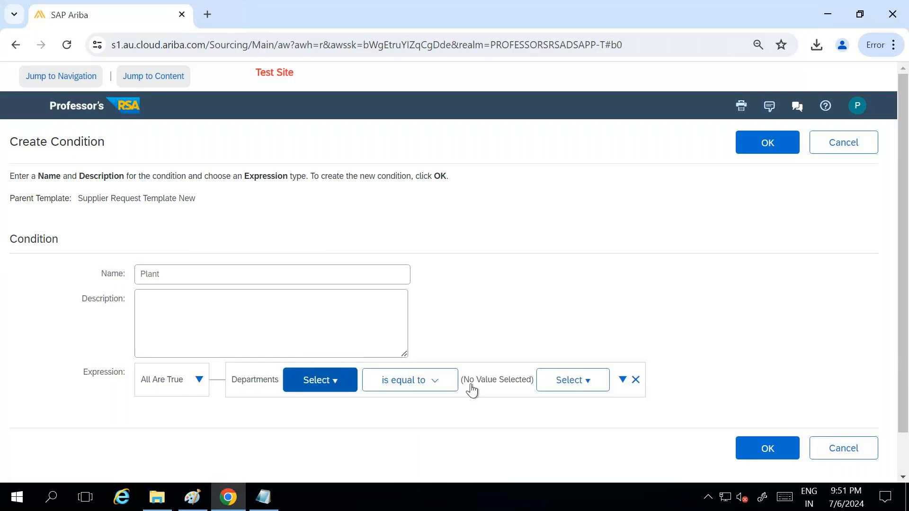
{"action": "left_click", "coordinate": [585, 387]}
{"action": "left_click", "coordinate": [593, 396]}
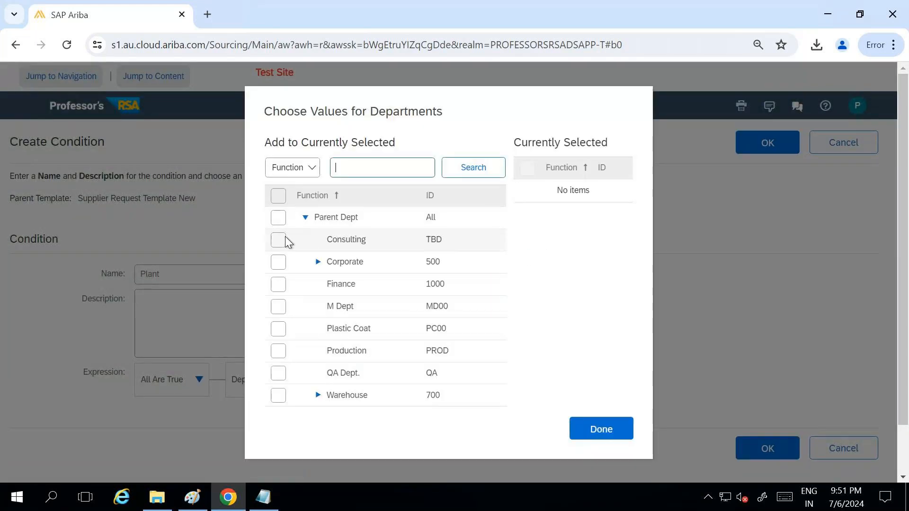
{"action": "left_click", "coordinate": [283, 240]}
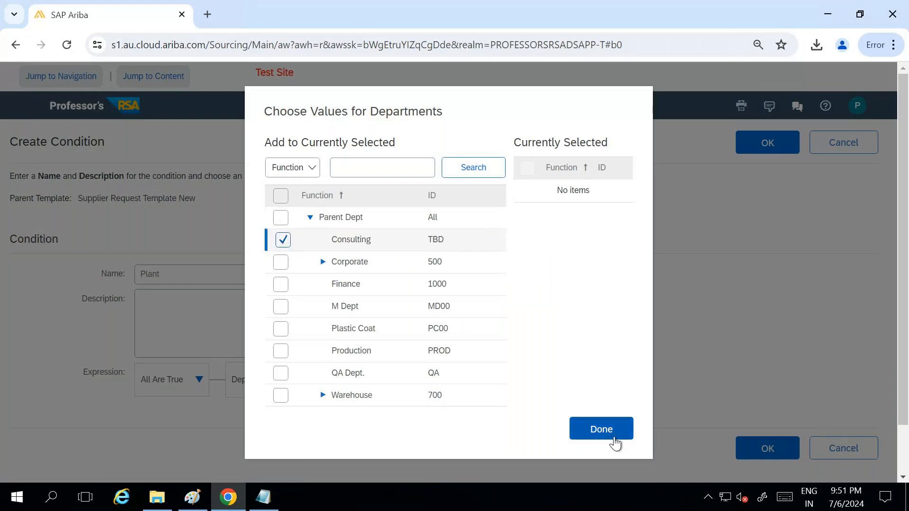
{"action": "left_click", "coordinate": [601, 429]}
{"action": "left_click", "coordinate": [456, 291]}
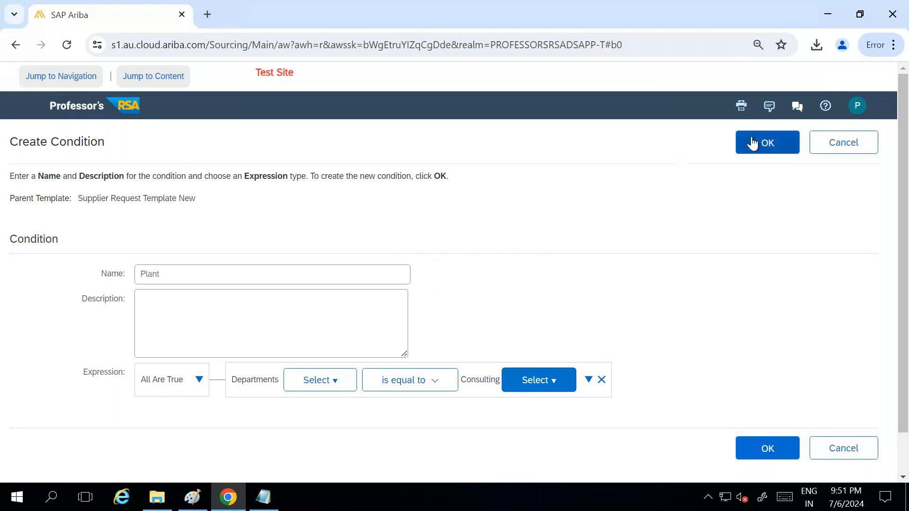
{"action": "left_click", "coordinate": [751, 142]}
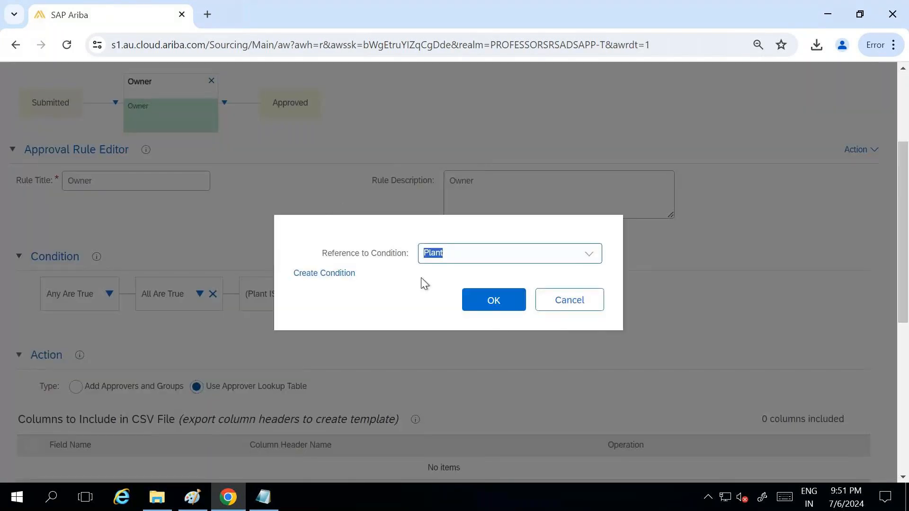
Apply the Plant condition to the Owner rule and make it add approvers and groups.
{"action": "left_click", "coordinate": [505, 307]}
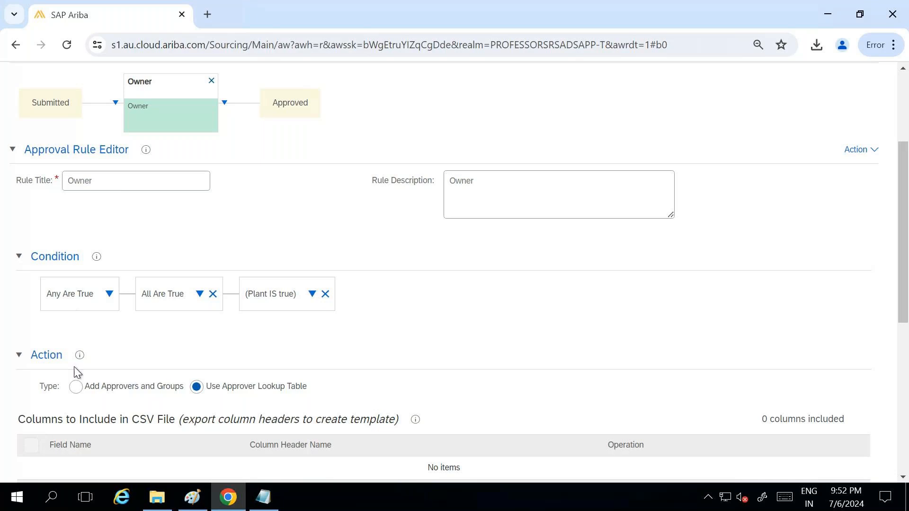
{"action": "left_click", "coordinate": [75, 387]}
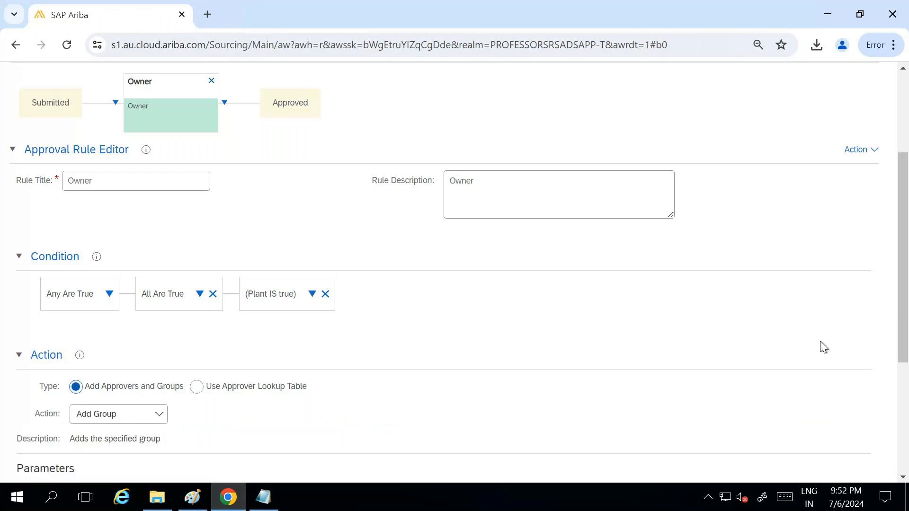
{"action": "left_click_drag", "start_coordinate": [904, 327], "coordinate": [908, 392]}
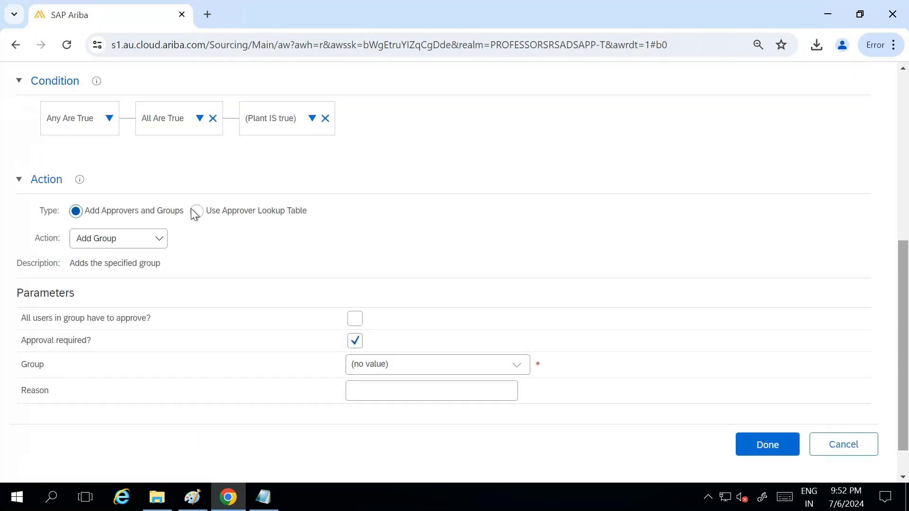
{"action": "left_click", "coordinate": [161, 235]}
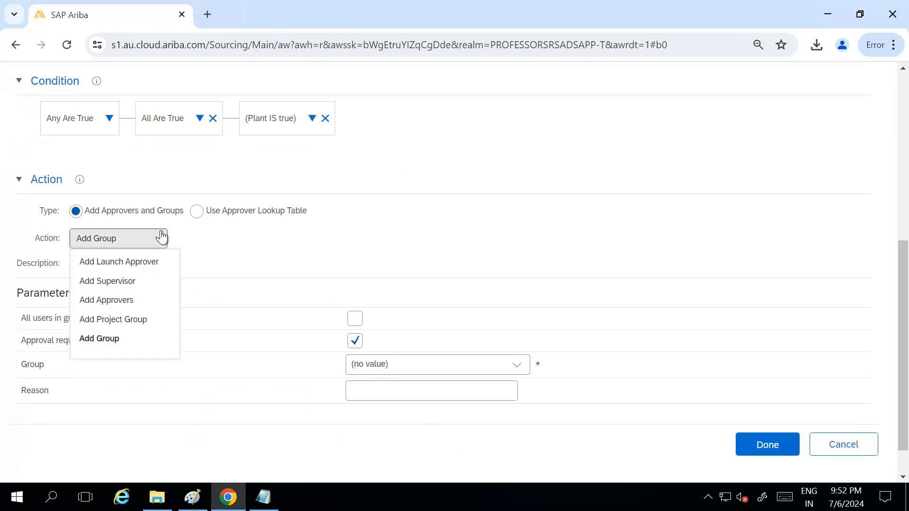
{"action": "left_click", "coordinate": [348, 270]}
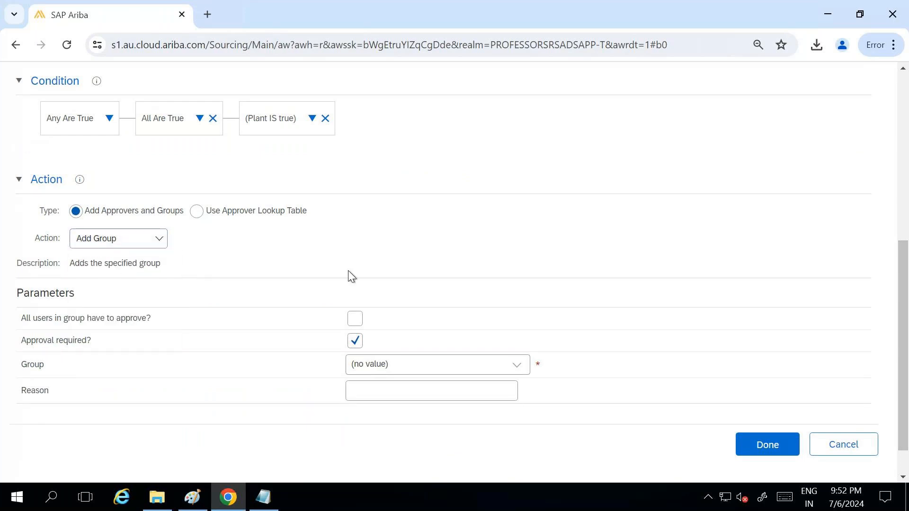
{"action": "left_click", "coordinate": [522, 372]}
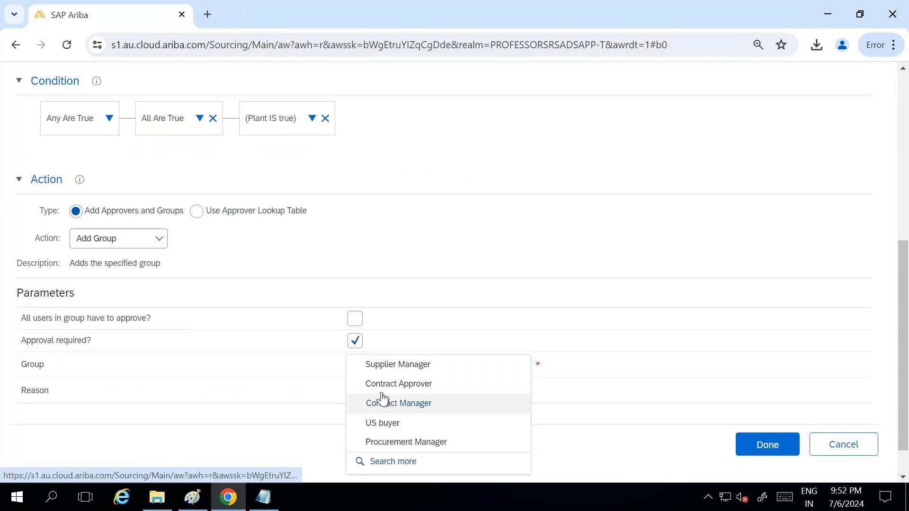
{"action": "left_click", "coordinate": [205, 453]}
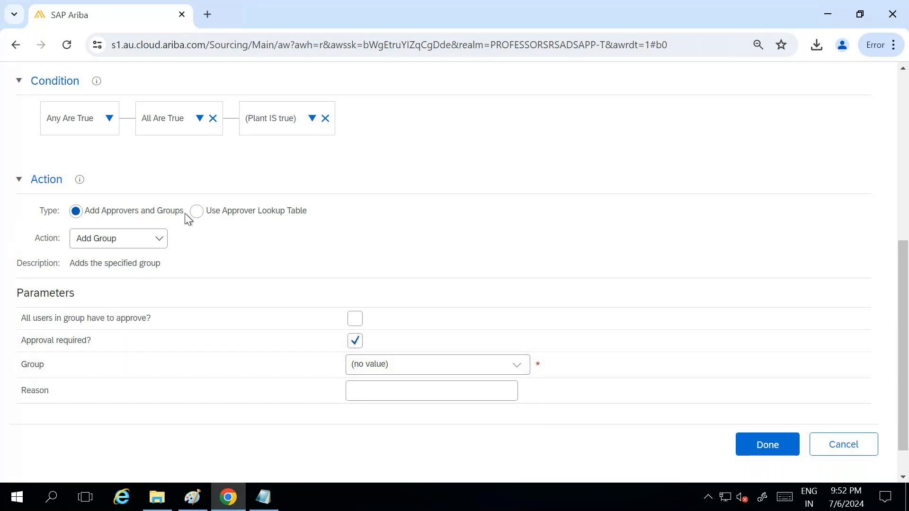
Set the rule action to Add Project Group with Project Owner as the group.
{"action": "left_click", "coordinate": [158, 241]}
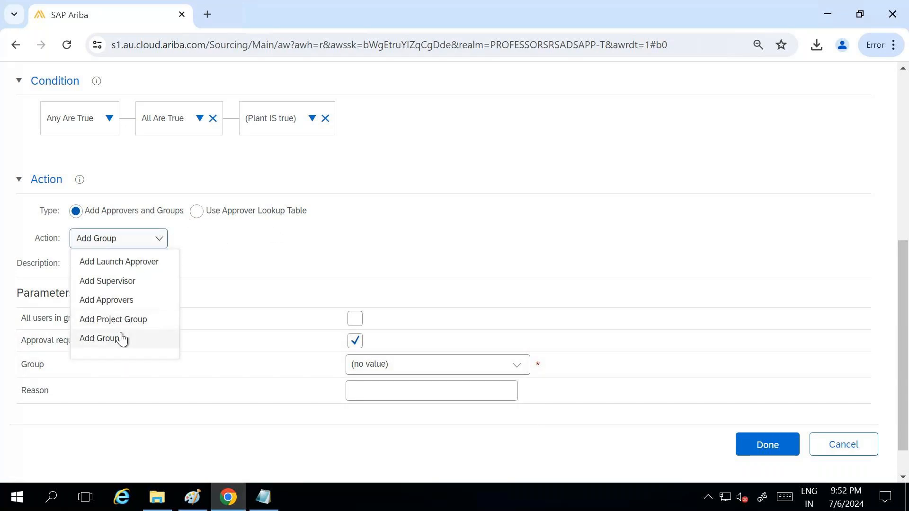
{"action": "left_click", "coordinate": [138, 318]}
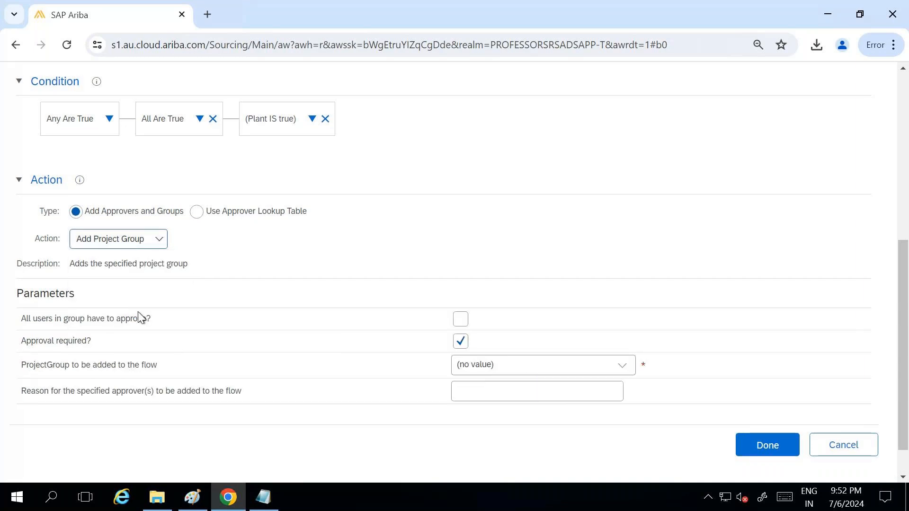
{"action": "left_click", "coordinate": [626, 367]}
{"action": "left_click", "coordinate": [507, 389]}
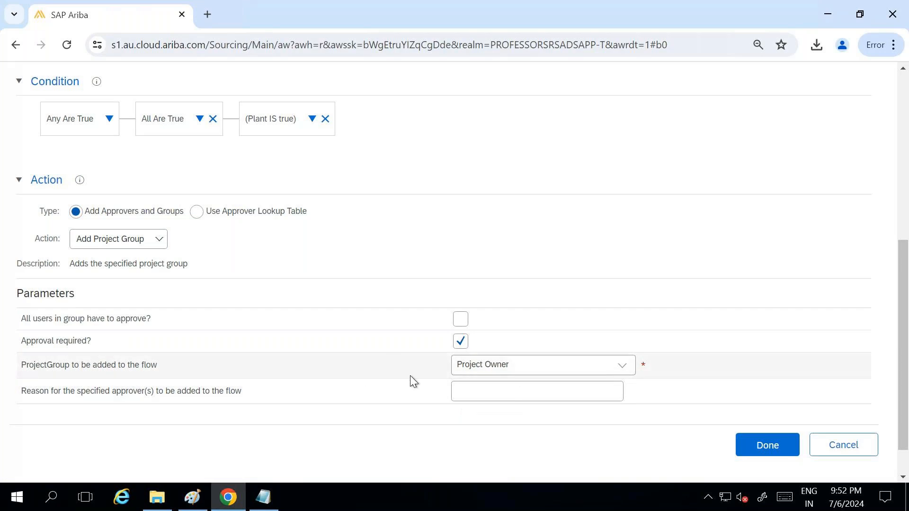
Cancel out of the rule editor and the Approval Task page without saving changes.
{"action": "left_click", "coordinate": [831, 455]}
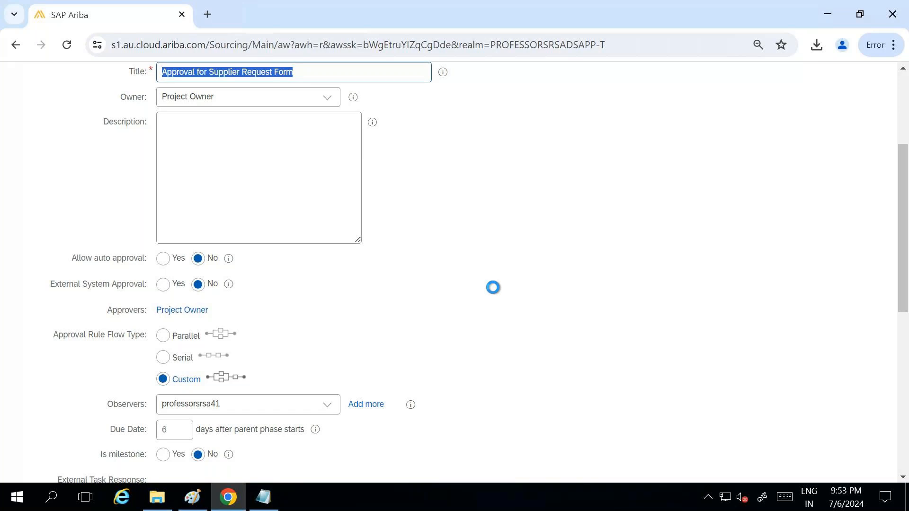
{"action": "left_click_drag", "start_coordinate": [908, 267], "coordinate": [908, 343]}
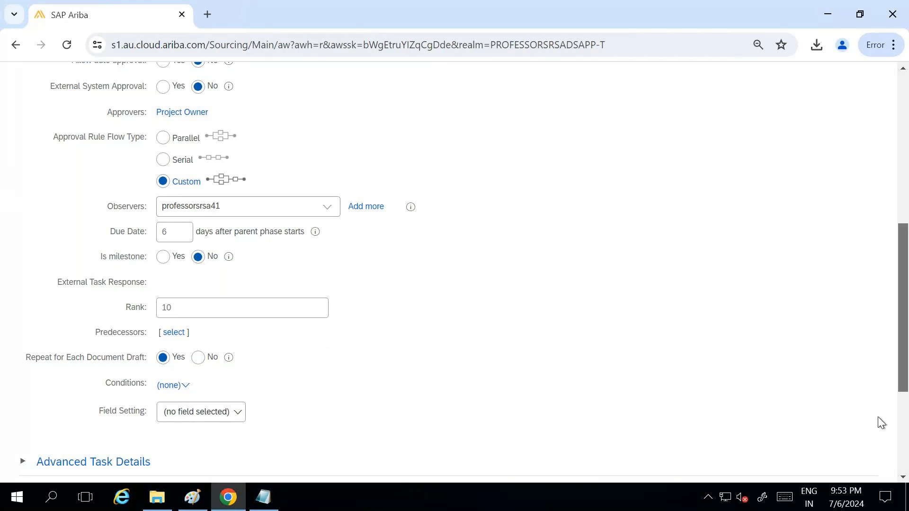
{"action": "left_click_drag", "start_coordinate": [878, 417], "coordinate": [908, 430]}
{"action": "left_click", "coordinate": [867, 407]}
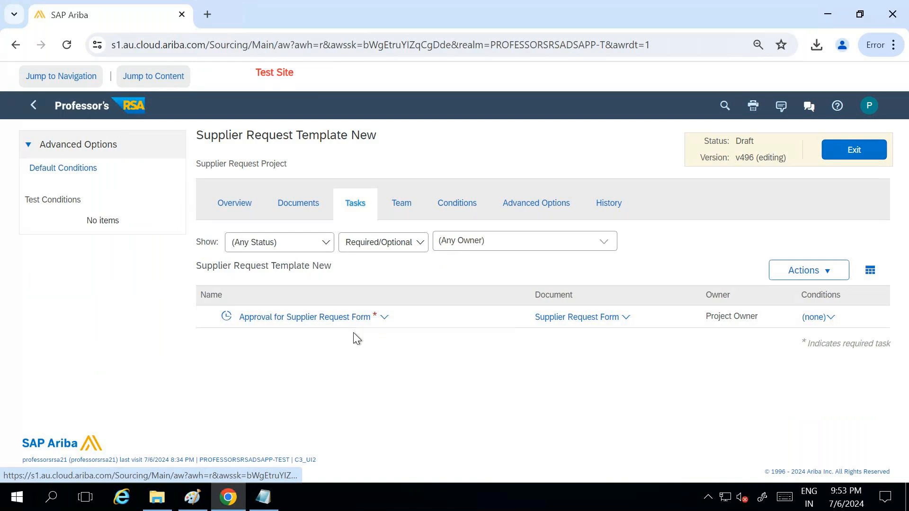
{"action": "left_click", "coordinate": [415, 209]}
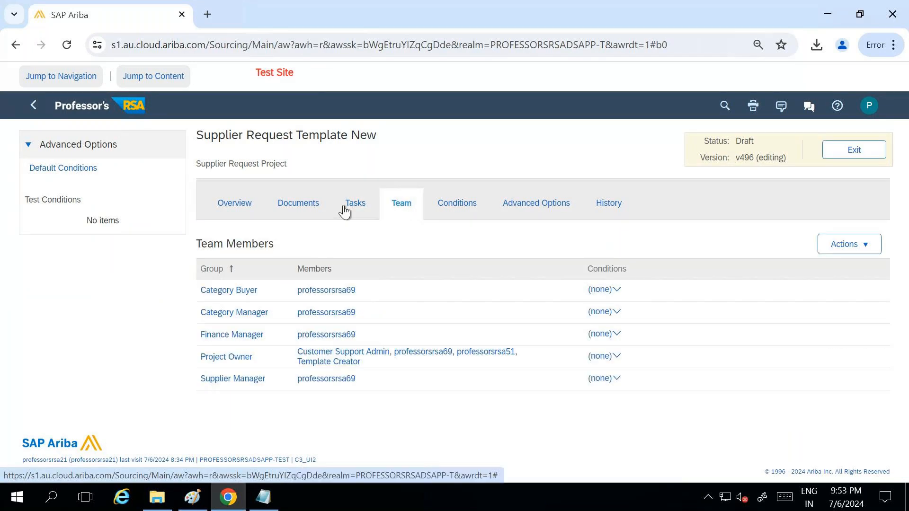
Start a To Do Task from the Tasks list's Actions menu, cancel it, and reopen Actions.
{"action": "left_click", "coordinate": [345, 211]}
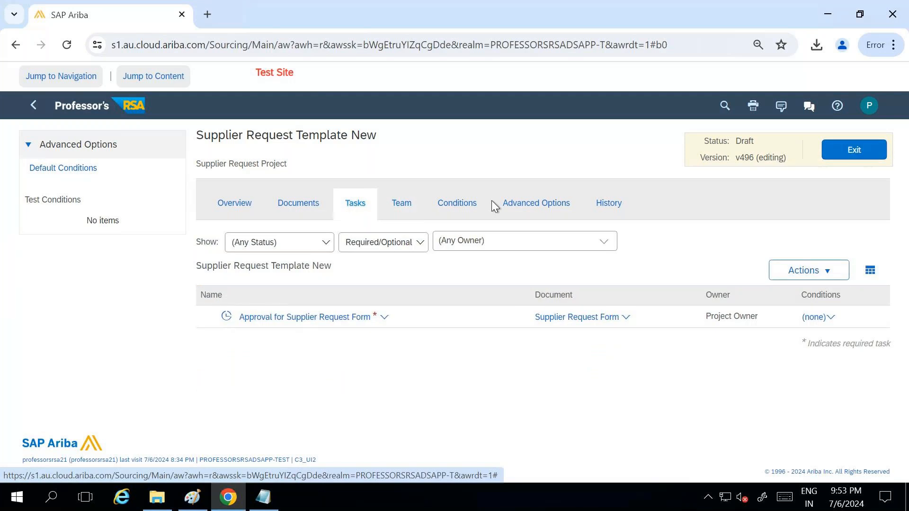
{"action": "left_click", "coordinate": [808, 271]}
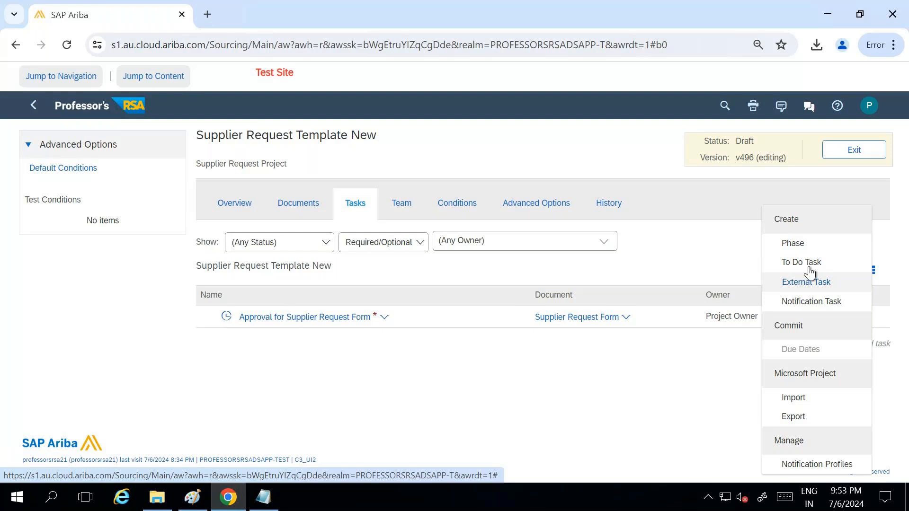
{"action": "left_click", "coordinate": [808, 263]}
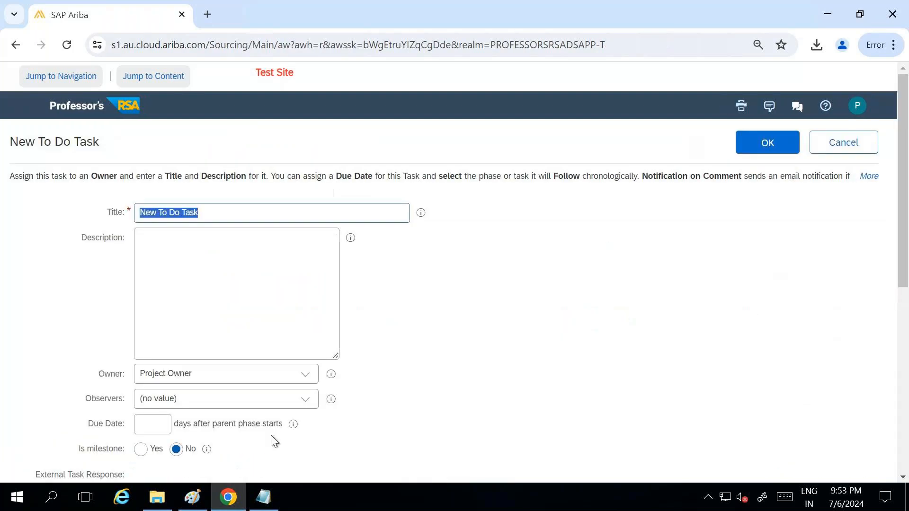
{"action": "left_click", "coordinate": [835, 159]}
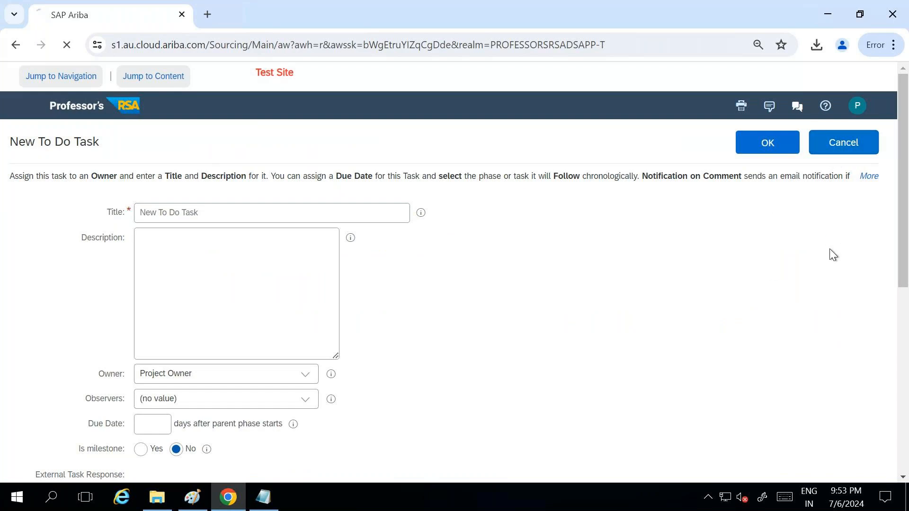
{"action": "left_click", "coordinate": [837, 274]}
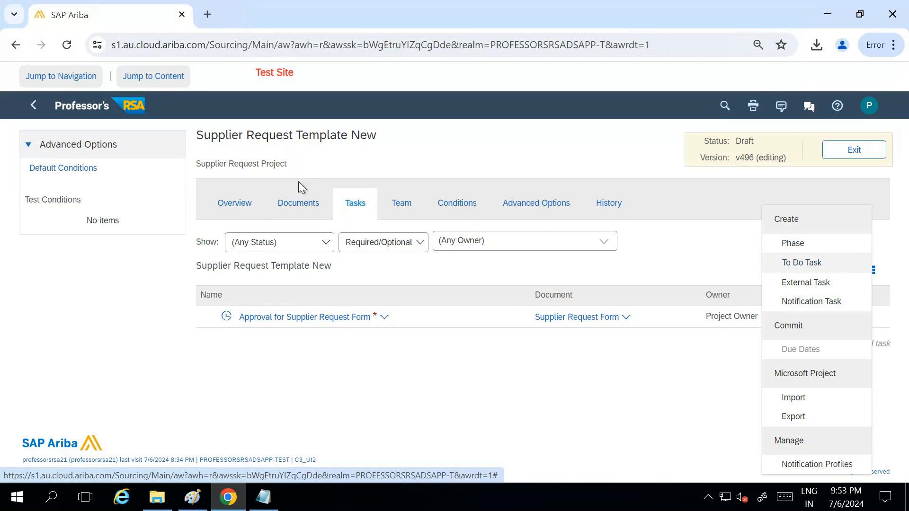
Create a To Do task for the Supplier Request Form from the Documents tab.
{"action": "left_click", "coordinate": [301, 199]}
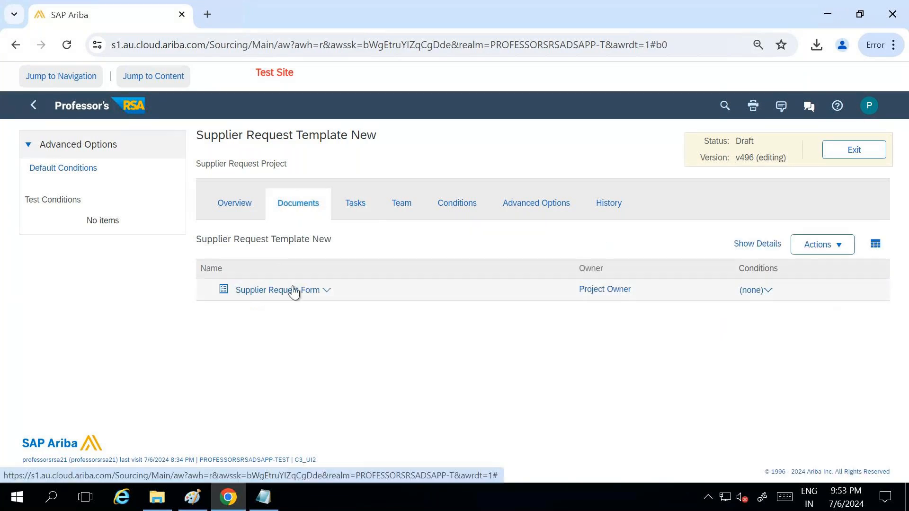
{"action": "left_click", "coordinate": [294, 290]}
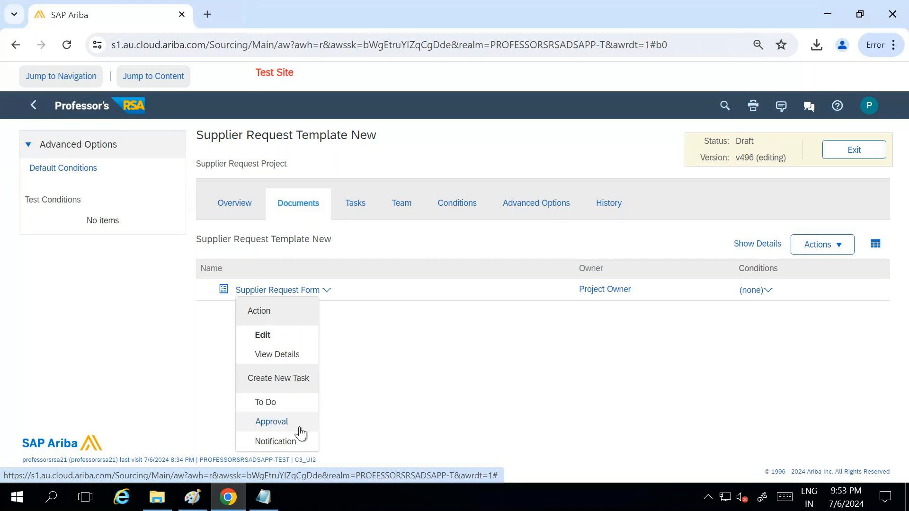
{"action": "left_click", "coordinate": [272, 407]}
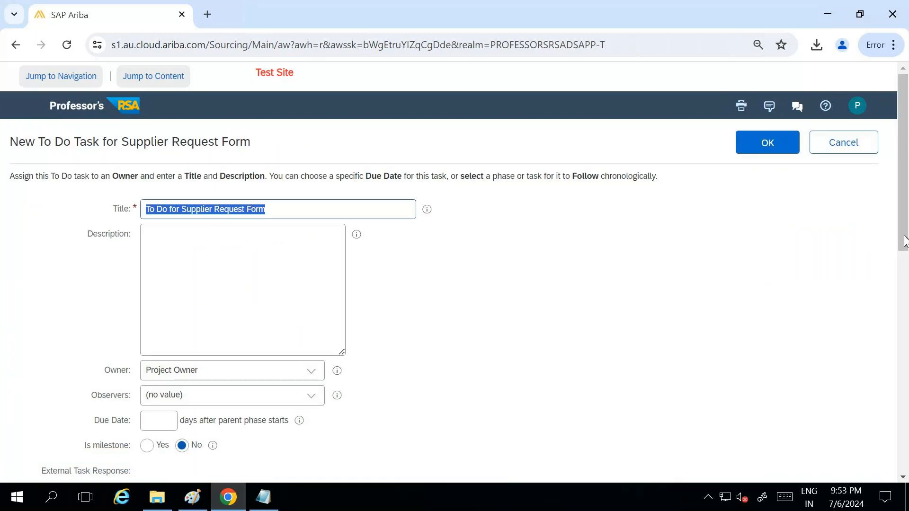
{"action": "scroll", "coordinate": [904, 242], "scroll_direction": "down", "scroll_amount": 5}
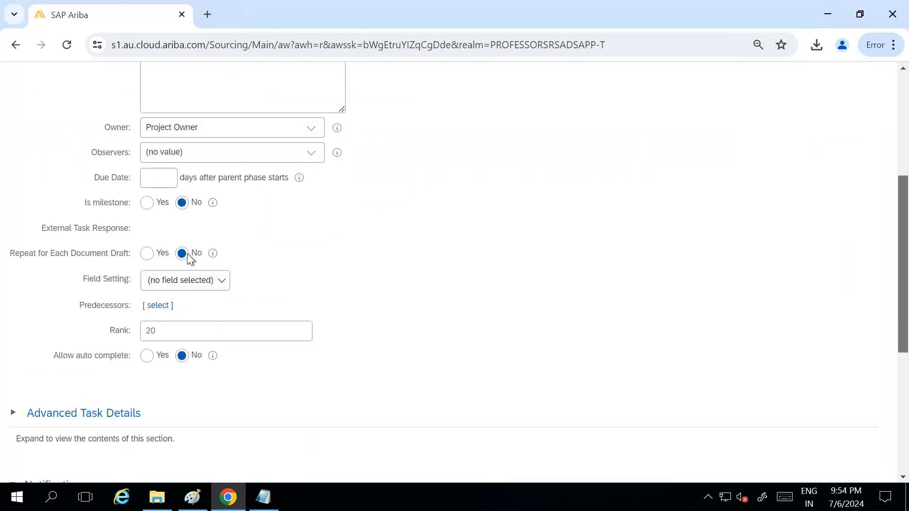
Make the To Do repeat per draft, follow Approval for Supplier Request Form, and start when it completes.
{"action": "left_click", "coordinate": [147, 254]}
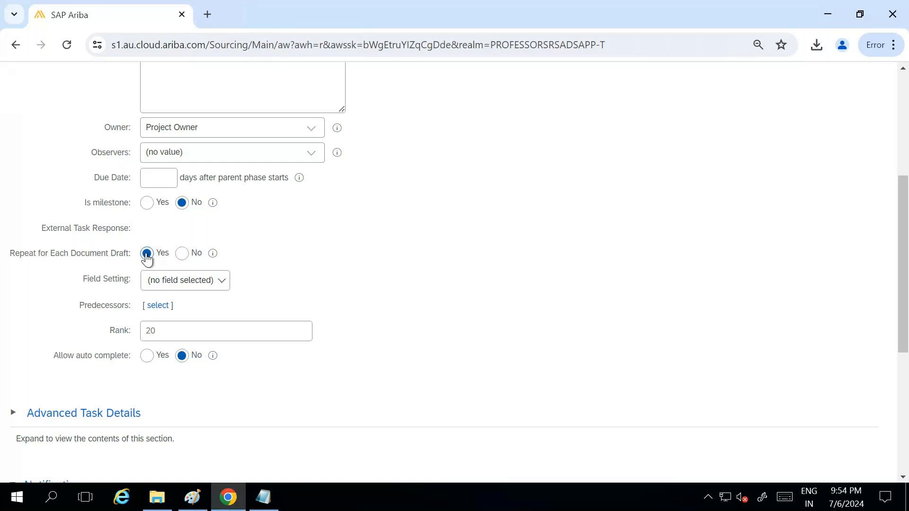
{"action": "left_click", "coordinate": [157, 306]}
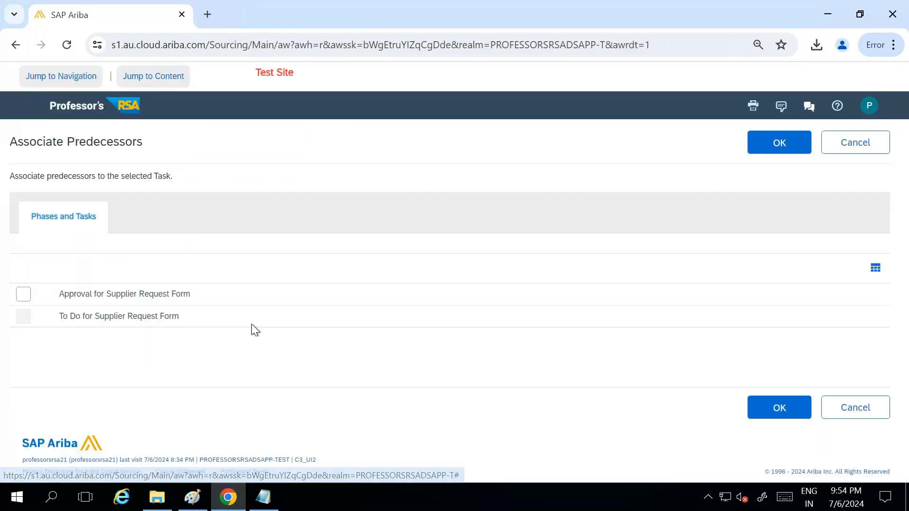
{"action": "left_click", "coordinate": [20, 295]}
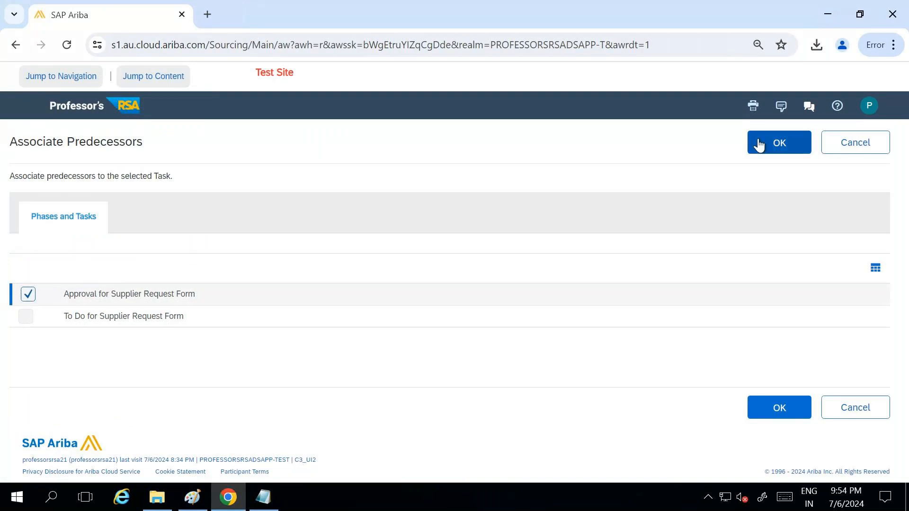
{"action": "left_click", "coordinate": [801, 137]}
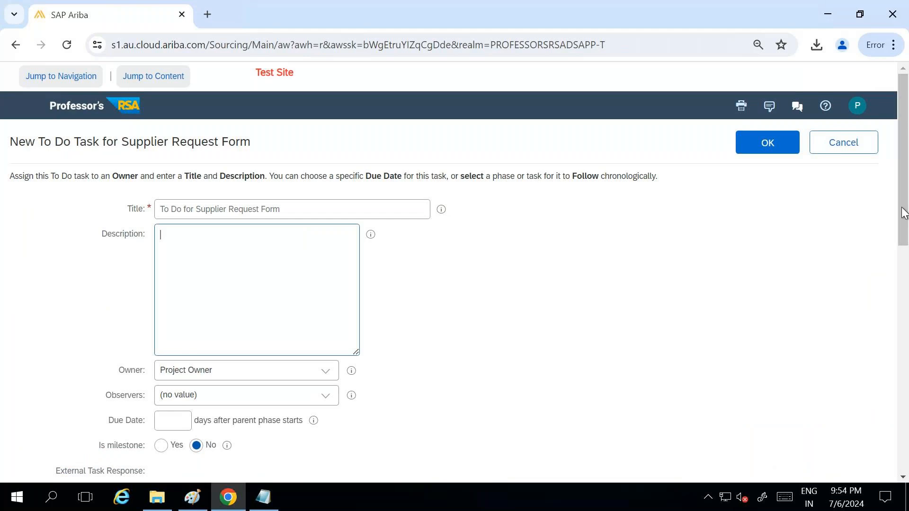
{"action": "left_click_drag", "start_coordinate": [903, 207], "coordinate": [906, 286]}
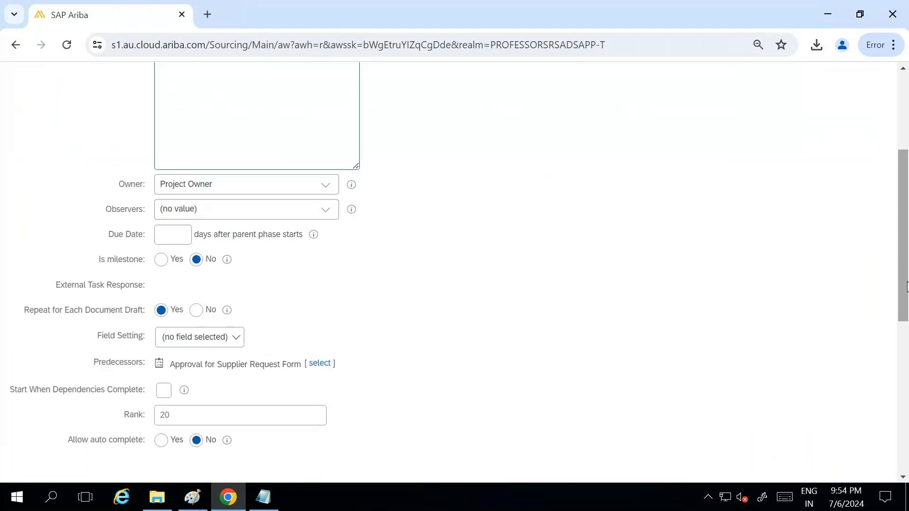
{"action": "left_click", "coordinate": [168, 394]}
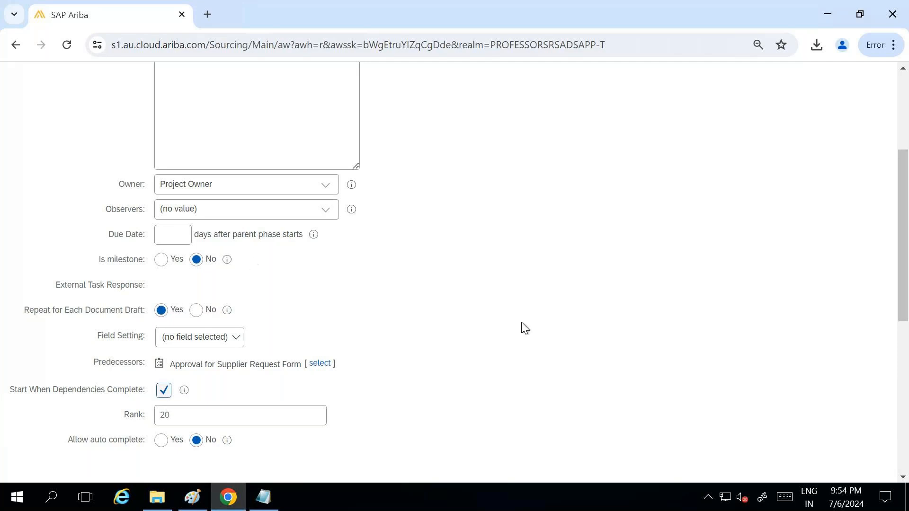
{"action": "left_click_drag", "start_coordinate": [904, 320], "coordinate": [845, 126]}
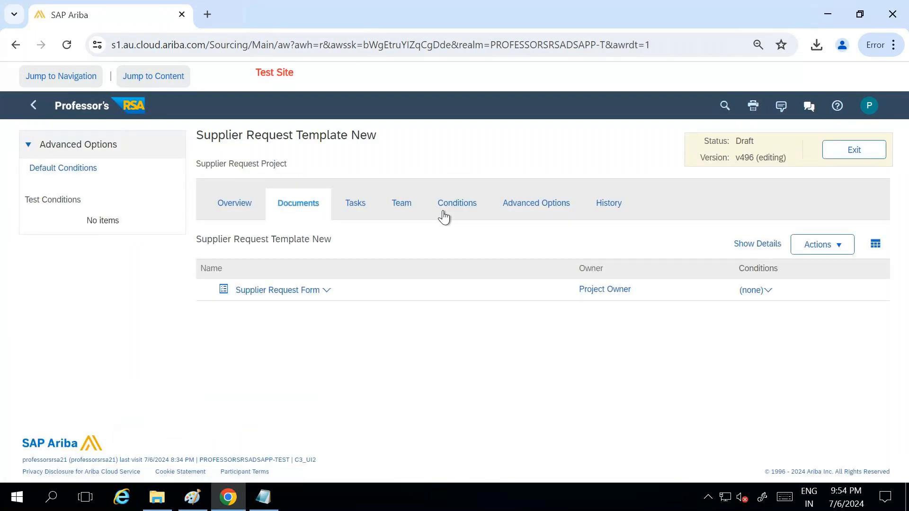
{"action": "left_click", "coordinate": [356, 204]}
Review the template's Team, Conditions, and Advanced Options tabs in turn.
{"action": "left_click", "coordinate": [403, 206]}
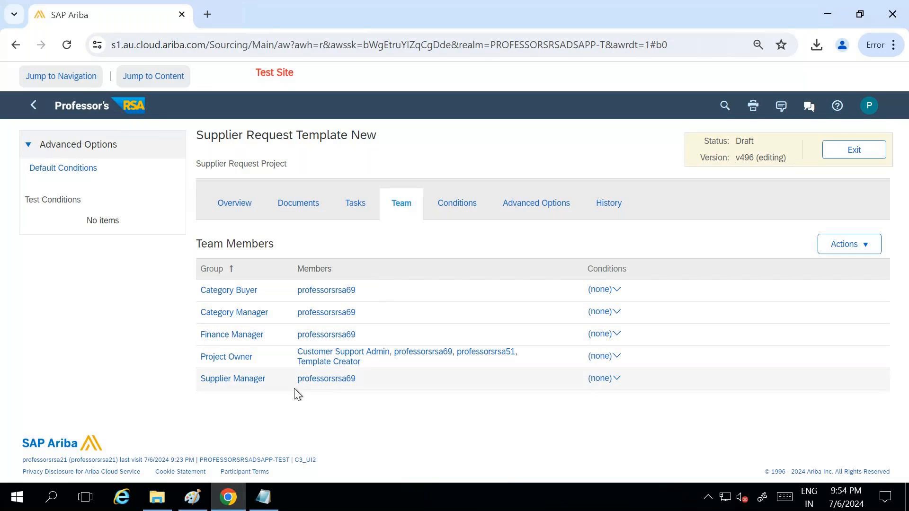
{"action": "left_click", "coordinate": [459, 212]}
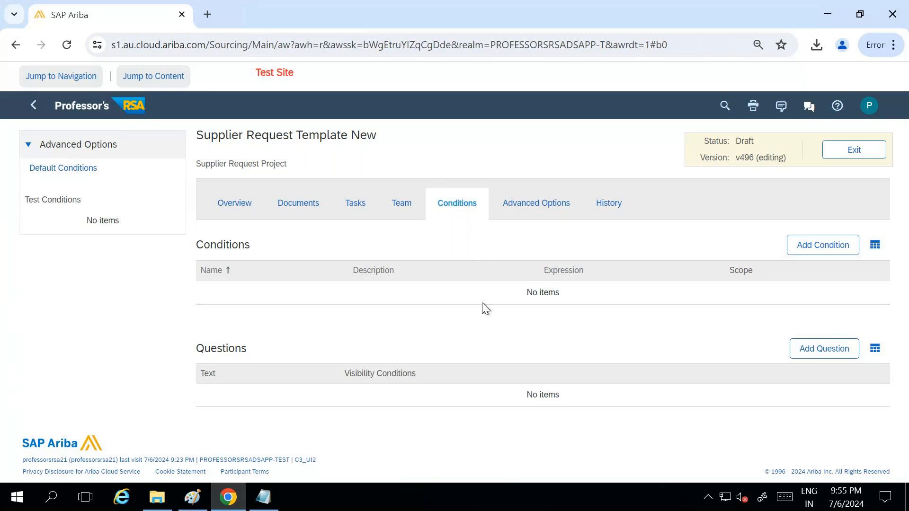
{"action": "left_click", "coordinate": [543, 206]}
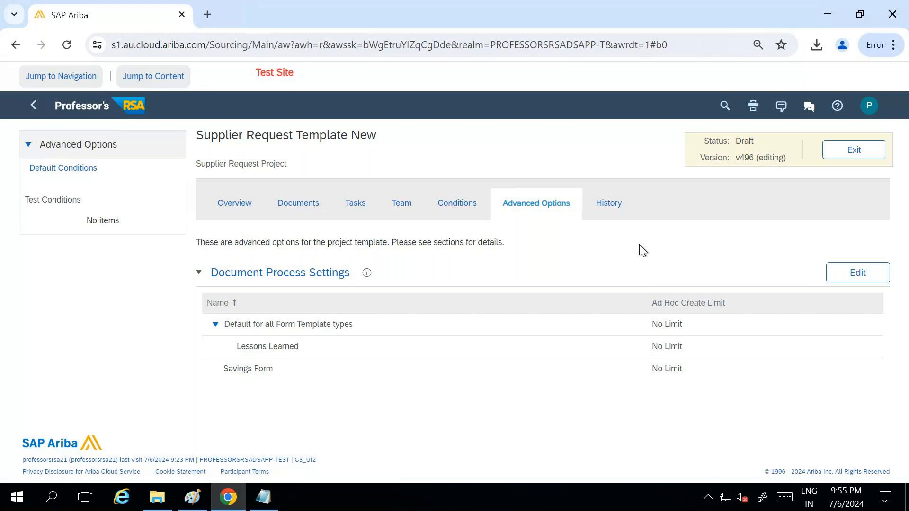
Show the template's History tab and review its change records down the list and back to the top.
{"action": "left_click", "coordinate": [615, 208]}
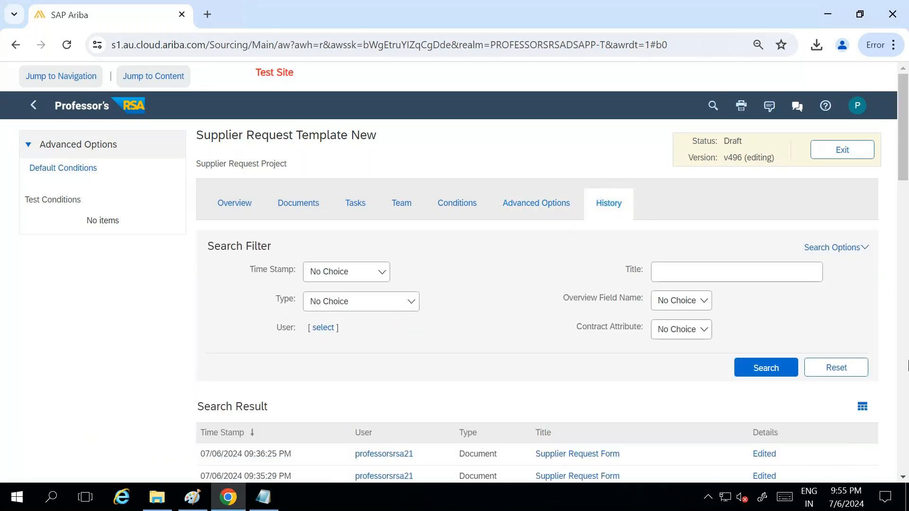
{"action": "scroll", "coordinate": [908, 367], "scroll_direction": "down", "scroll_amount": 8}
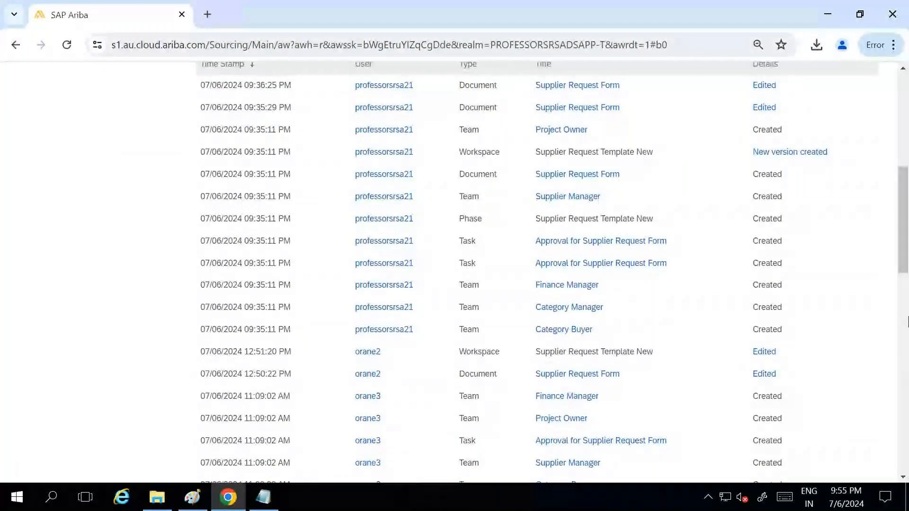
{"action": "scroll", "coordinate": [907, 322], "scroll_direction": "down", "scroll_amount": 5}
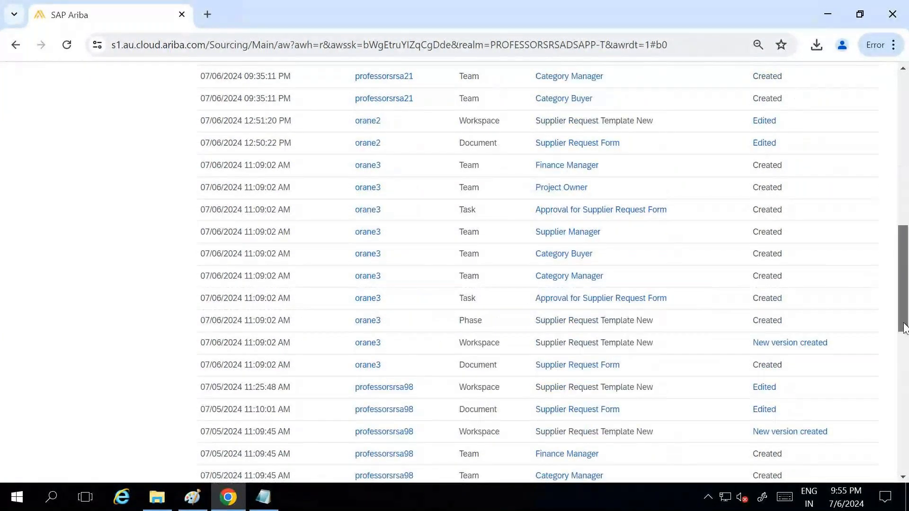
{"action": "scroll", "coordinate": [905, 327], "scroll_direction": "down", "scroll_amount": 6}
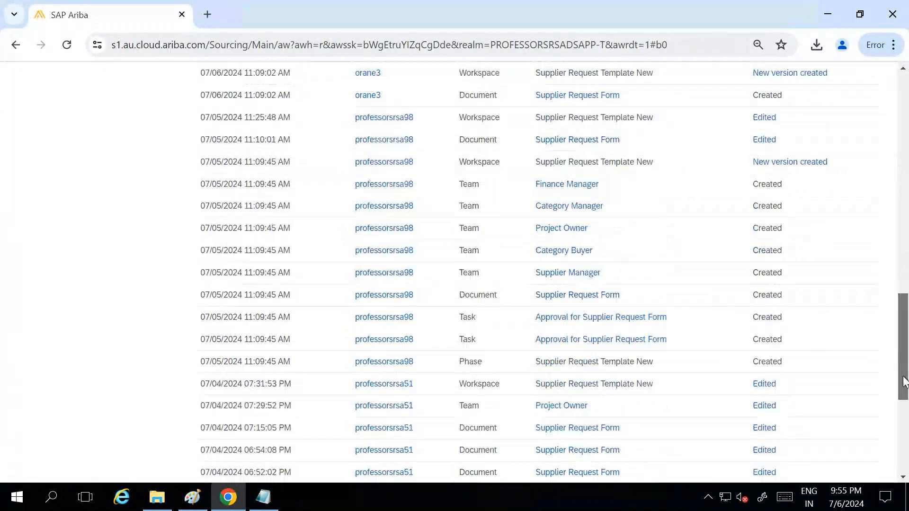
{"action": "scroll", "coordinate": [904, 382], "scroll_direction": "down", "scroll_amount": 1}
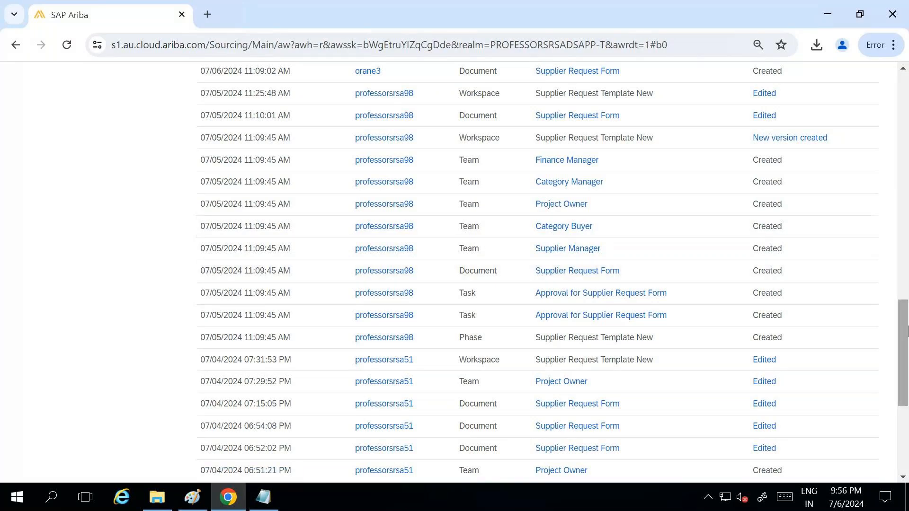
{"action": "scroll", "coordinate": [907, 360], "scroll_direction": "up", "scroll_amount": 1}
{"action": "left_click_drag", "start_coordinate": [907, 364], "coordinate": [907, 116]}
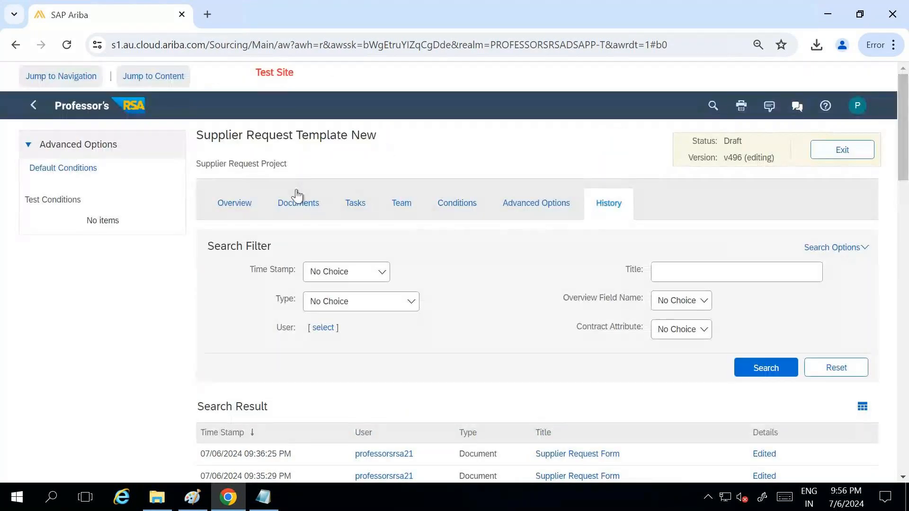
Revert the Supplier Request Template New draft from the Overview, leaving it Active at v496.
{"action": "left_click", "coordinate": [238, 208]}
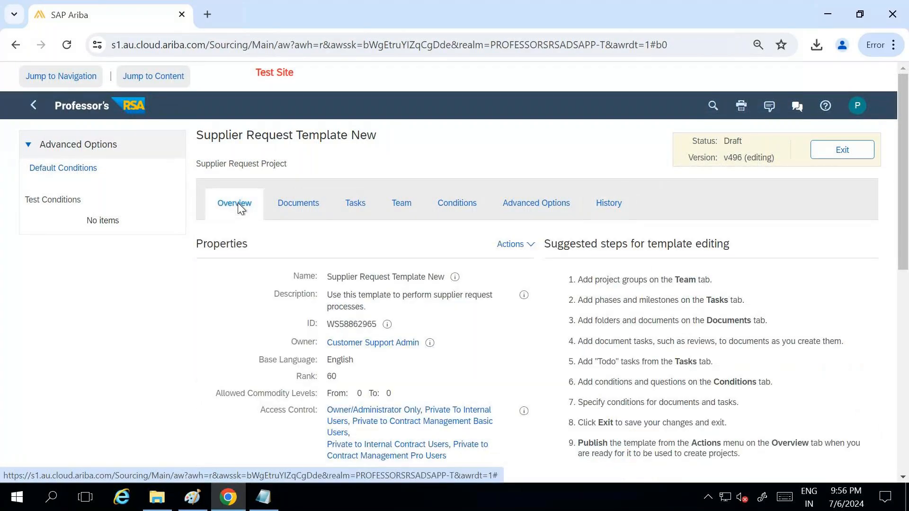
{"action": "left_click", "coordinate": [529, 248]}
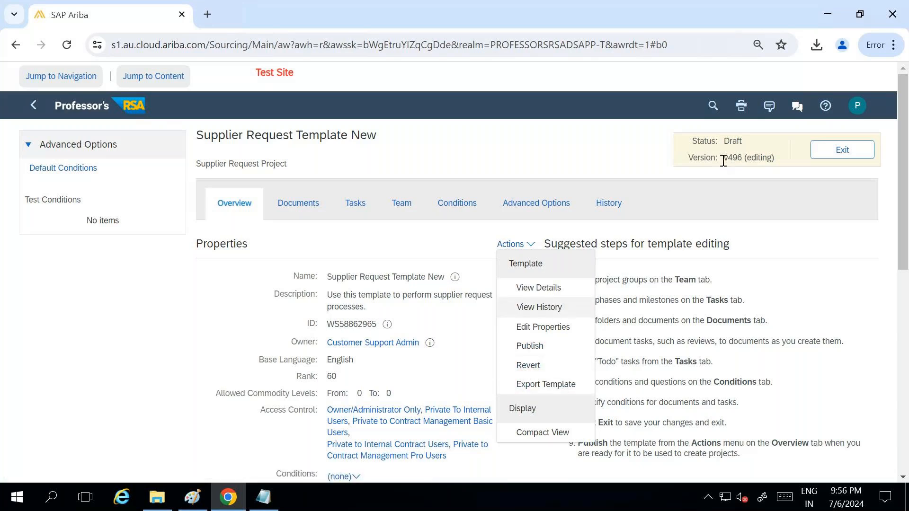
{"action": "left_click", "coordinate": [539, 369]}
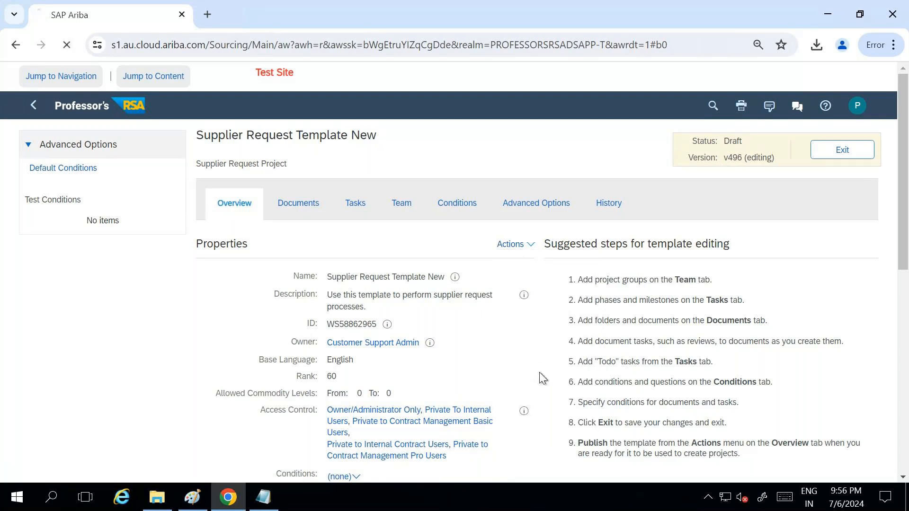
{"action": "left_click", "coordinate": [776, 238]}
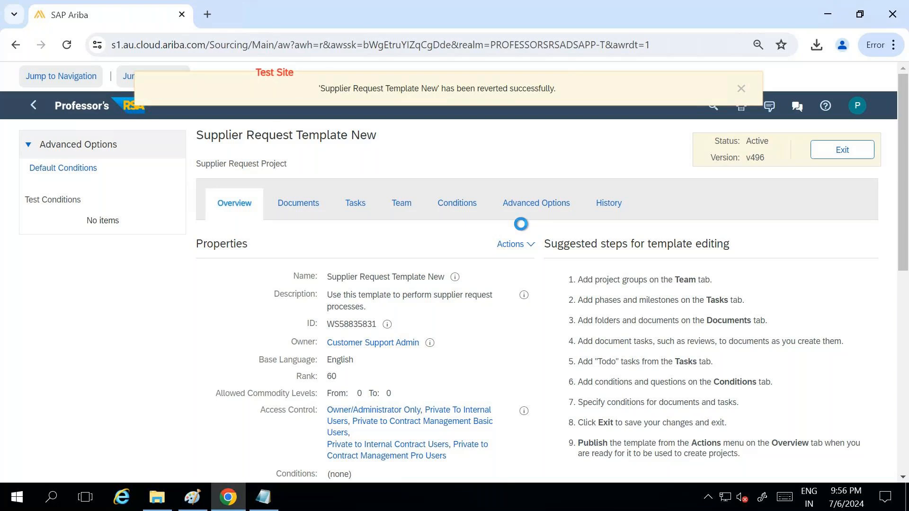
{"action": "left_click", "coordinate": [741, 90]}
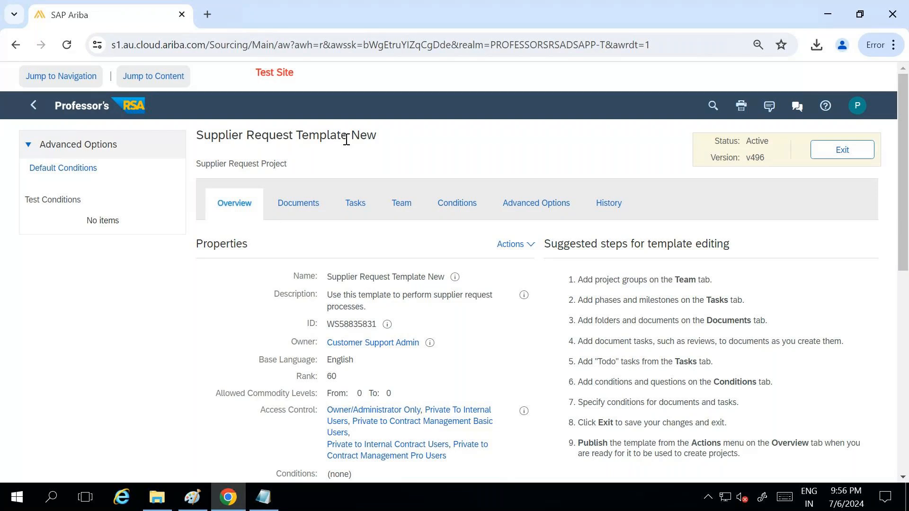
Go back to the Supplier Management home dashboard with its My Activities counts.
{"action": "left_click", "coordinate": [85, 106]}
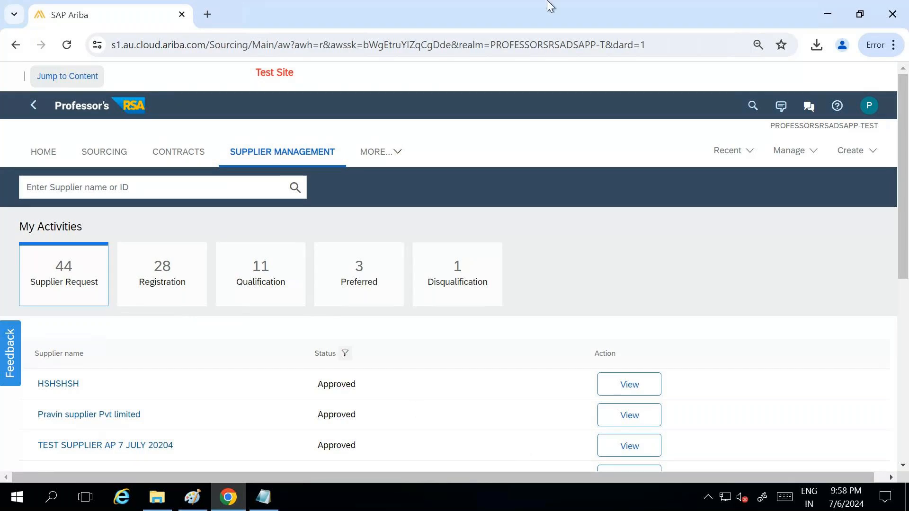
Minimize the remote desktop session and bring the GoTo Training meeting window to the front.
{"action": "mouse_move", "coordinate": [589, 7]}
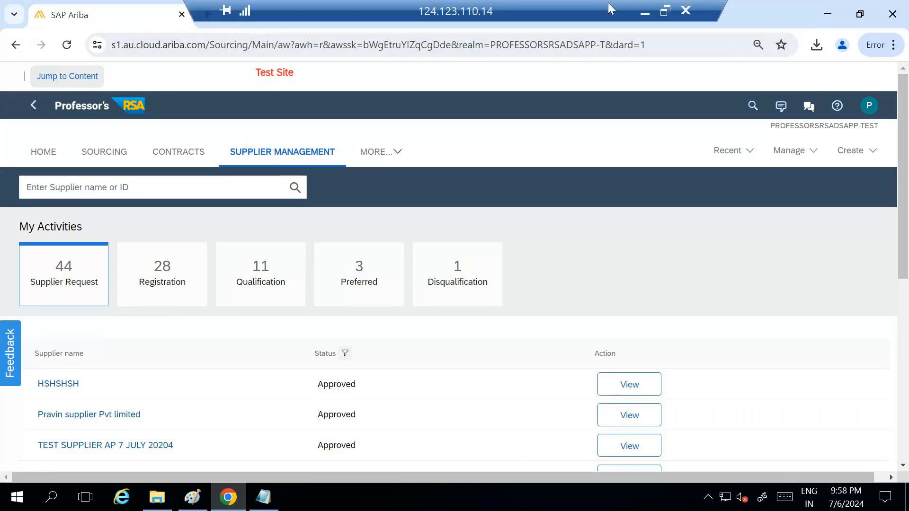
{"action": "left_click", "coordinate": [643, 9]}
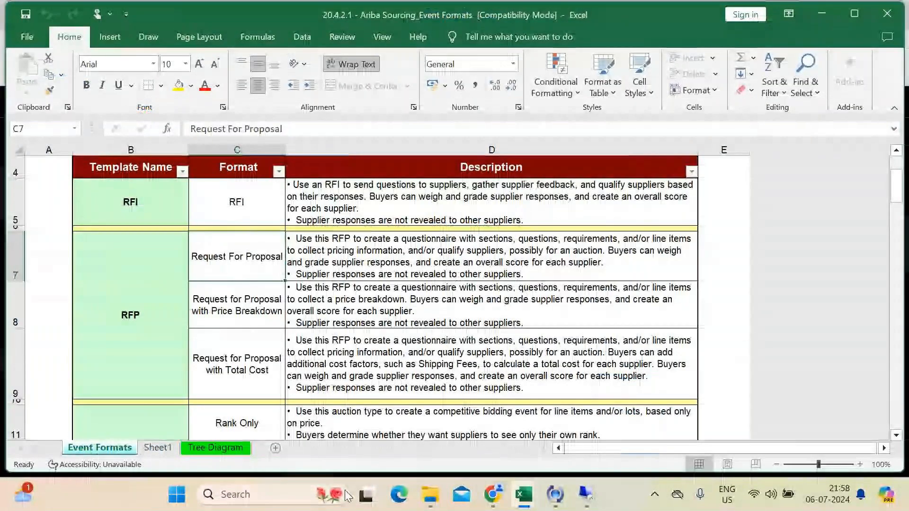
{"action": "mouse_move", "coordinate": [500, 497]}
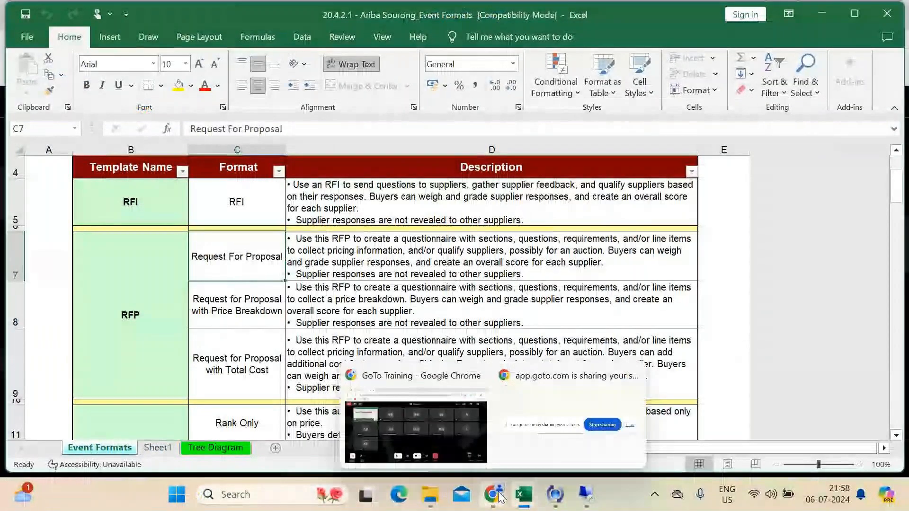
{"action": "left_click", "coordinate": [453, 441]}
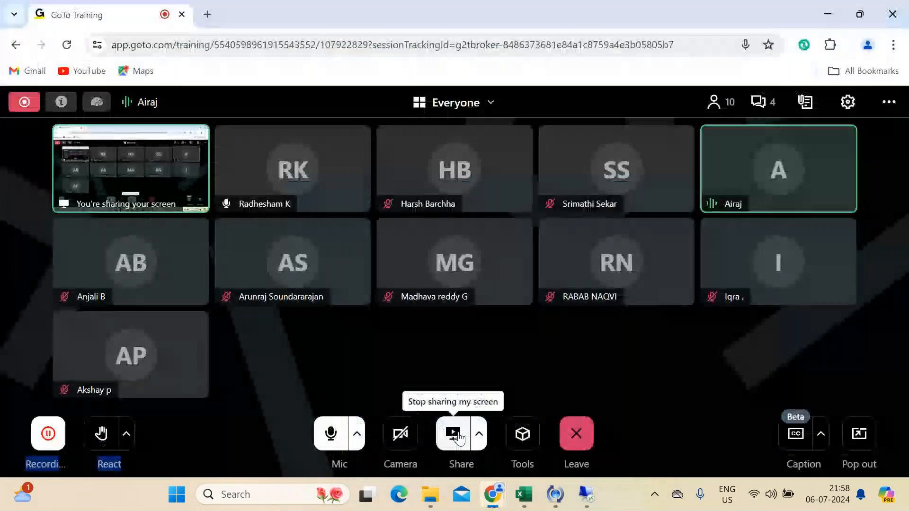